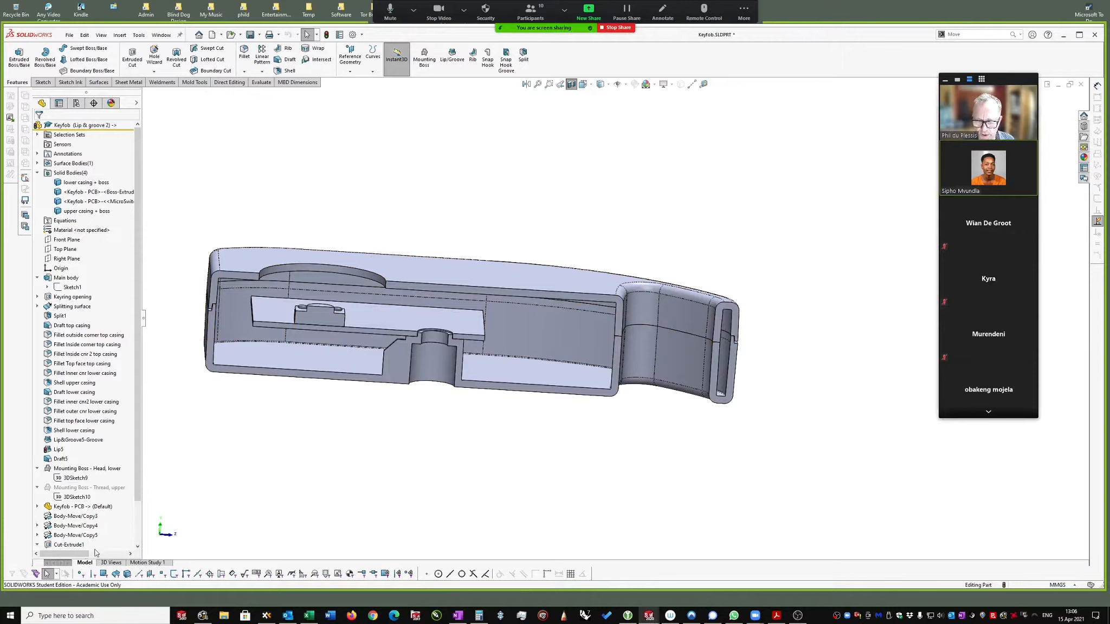
# Step: Roll the feature history back to just after Mounting Boss - Thread, upper and review that boss's definition
pyautogui.scroll(-3, 114, 512)
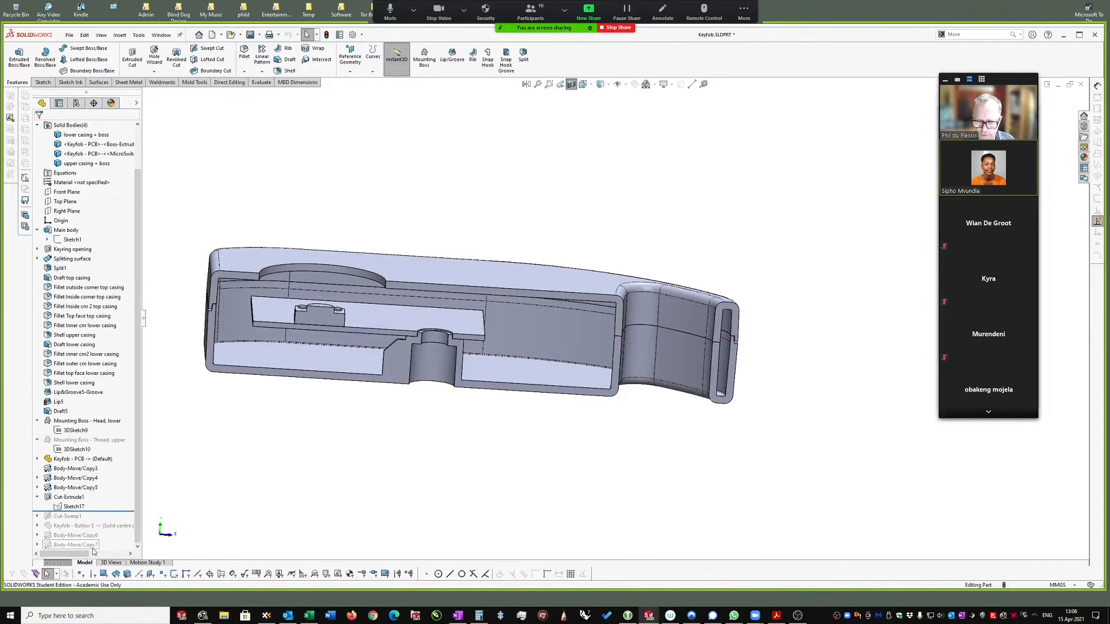
pyautogui.moveTo(96, 510)
pyautogui.mouseDown()
pyautogui.moveTo(99, 431)
pyautogui.moveTo(97, 463)
pyautogui.moveTo(95, 455)
pyautogui.mouseUp()
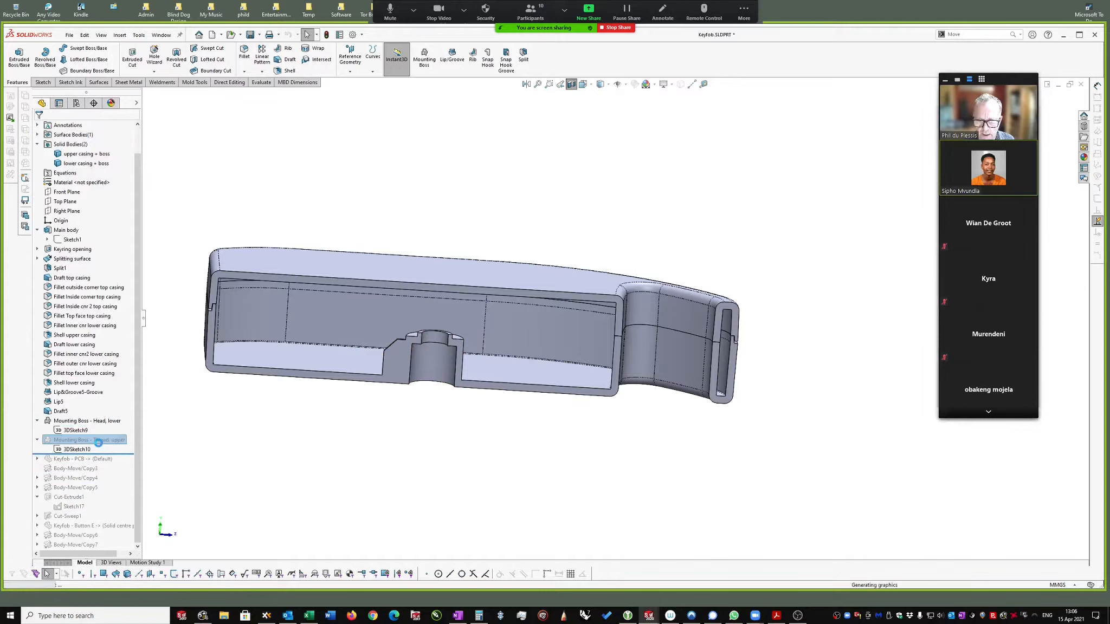
pyautogui.click(87, 439)
pyautogui.click(103, 402)
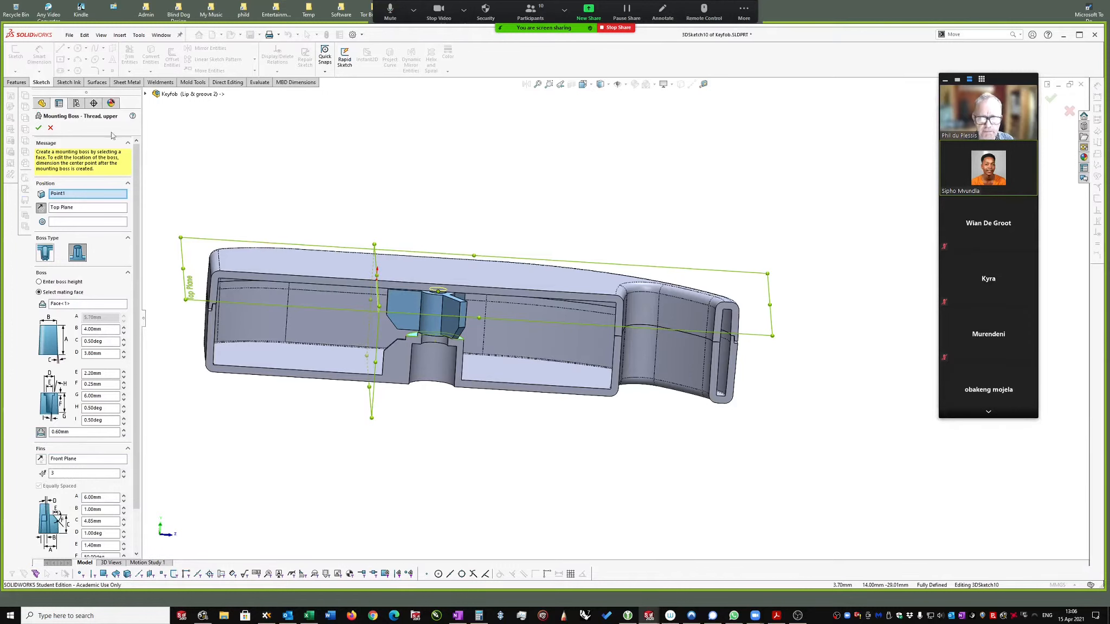
pyautogui.click(38, 128)
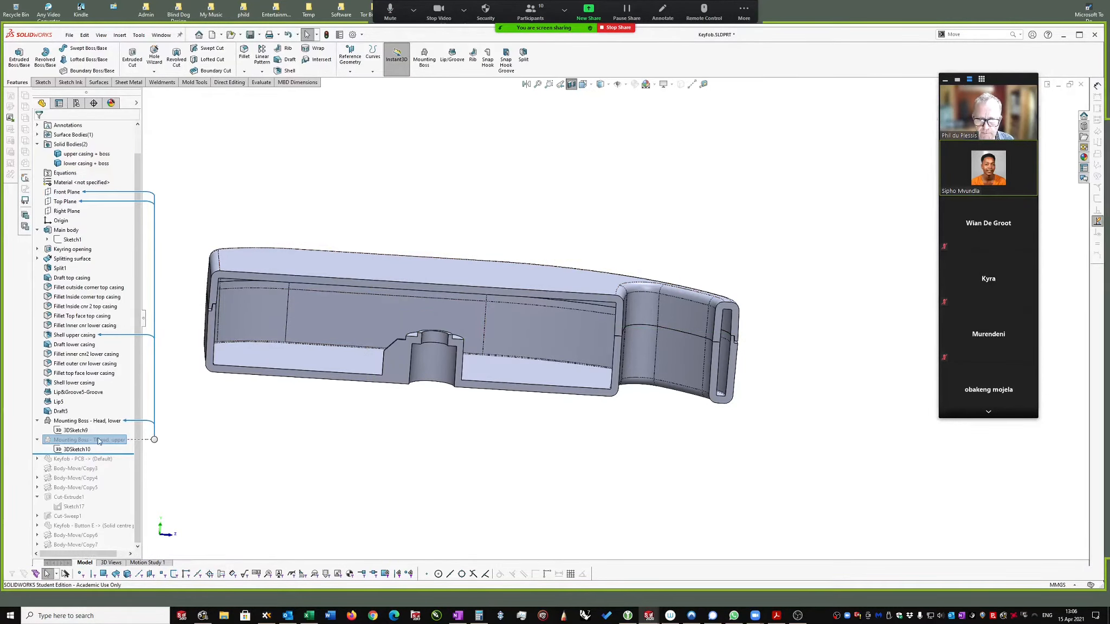
pyautogui.rightClick(97, 440)
pyautogui.click(105, 393)
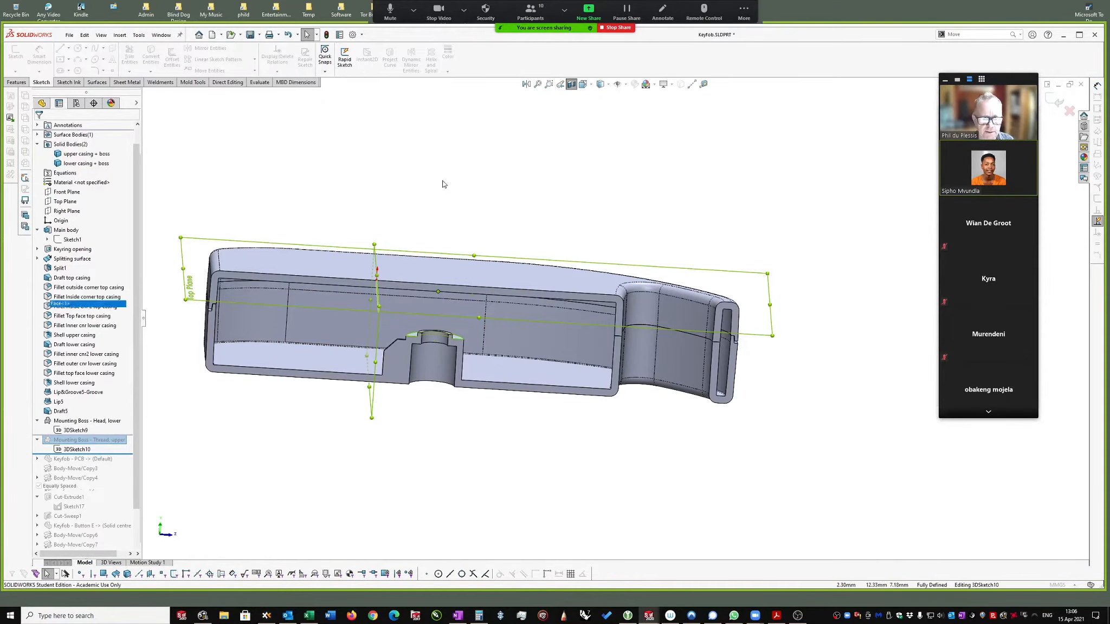
pyautogui.click(38, 127)
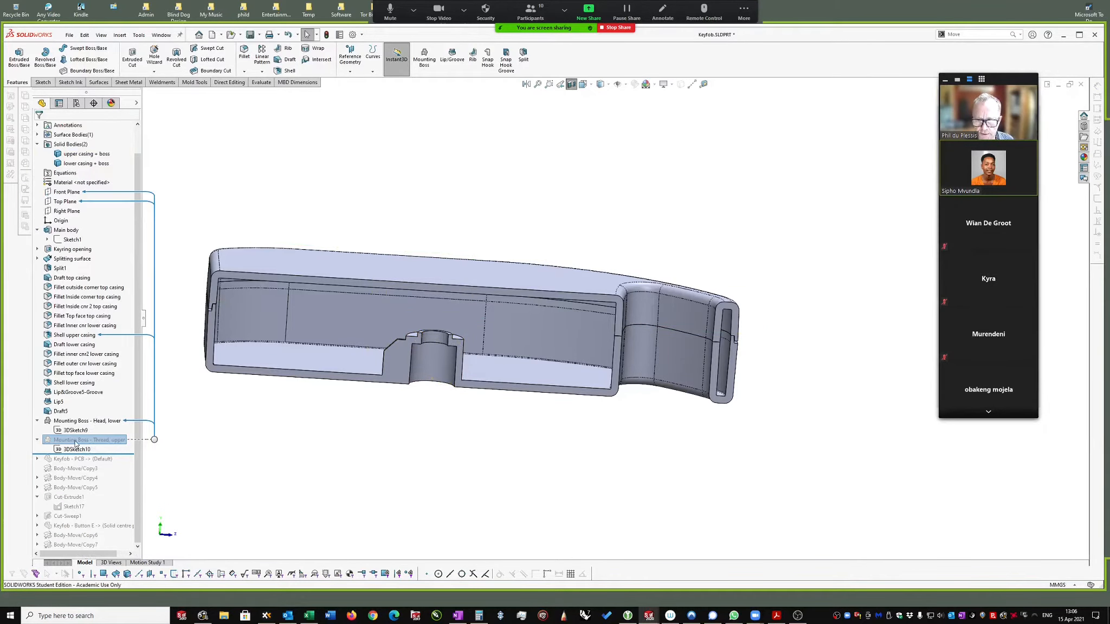
# Step: Minimise the meeting video panel and move it clear of the modelling area
pyautogui.rightClick(76, 440)
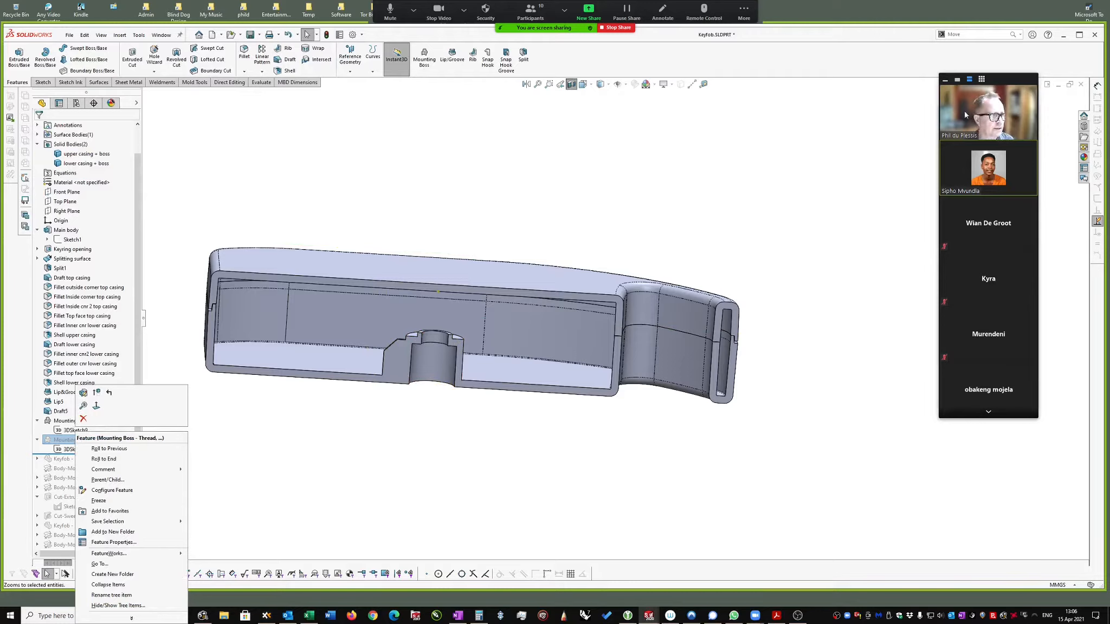
pyautogui.click(945, 80)
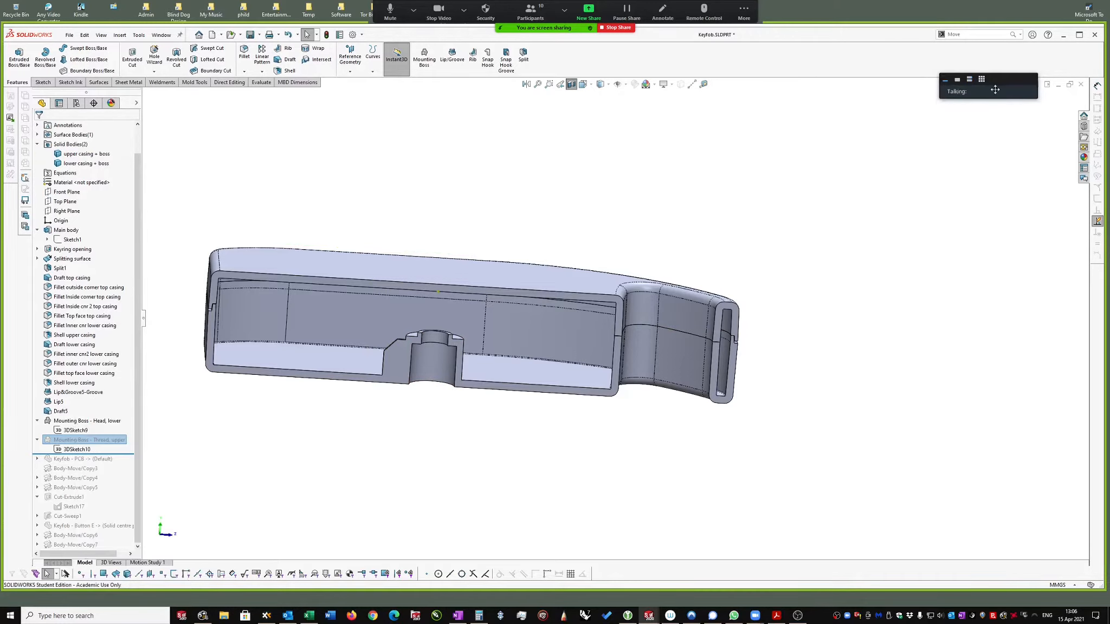
pyautogui.moveTo(1004, 79); pyautogui.dragTo(838, 51)
pyautogui.click(965, 141)
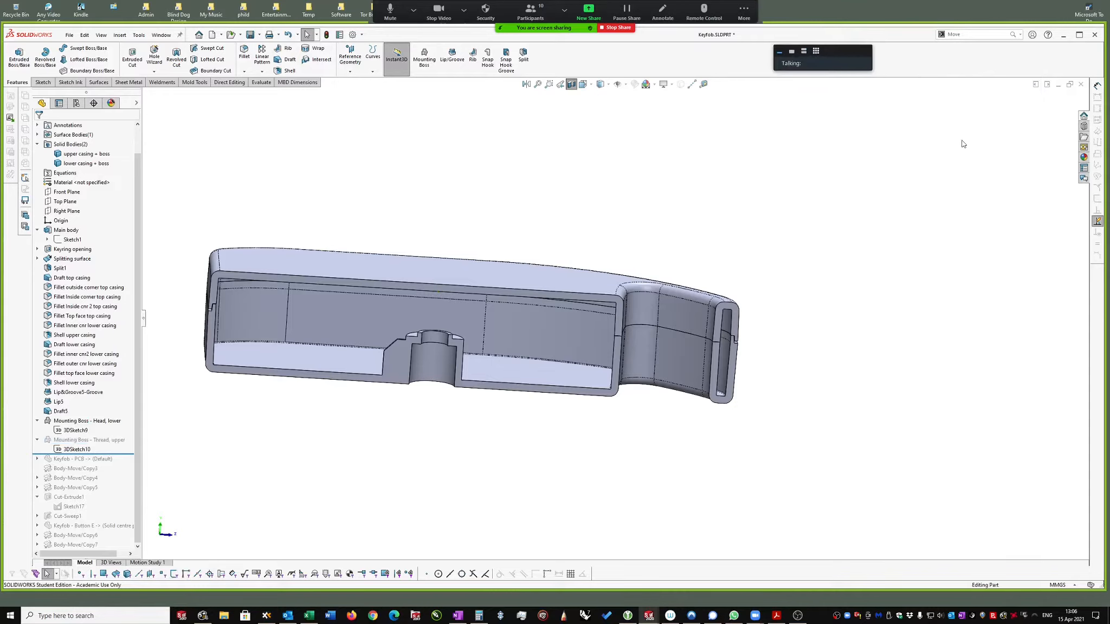
pyautogui.scroll(1, 770, 247)
pyautogui.moveTo(761, 252); pyautogui.dragTo(768, 251, button='middle')
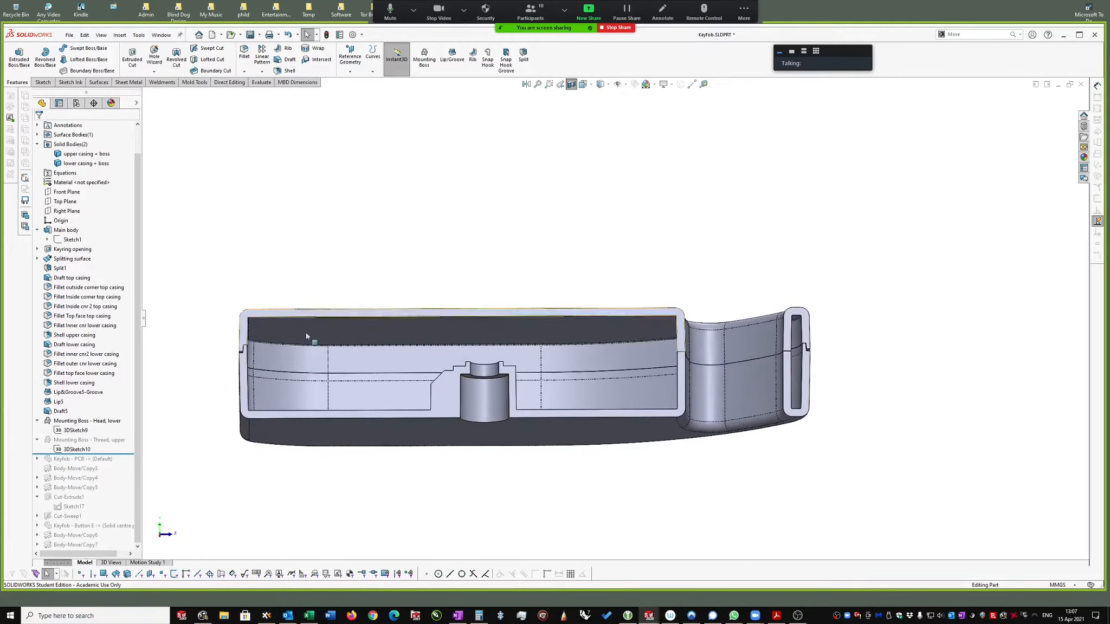
pyautogui.rightClick(76, 441)
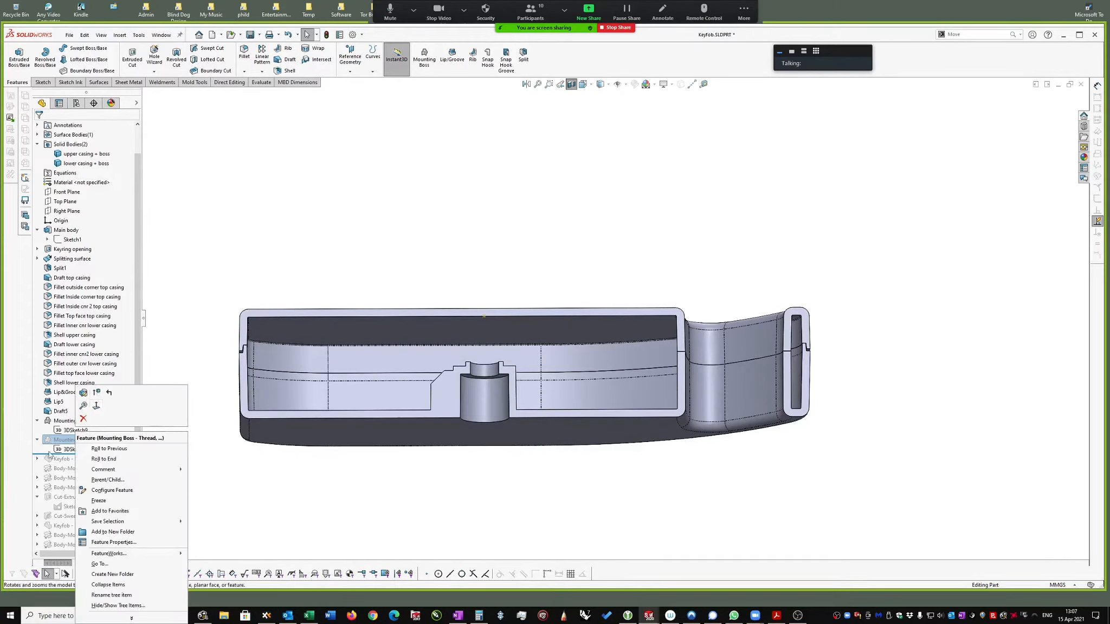
pyautogui.rightClick(55, 442)
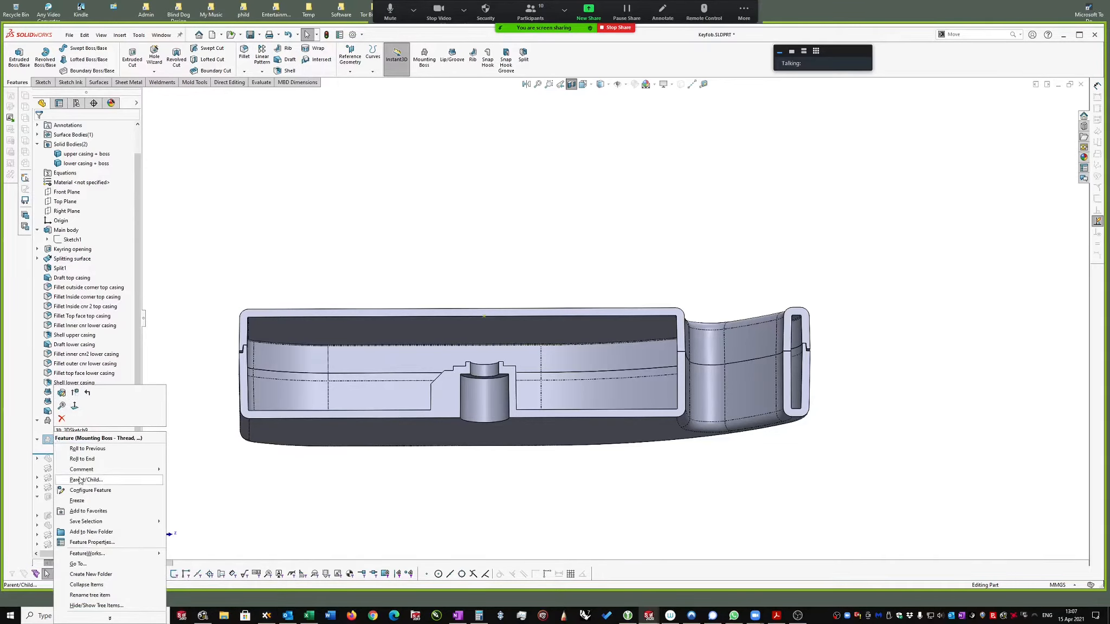
pyautogui.click(171, 504)
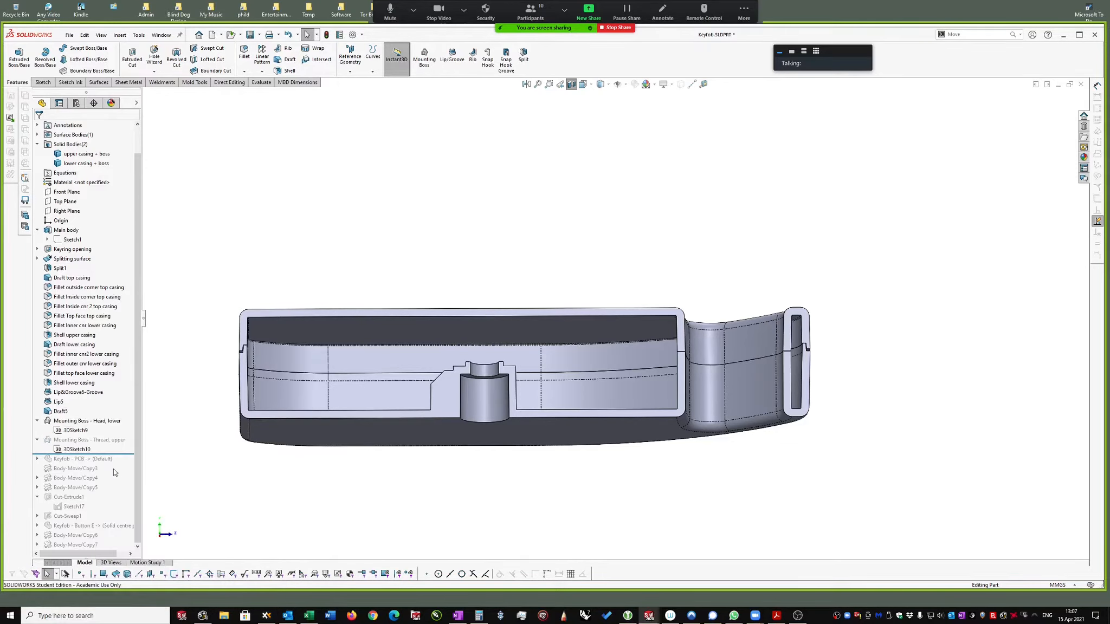
# Step: Roll the history forward to just after Body-Move/Copy5 and unsuppress the Mounting Boss - Thread, upper feature
pyautogui.moveTo(125, 454); pyautogui.dragTo(125, 501)
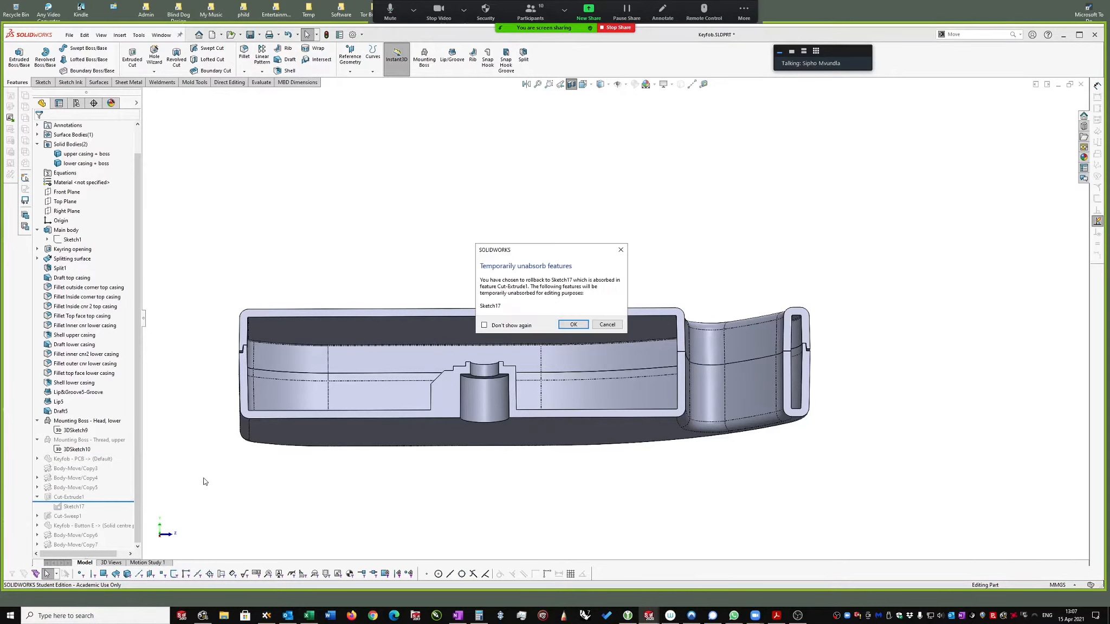
pyautogui.click(573, 325)
pyautogui.click(87, 440)
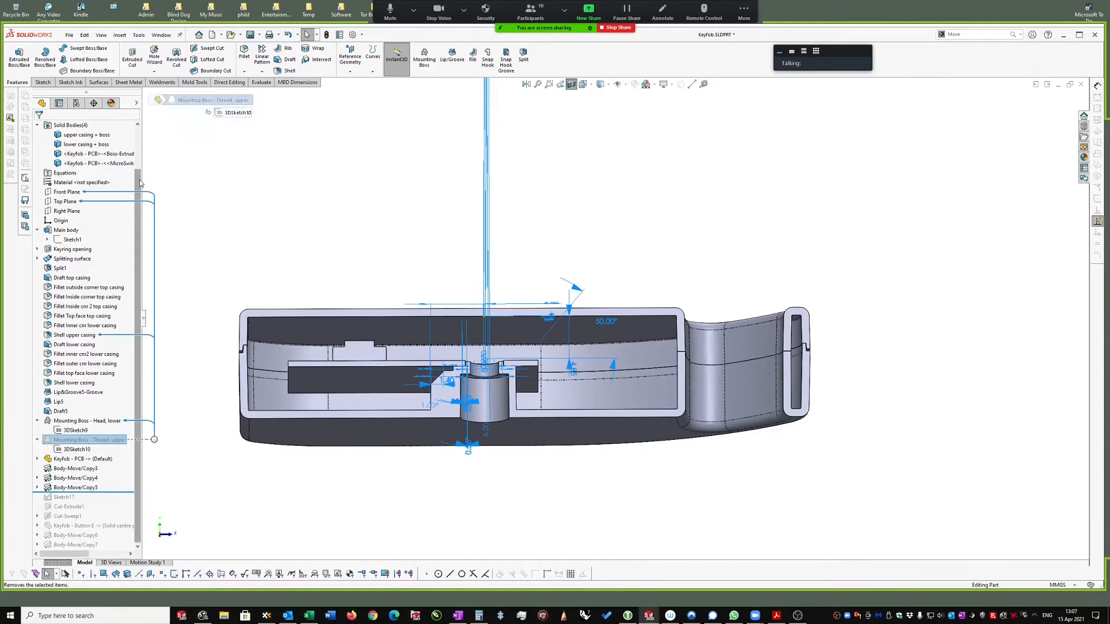
pyautogui.scroll(1, 140, 184)
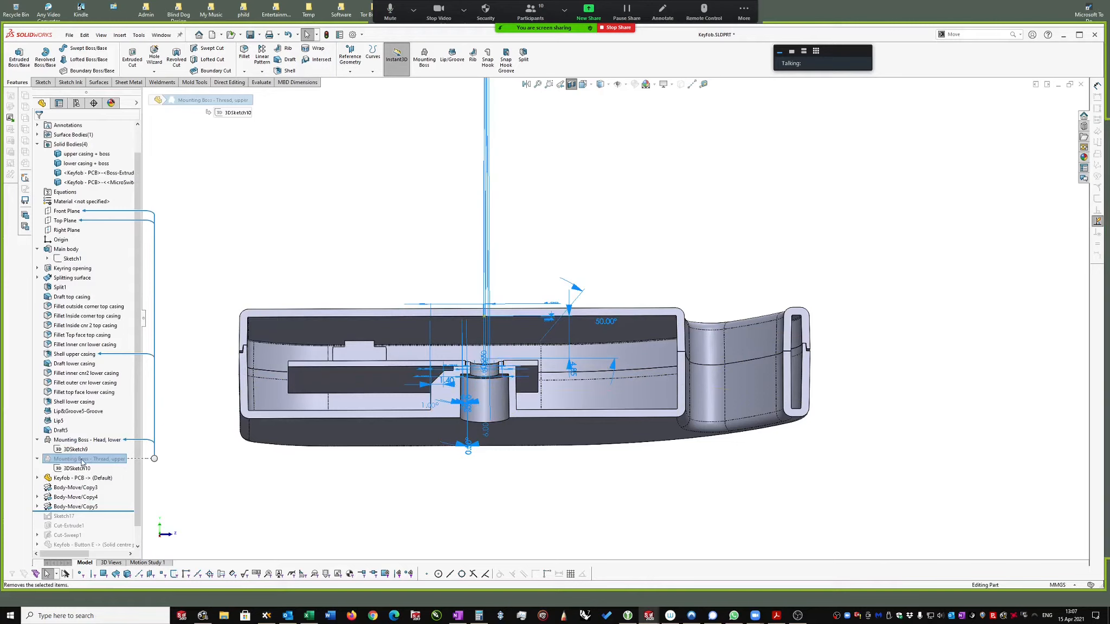
pyautogui.rightClick(81, 462)
pyautogui.click(103, 394)
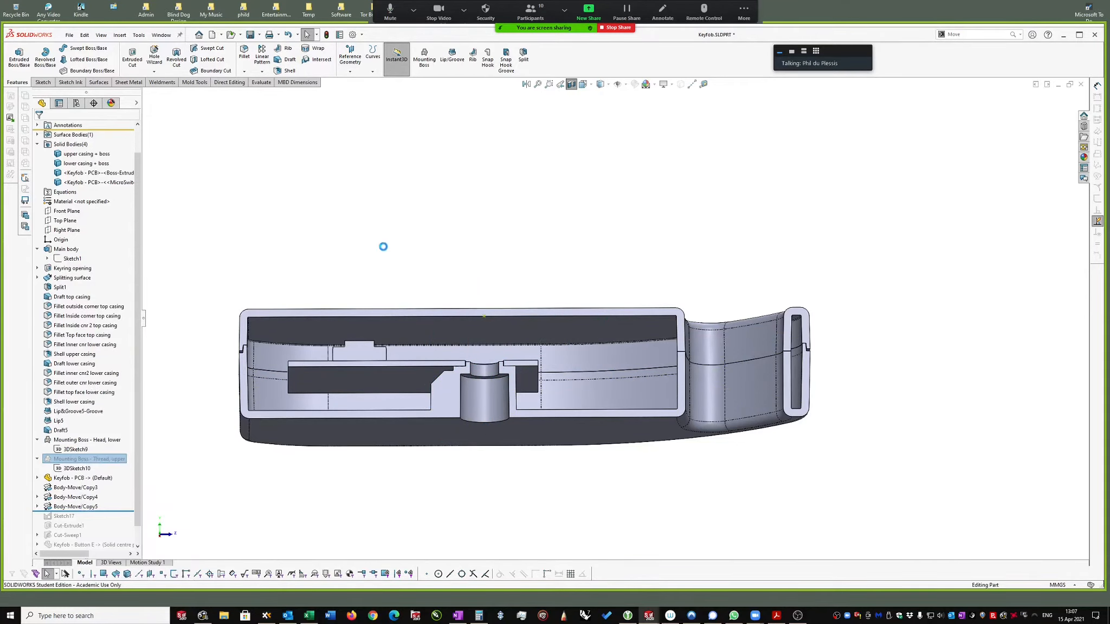
pyautogui.moveTo(477, 253); pyautogui.dragTo(443, 317, button='middle')
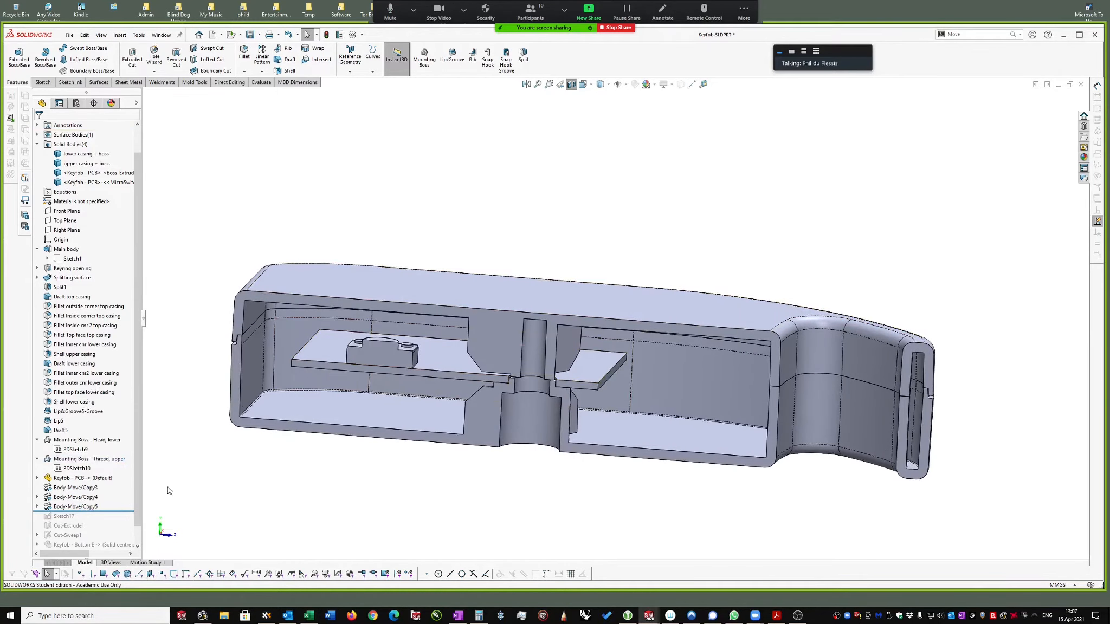
pyautogui.moveTo(516, 448); pyautogui.dragTo(575, 392, button='middle')
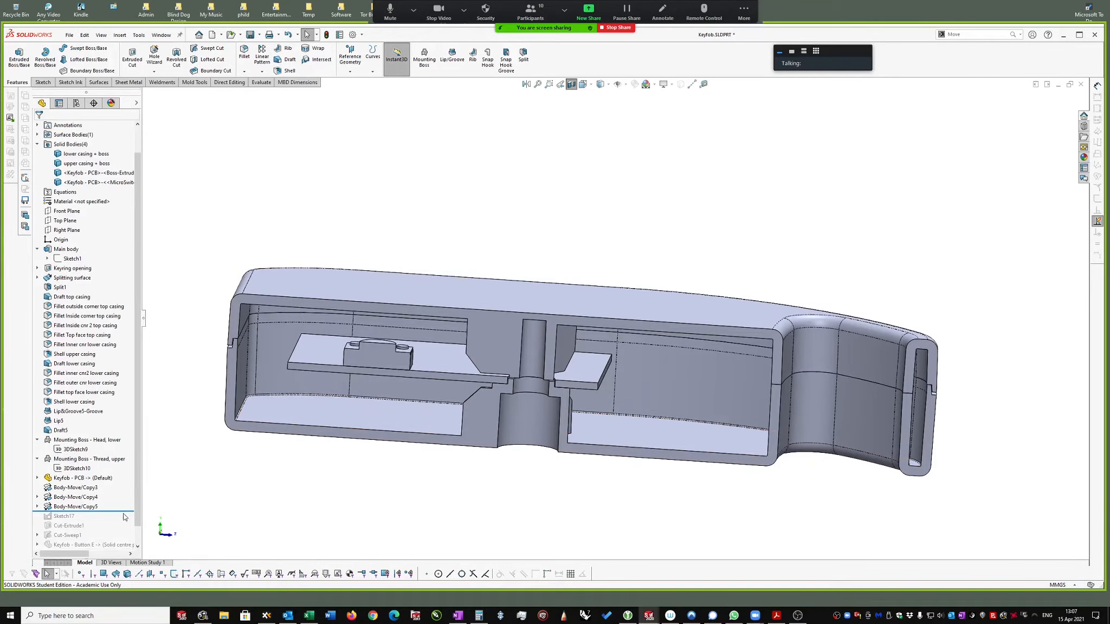
# Step: Roll the history forward to the end of the tree and show the hidden Keyfob - Button E body
pyautogui.moveTo(128, 511); pyautogui.dragTo(130, 564)
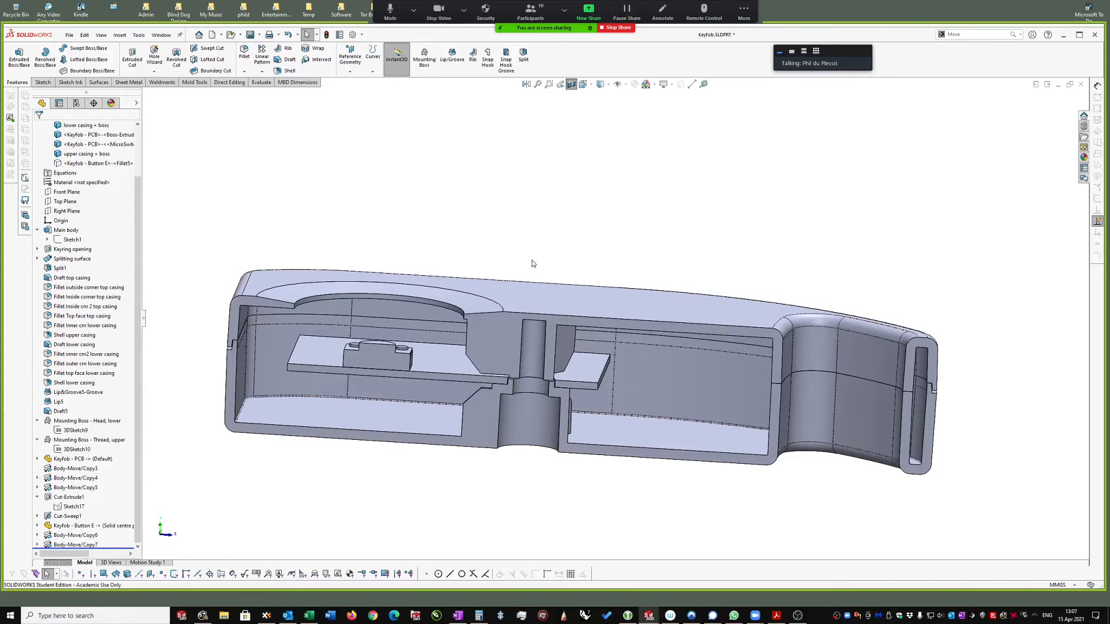
pyautogui.moveTo(533, 254); pyautogui.dragTo(512, 252, button='middle')
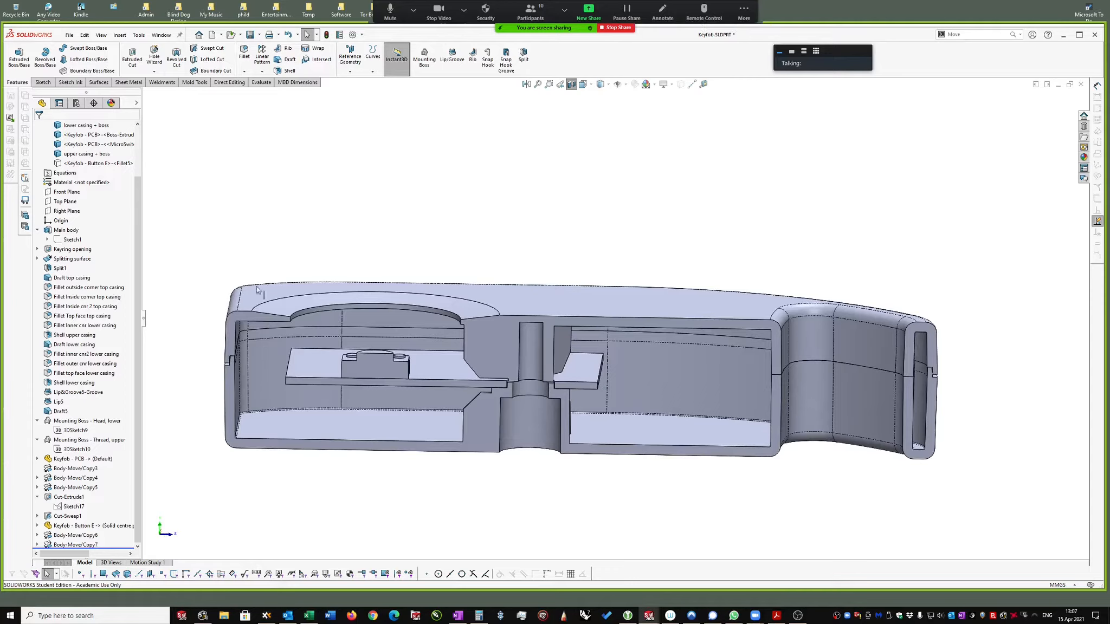
pyautogui.click(84, 525)
pyautogui.click(91, 498)
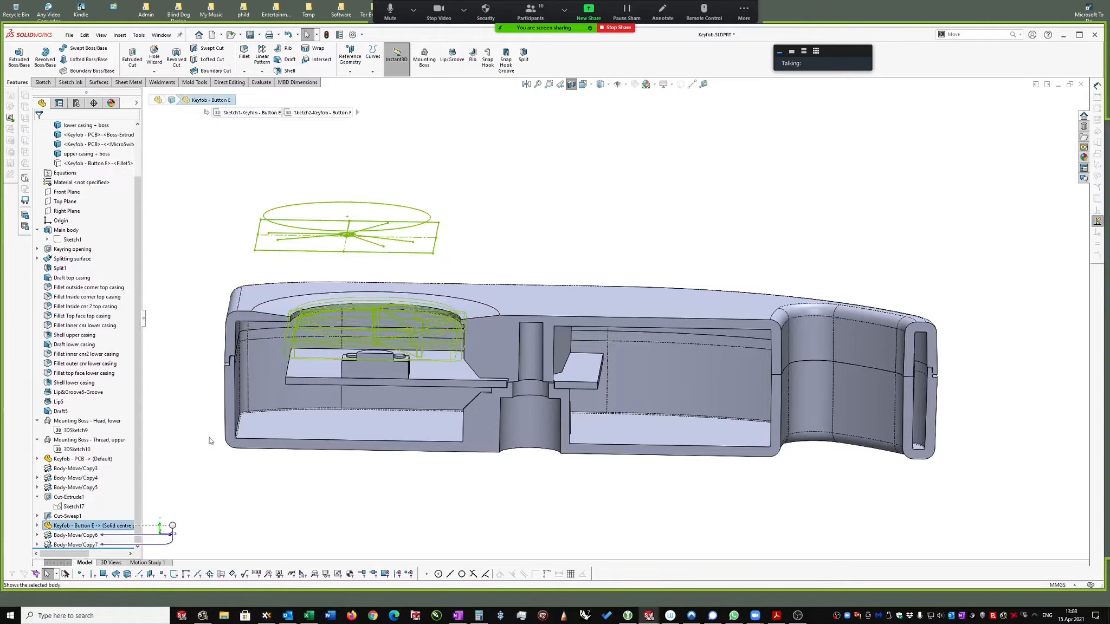
pyautogui.rightClick(77, 527)
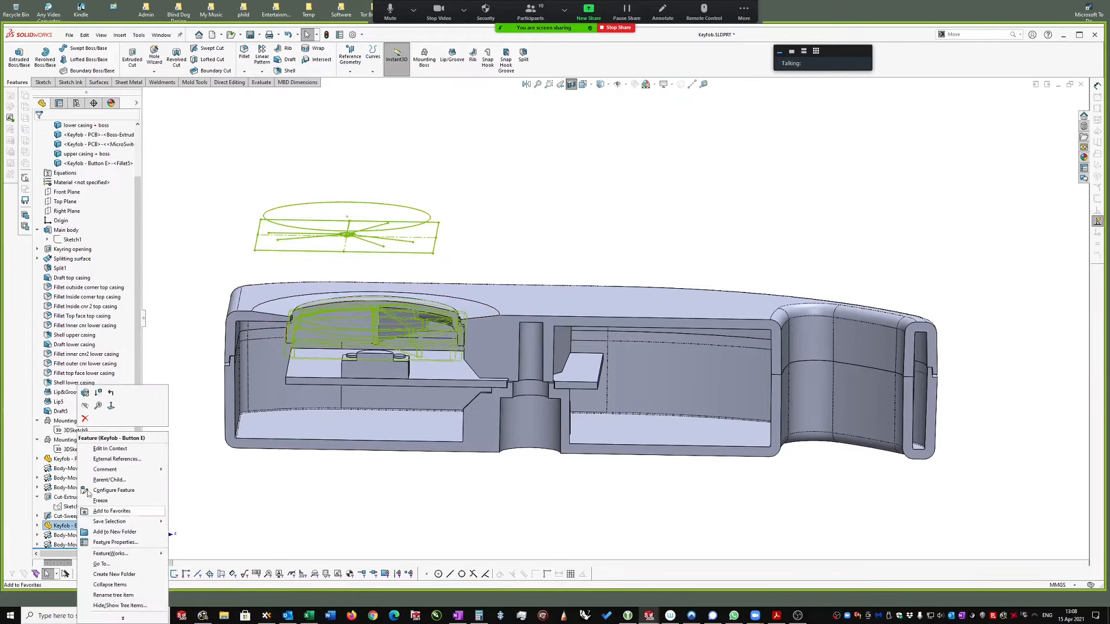
pyautogui.click(85, 407)
# Step: Turn off the section view of the keyfob to display the complete casing and button
pyautogui.moveTo(518, 205); pyautogui.dragTo(462, 250, button='middle')
pyautogui.moveTo(485, 184); pyautogui.dragTo(417, 177, button='middle')
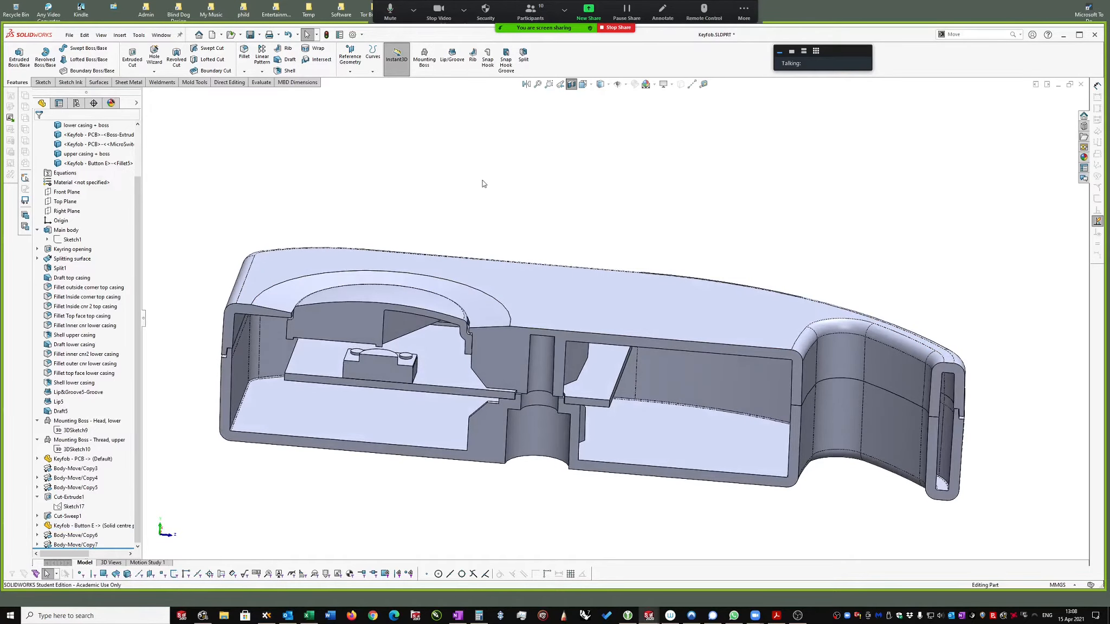
pyautogui.moveTo(512, 197)
pyautogui.mouseDown(button='middle')
pyautogui.moveTo(523, 200)
pyautogui.moveTo(516, 208)
pyautogui.mouseUp(button='middle')
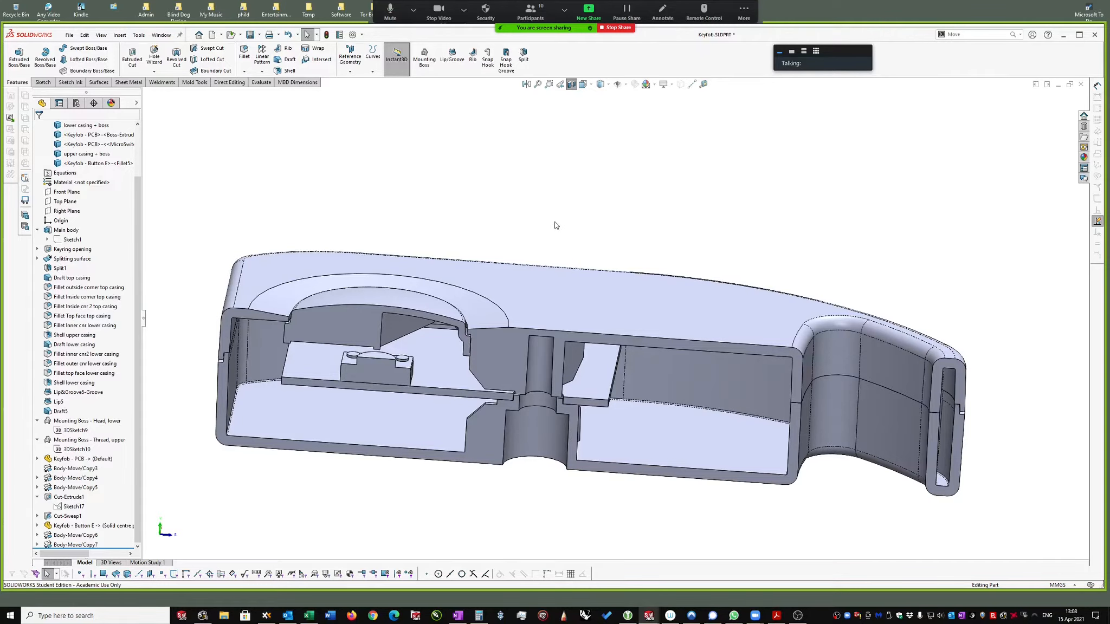
pyautogui.moveTo(567, 214); pyautogui.dragTo(562, 199, button='middle')
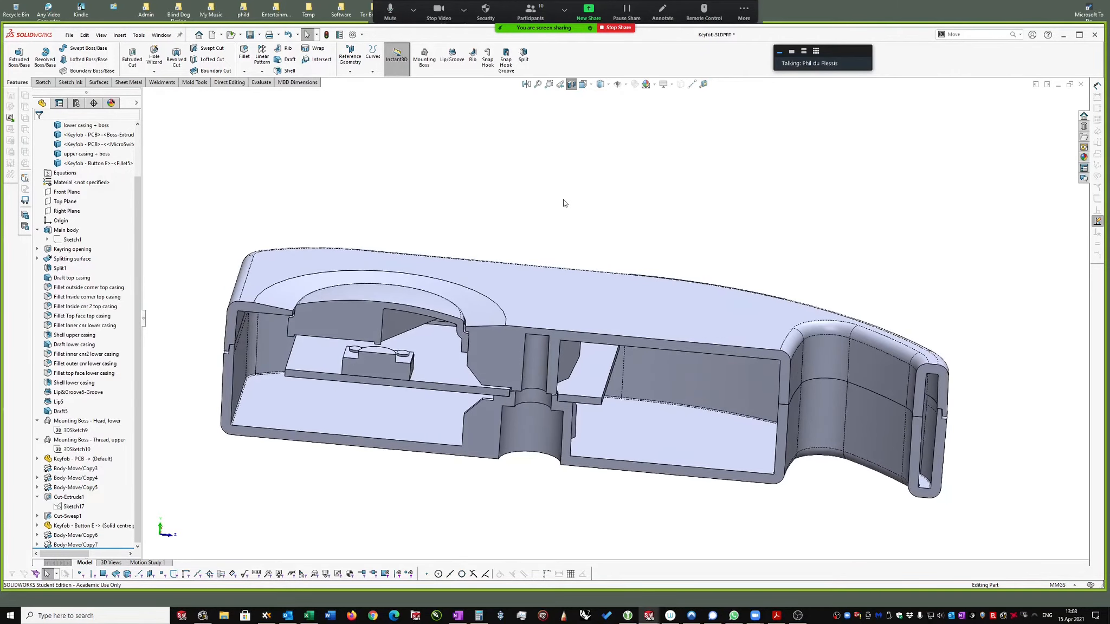
pyautogui.click(573, 87)
pyautogui.moveTo(567, 217); pyautogui.dragTo(565, 241, button='middle')
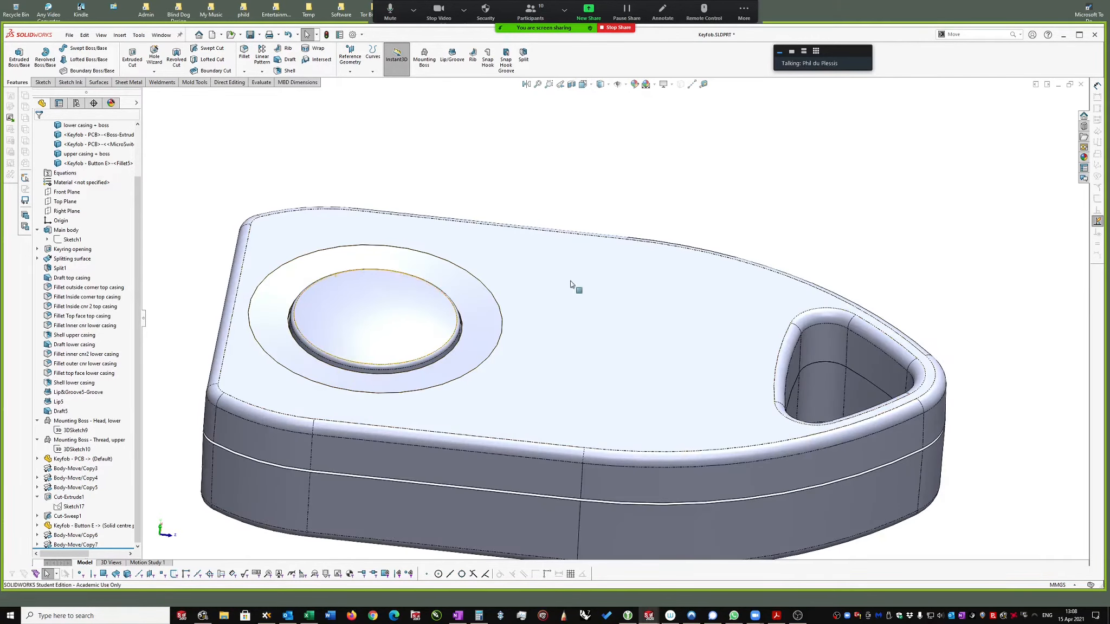
pyautogui.scroll(1, 852, 191)
pyautogui.scroll(2, 849, 193)
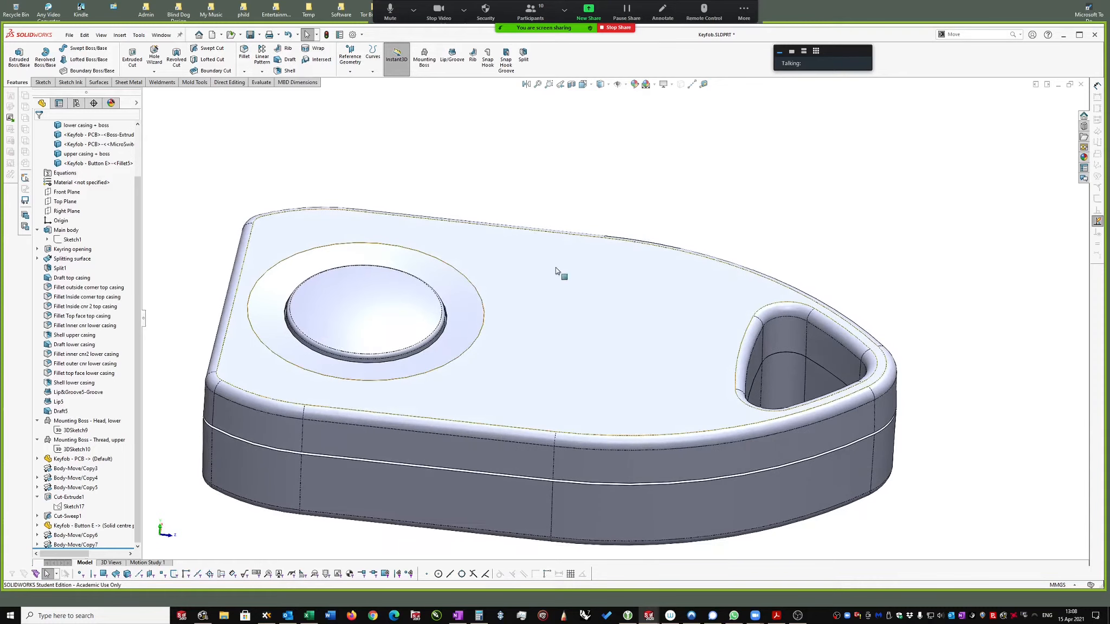
# Step: Switch to the open Keyfob - Button E part document and display its feature tree
pyautogui.rightClick(410, 296)
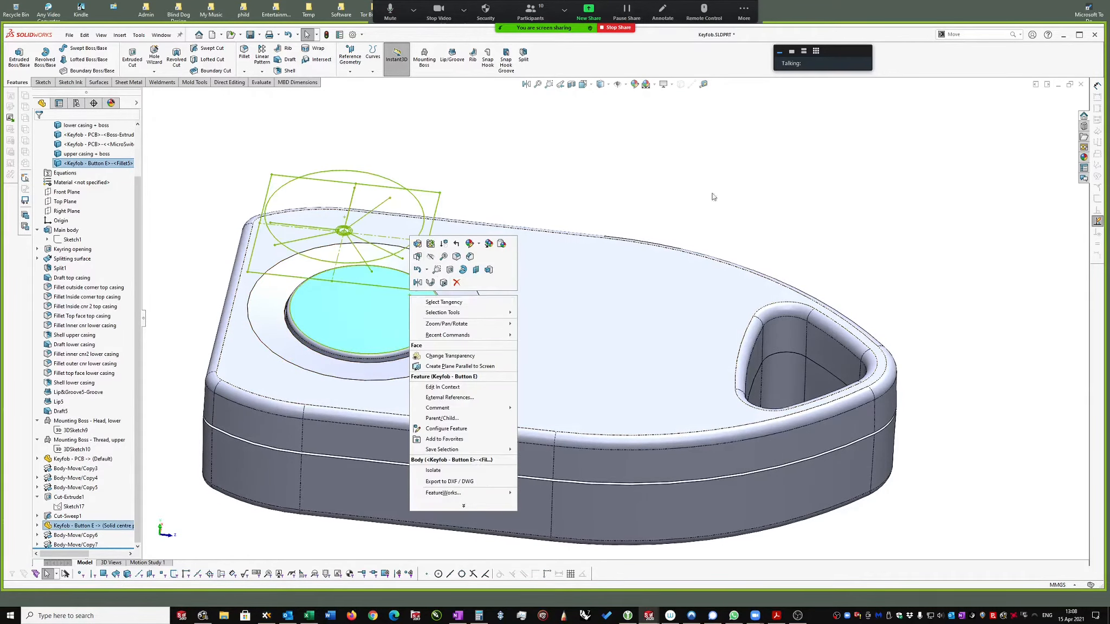
pyautogui.click(919, 188)
pyautogui.hotkey('ctrl', 'Tab')
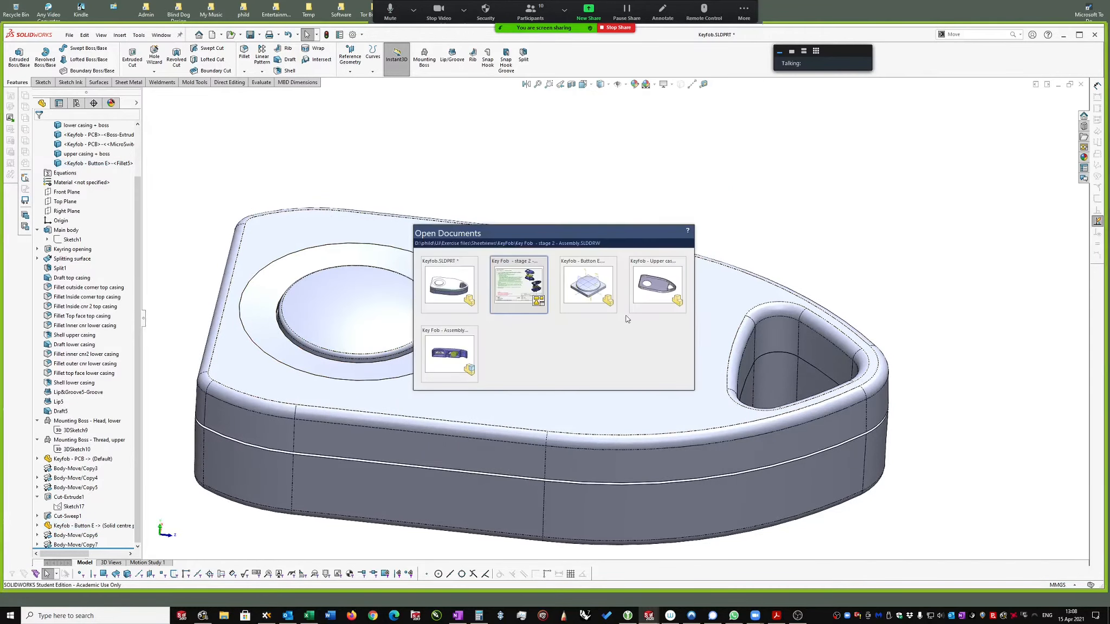
pyautogui.click(602, 285)
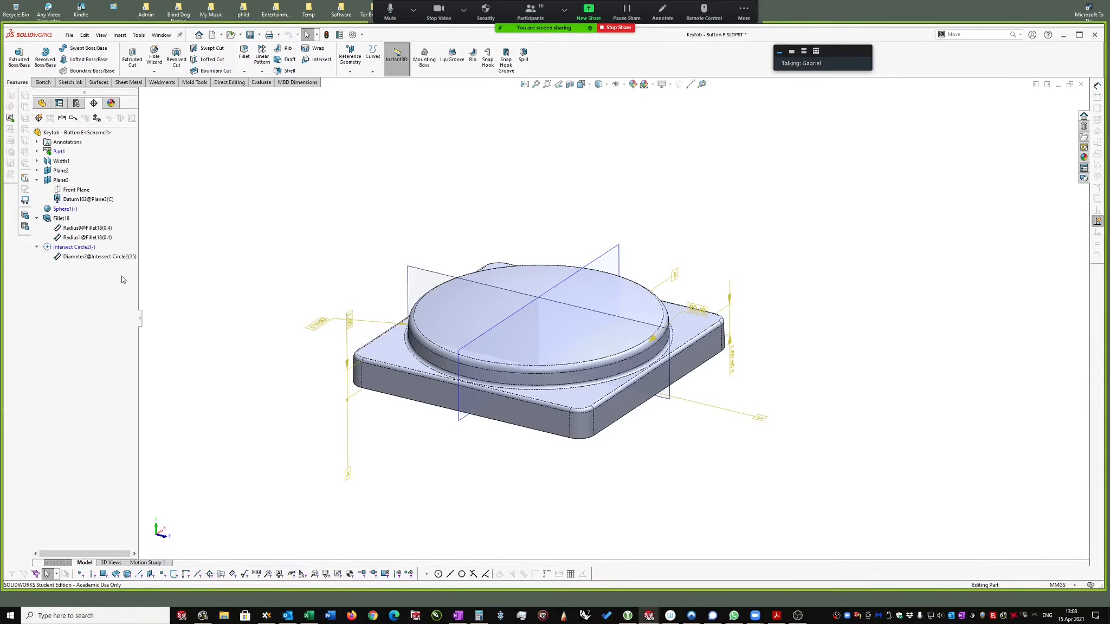
pyautogui.click(42, 104)
# Step: Roll the button part's feature history back to just after the Origin, before Boss-Extrude1
pyautogui.moveTo(761, 194); pyautogui.dragTo(773, 216, button='middle')
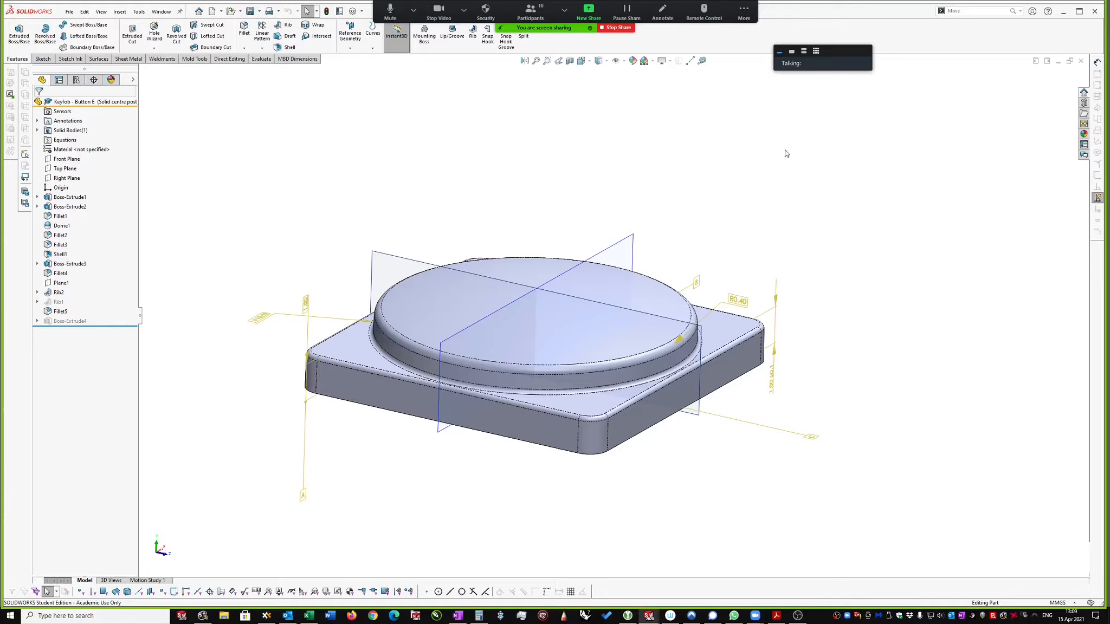
pyautogui.moveTo(782, 162); pyautogui.dragTo(758, 164, button='middle')
pyautogui.moveTo(793, 215)
pyautogui.mouseDown(button='middle')
pyautogui.moveTo(768, 220)
pyautogui.moveTo(792, 241)
pyautogui.mouseUp(button='middle')
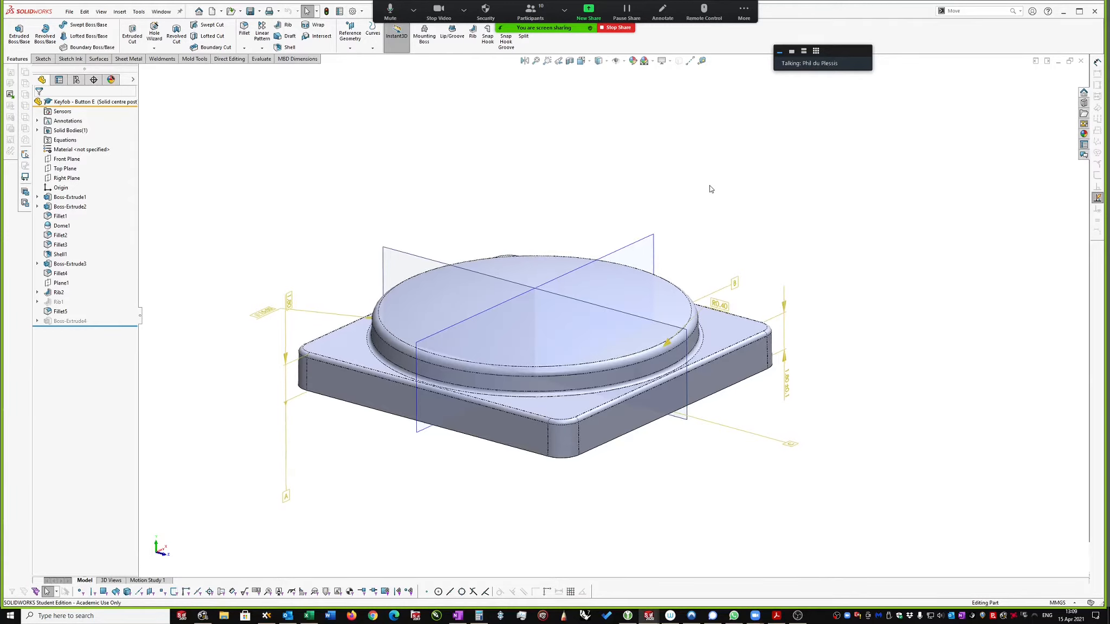
pyautogui.moveTo(709, 185); pyautogui.dragTo(710, 186, button='middle')
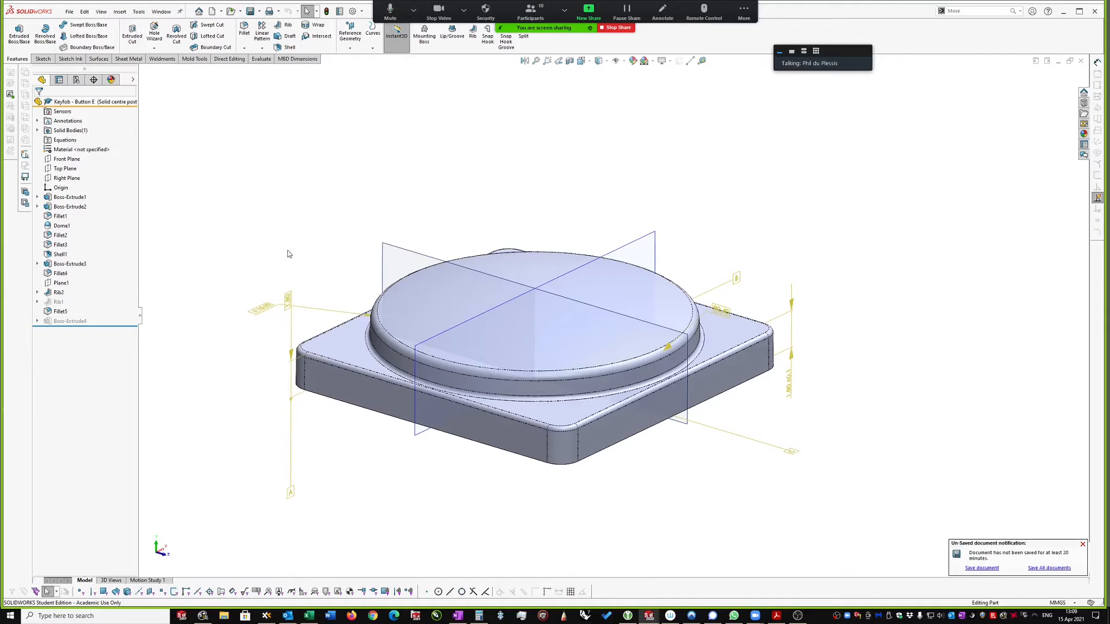
pyautogui.moveTo(111, 325); pyautogui.dragTo(92, 188)
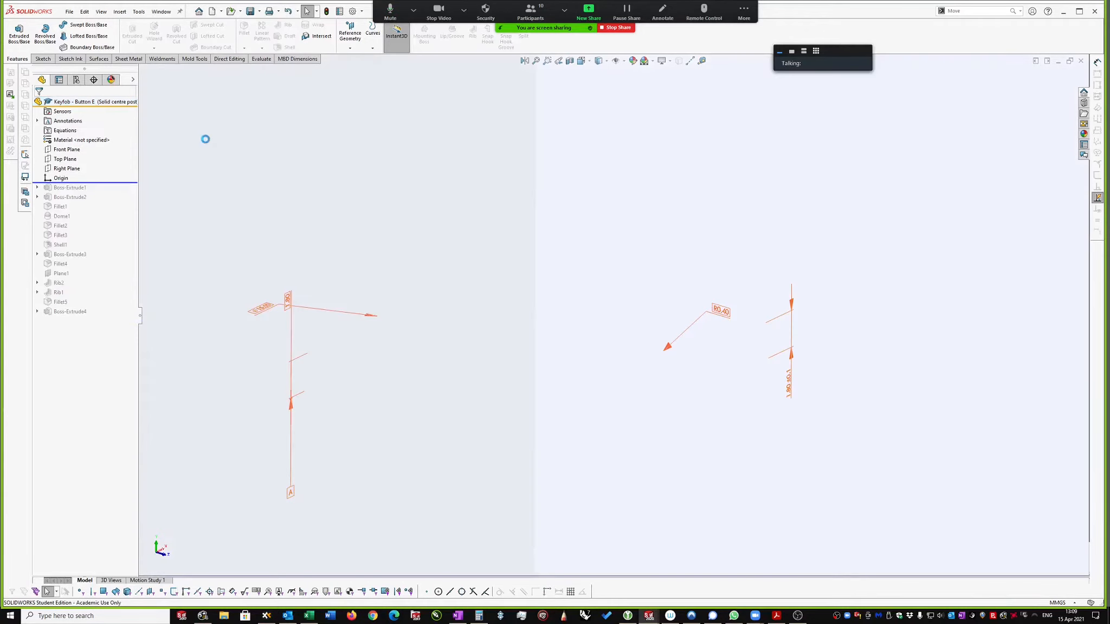
# Step: Add a new configuration named Exercise to the Keyfob - Button E part
pyautogui.click(76, 80)
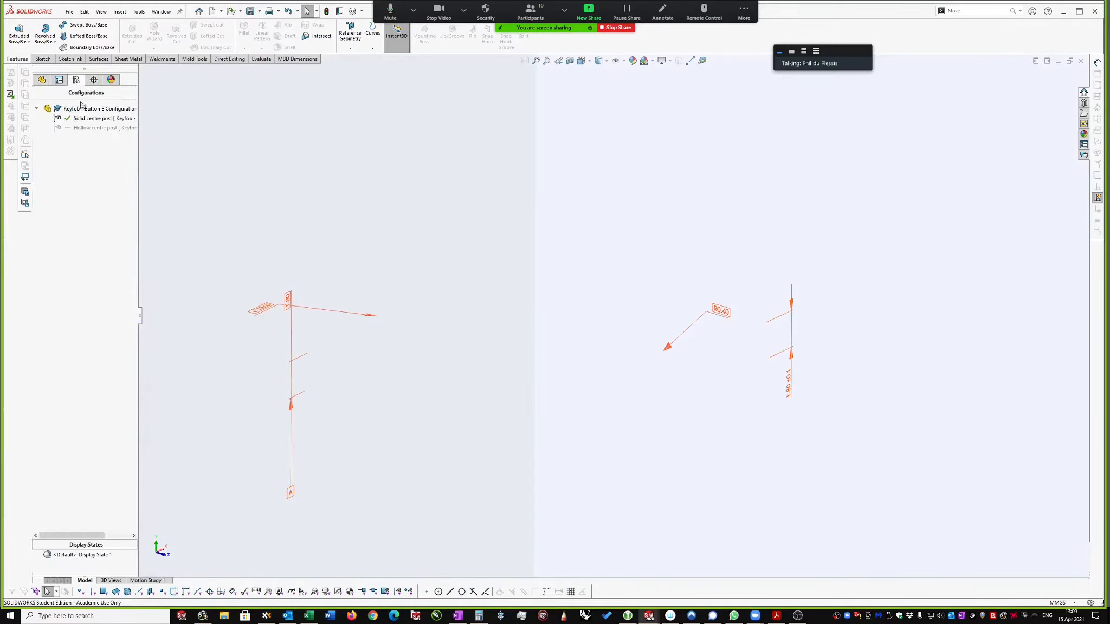
pyautogui.rightClick(78, 109)
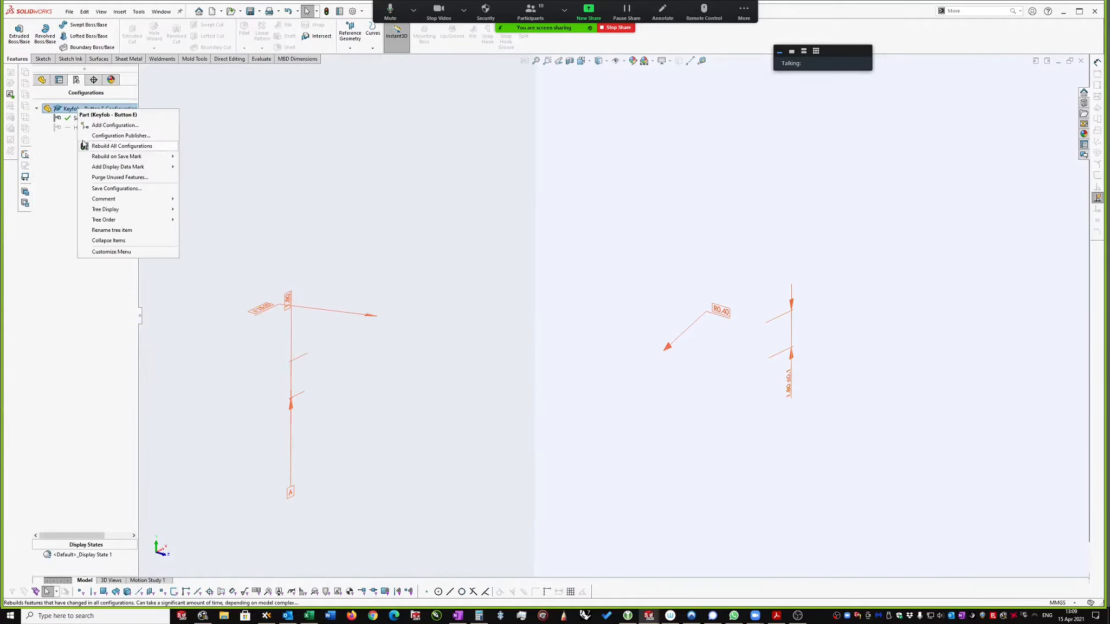
pyautogui.click(115, 125)
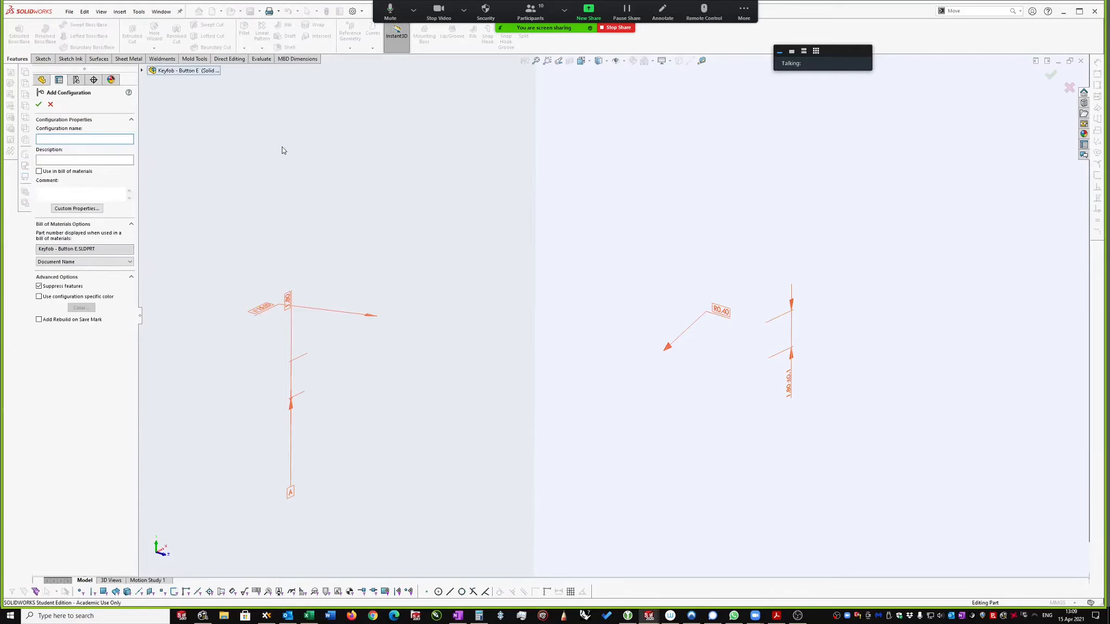
pyautogui.write('Exercise')
pyautogui.press('Return')
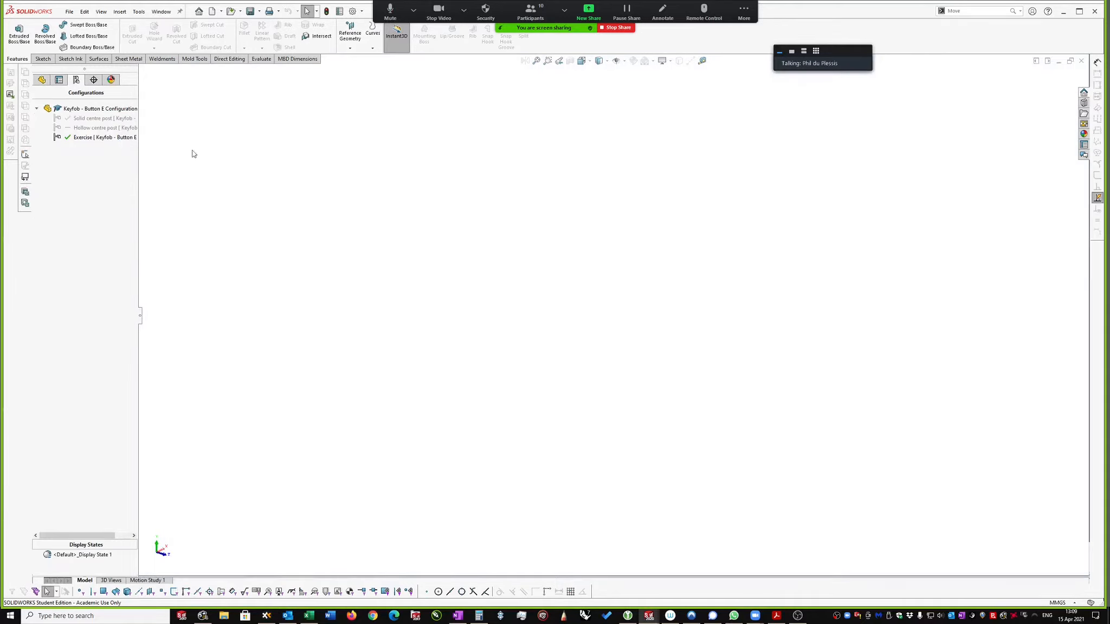
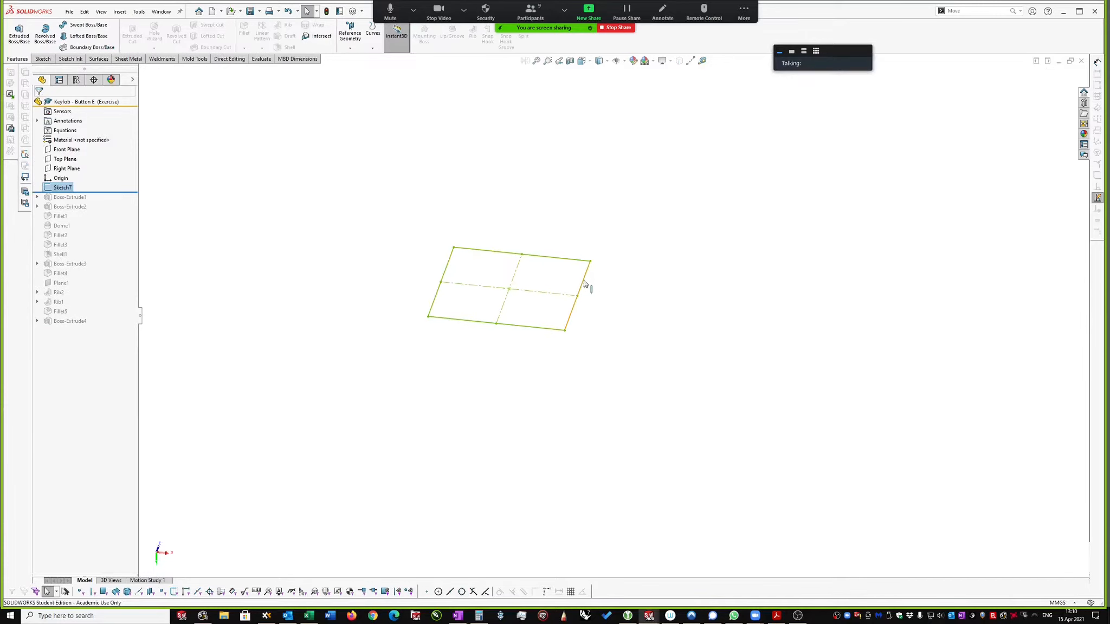
# Step: Extrude the square base sketch 2 mm and sketch a circle about 13.3 mm in diameter on its top face, centred on the origin
pyautogui.moveTo(585, 301)
pyautogui.mouseDown()
pyautogui.moveTo(589, 267)
pyautogui.moveTo(597, 289)
pyautogui.mouseUp()
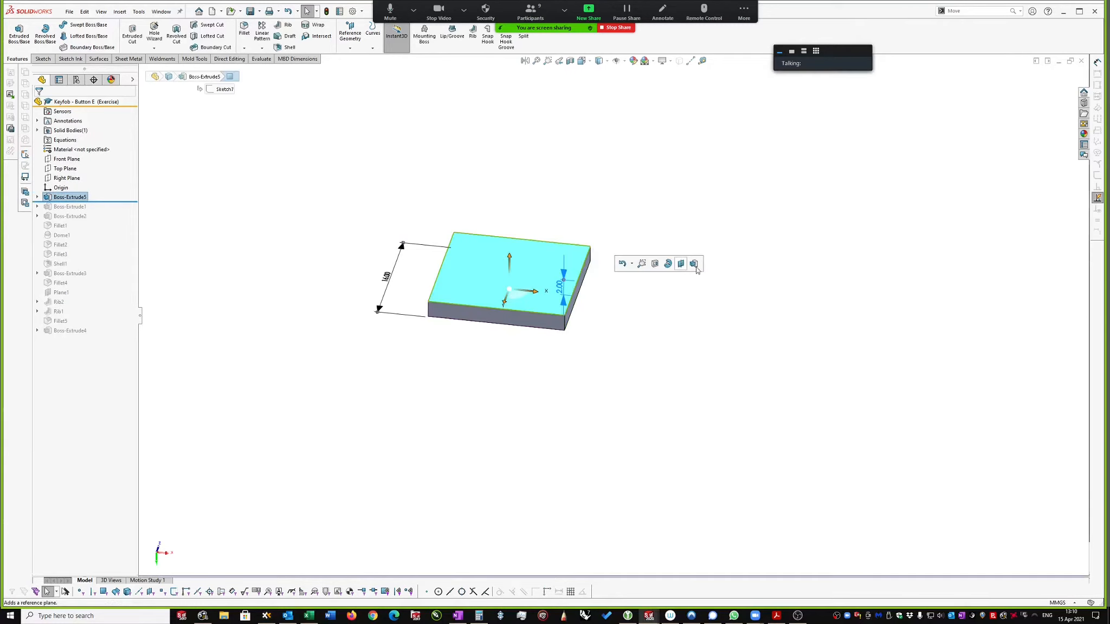
pyautogui.click(538, 273)
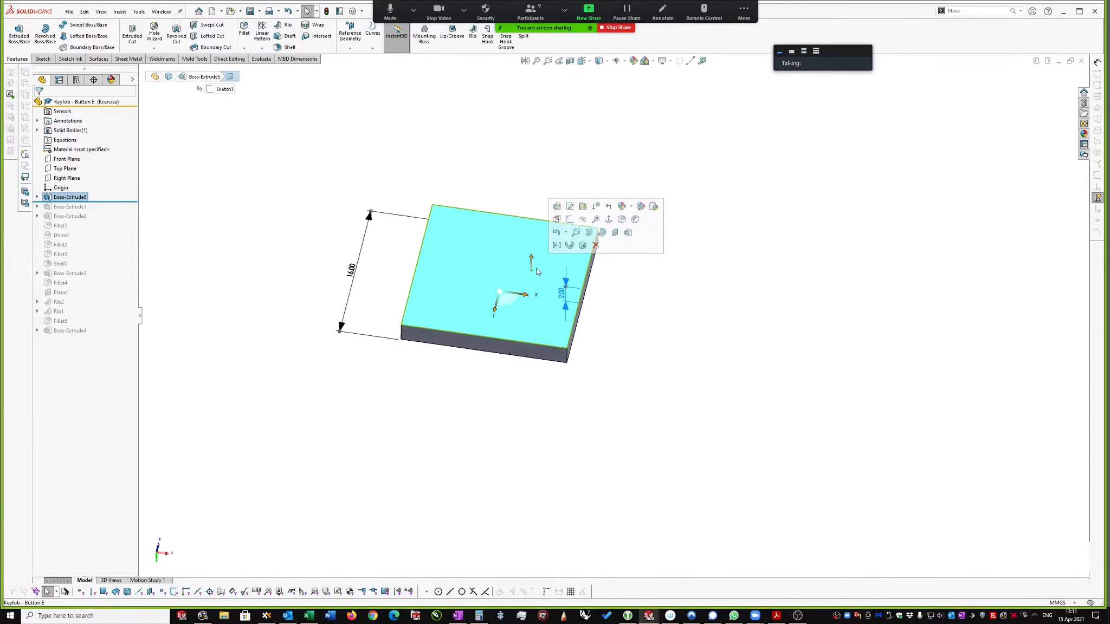
pyautogui.click(570, 220)
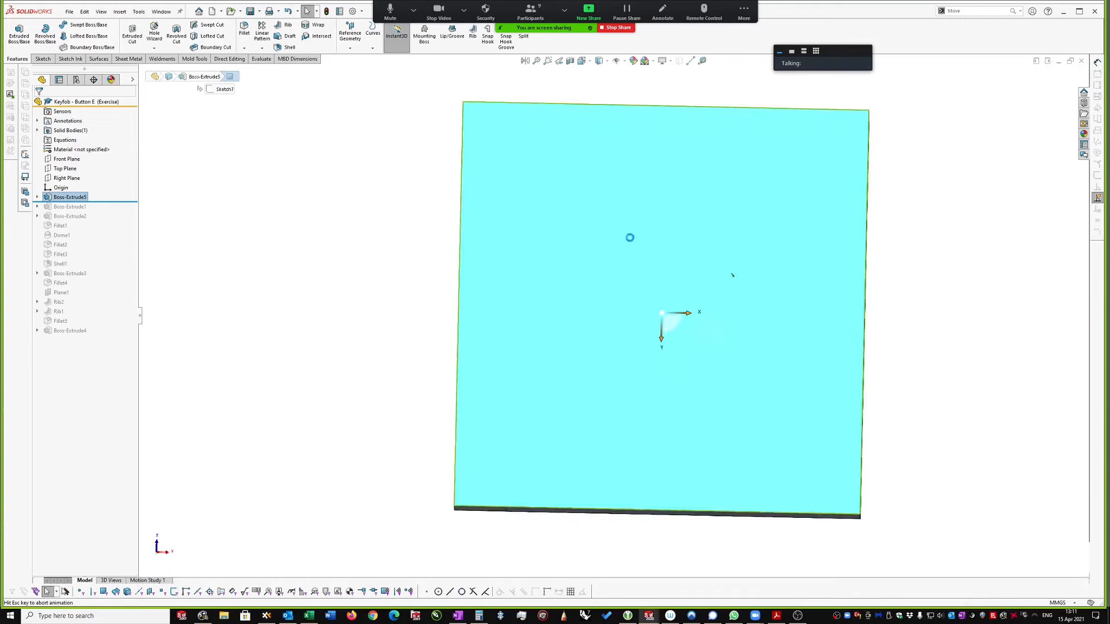
pyautogui.press('s')
pyautogui.click(1031, 298)
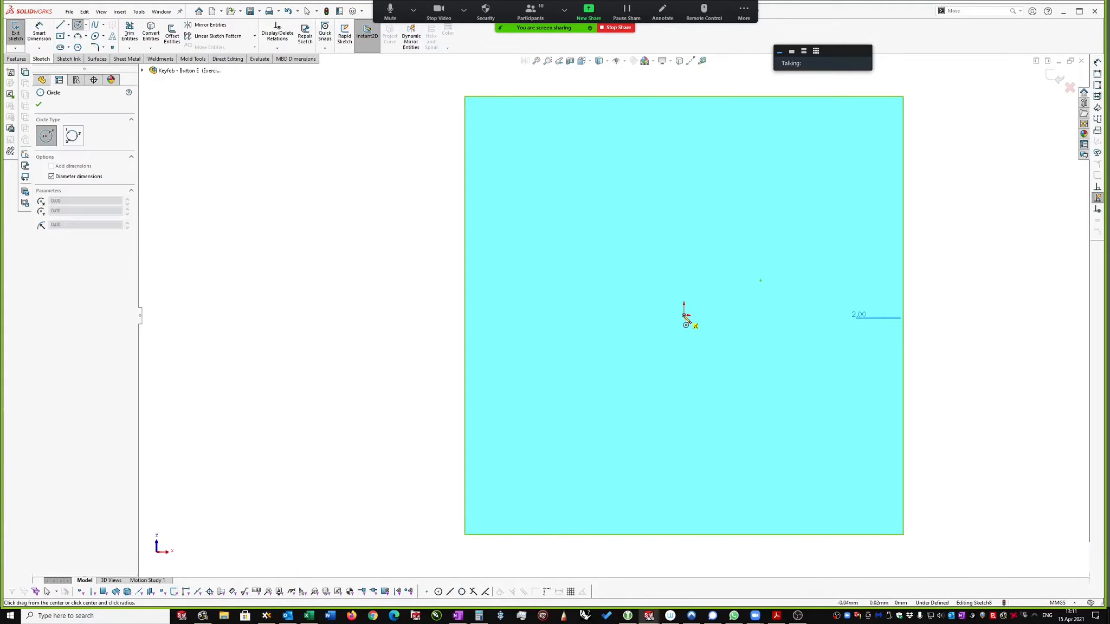
pyautogui.click(685, 315)
pyautogui.click(840, 408)
# Step: Dimension the circle's diameter as 15 mm and exit the sketch
pyautogui.moveTo(965, 266); pyautogui.dragTo(959, 137, button='right')
pyautogui.click(829, 209)
pyautogui.click(978, 133)
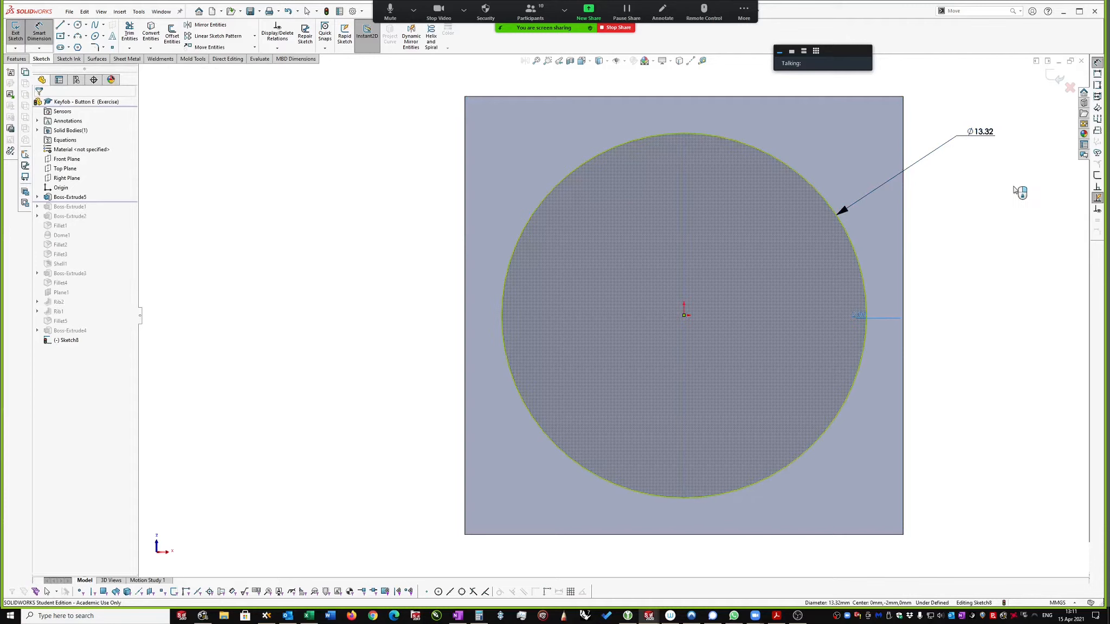
pyautogui.write('15')
pyautogui.press('Return')
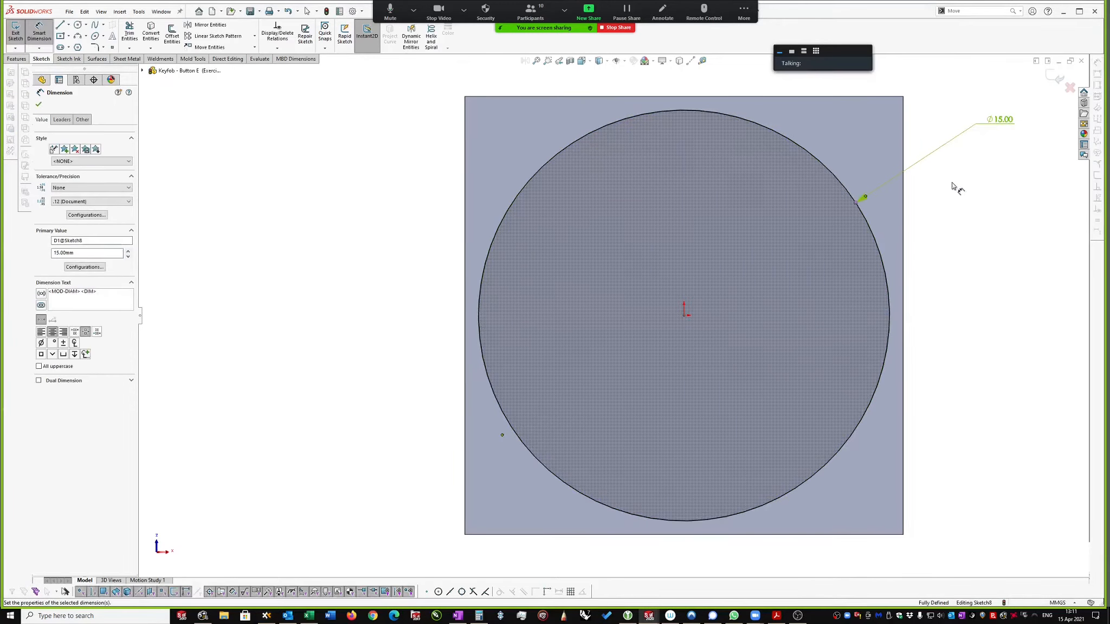
pyautogui.press('z')
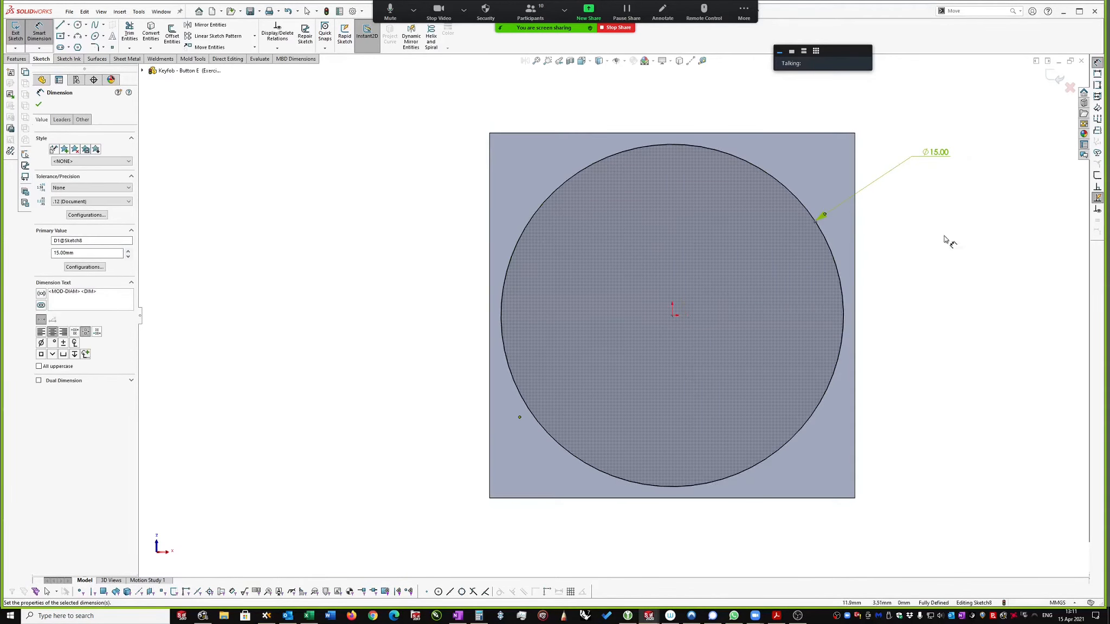
pyautogui.click(1058, 80)
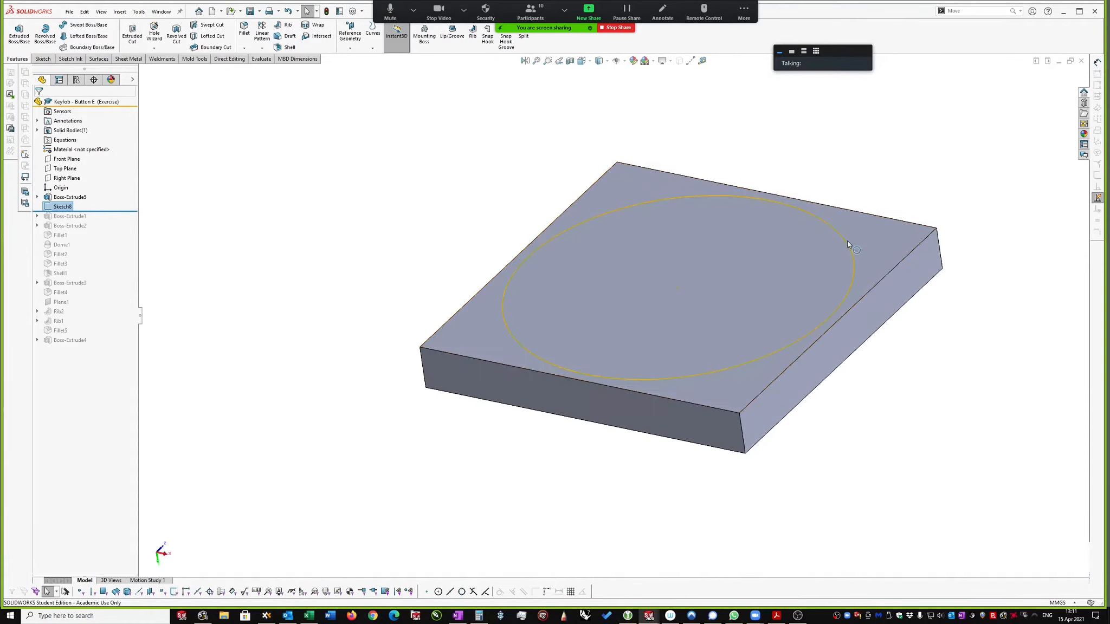
# Step: Edit the square base extrusion to add a 1-degree draft
pyautogui.click(847, 240)
pyautogui.click(987, 301)
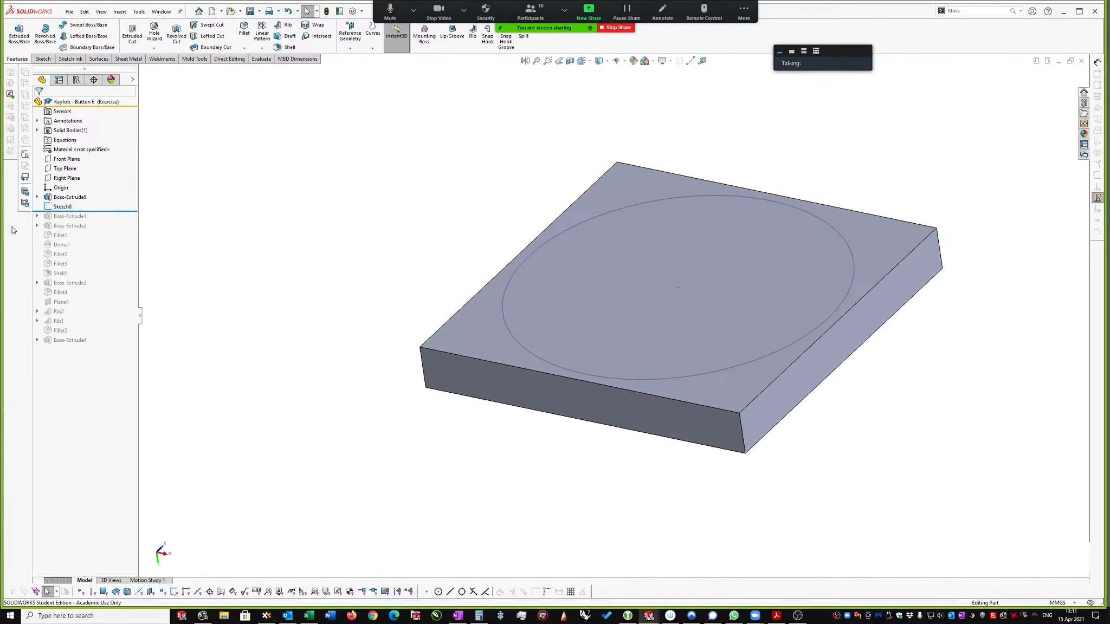
pyautogui.click(70, 197)
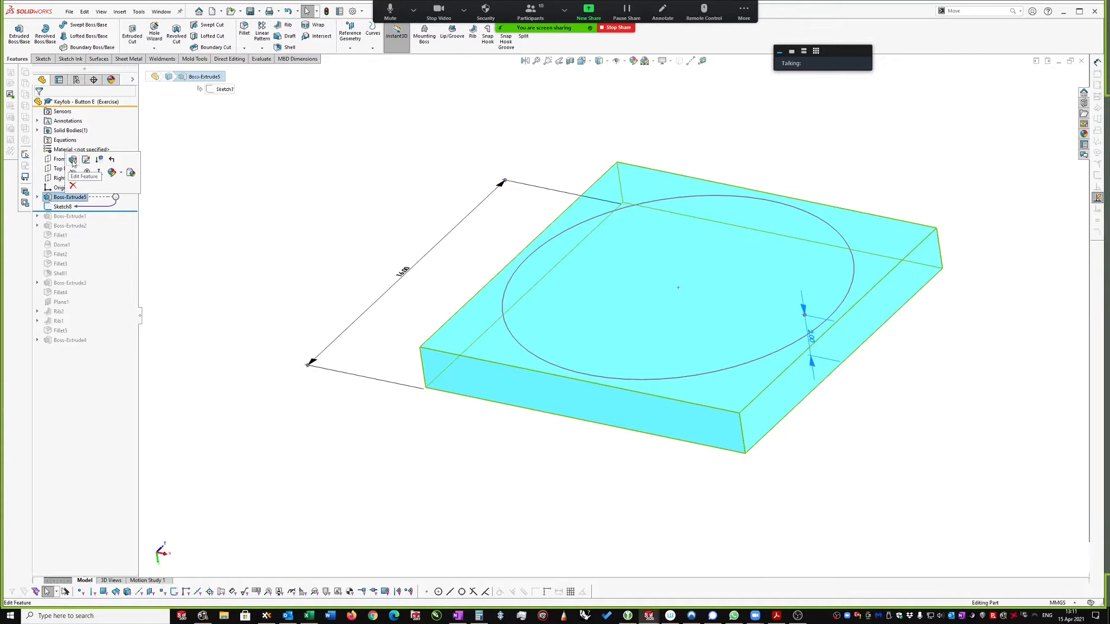
pyautogui.click(86, 159)
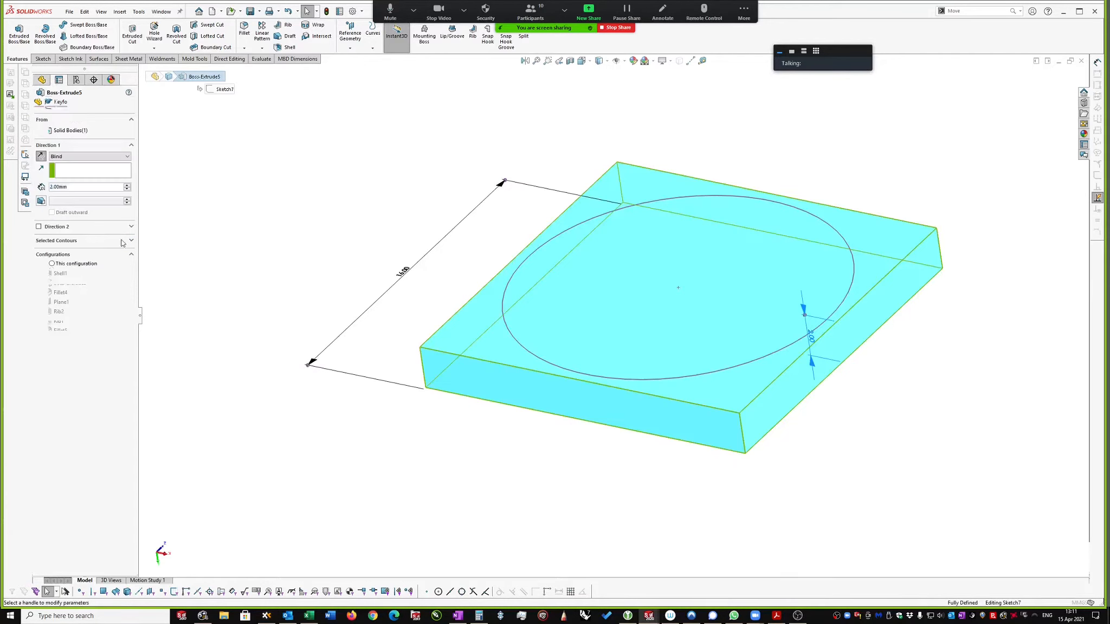
pyautogui.click(41, 201)
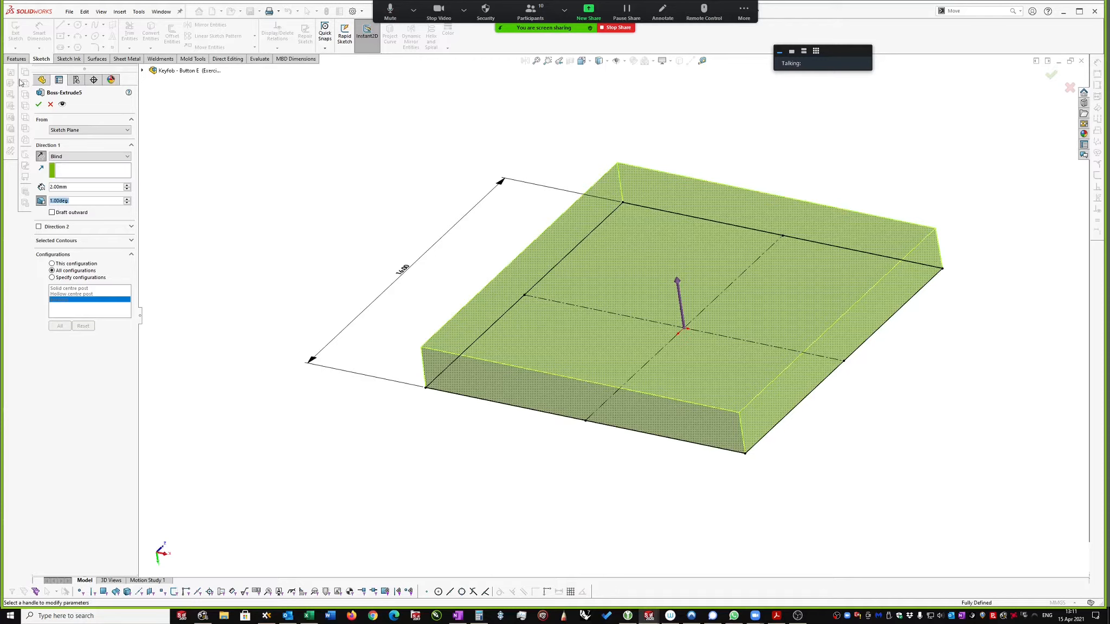
pyautogui.click(39, 104)
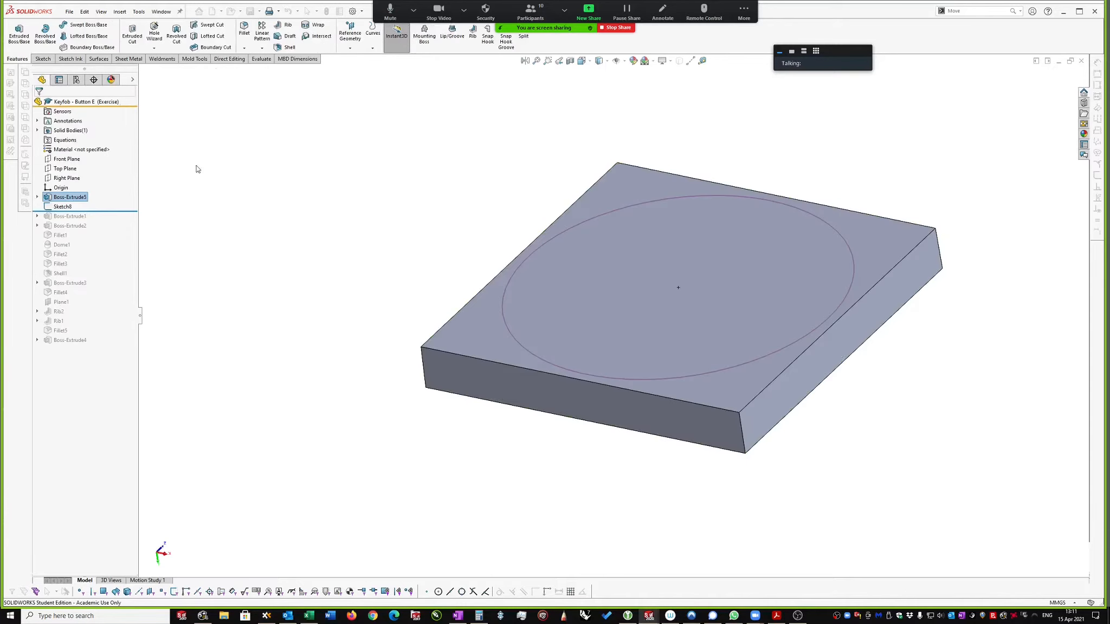
# Step: Extrude the 15 mm circle 1.2 mm upward from the base with a 3-degree draft, merged with the base
pyautogui.click(64, 206)
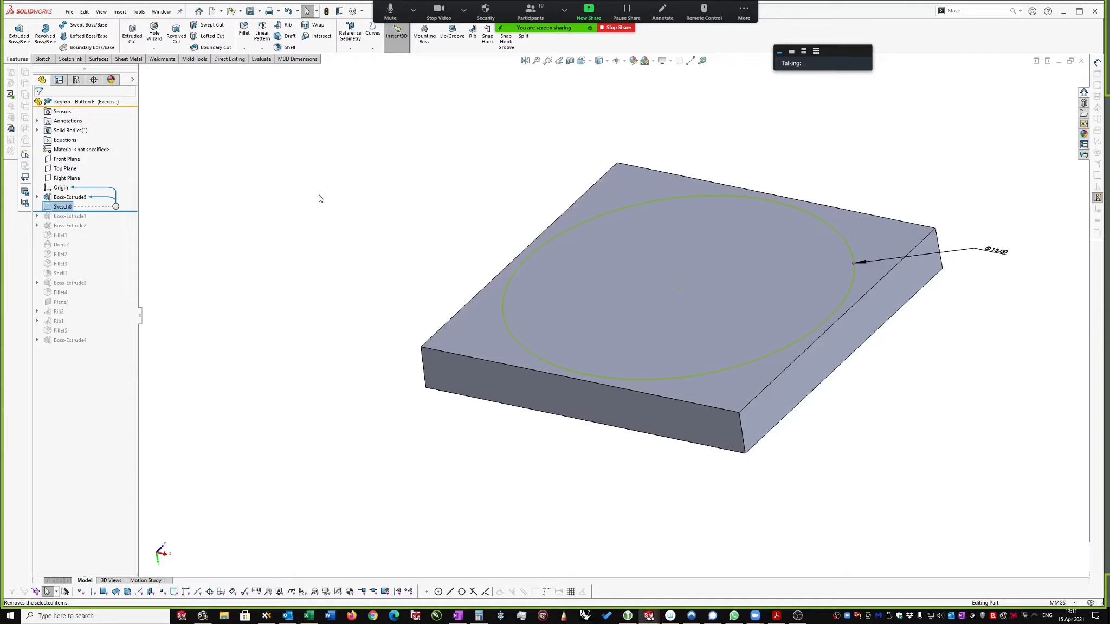
pyautogui.rightClick(61, 207)
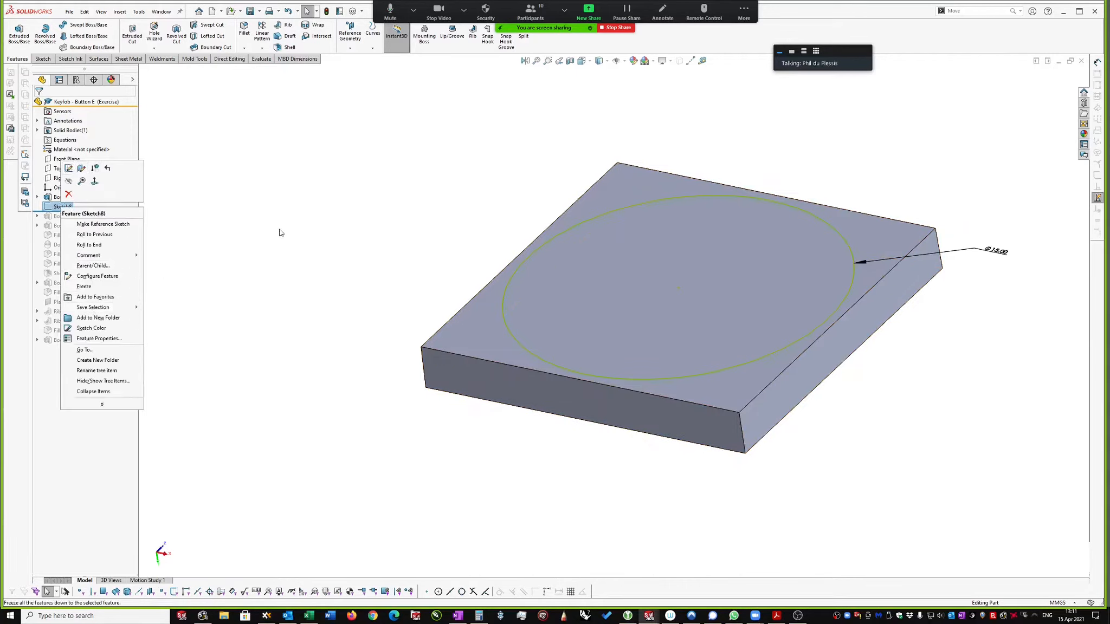
pyautogui.moveTo(279, 229); pyautogui.dragTo(345, 238, button='right')
pyautogui.click(369, 242)
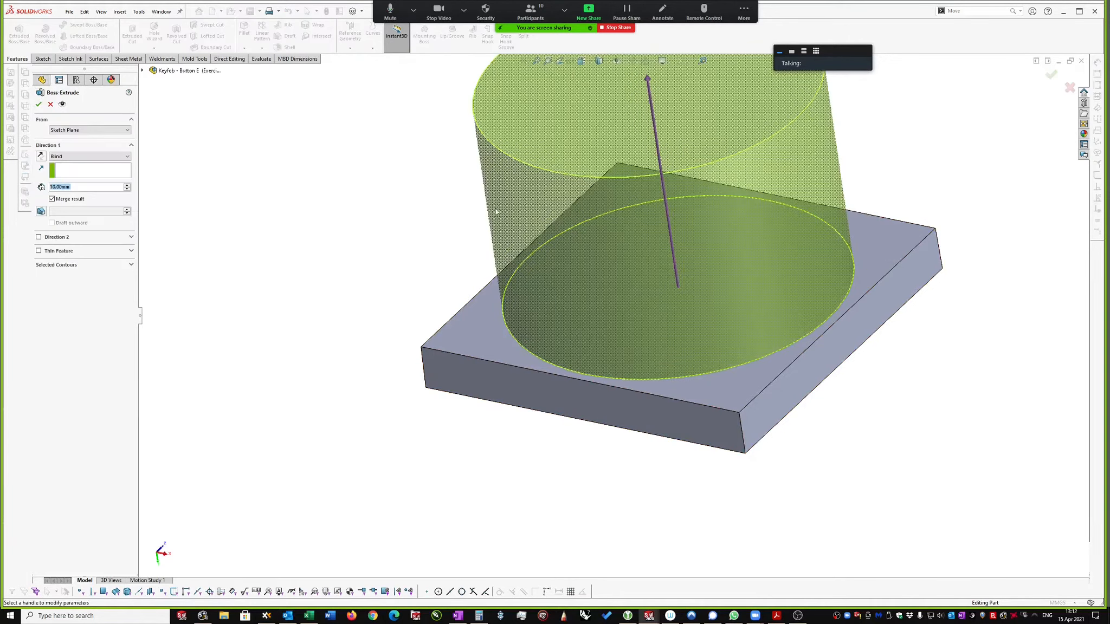
pyautogui.write('1.2')
pyautogui.press('Return')
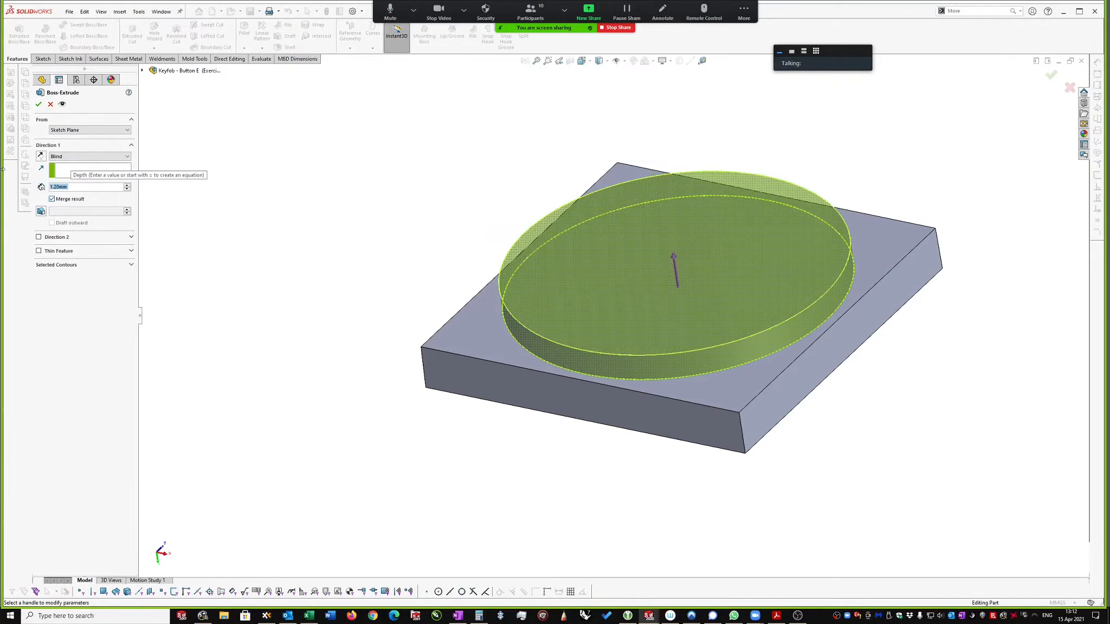
pyautogui.click(40, 212)
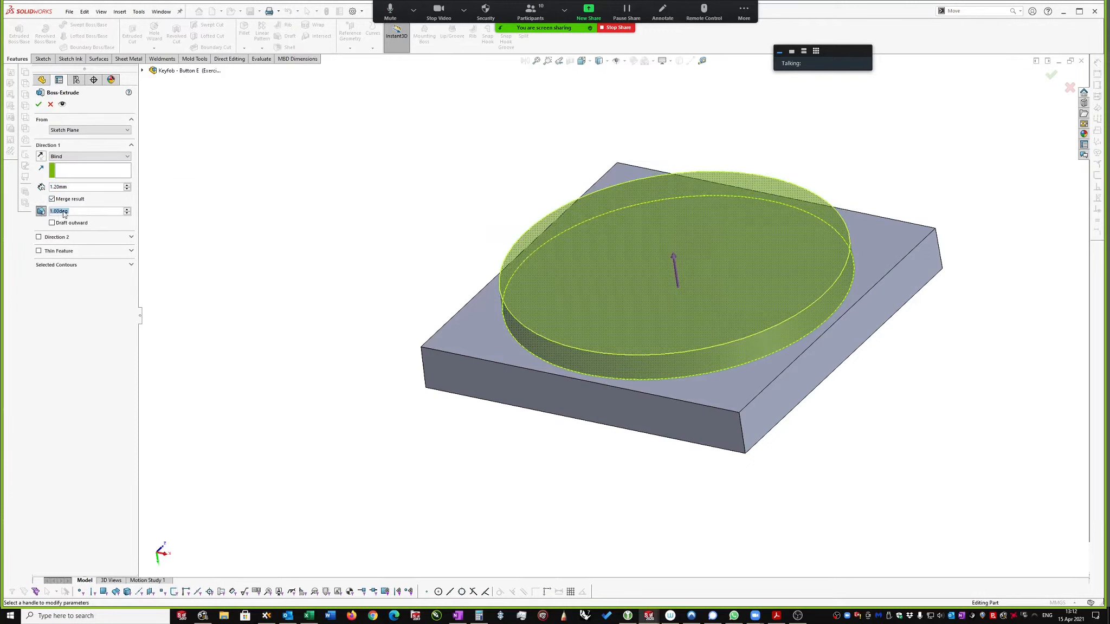
pyautogui.write('3')
pyautogui.press('Return')
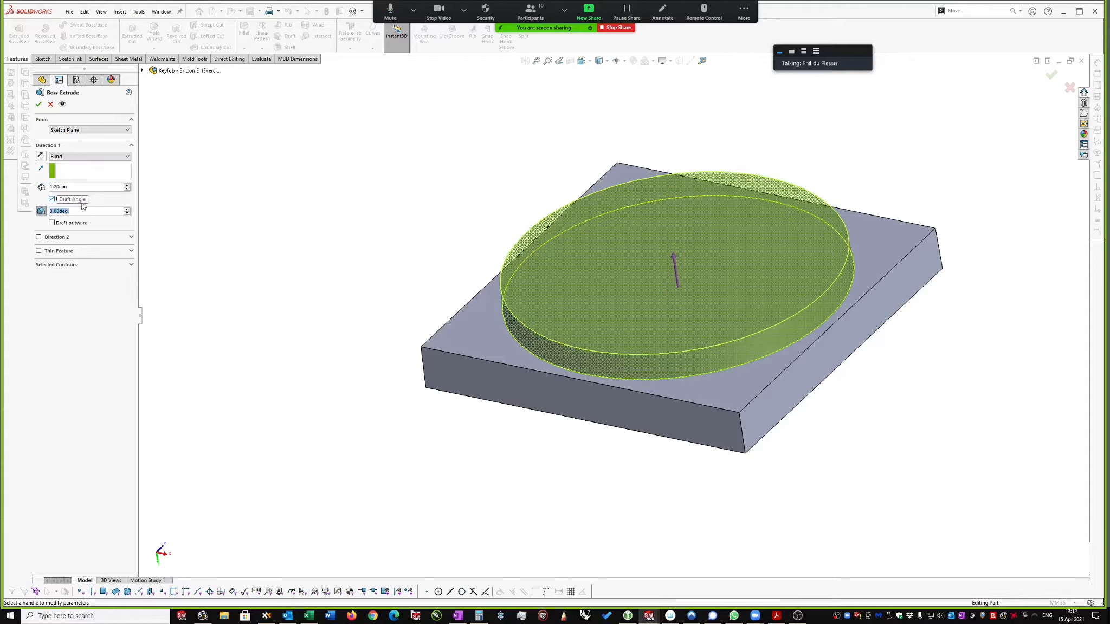
pyautogui.click(39, 106)
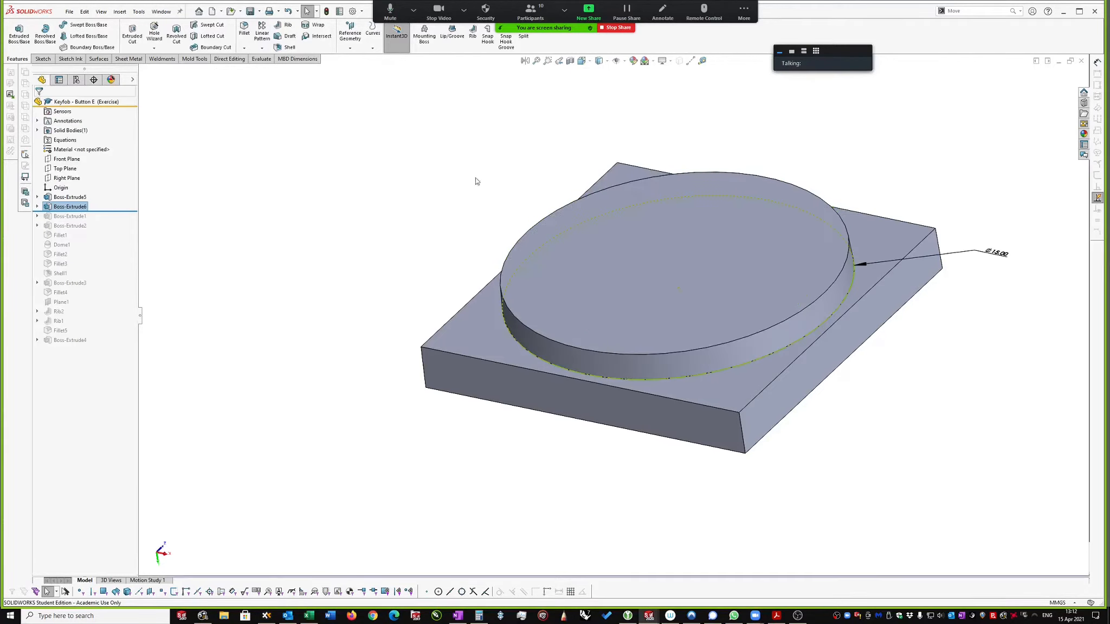
# Step: Add a 1.2 mm high dome to the top face of the round boss
pyautogui.moveTo(928, 247); pyautogui.dragTo(786, 229, button='middle')
pyautogui.click(673, 246)
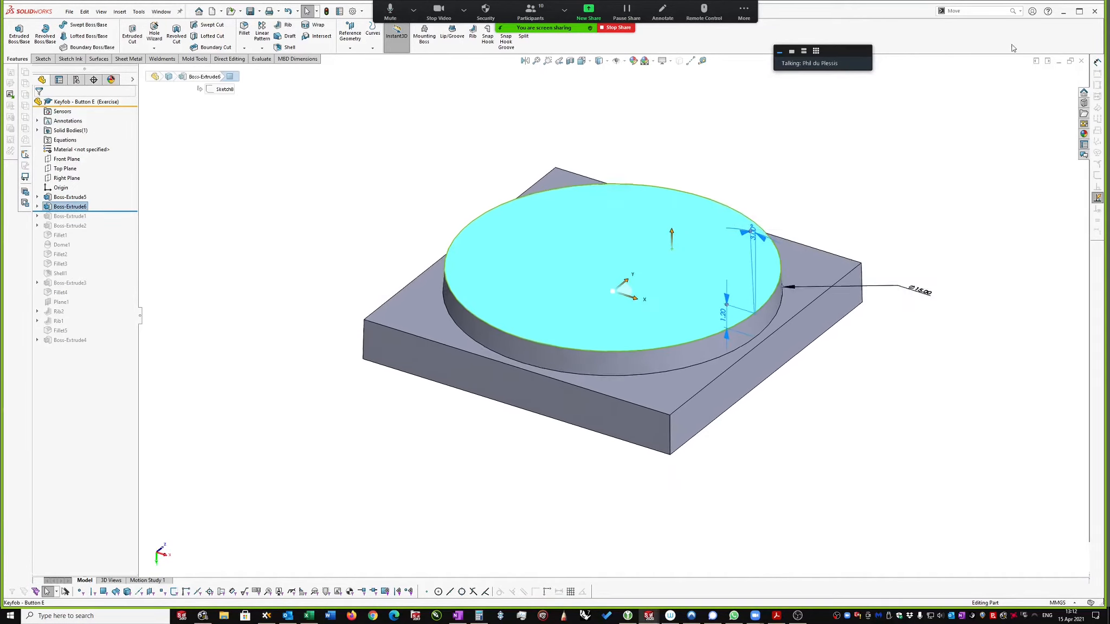
pyautogui.click(966, 11)
pyautogui.write('dome')
pyautogui.press('Return')
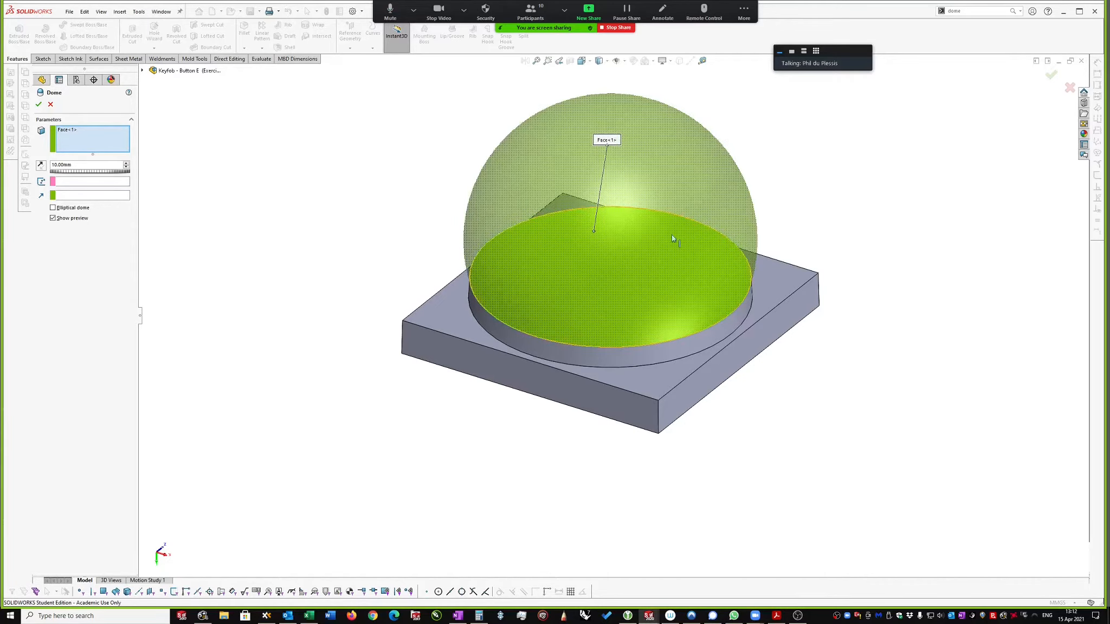
pyautogui.scroll(-2, 672, 239)
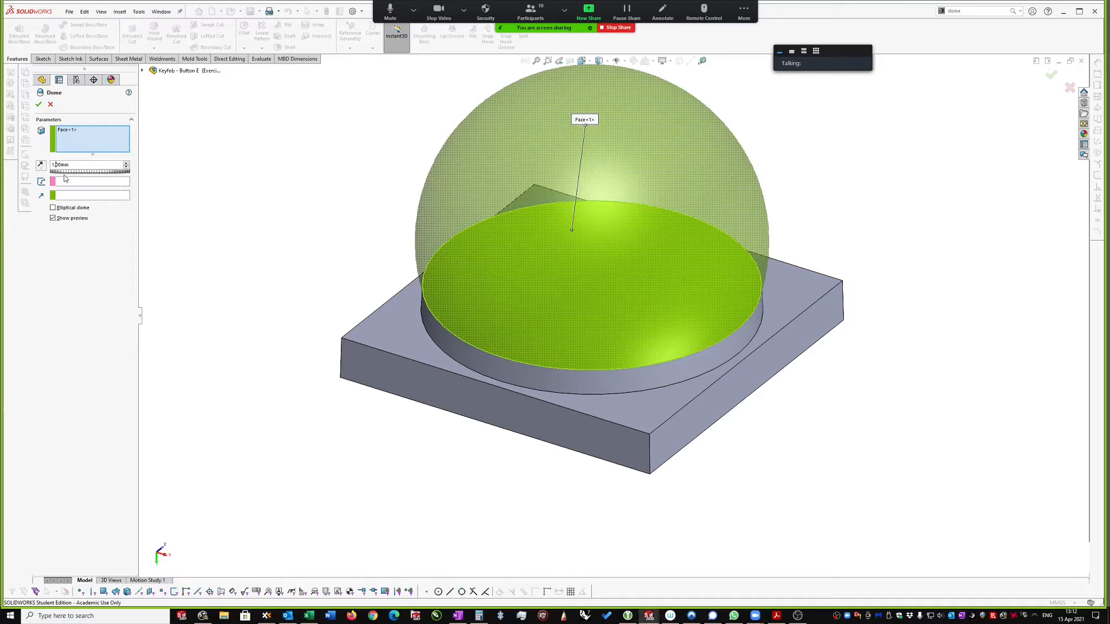
pyautogui.write('5')
pyautogui.press('Return')
pyautogui.moveTo(217, 173); pyautogui.dragTo(540, 242, button='middle')
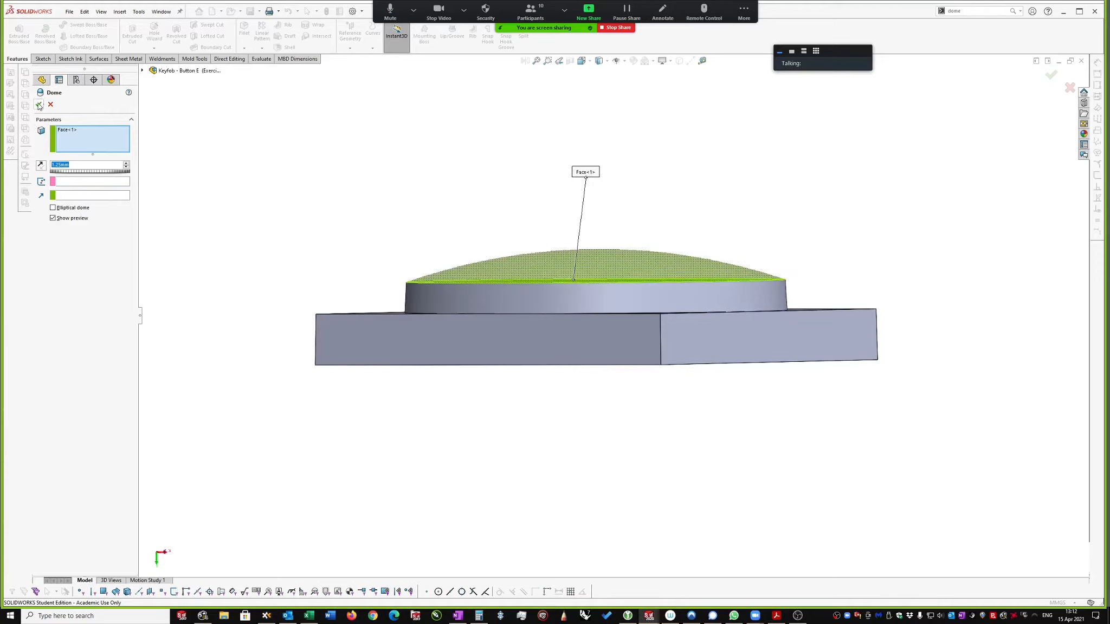
pyautogui.click(58, 165)
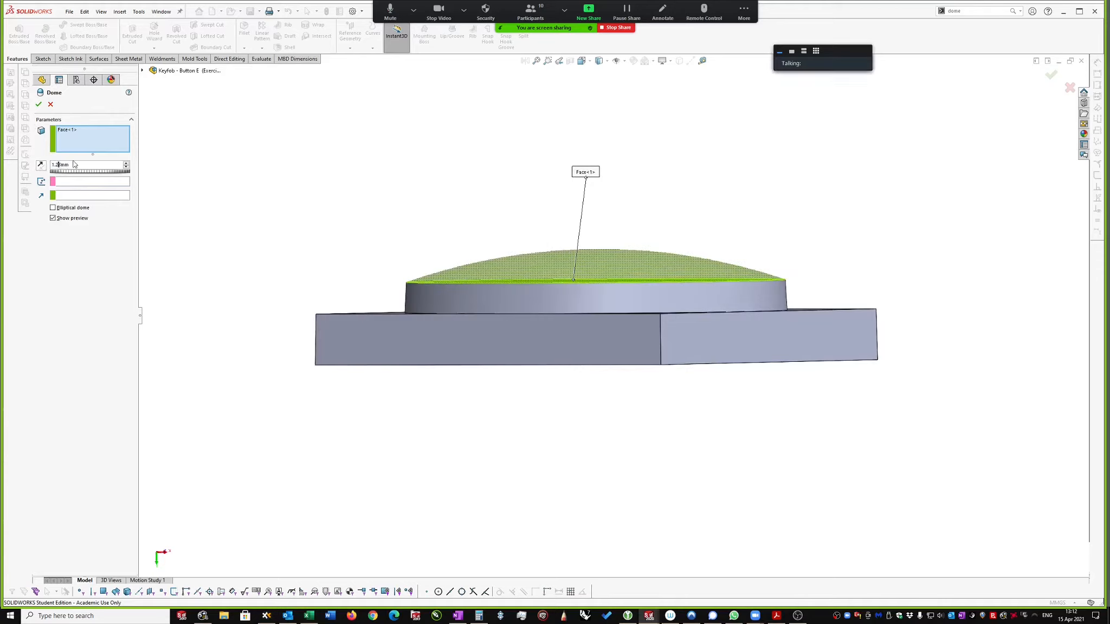
pyautogui.scroll(-1, 74, 165)
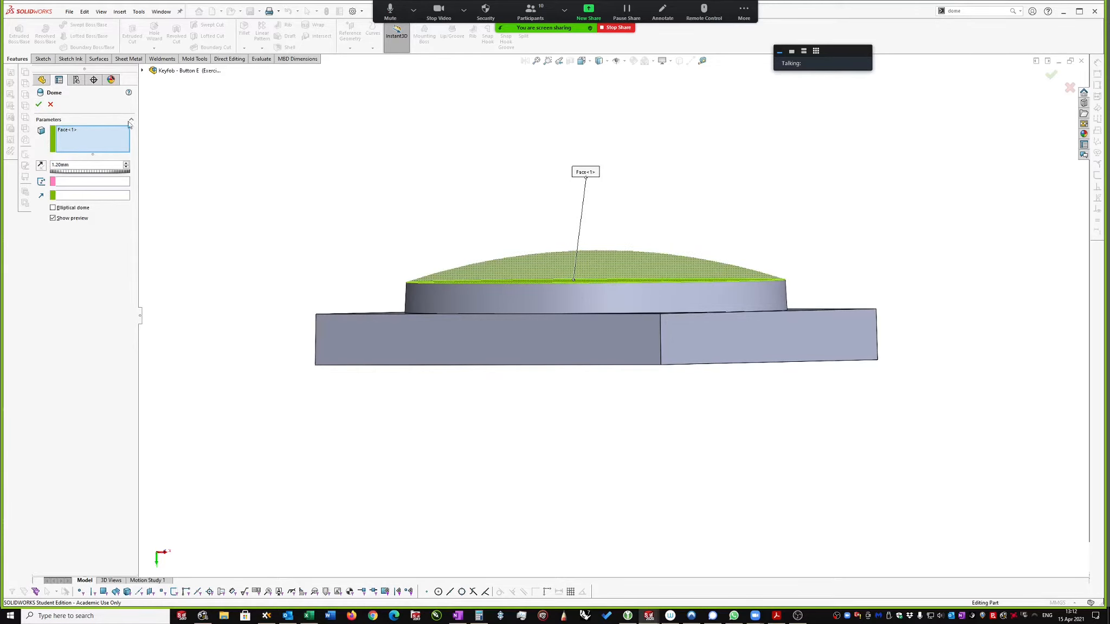
pyautogui.click(38, 105)
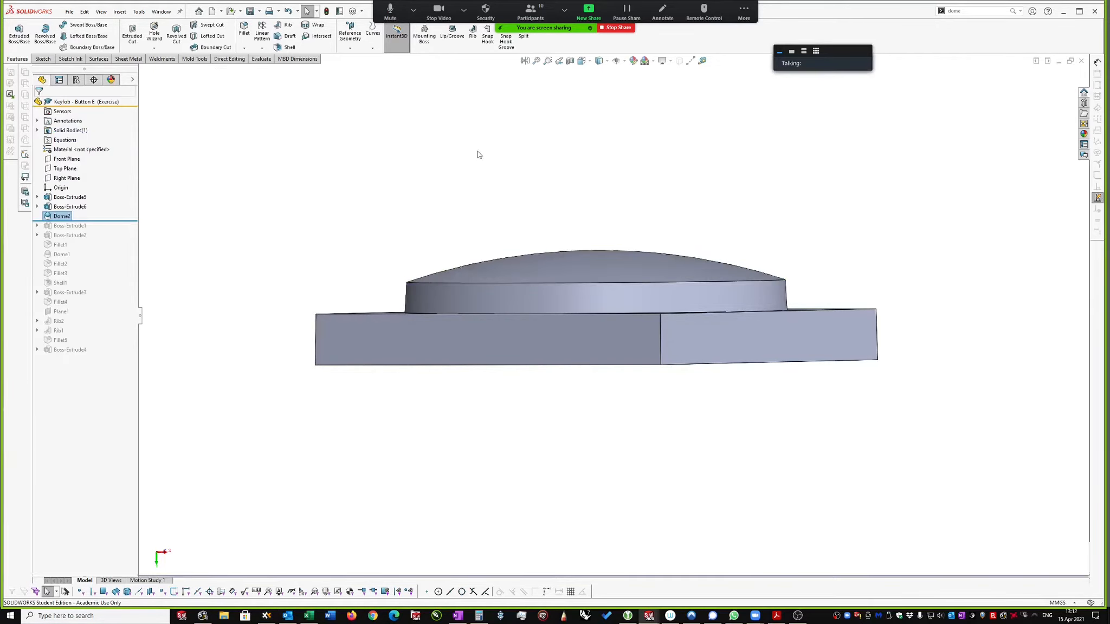
pyautogui.hotkey('ctrl', '7')
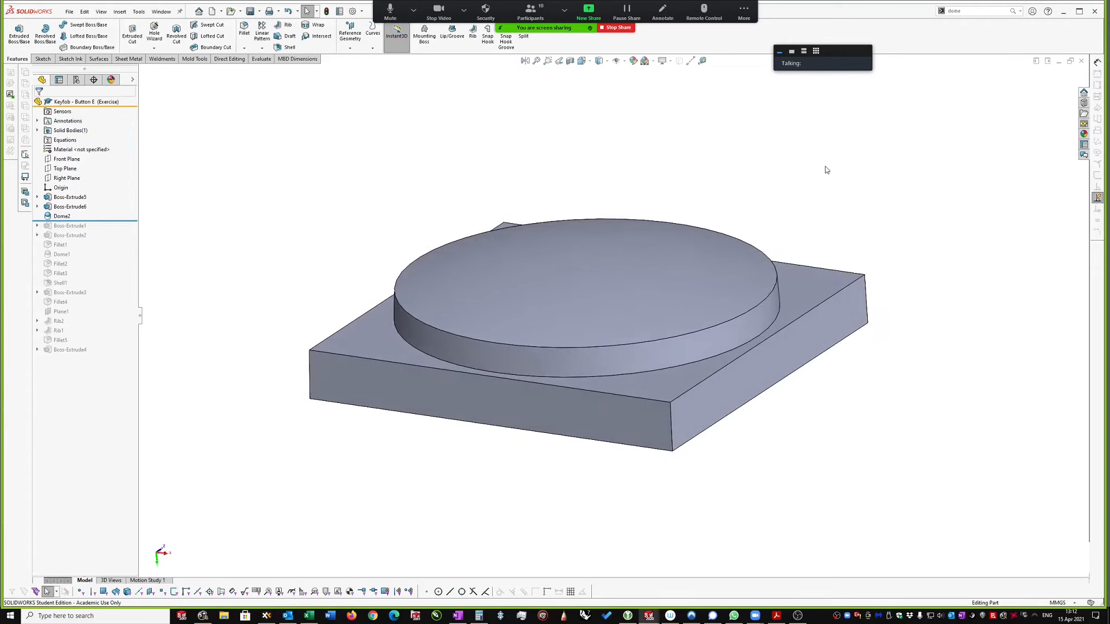
pyautogui.click(861, 299)
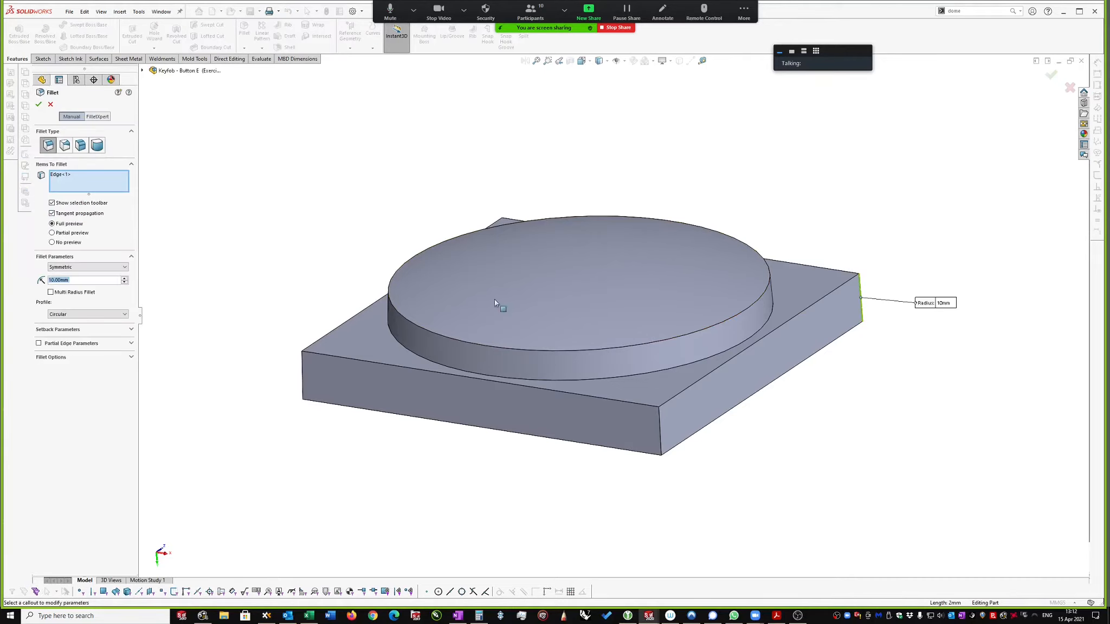
pyautogui.write('2')
pyautogui.press('Return')
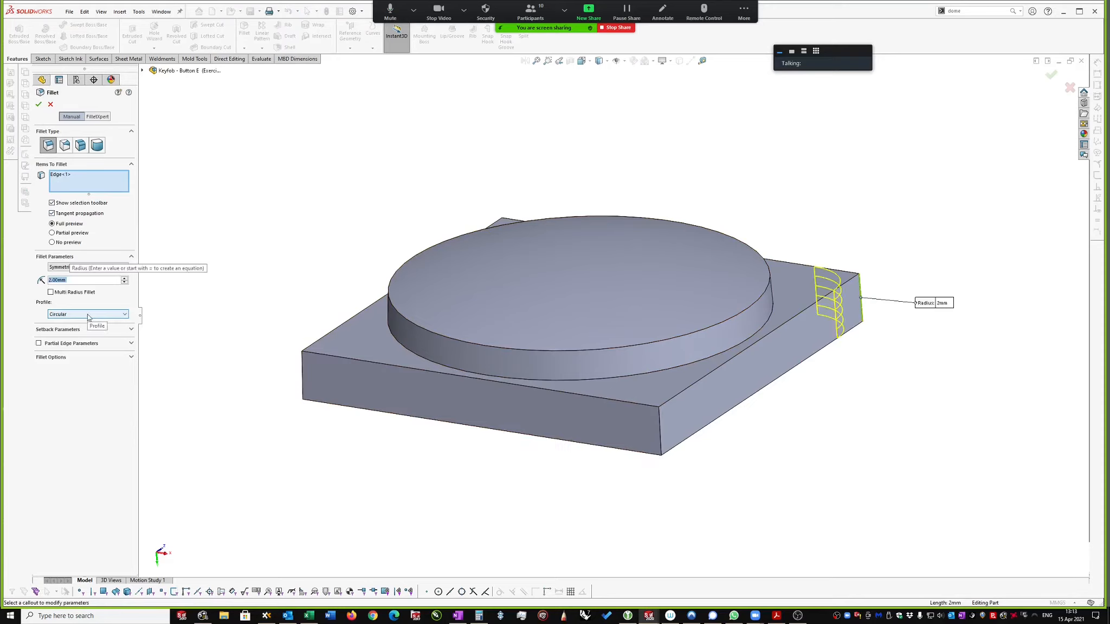
pyautogui.write('1.5')
pyautogui.press('Return')
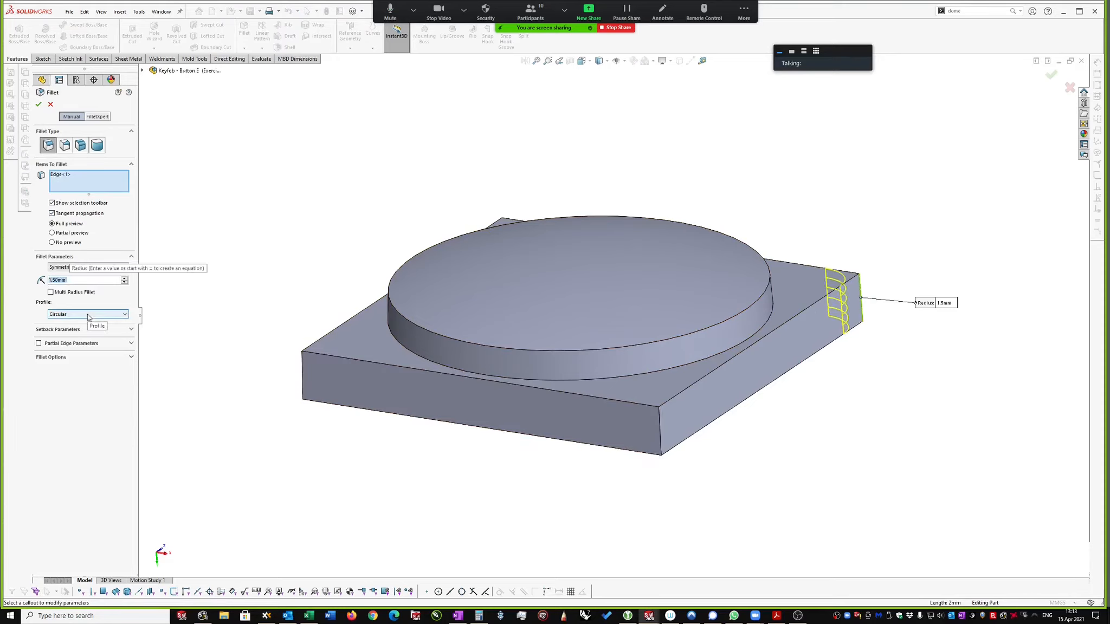
pyautogui.click(661, 438)
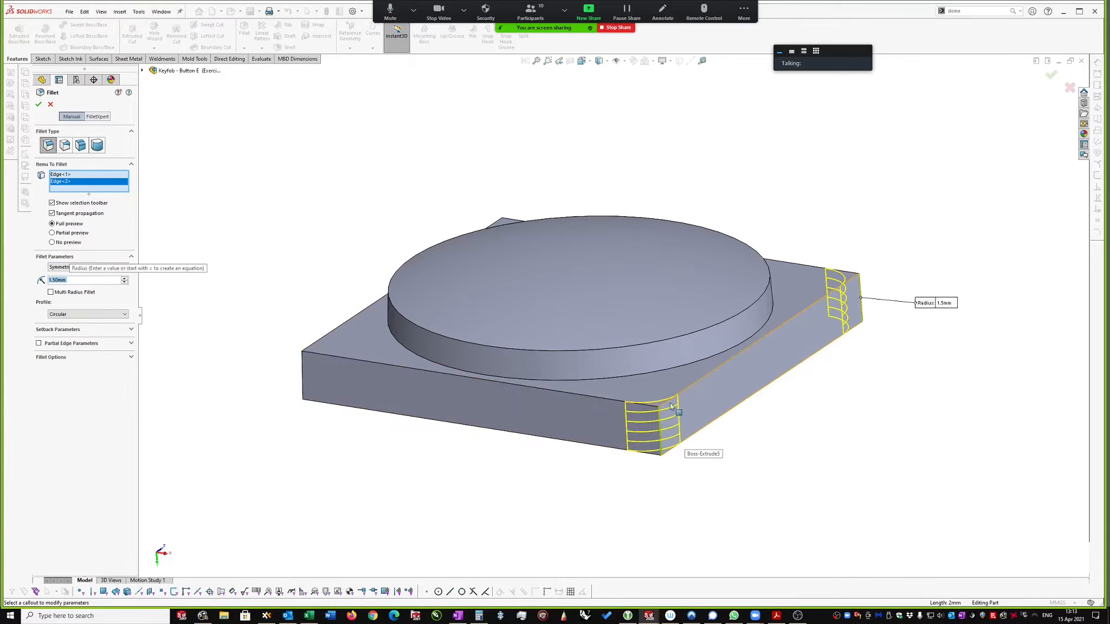
pyautogui.moveTo(273, 277); pyautogui.dragTo(249, 399, button='middle')
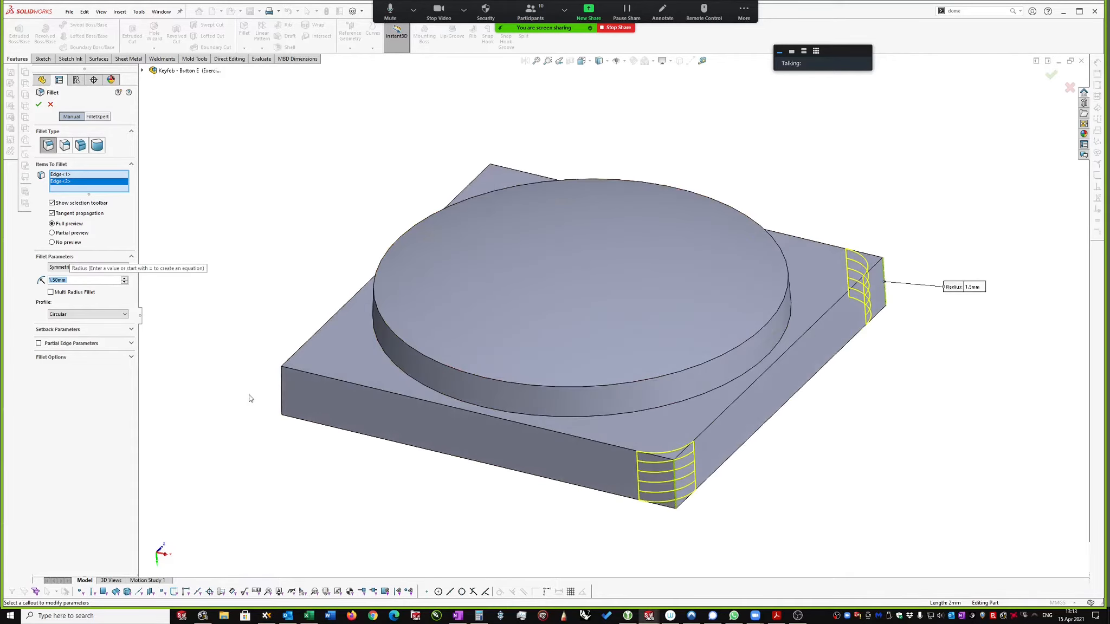
pyautogui.click(283, 394)
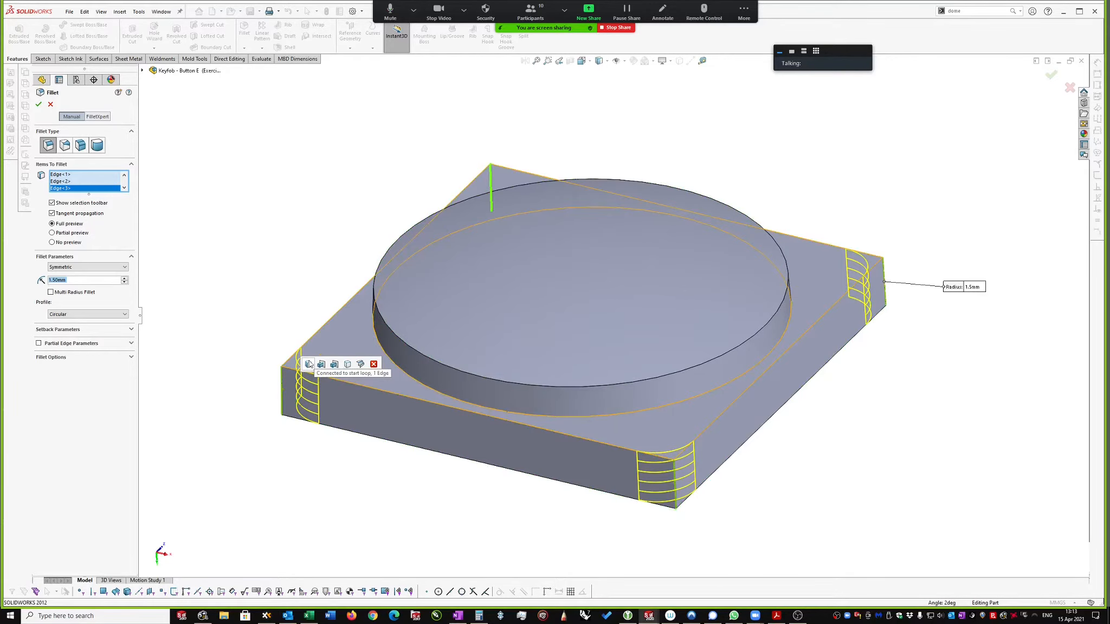
pyautogui.click(308, 364)
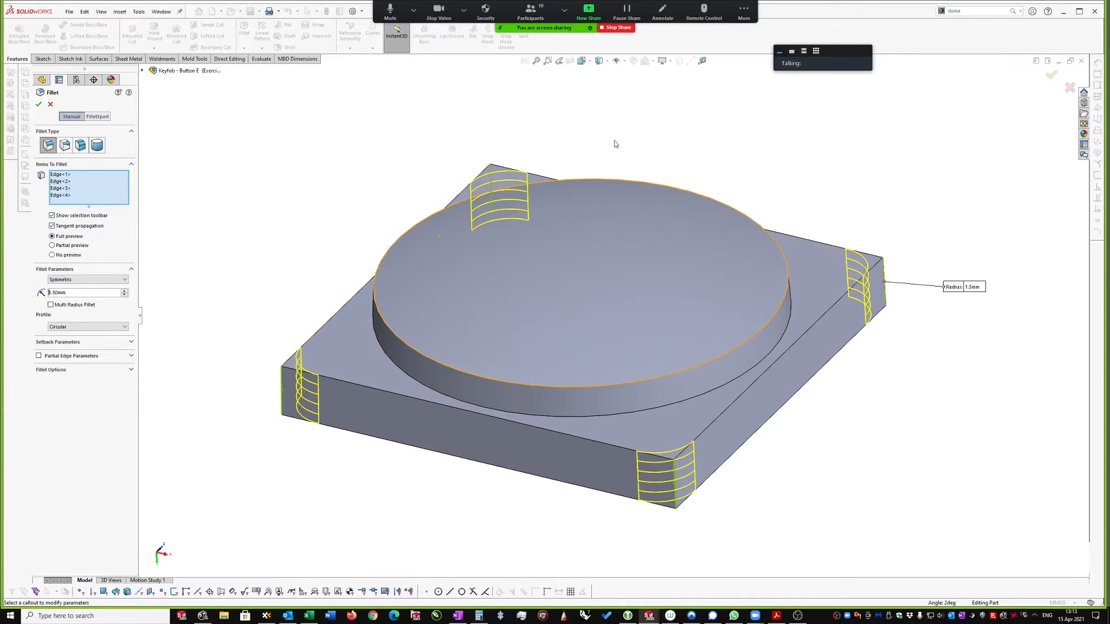
pyautogui.press('Escape')
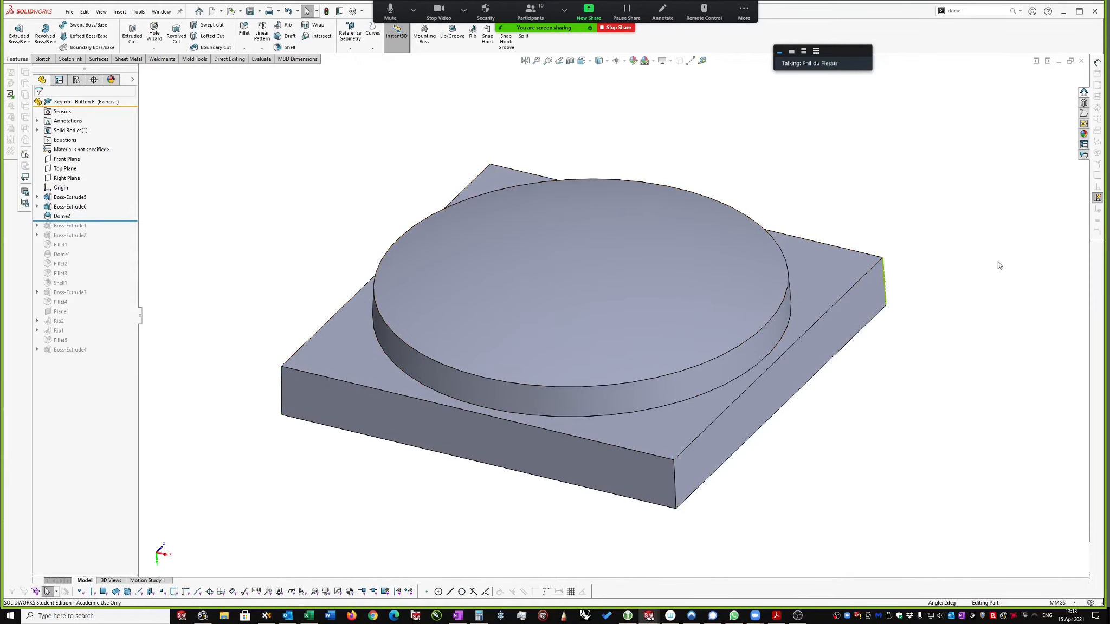
# Step: Fillet the four vertical corner edges of the square base with a 1.5 mm radius
pyautogui.click(886, 293)
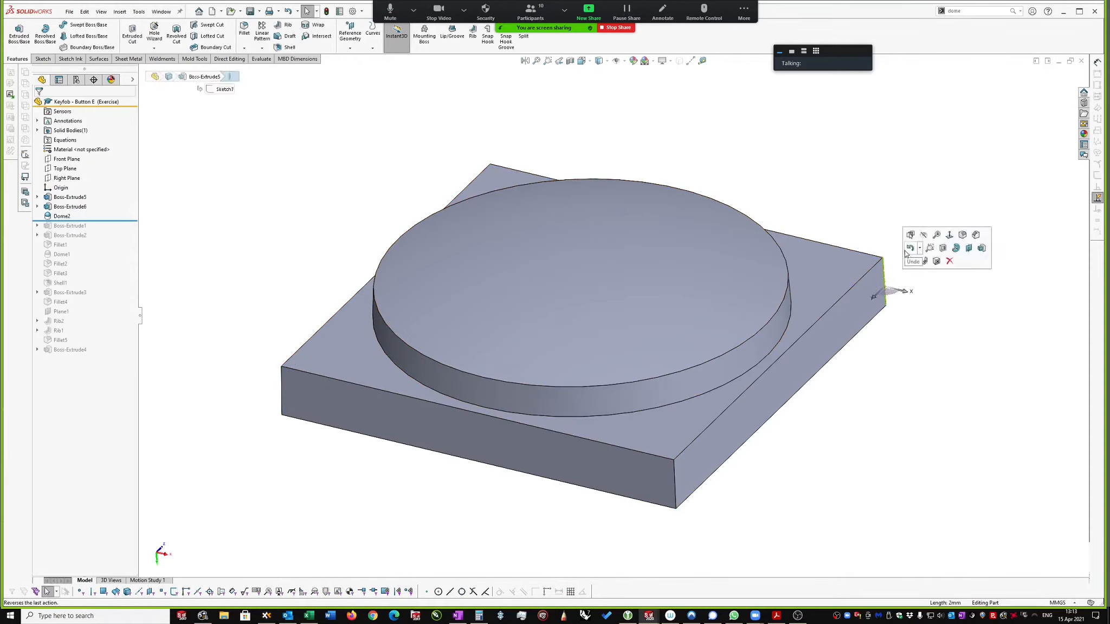
pyautogui.click(963, 235)
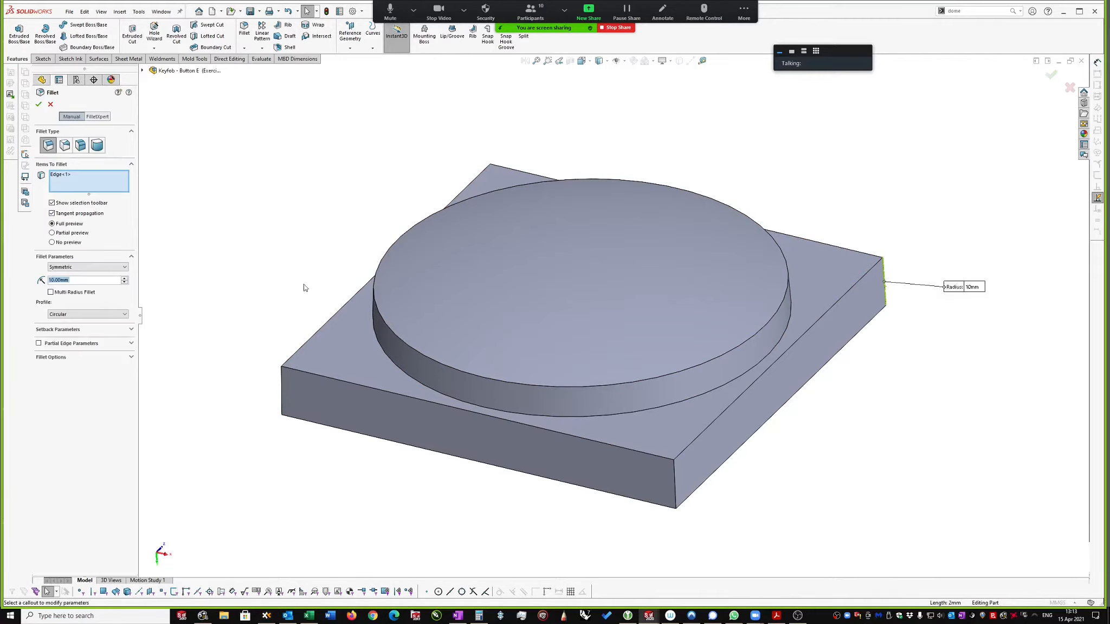
pyautogui.write('1.5')
pyautogui.press('Return')
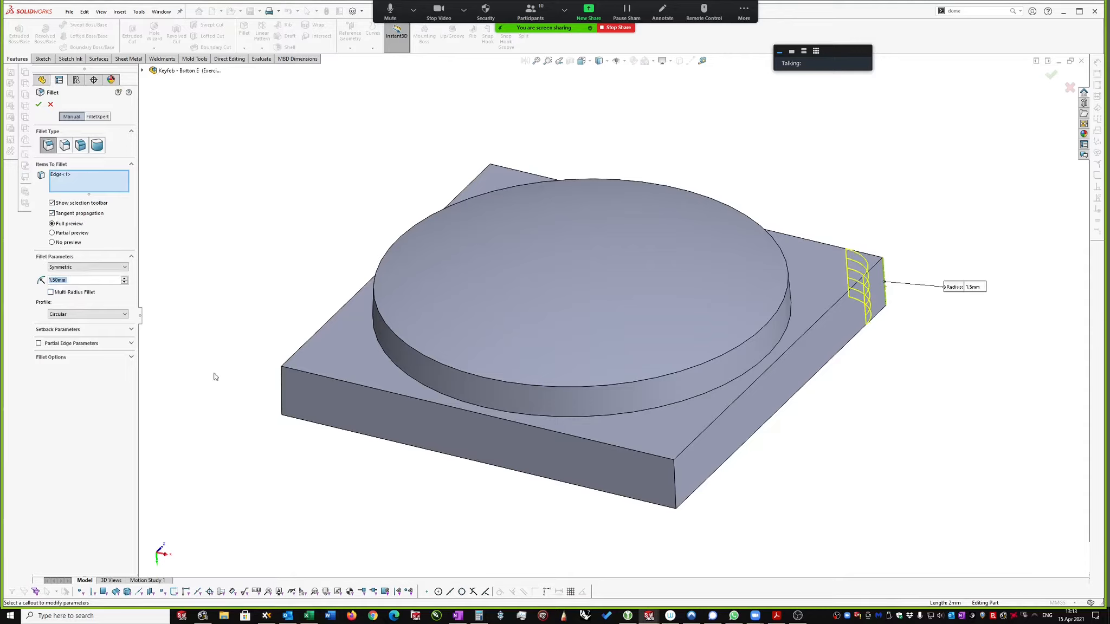
pyautogui.click(675, 478)
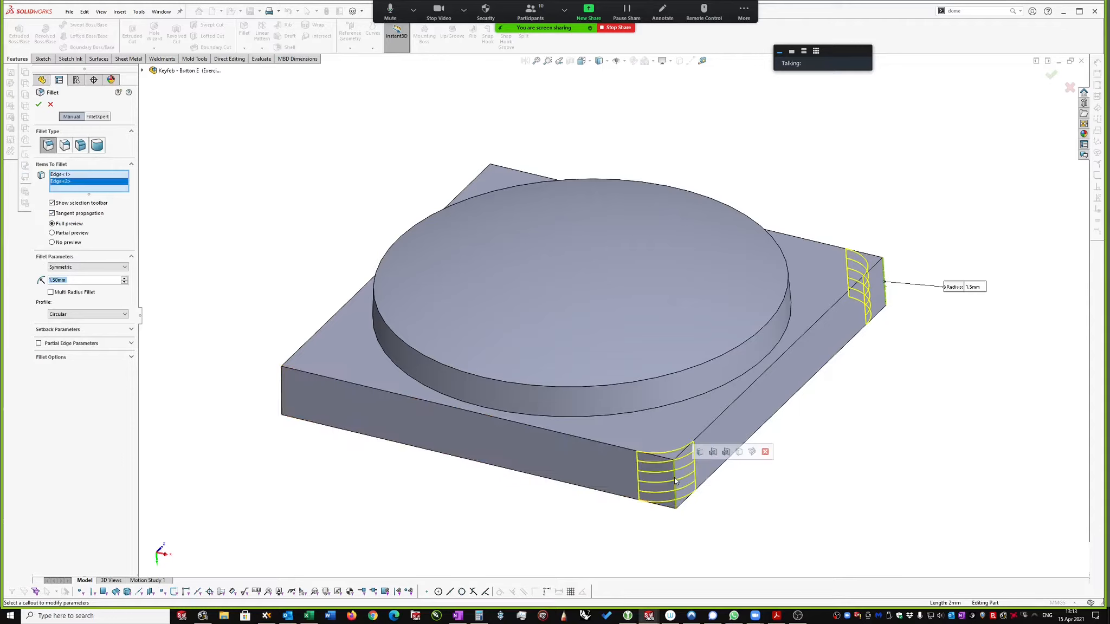
pyautogui.click(700, 453)
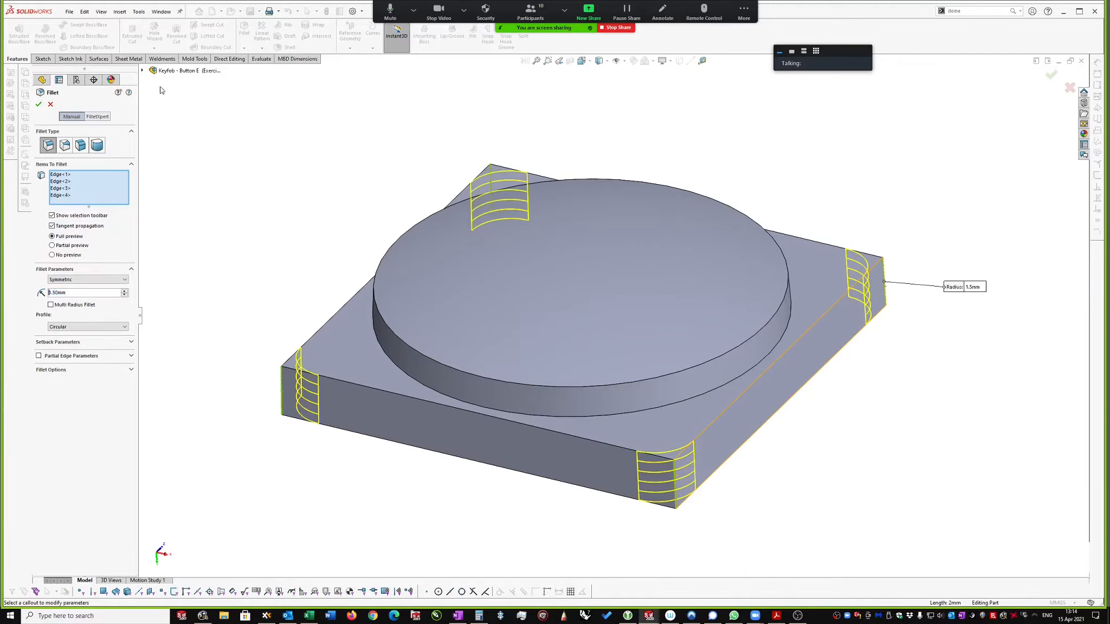
pyautogui.click(39, 106)
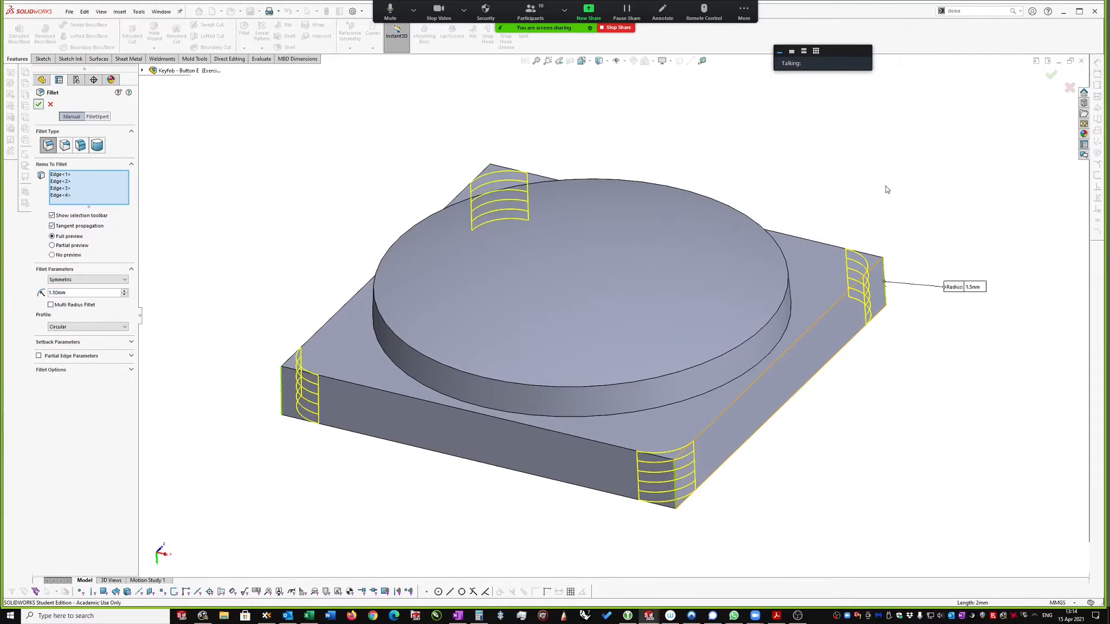
# Step: Fillet all edges of the square base's top face, including around the round boss, with a 0.2 mm radius
pyautogui.click(822, 268)
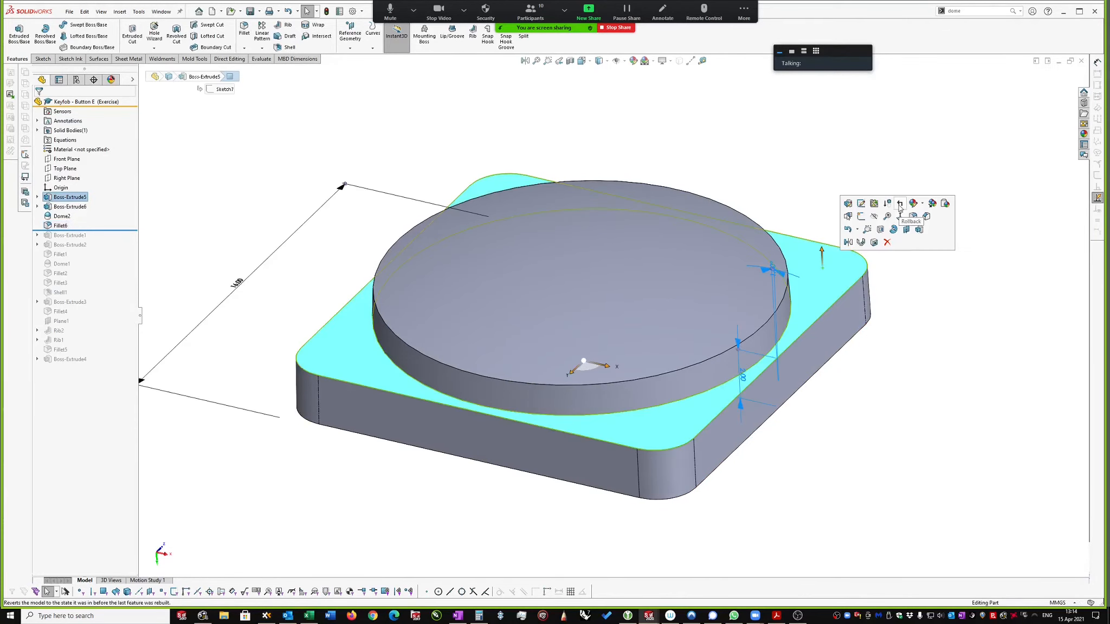
pyautogui.click(913, 217)
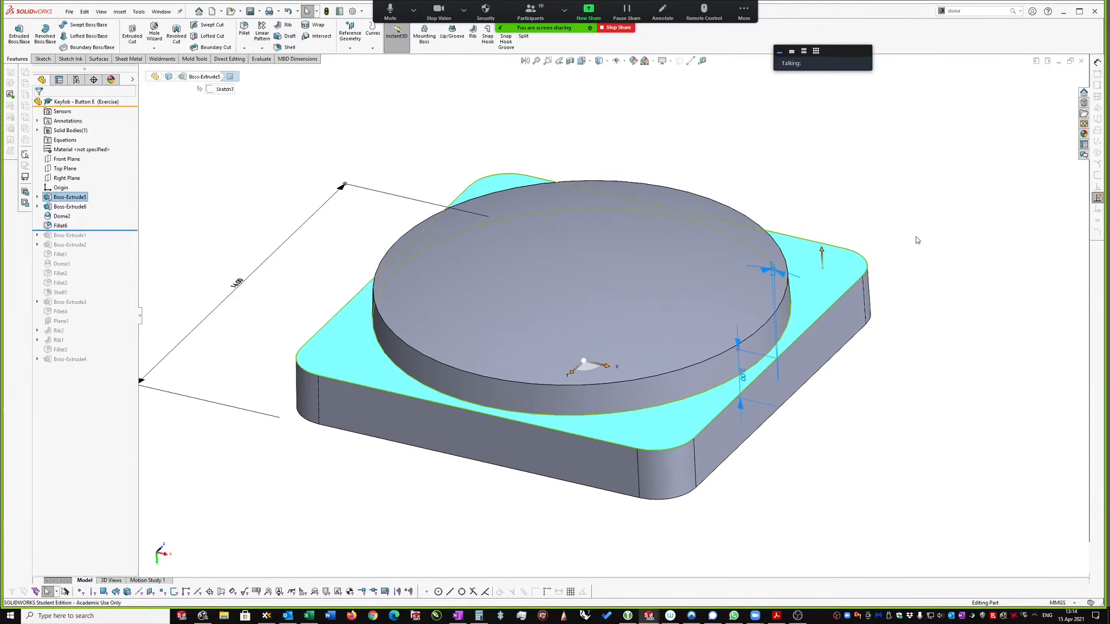
pyautogui.press('Return')
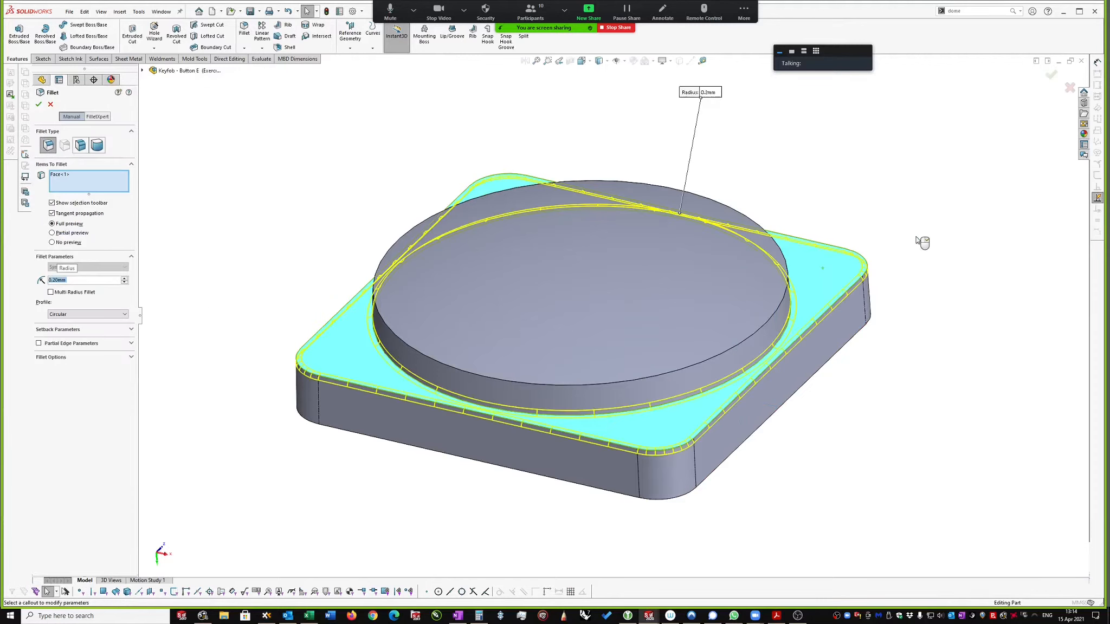
pyautogui.click(38, 105)
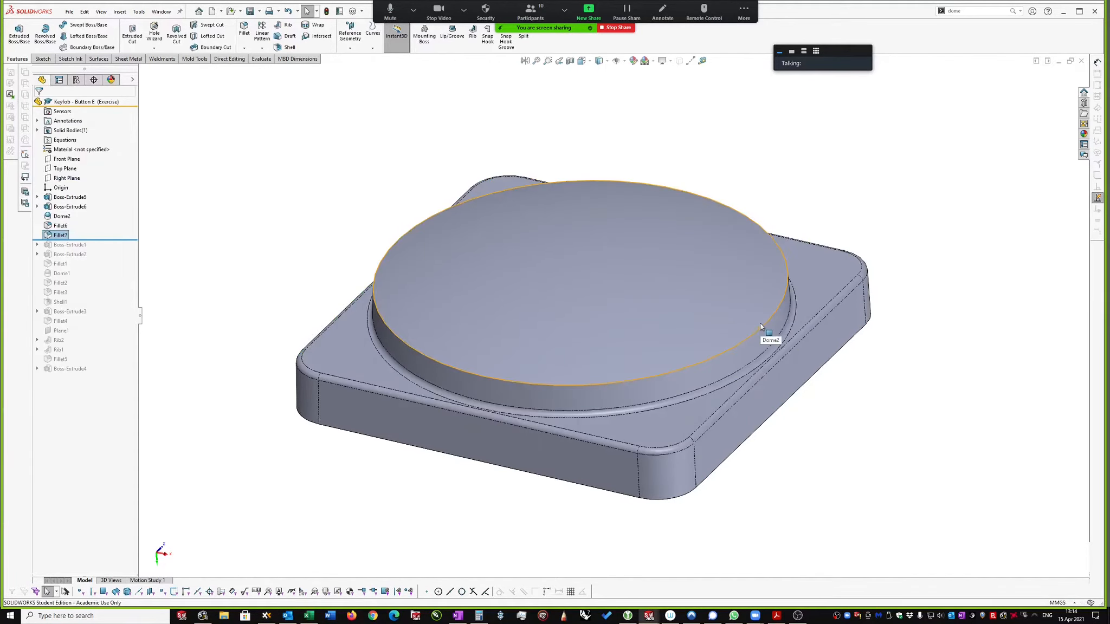
# Step: Fillet the edge of the dome's top face with a 0.3 mm radius
pyautogui.click(762, 326)
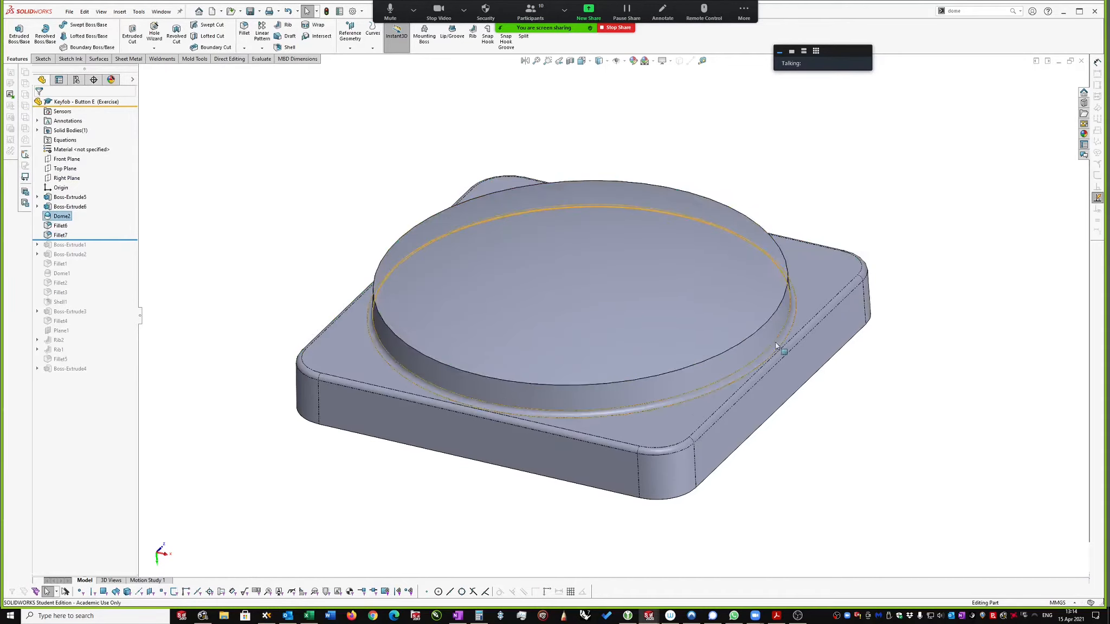
pyautogui.click(748, 316)
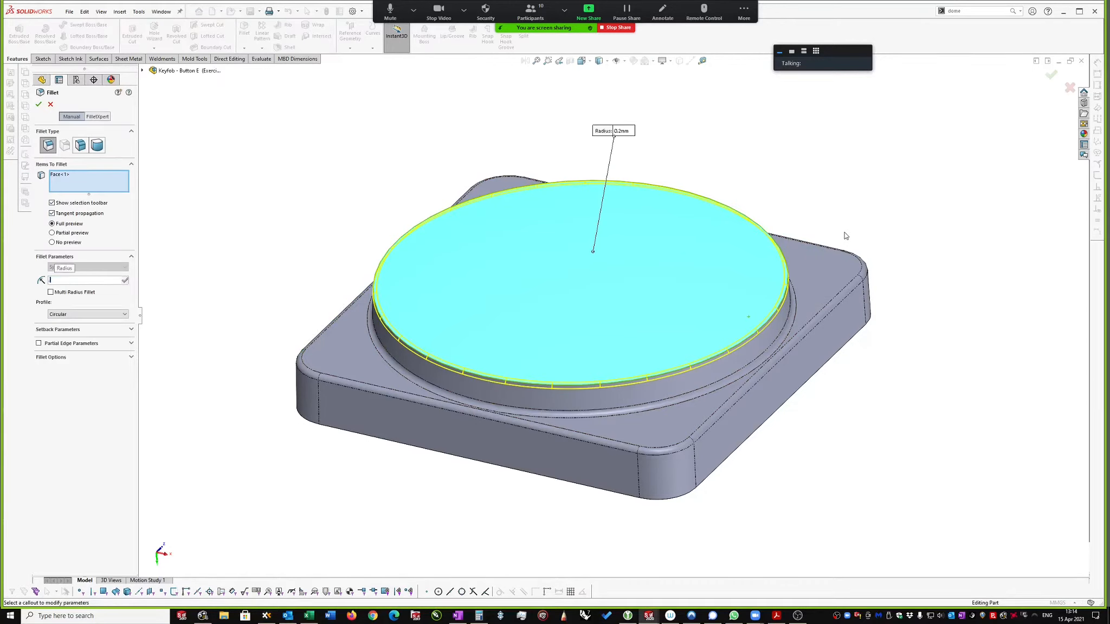
pyautogui.write('0.3')
pyautogui.press('Return')
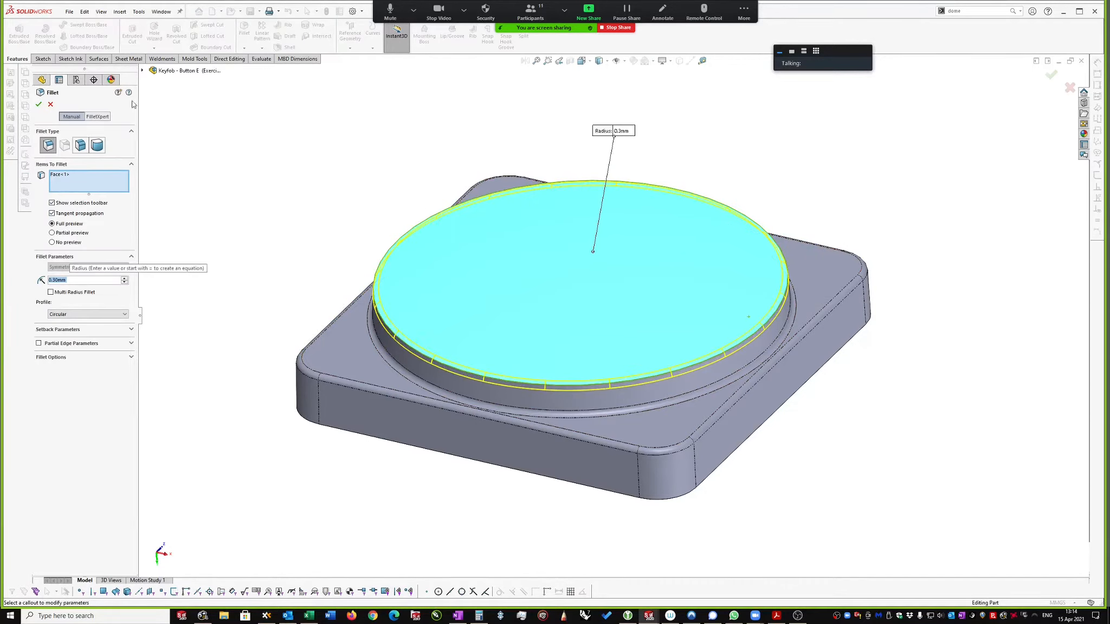
pyautogui.click(39, 105)
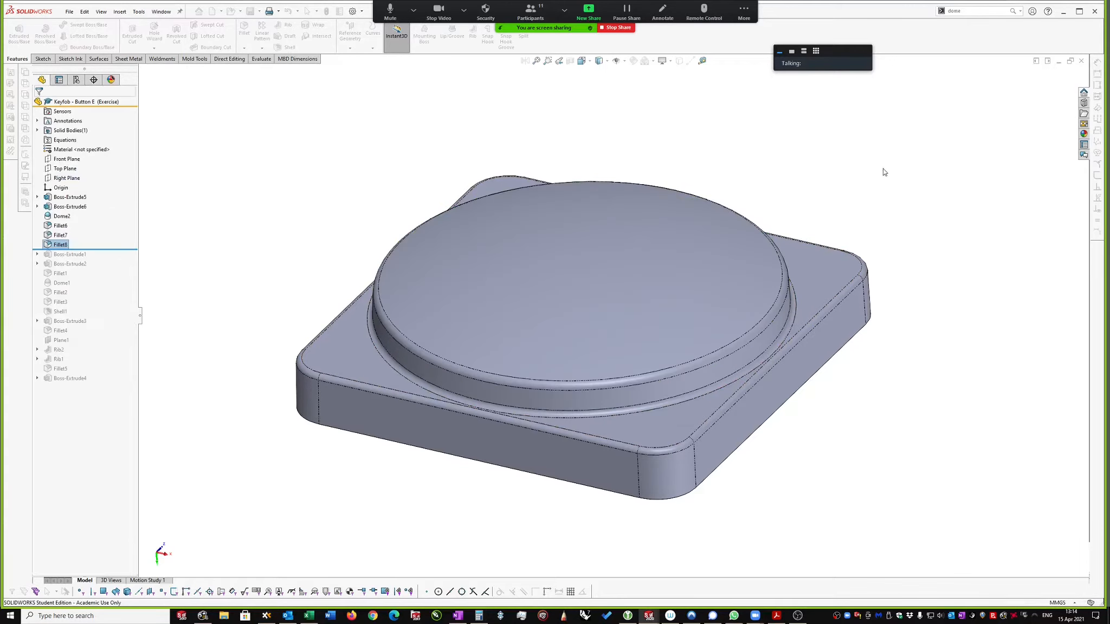
# Step: Shell the button to a 0.6 mm wall thickness, removing the flat underside face of the base
pyautogui.moveTo(868, 191); pyautogui.dragTo(606, 233, button='middle')
pyautogui.click(605, 233)
pyautogui.scroll(-2, 477, 247)
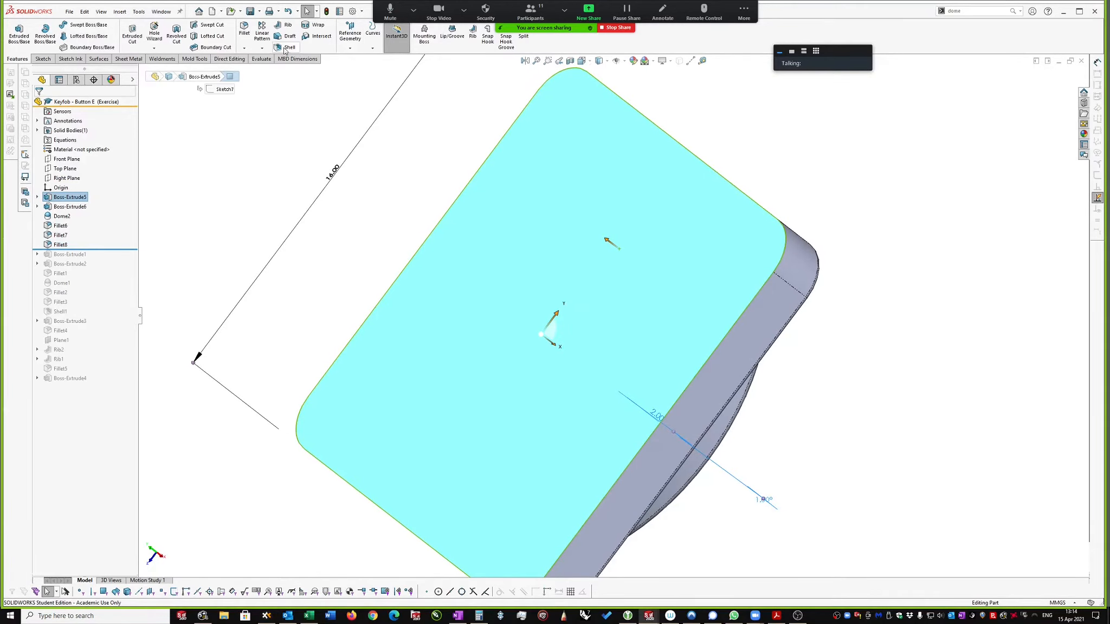
pyautogui.scroll(1, 606, 182)
pyautogui.moveTo(606, 183); pyautogui.dragTo(653, 204, button='middle')
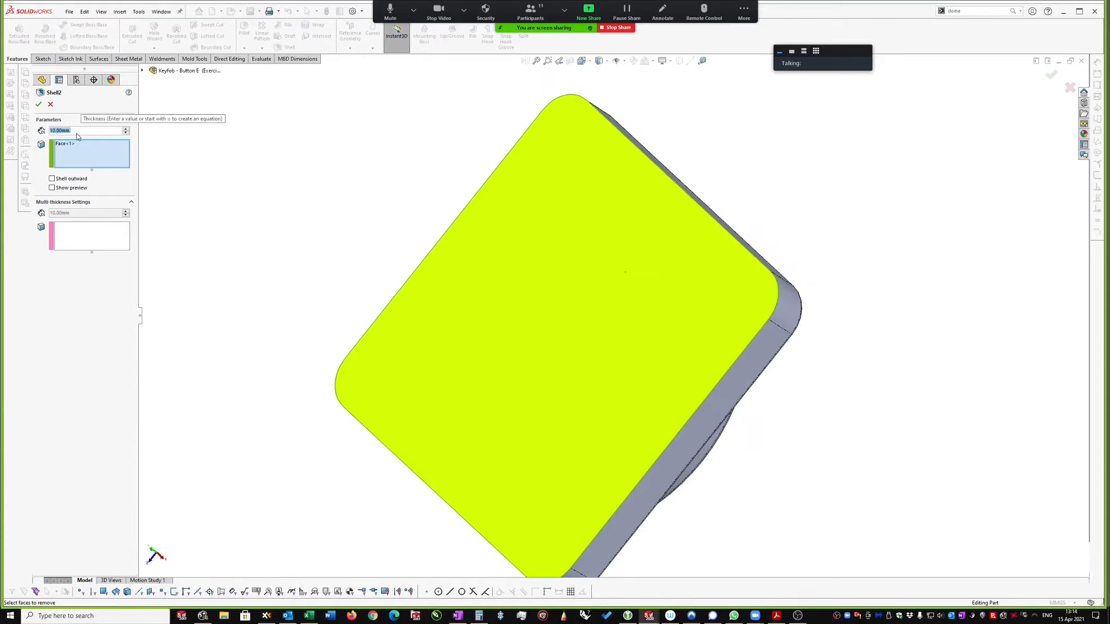
pyautogui.write('0.6')
pyautogui.press('Return')
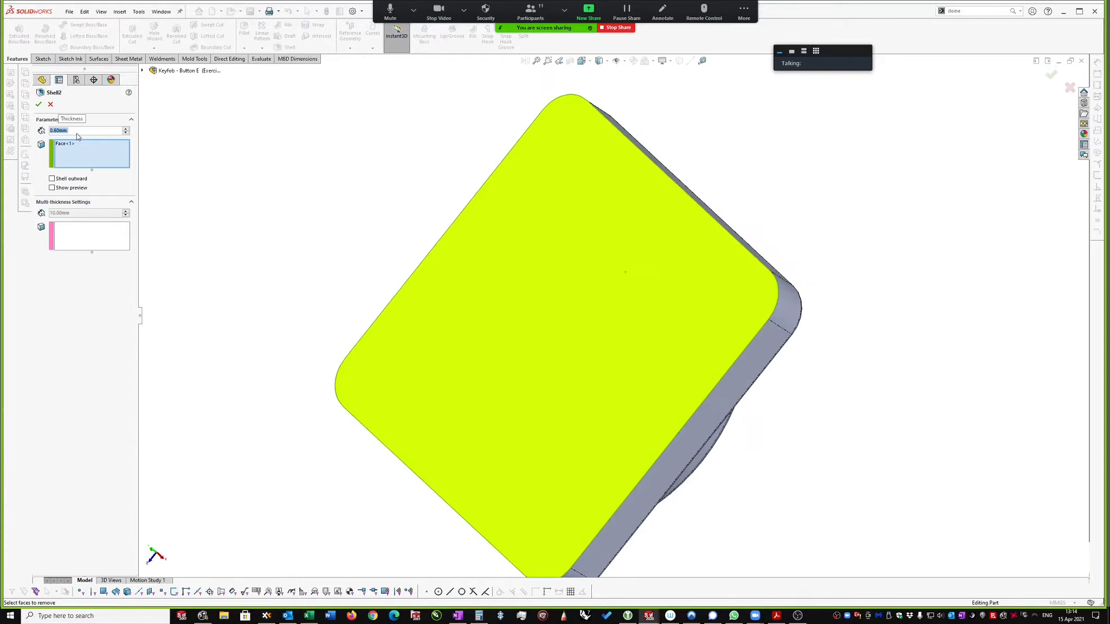
pyautogui.scroll(1, 176, 213)
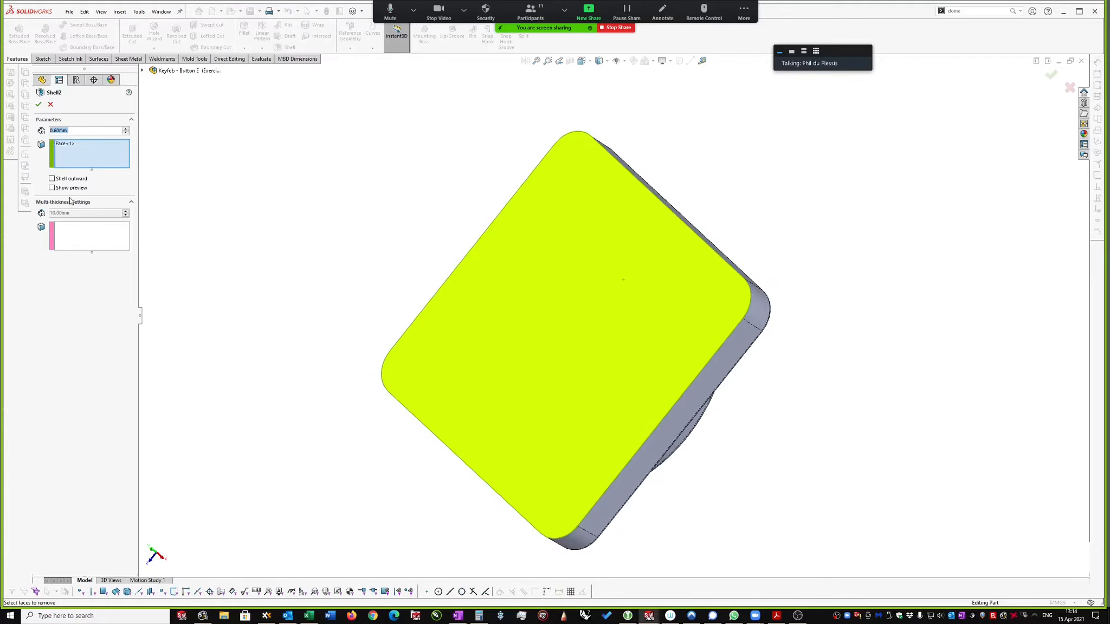
pyautogui.click(39, 106)
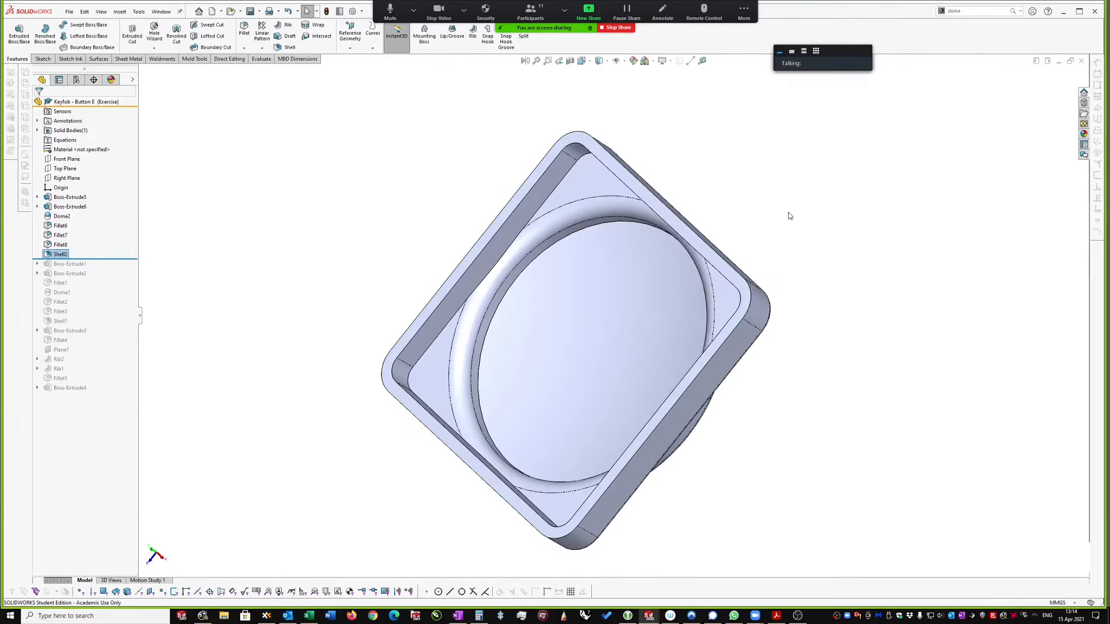
# Step: Create a reference plane offset 0.2 mm from the shell's rim face, with the offset flipped toward the inside of the part
pyautogui.moveTo(791, 215); pyautogui.dragTo(495, 349, button='middle')
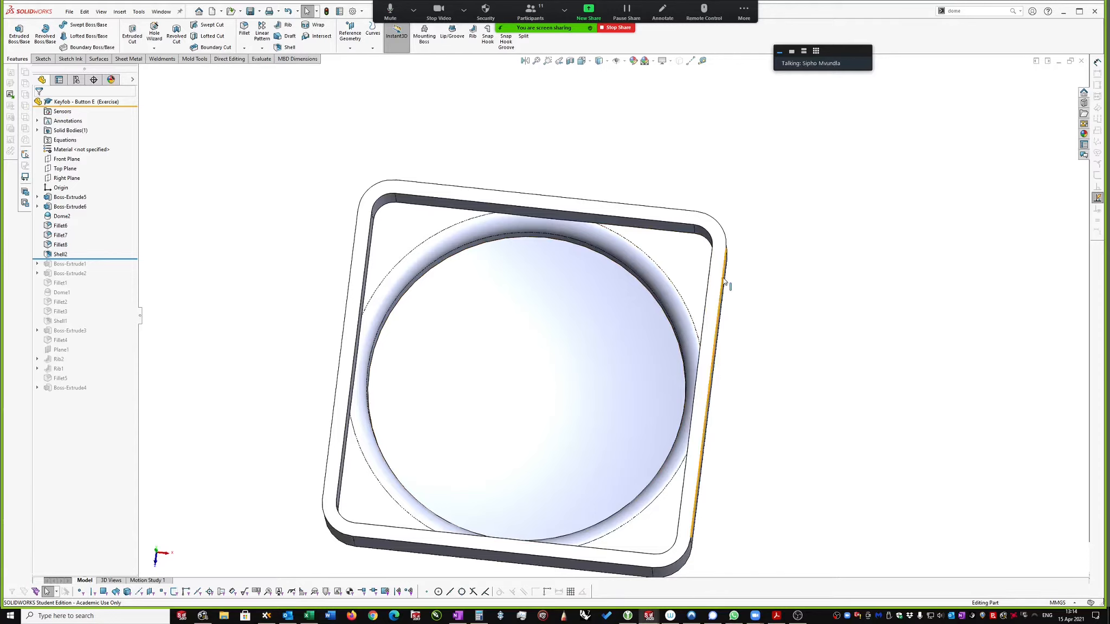
pyautogui.moveTo(714, 298); pyautogui.dragTo(740, 254, button='middle')
pyautogui.click(657, 294)
pyautogui.moveTo(767, 137); pyautogui.dragTo(607, 90, button='middle')
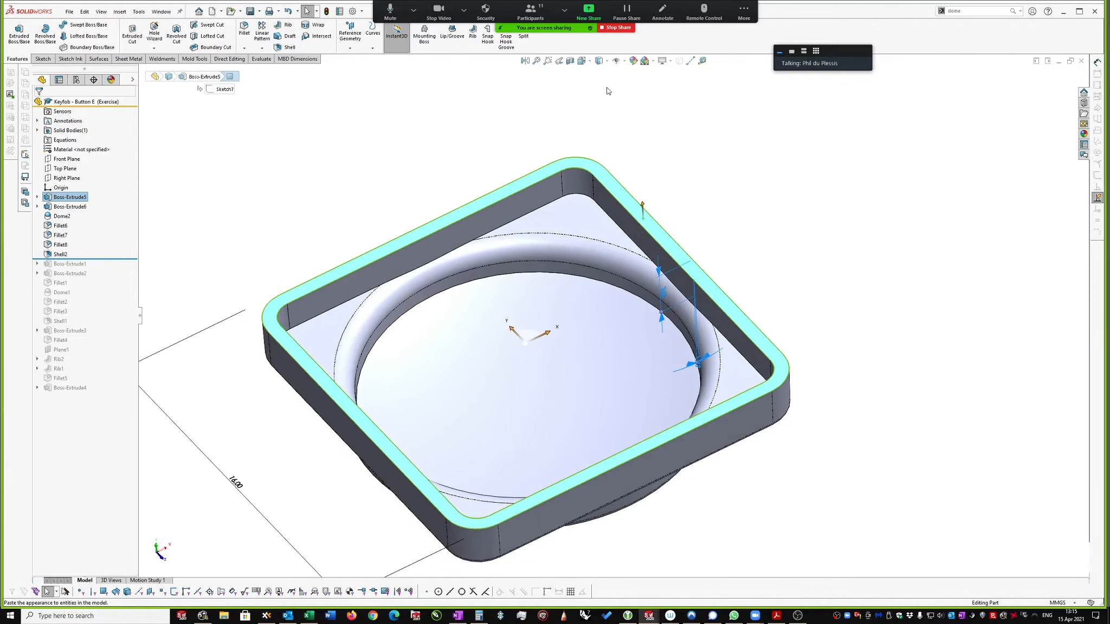
pyautogui.click(363, 42)
pyautogui.click(358, 59)
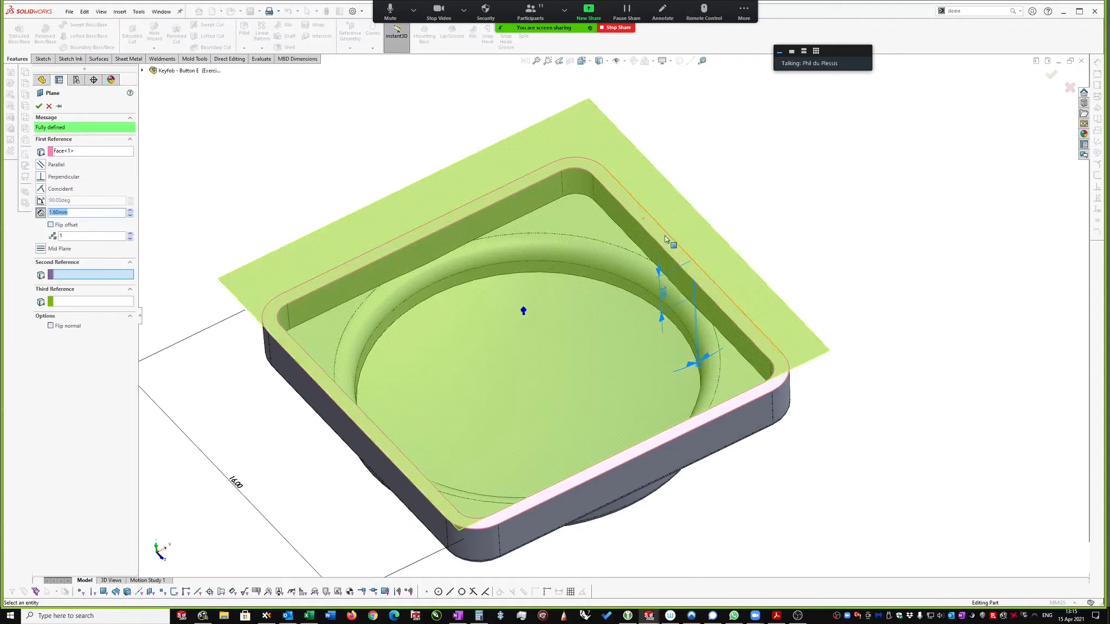
pyautogui.moveTo(654, 230); pyautogui.dragTo(779, 336, button='middle')
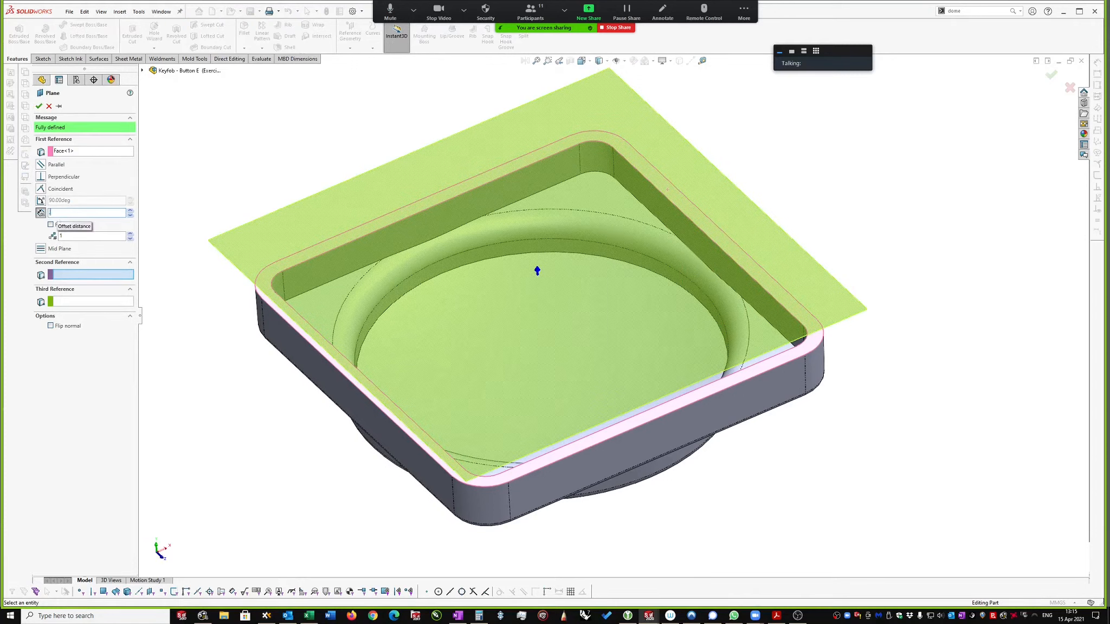
pyautogui.write('2')
pyautogui.press('Return')
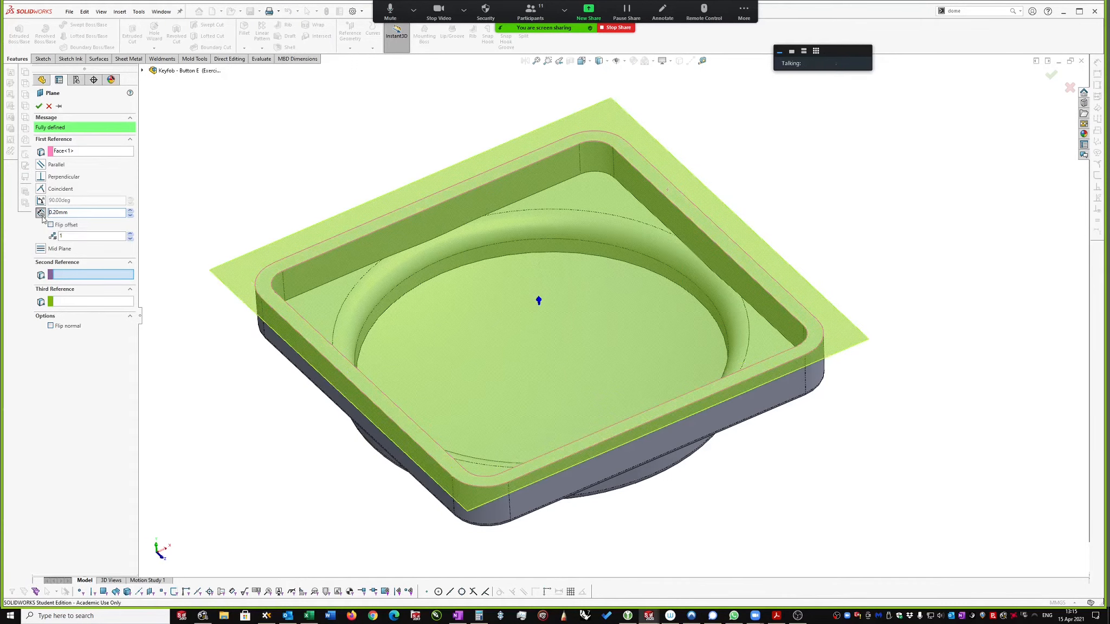
pyautogui.click(51, 226)
pyautogui.moveTo(591, 227); pyautogui.dragTo(570, 196, button='middle')
pyautogui.scroll(-1, 570, 195)
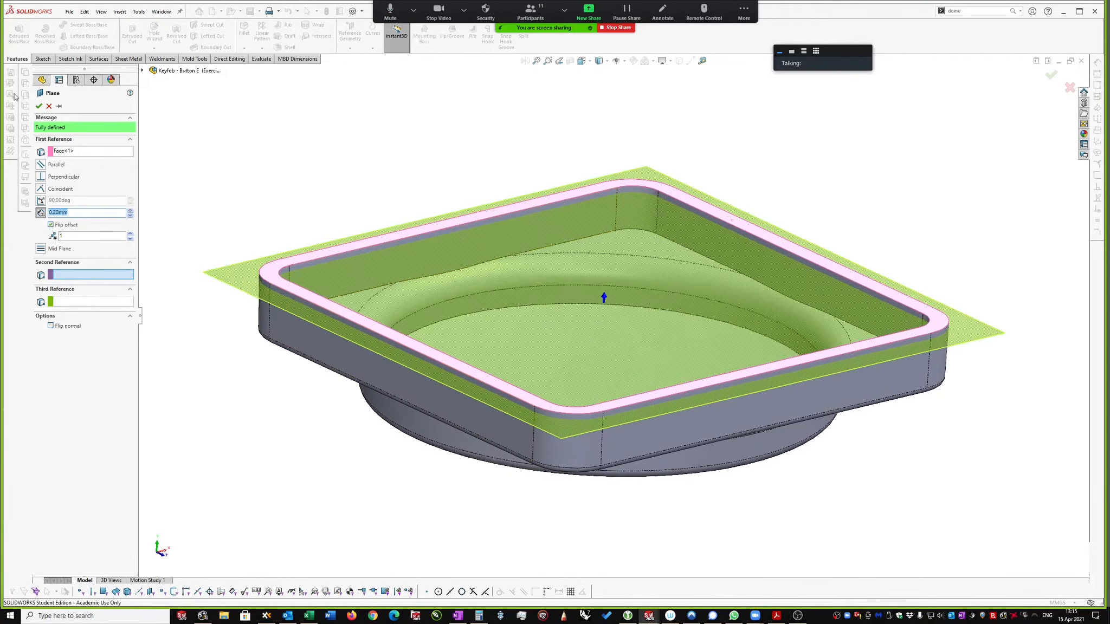
pyautogui.click(39, 106)
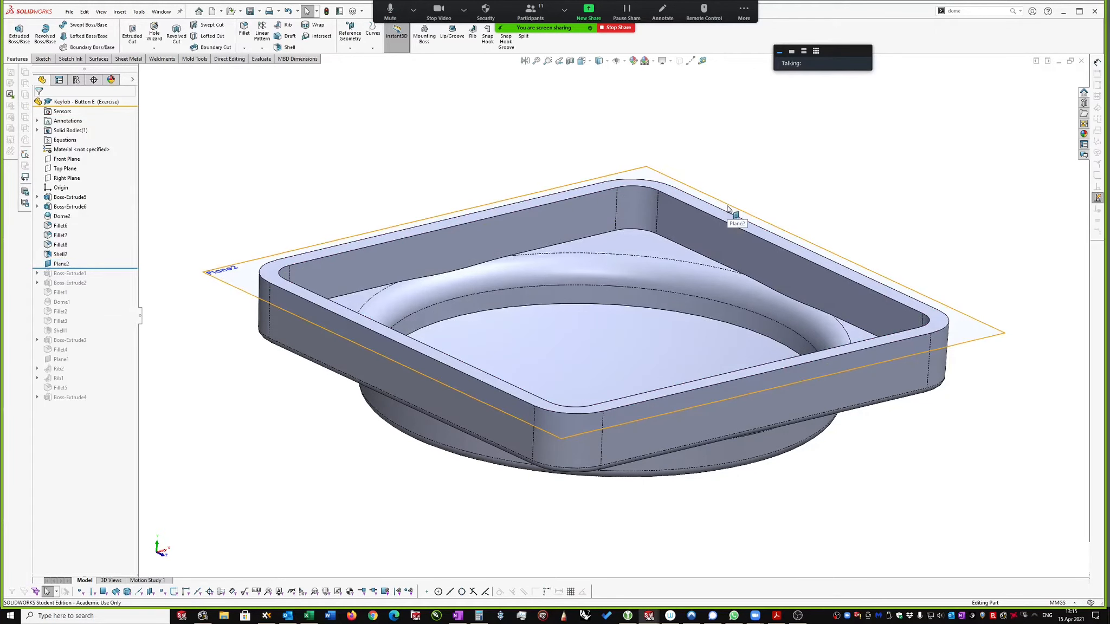
# Step: Start a sketch on the offset plane and draw a circle about 2.4 mm in diameter centred on the origin
pyautogui.click(728, 209)
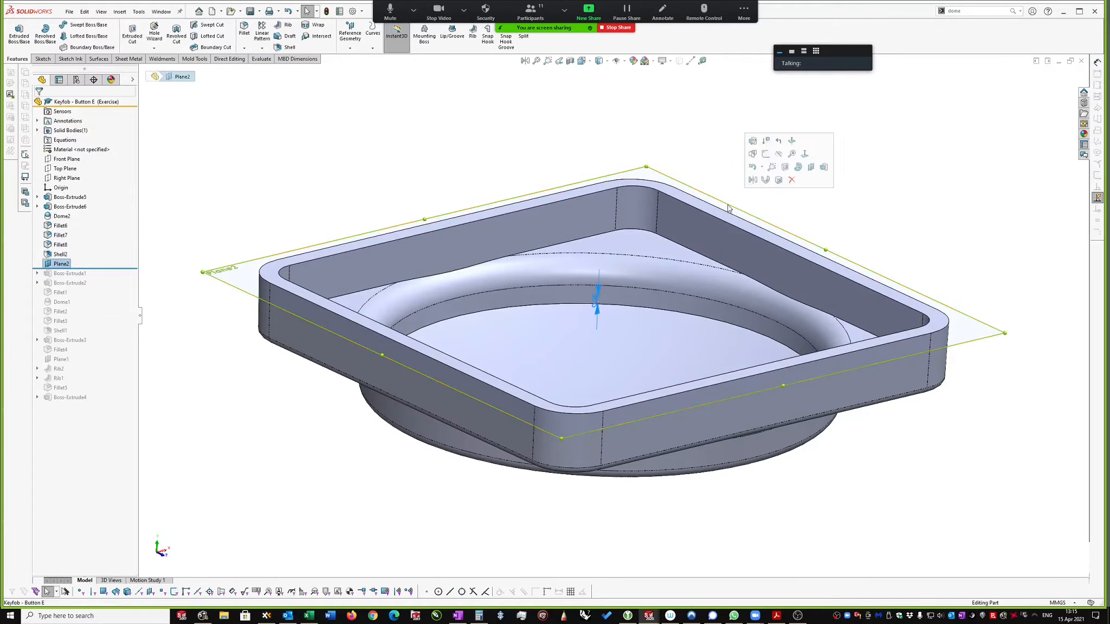
pyautogui.click(766, 154)
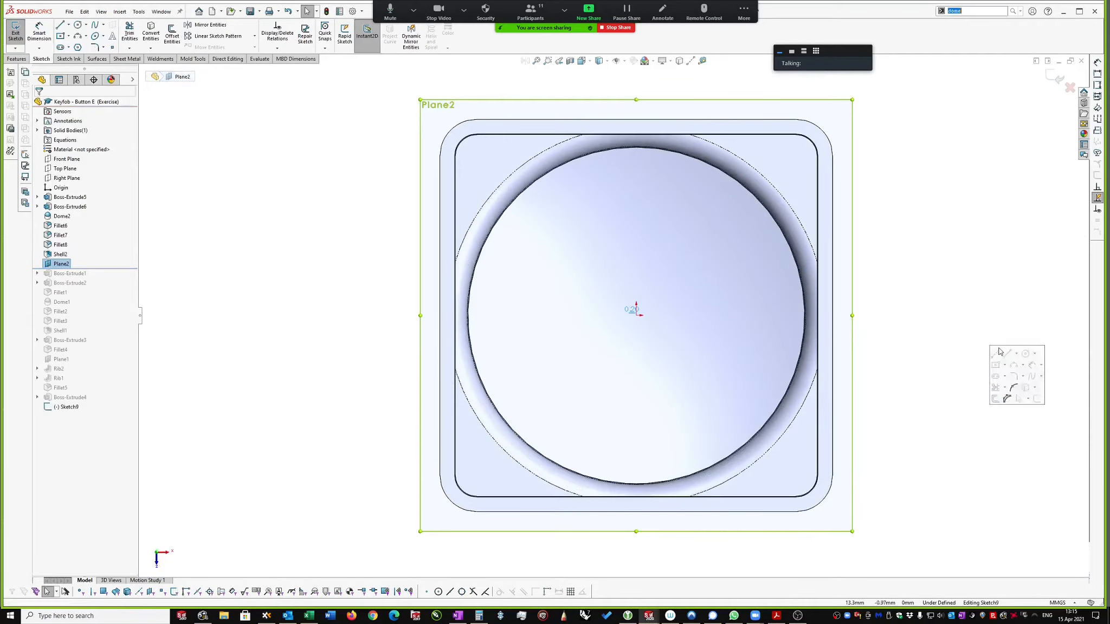
pyautogui.click(1026, 354)
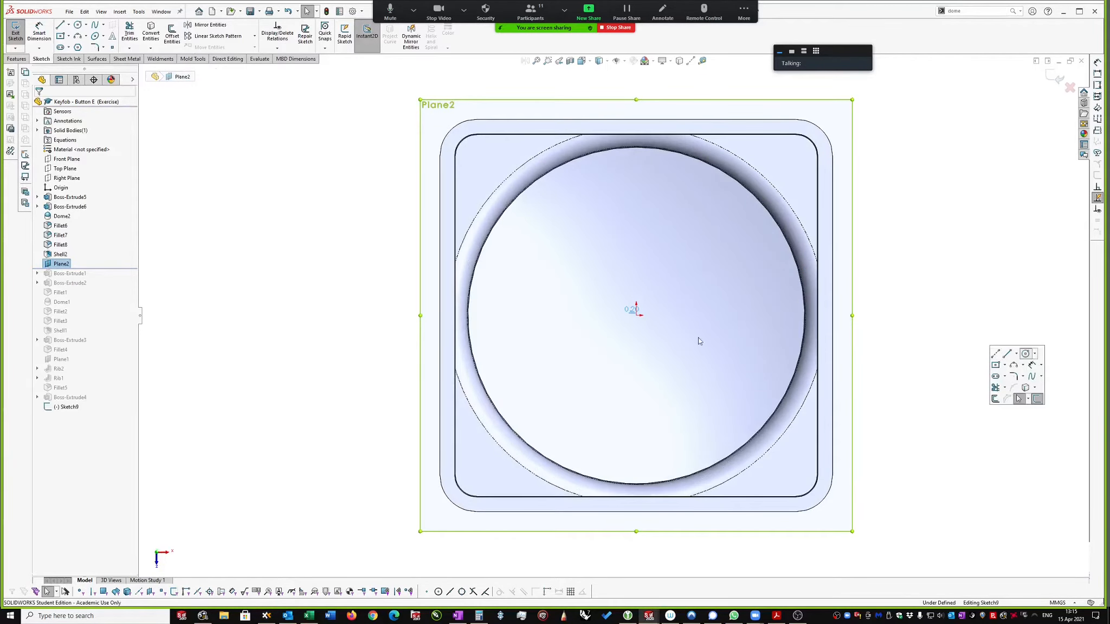
pyautogui.click(637, 314)
pyautogui.click(664, 311)
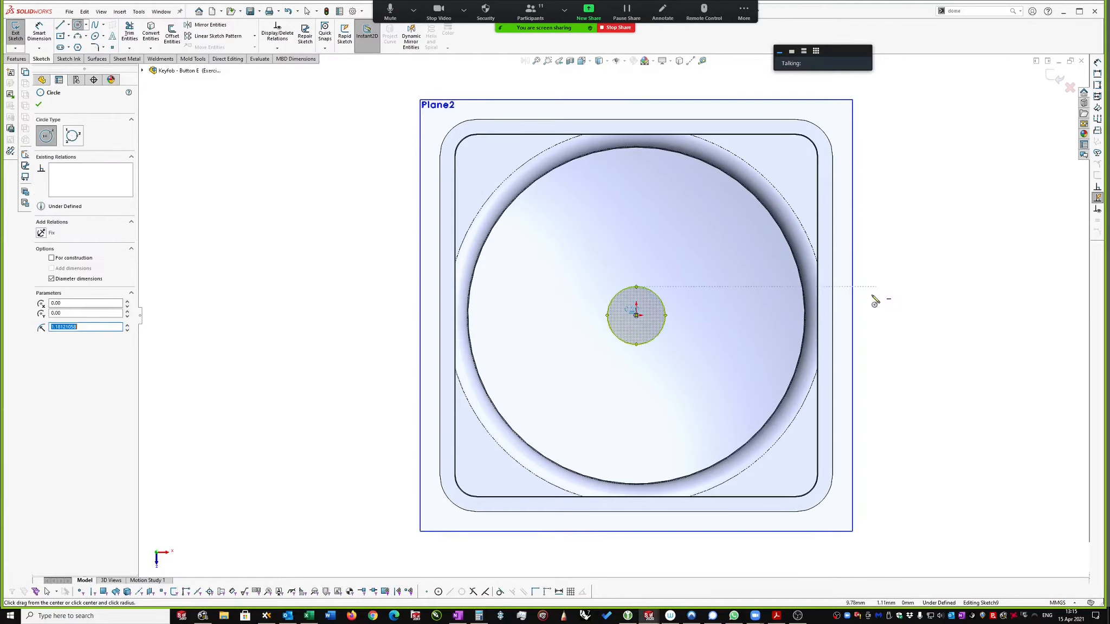
# Step: Sketch a vertical line about 5.2 mm long upward from the circle's top quadrant point, ending inside the dome's round edge
pyautogui.moveTo(903, 277); pyautogui.dragTo(944, 275, button='right')
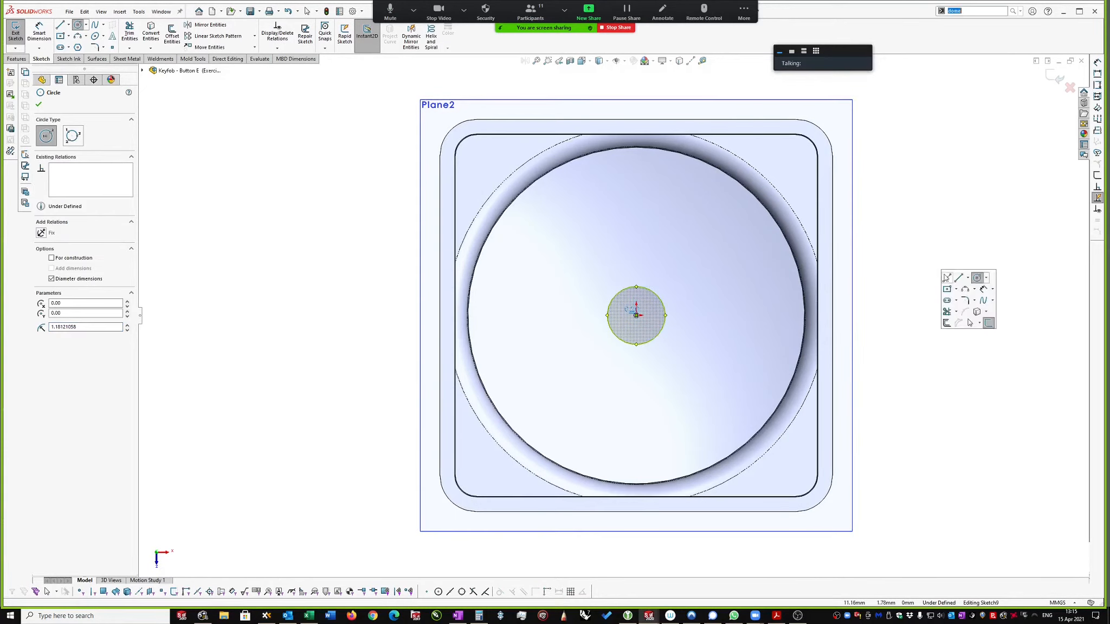
pyautogui.click(960, 278)
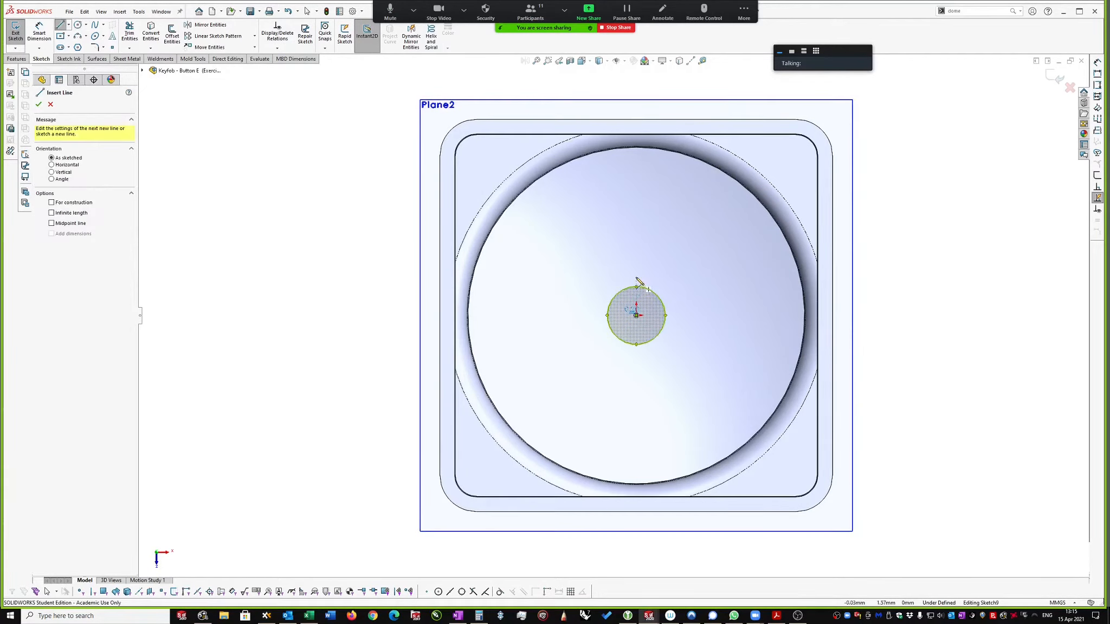
pyautogui.click(637, 288)
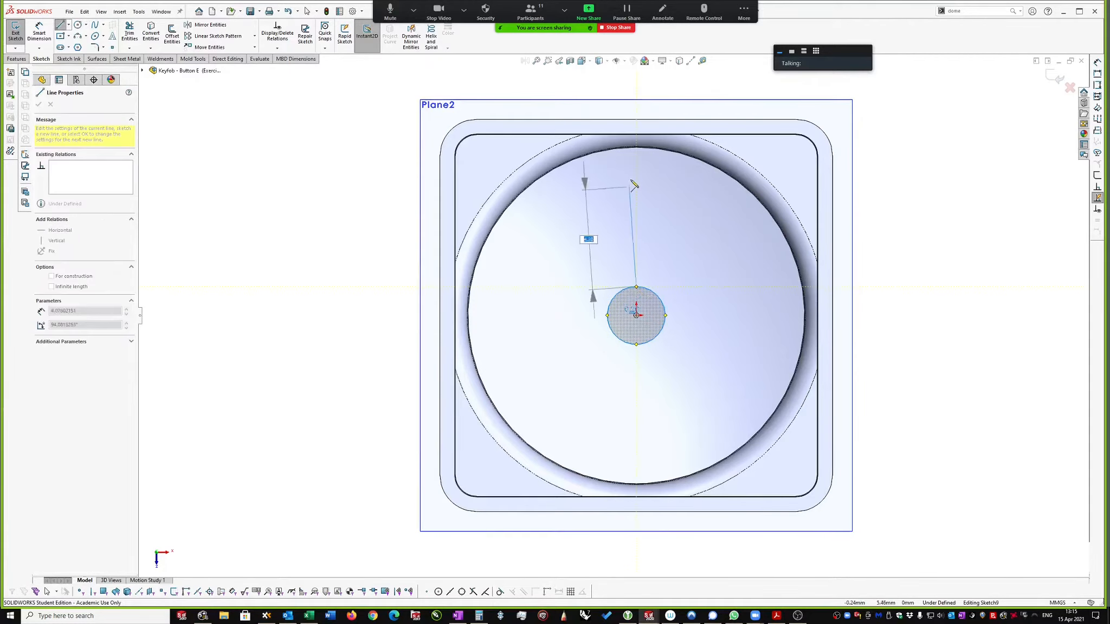
pyautogui.doubleClick(637, 158)
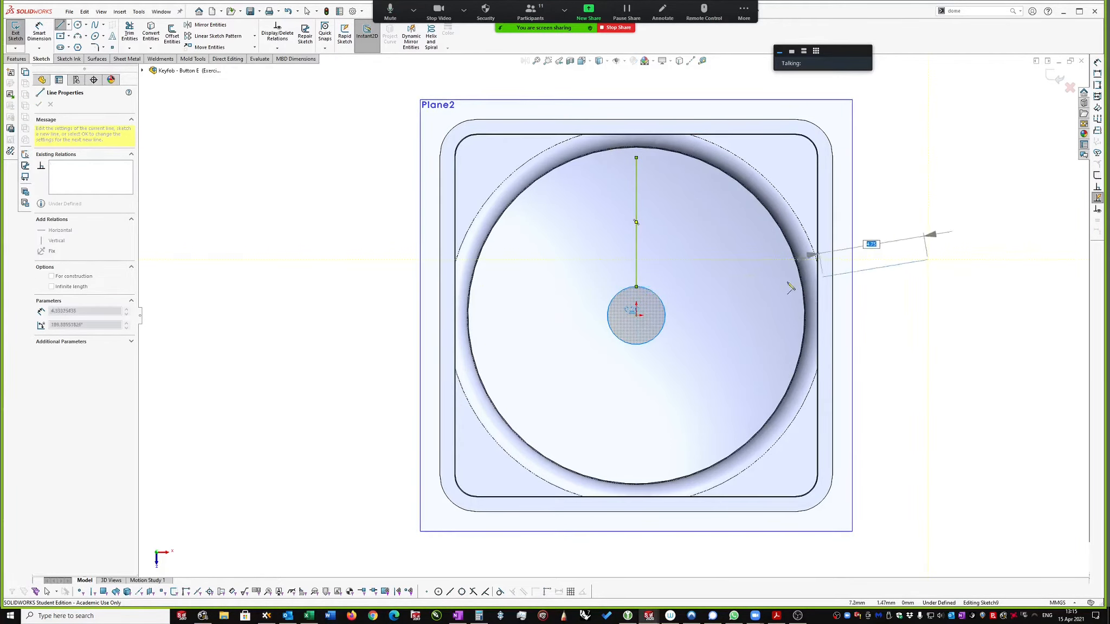
pyautogui.press('Escape')
pyautogui.scroll(-2, 748, 281)
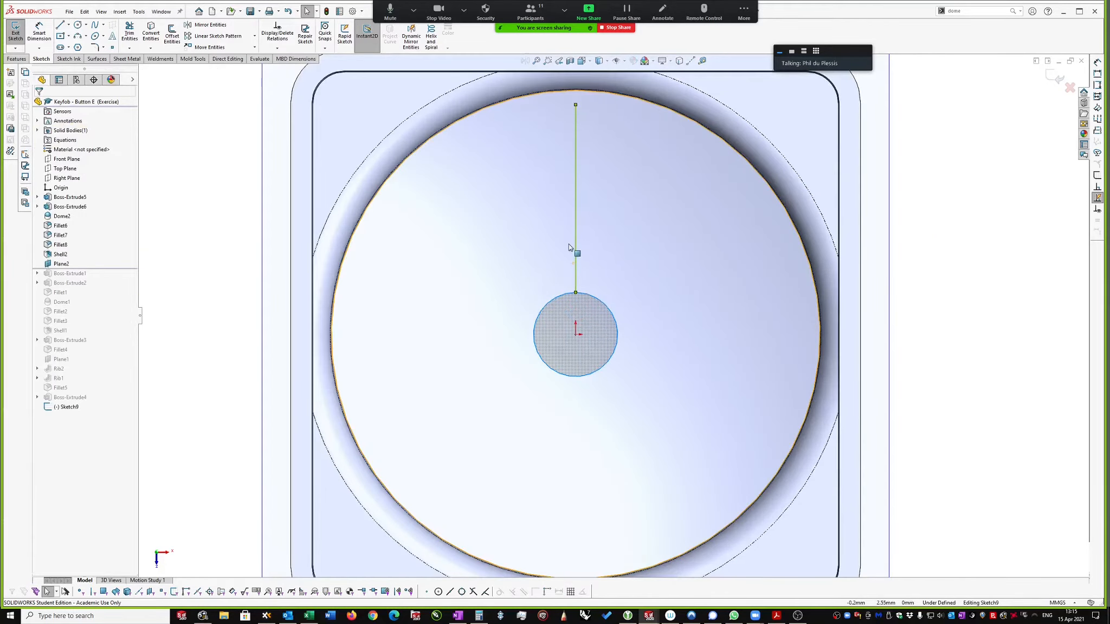
pyautogui.press('f')
pyautogui.scroll(1, 614, 319)
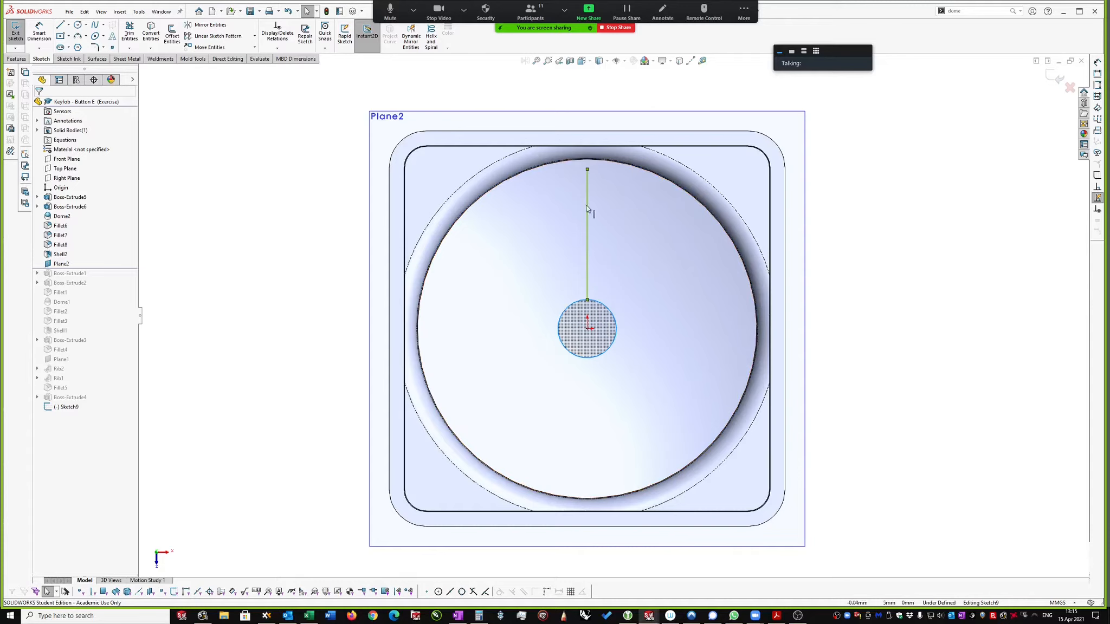
# Step: Dimension the central circle with a diameter of 2.5 mm
pyautogui.moveTo(926, 301); pyautogui.dragTo(873, 209, button='right')
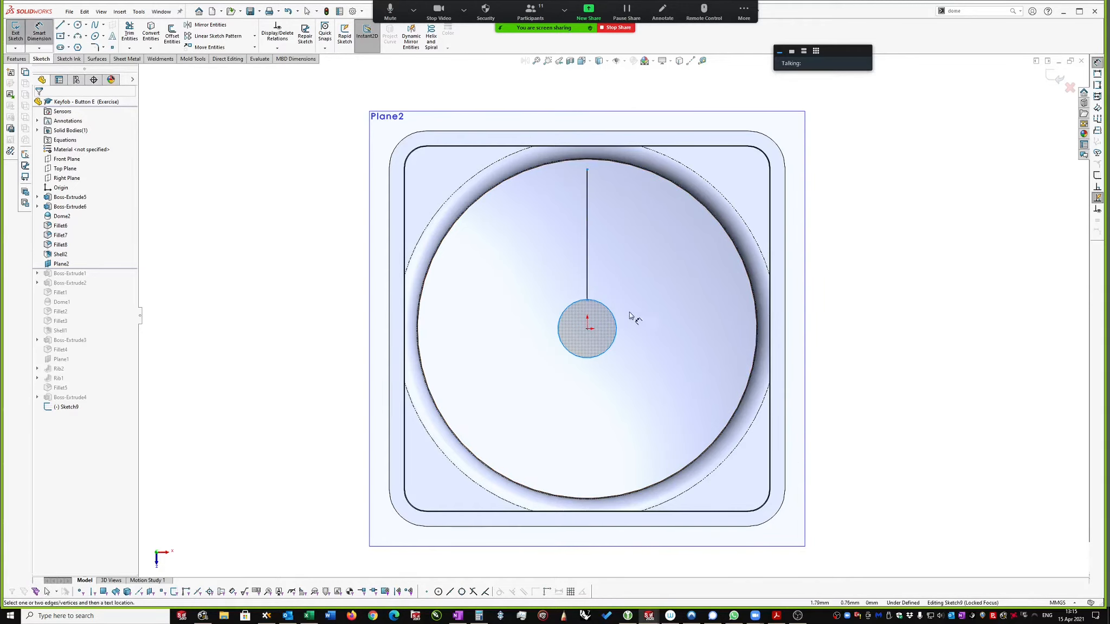
pyautogui.click(614, 319)
pyautogui.click(872, 247)
pyautogui.click(905, 269)
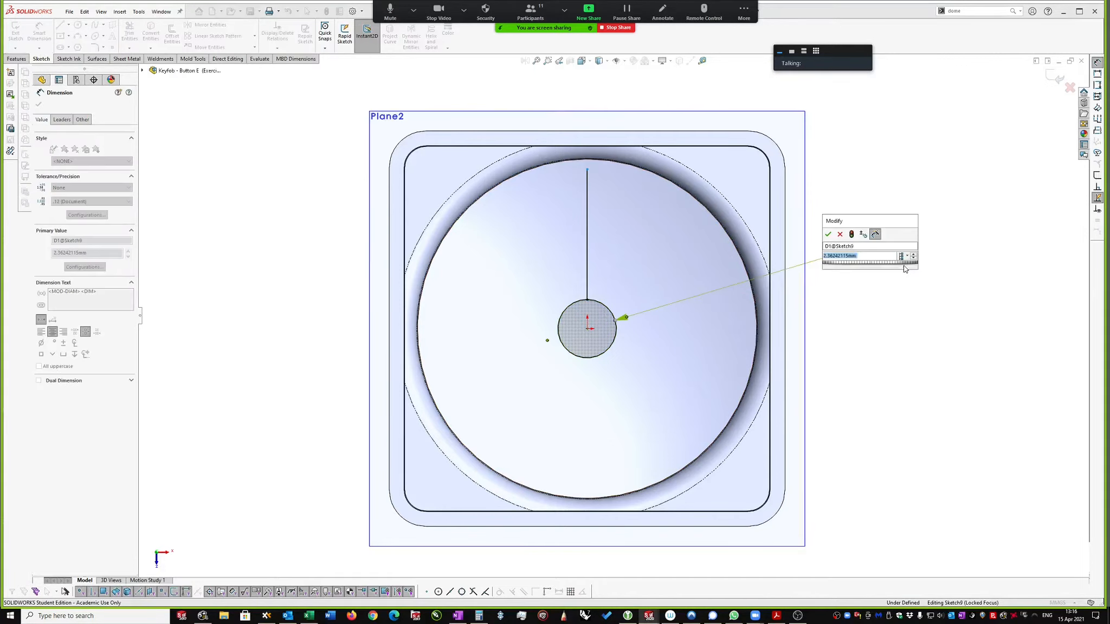
pyautogui.write('2.5')
pyautogui.press('Return')
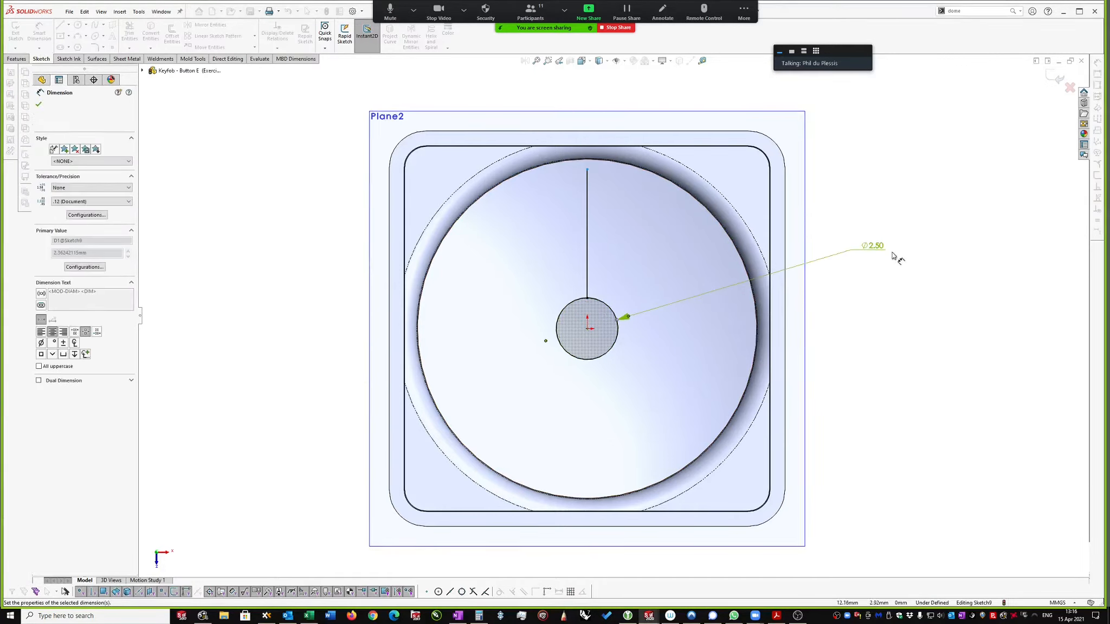
# Step: Dimension the vertical line's length as 5 mm and move the circle's diameter dimension below it so they do not overlap
pyautogui.click(586, 195)
pyautogui.click(871, 184)
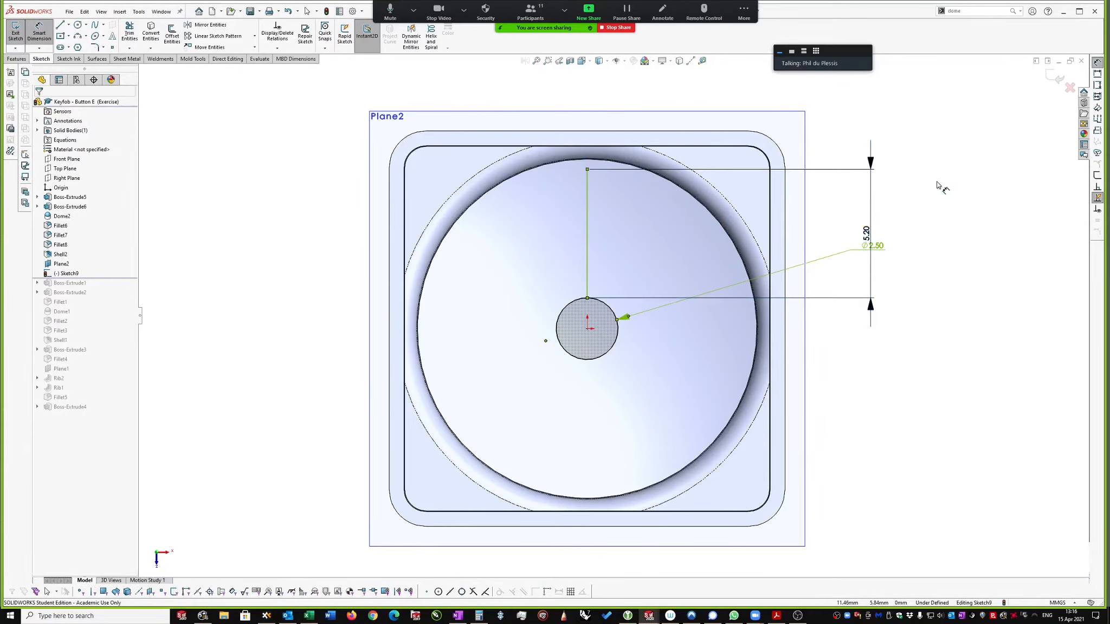
pyautogui.write('5')
pyautogui.press('Return')
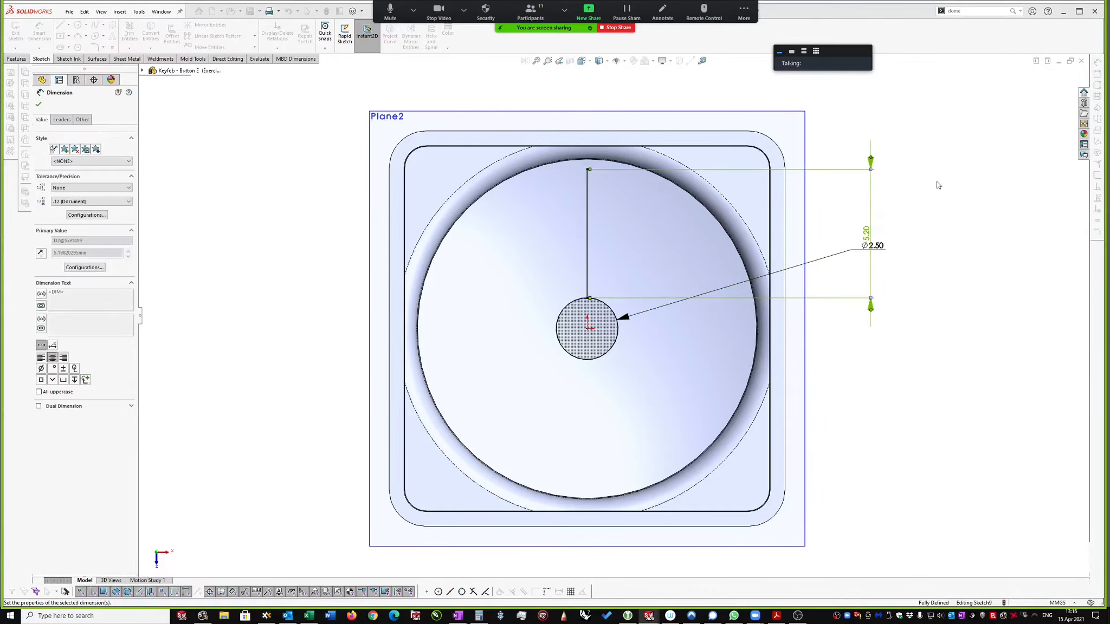
pyautogui.press('Escape')
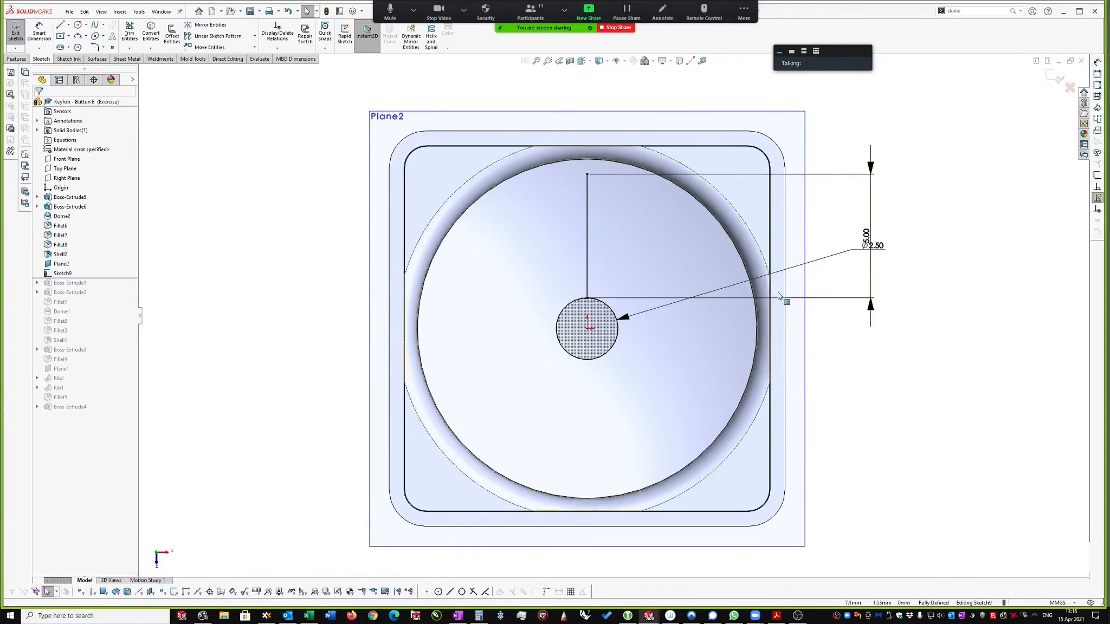
pyautogui.moveTo(874, 250); pyautogui.dragTo(860, 385)
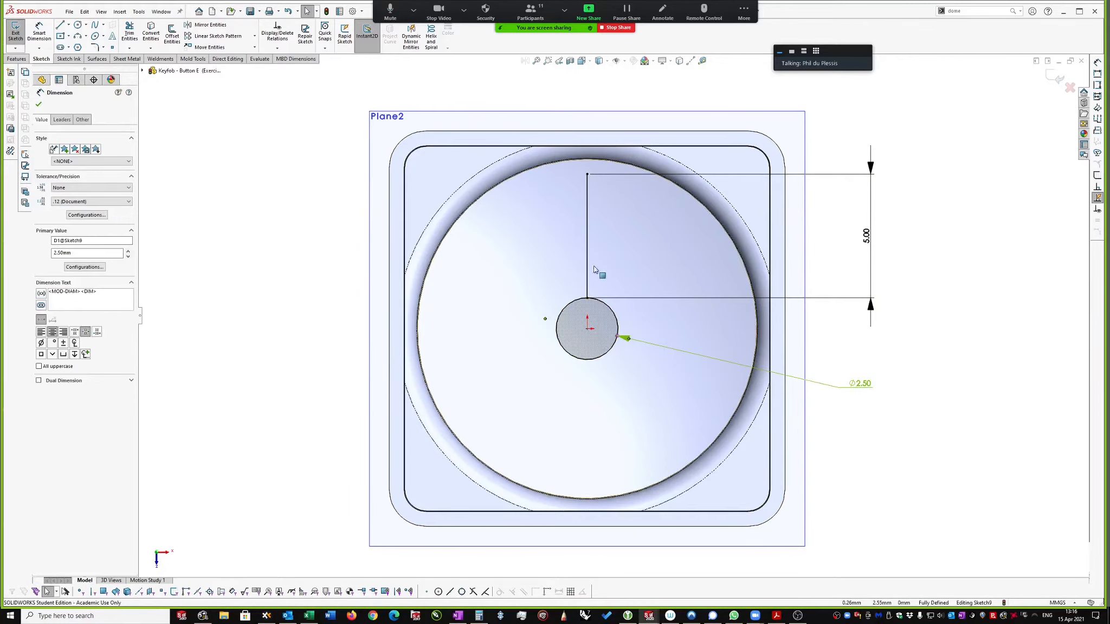
# Step: Create a circular sketch pattern of the vertical line around the origin with 3 equally spaced instances over 360 degrees
pyautogui.click(588, 244)
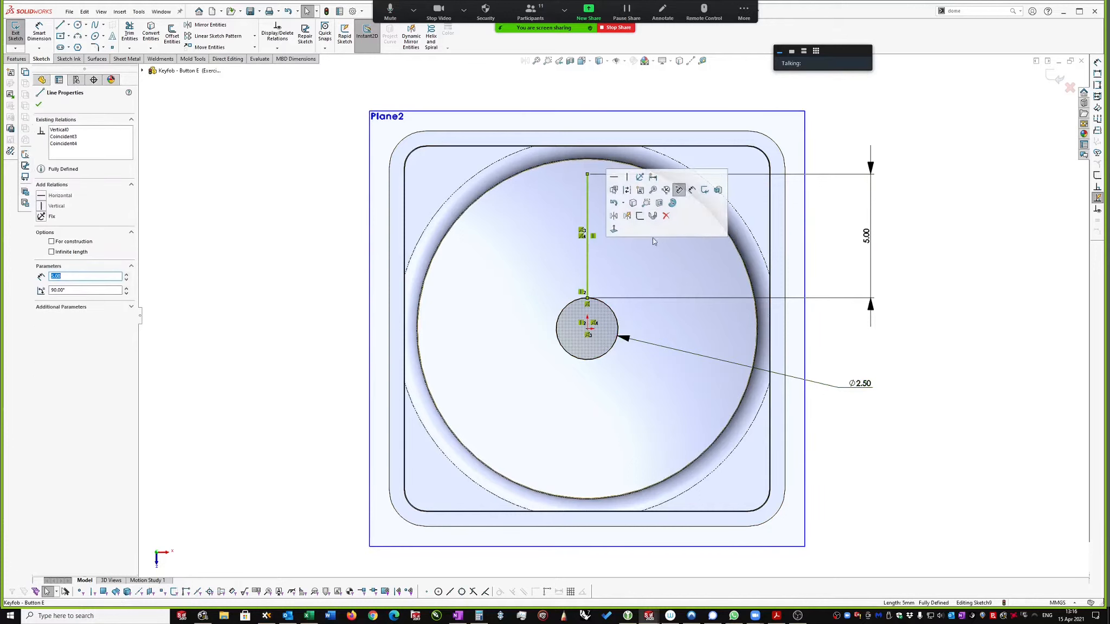
pyautogui.click(260, 41)
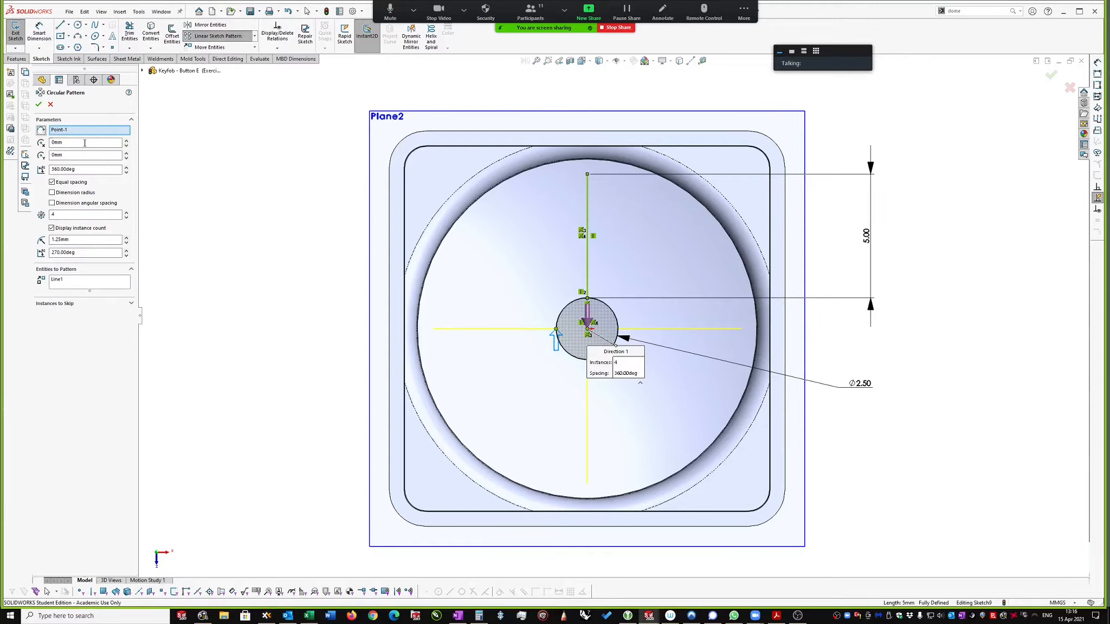
pyautogui.click(53, 215)
pyautogui.doubleClick(52, 215)
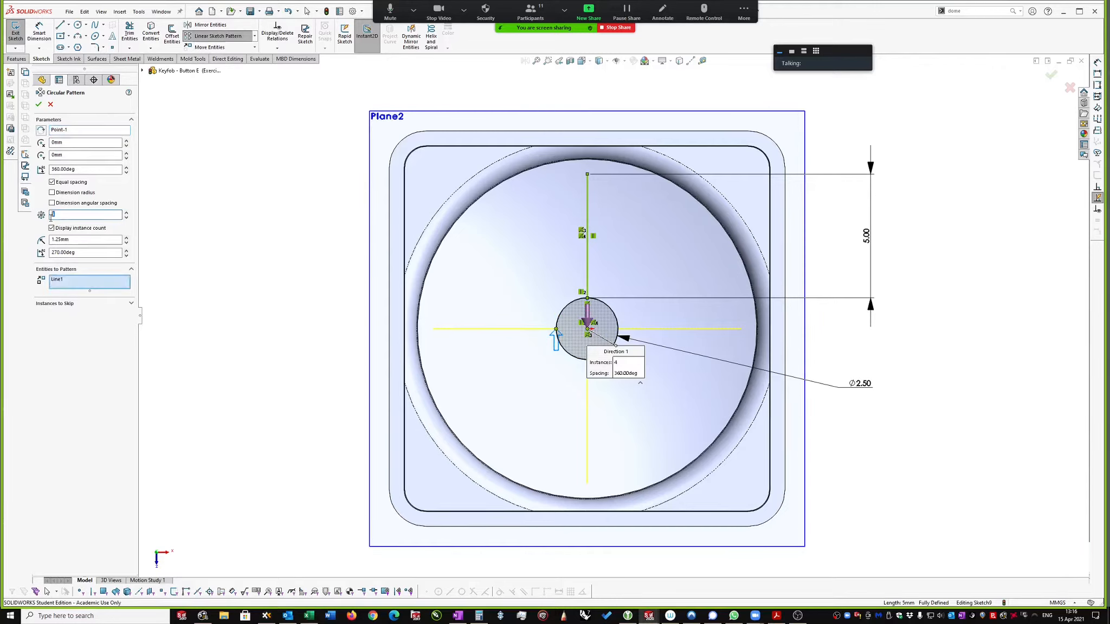
pyautogui.write('3')
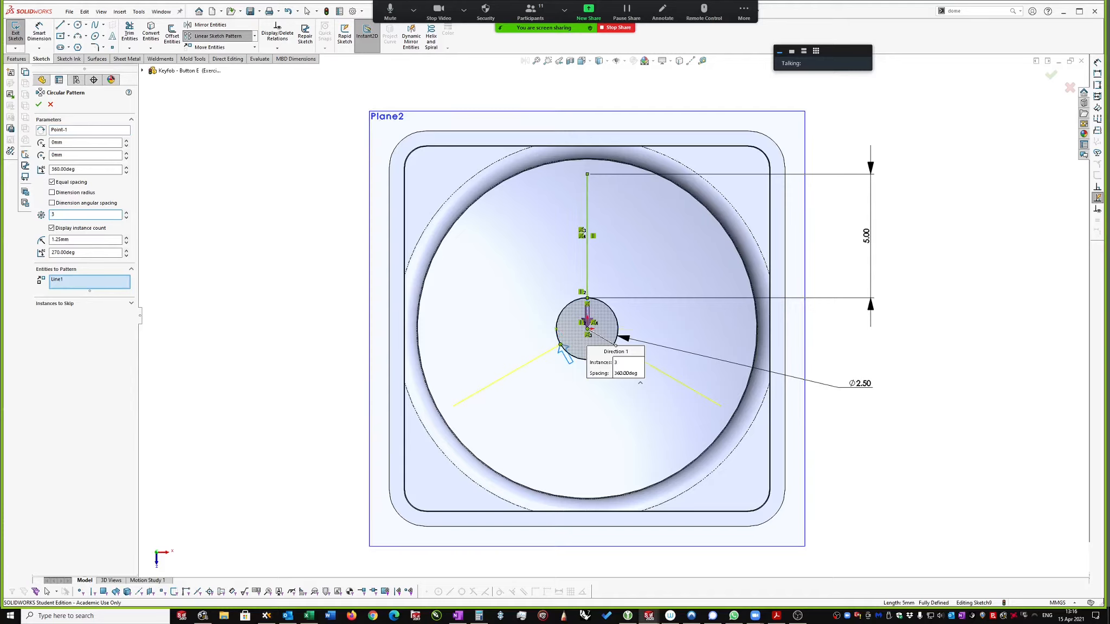
pyautogui.click(52, 170)
pyautogui.scroll(-2, 687, 325)
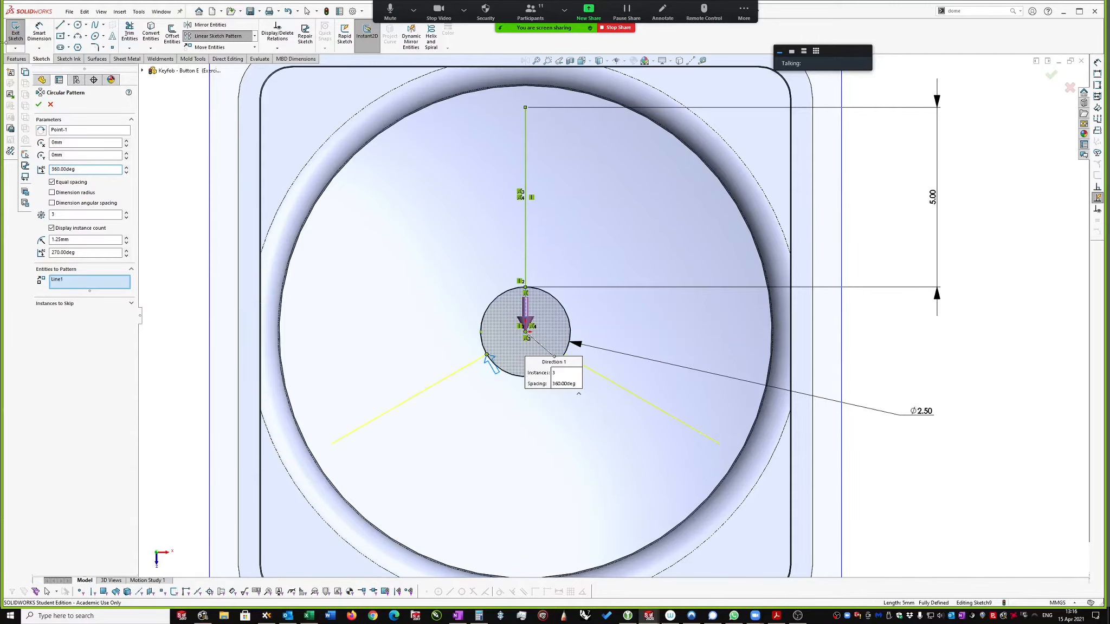
pyautogui.click(39, 104)
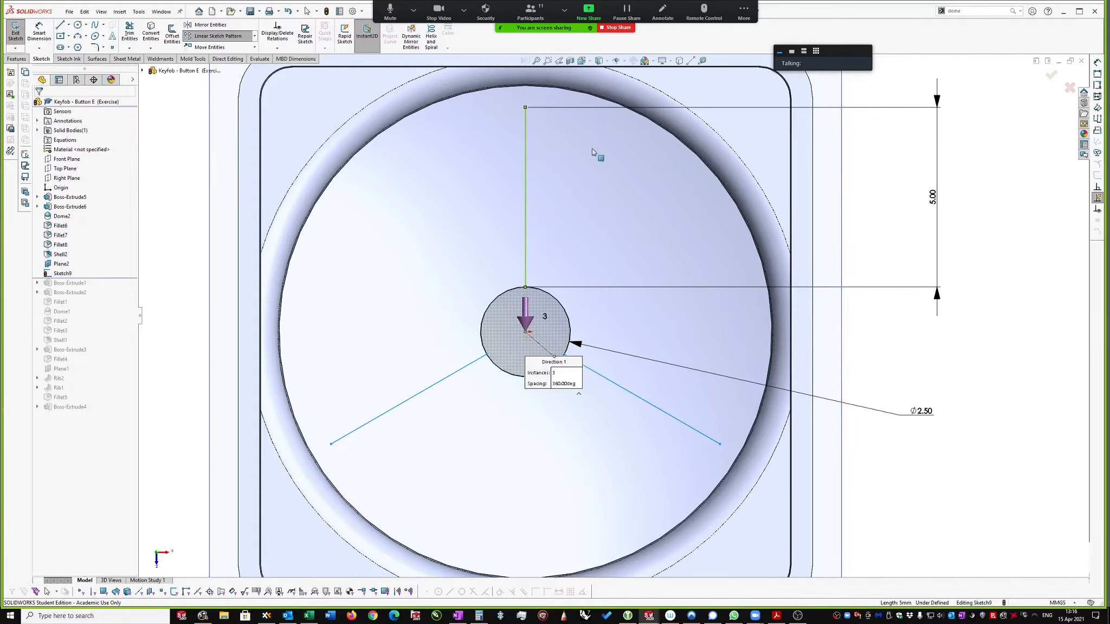
pyautogui.press('f')
pyautogui.click(1018, 219)
# Step: Try to add an angle dimension between the lower-right patterned line and the vertical line
pyautogui.click(1097, 62)
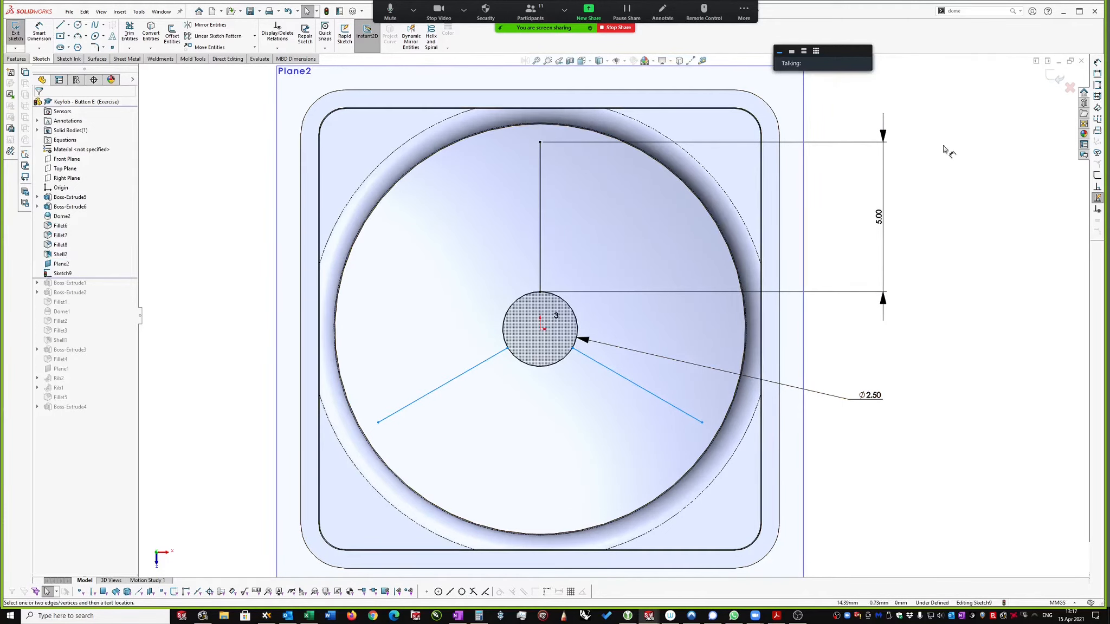
pyautogui.click(615, 374)
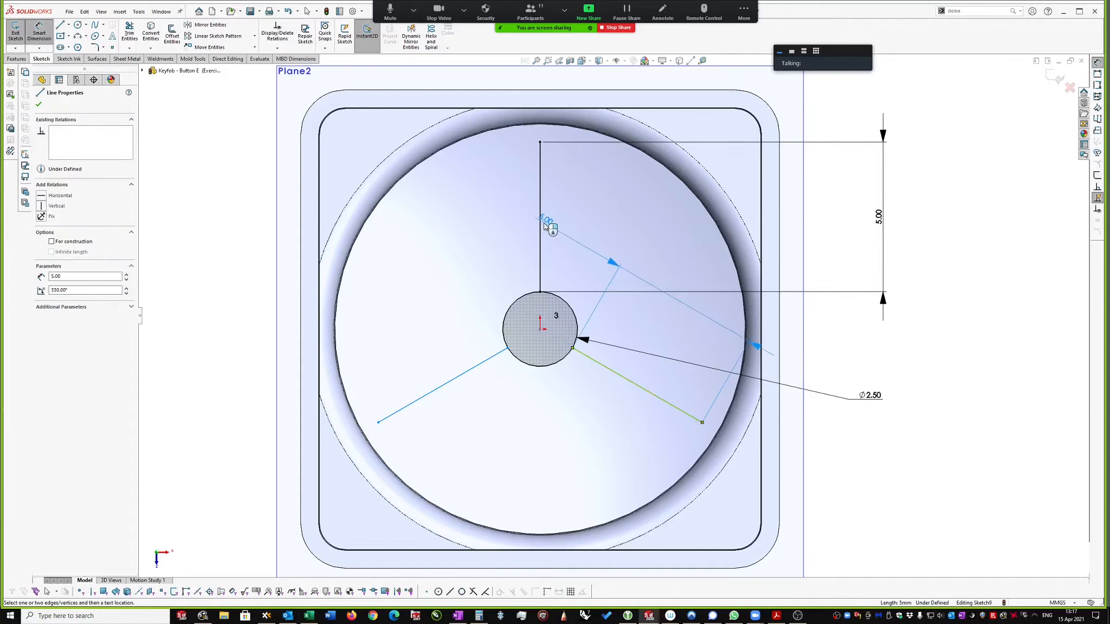
pyautogui.click(541, 224)
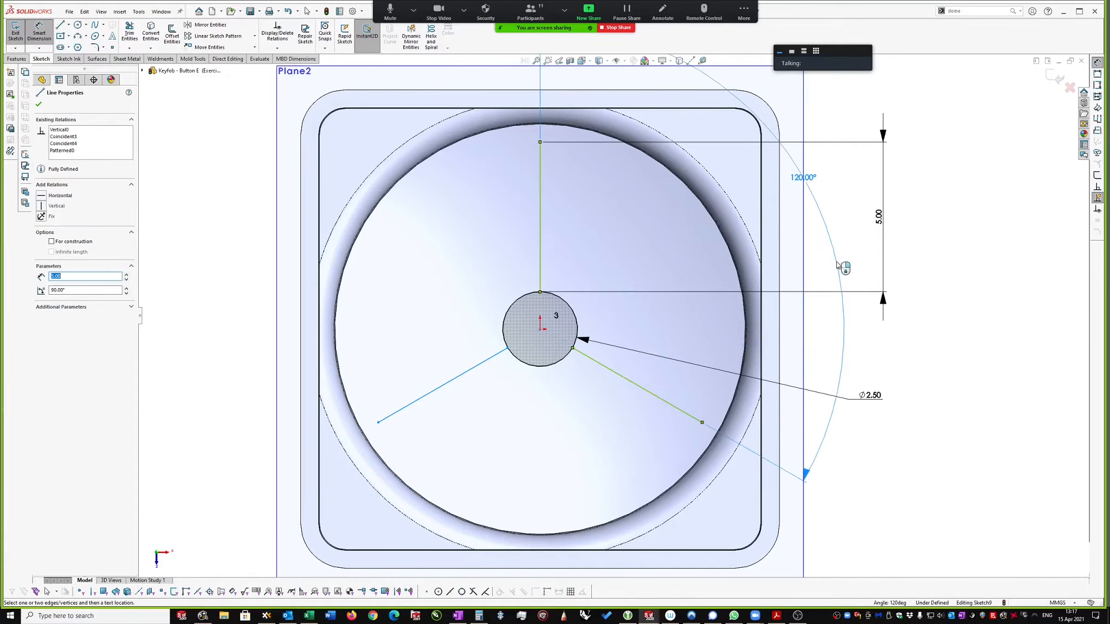
pyautogui.click(839, 268)
pyautogui.click(756, 232)
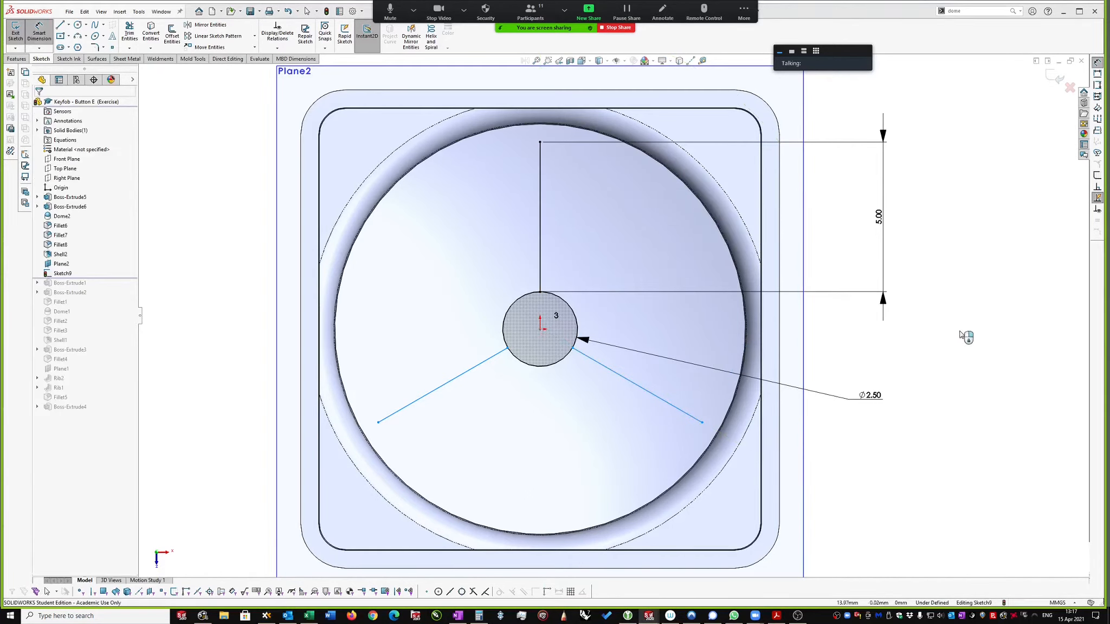
pyautogui.press('Escape')
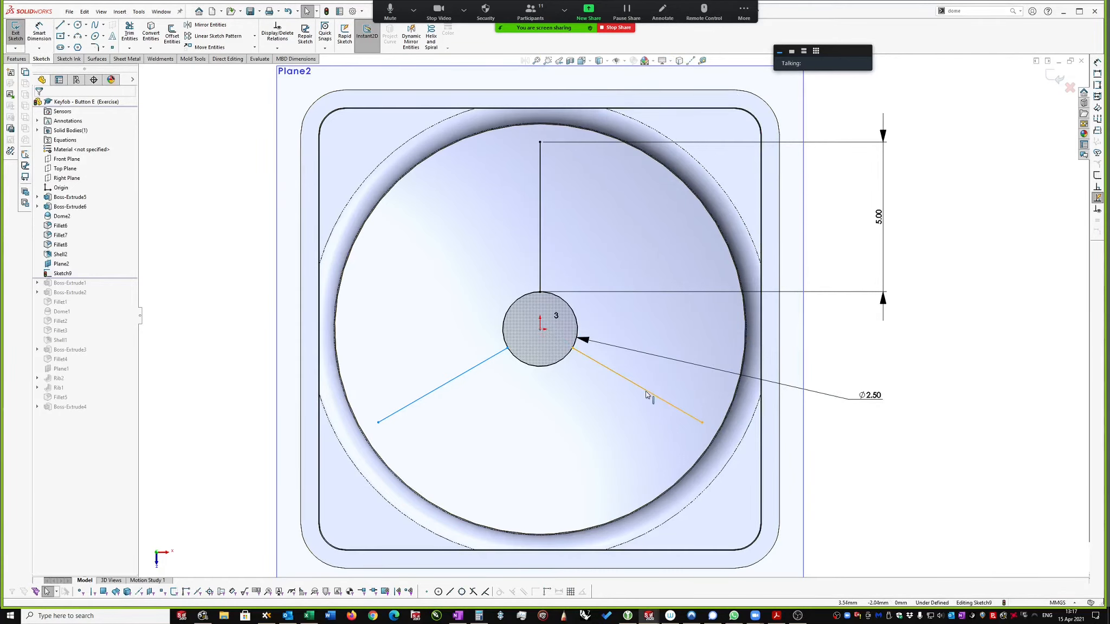
# Step: Add an equal relation between the lower-right patterned line and the vertical line
pyautogui.click(544, 232)
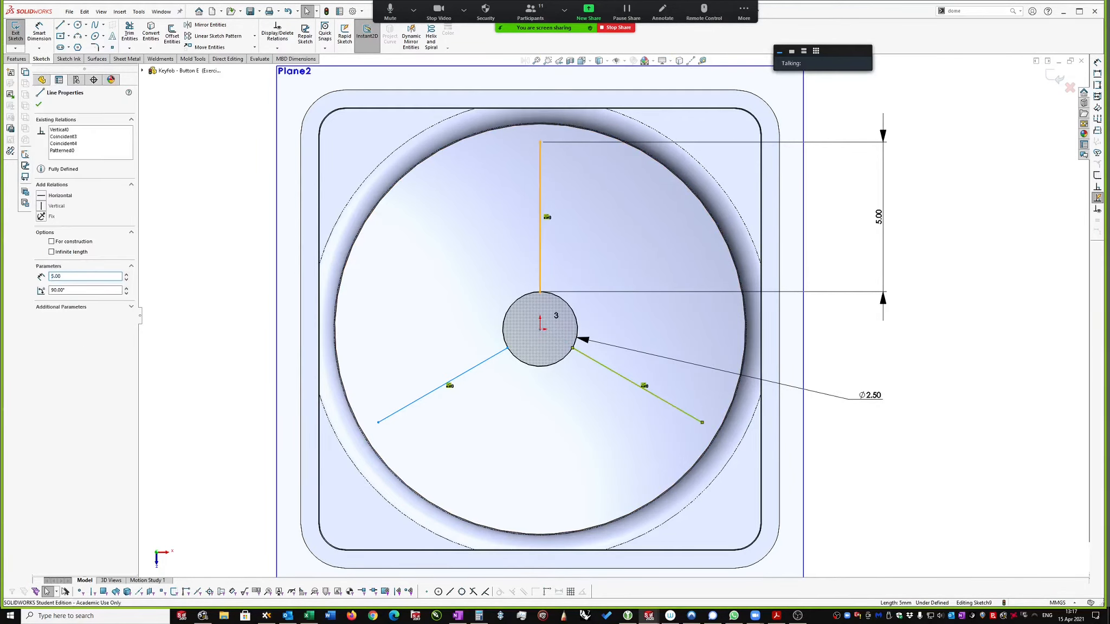
pyautogui.keyDown('ctrl'); pyautogui.click(541, 179); pyautogui.keyUp('ctrl')
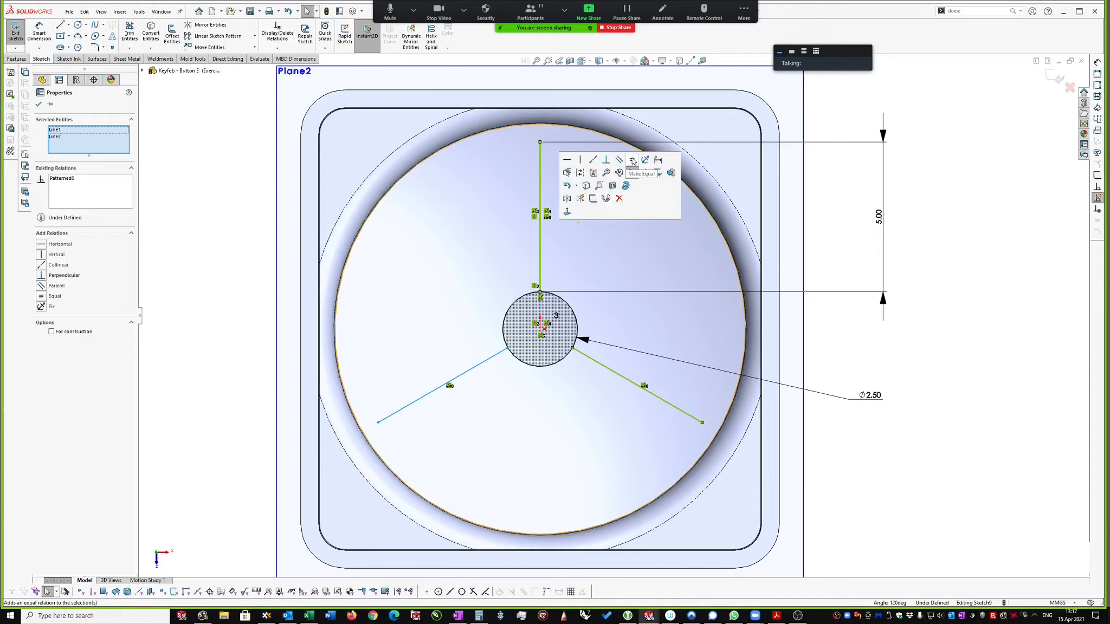
pyautogui.click(633, 160)
pyautogui.click(878, 345)
pyautogui.press('f')
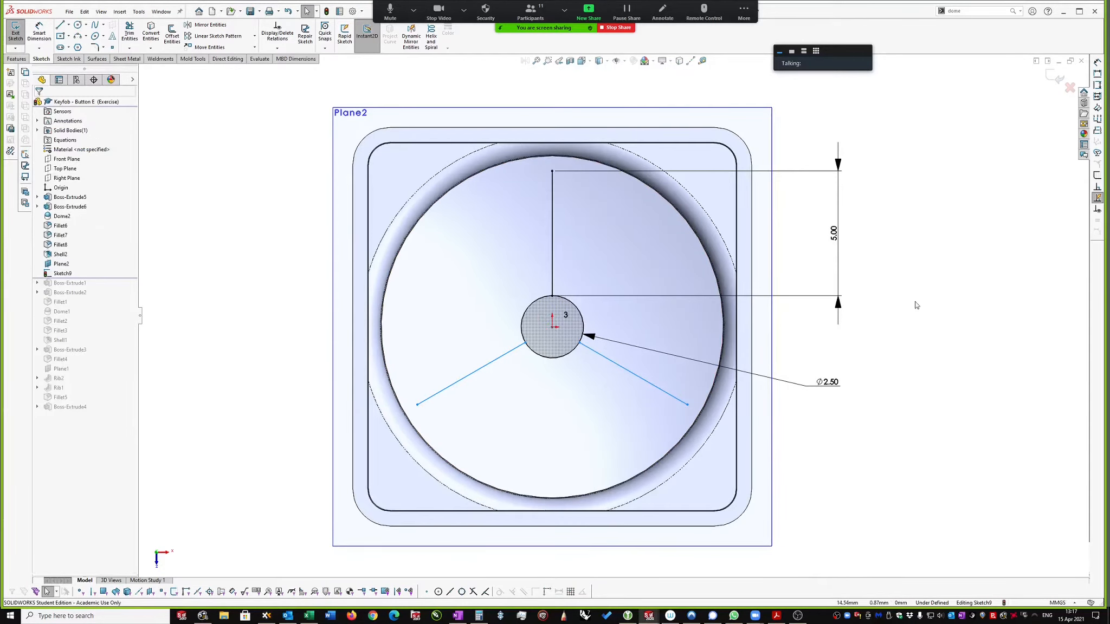
# Step: Draw a vertical centerline from the origin downward between the two lower patterned lines, ending inside the dome's round edge
pyautogui.click(639, 377)
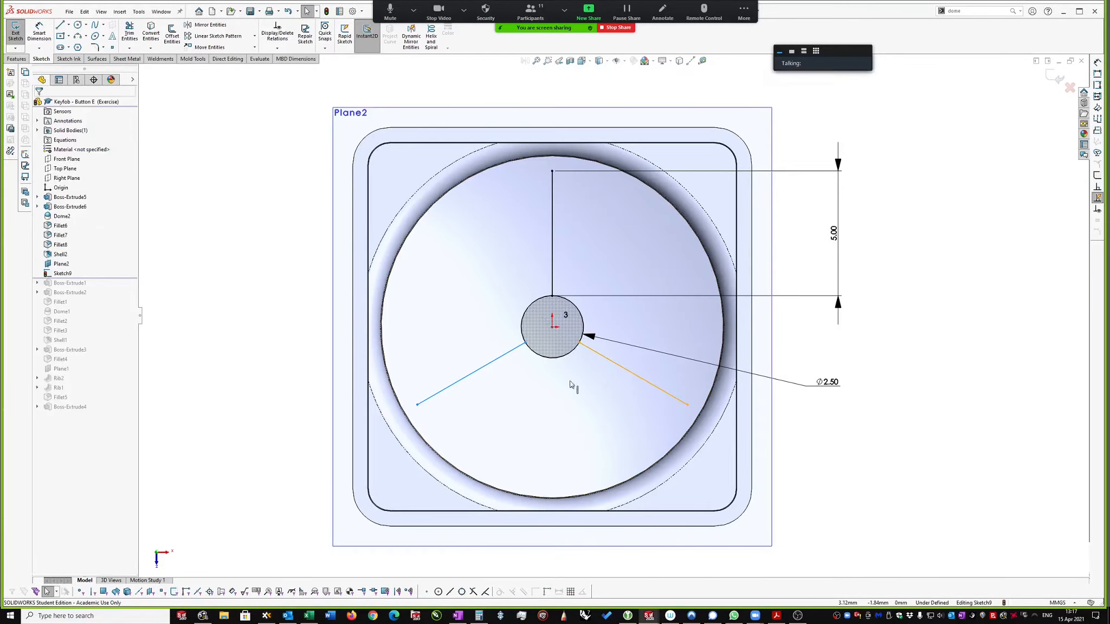
pyautogui.keyDown('ctrl'); pyautogui.click(494, 366); pyautogui.keyUp('ctrl')
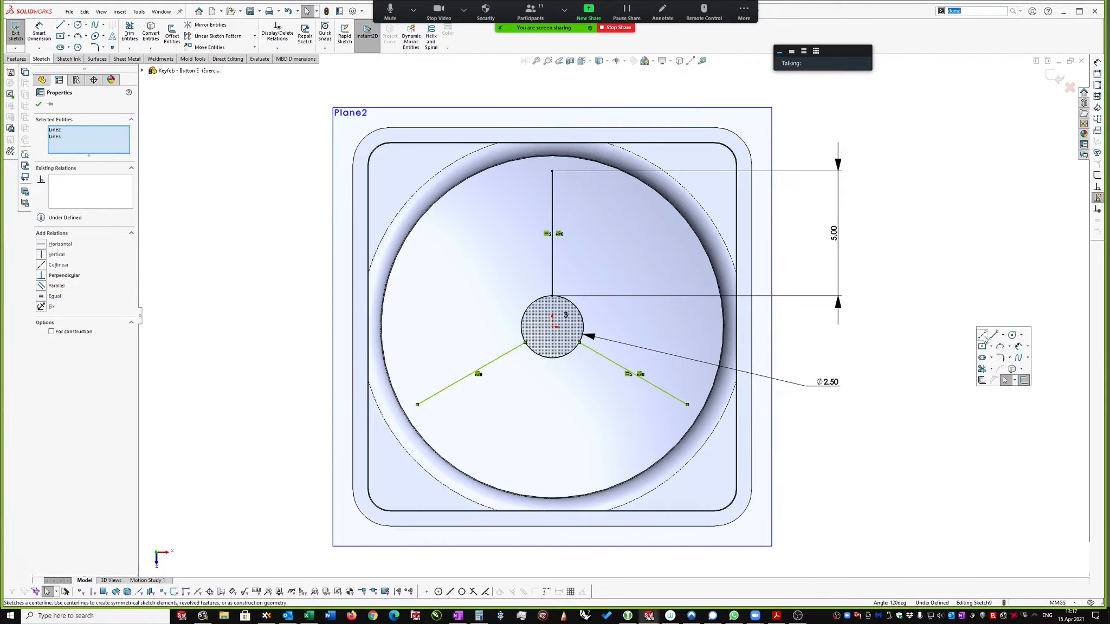
pyautogui.click(984, 337)
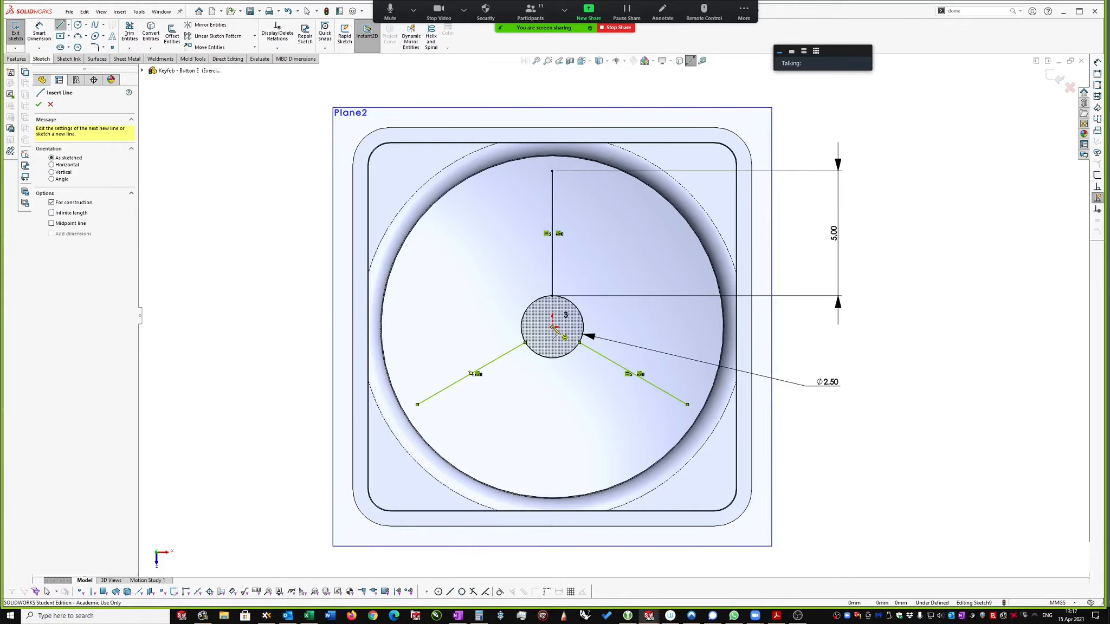
pyautogui.click(552, 326)
pyautogui.click(553, 476)
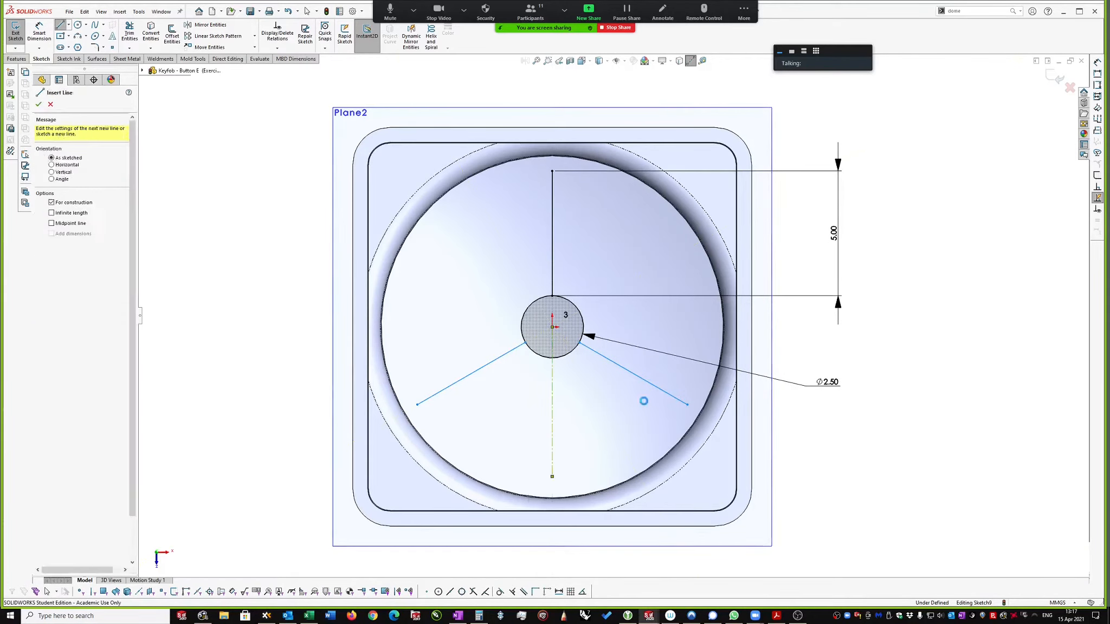
# Step: Try to make the two lower patterned lines symmetric about the vertical centerline
pyautogui.press('Escape')
pyautogui.click(633, 374)
pyautogui.keyDown('ctrl'); pyautogui.click(552, 401); pyautogui.keyUp('ctrl')
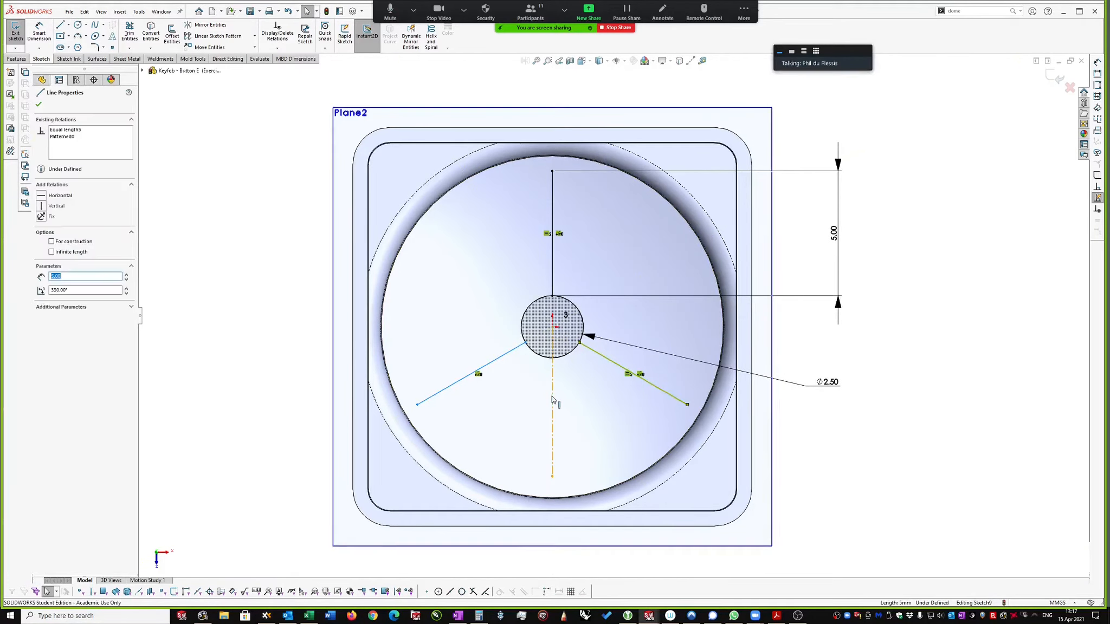
pyautogui.keyDown('ctrl'); pyautogui.click(501, 364); pyautogui.keyUp('ctrl')
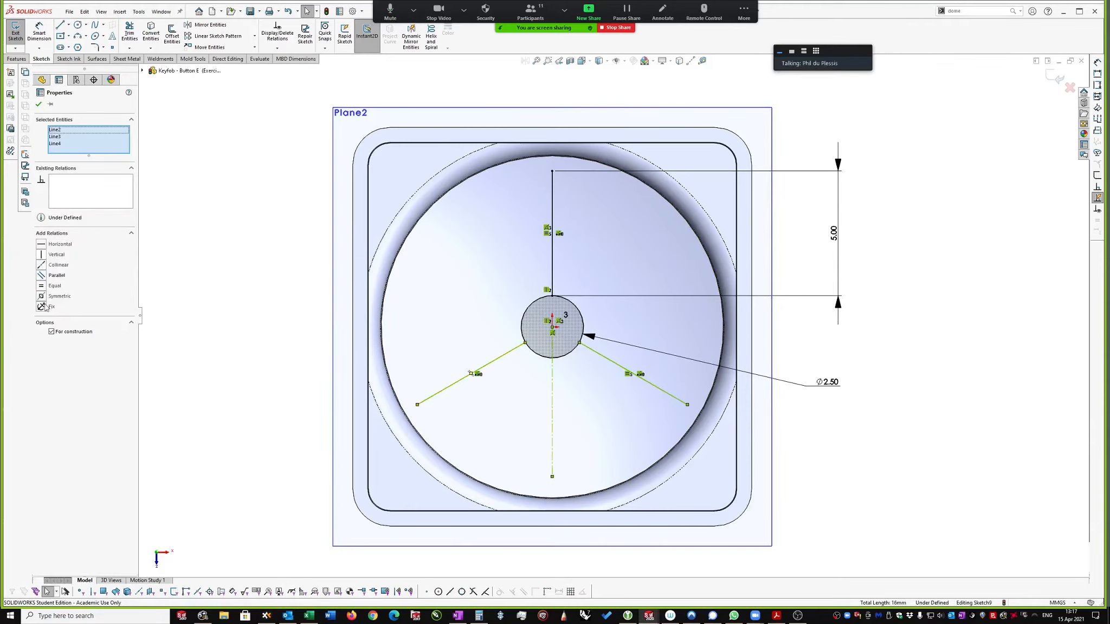
pyautogui.click(43, 297)
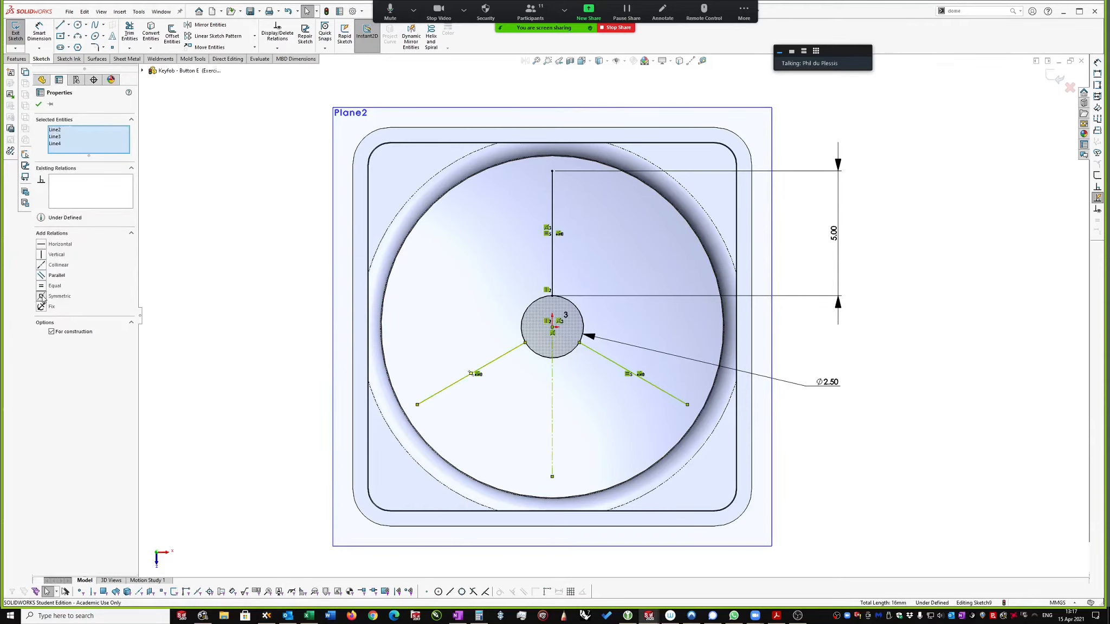
pyautogui.click(39, 104)
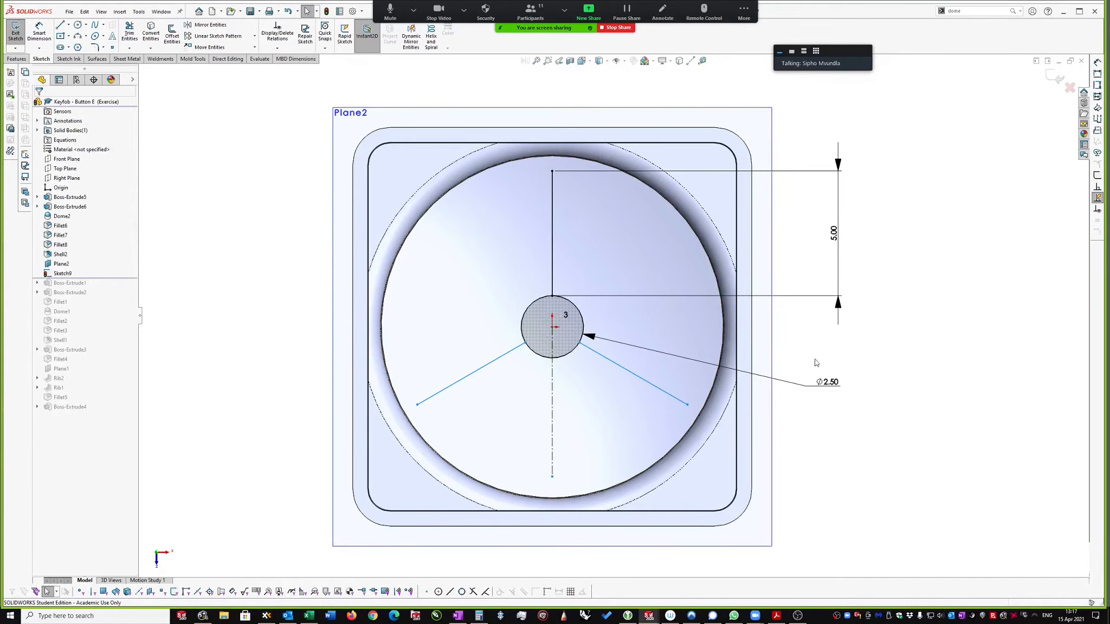
# Step: Move the circle's diameter dimension slightly farther out and exit the sketch
pyautogui.scroll(-2, 576, 338)
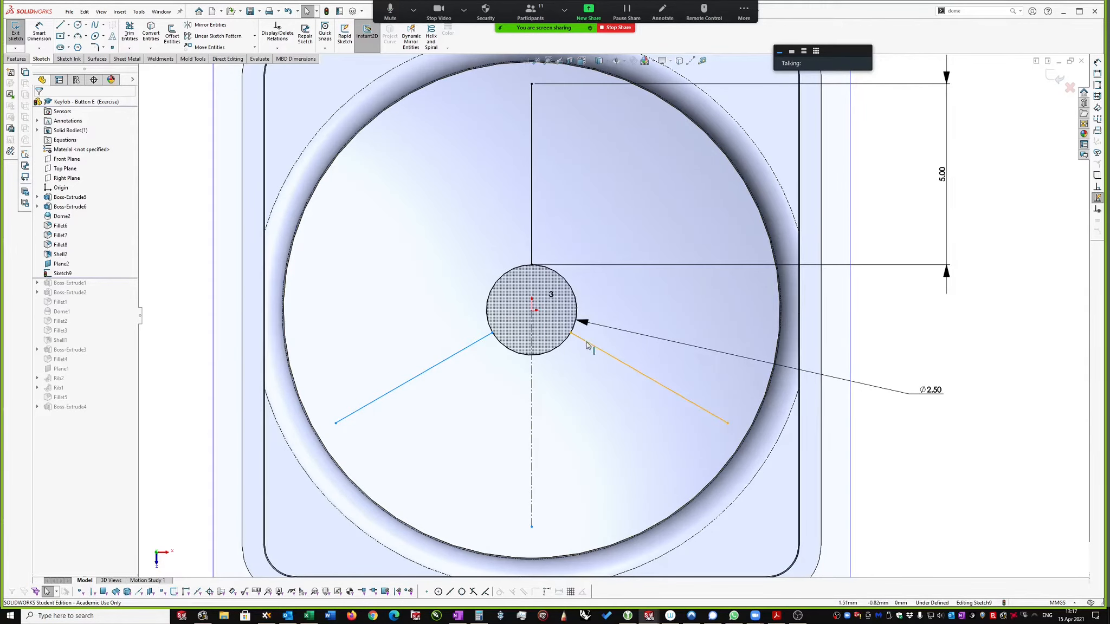
pyautogui.scroll(2, 590, 347)
pyautogui.scroll(-1, 691, 350)
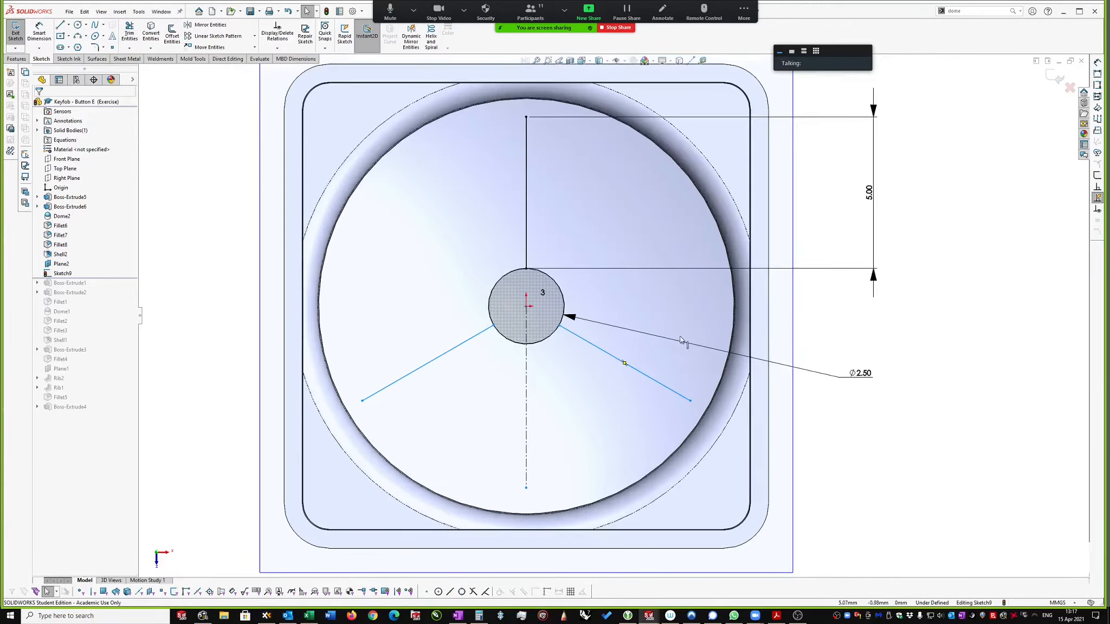
pyautogui.scroll(1, 1026, 142)
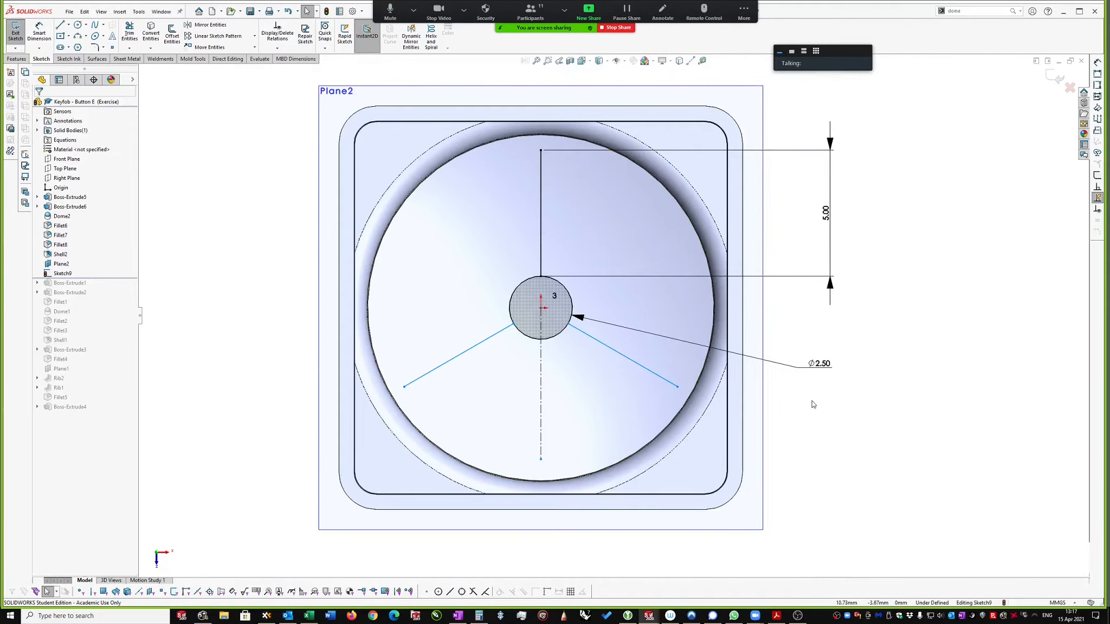
pyautogui.moveTo(820, 364); pyautogui.dragTo(837, 373)
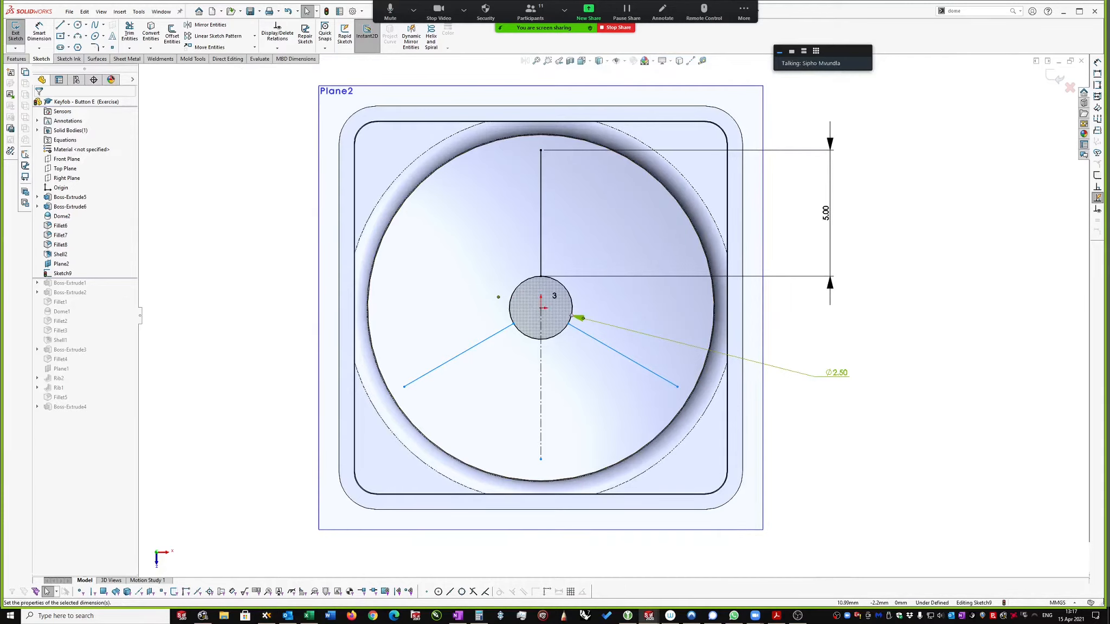
pyautogui.click(1052, 81)
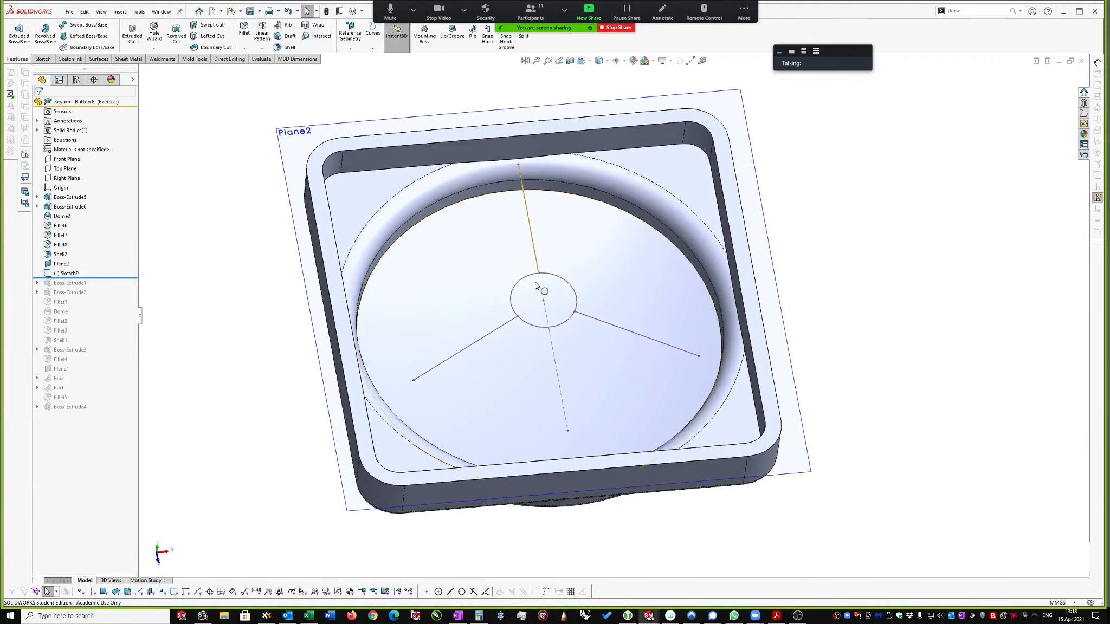
# Step: Lower the program window below the meeting toolbar and start a Rib feature from the sketch with the circle and three lines
pyautogui.click(413, 9)
pyautogui.moveTo(786, 12); pyautogui.dragTo(775, 45)
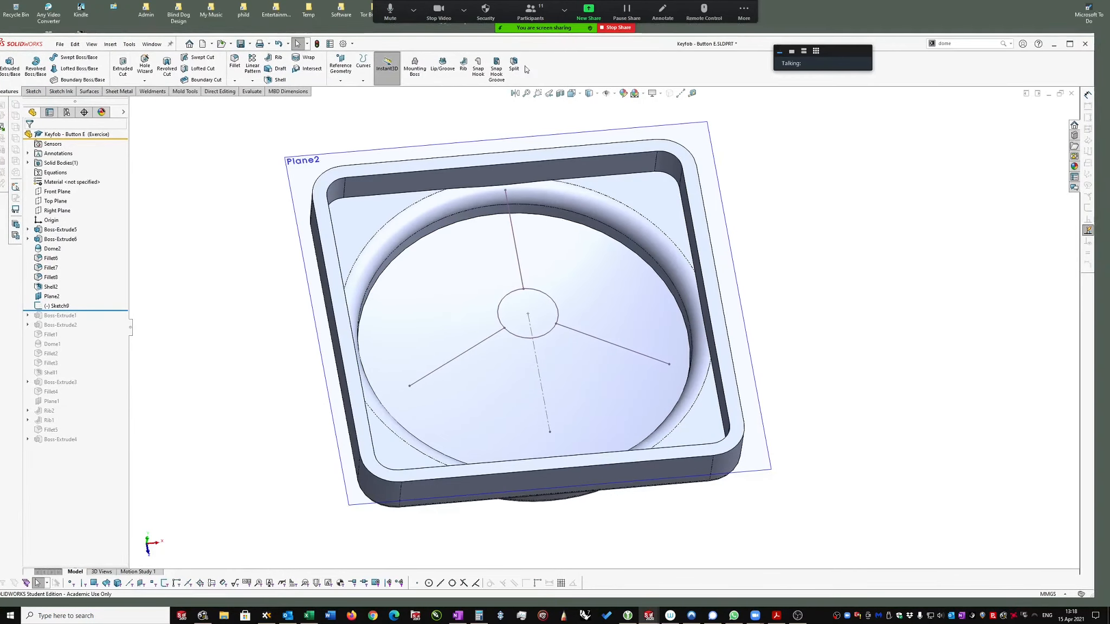
pyautogui.click(463, 69)
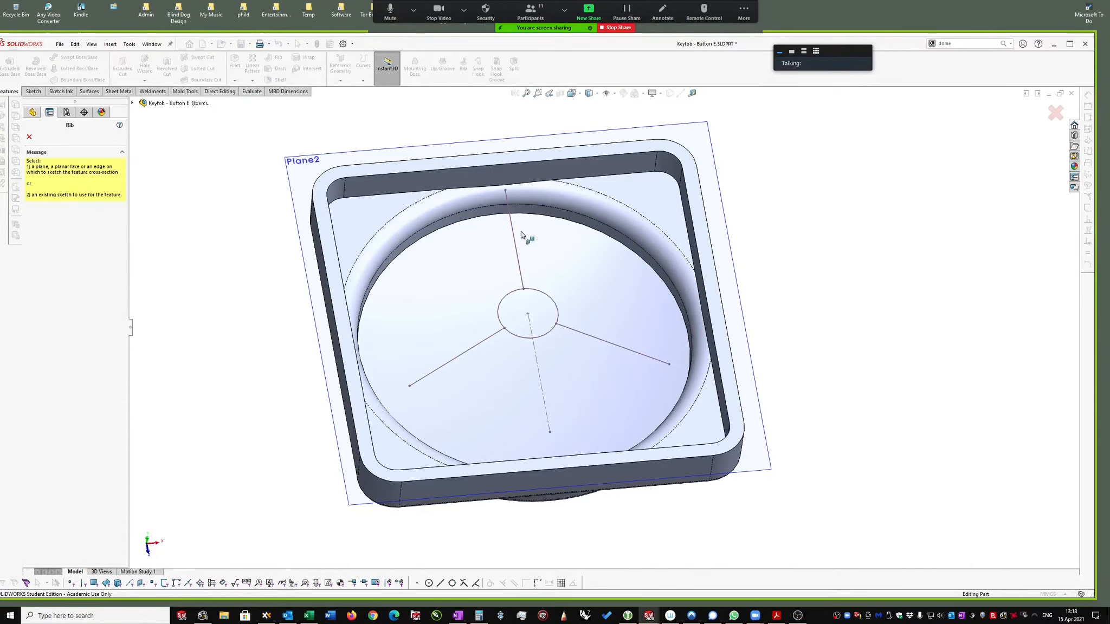
pyautogui.click(517, 251)
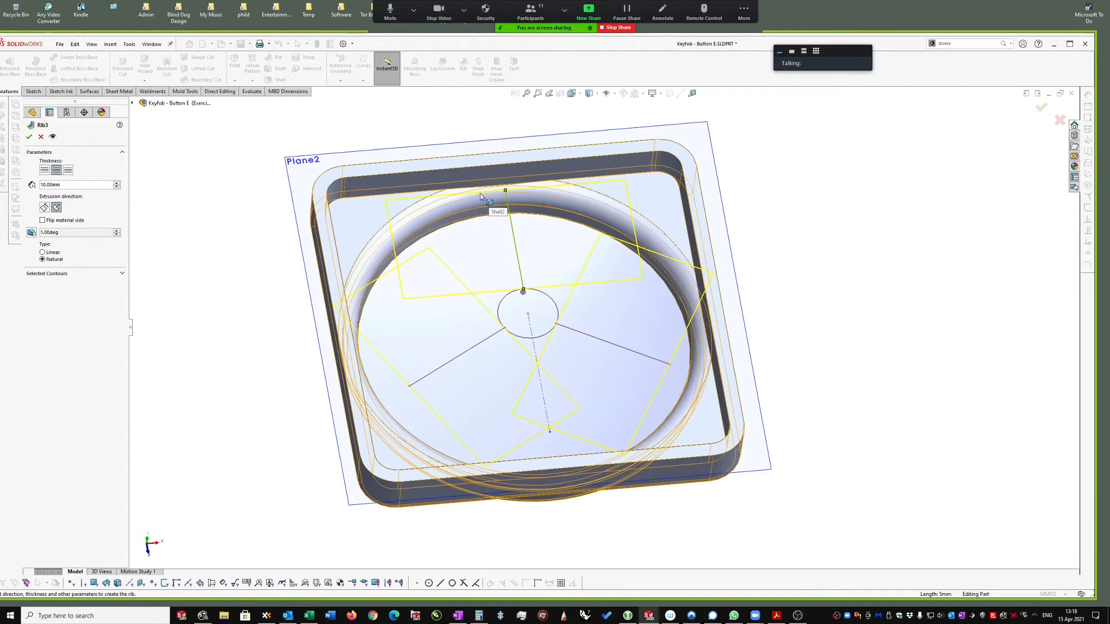
# Step: Set the rib thickness to 0.36 mm without creating a global variable
pyautogui.click(44, 185)
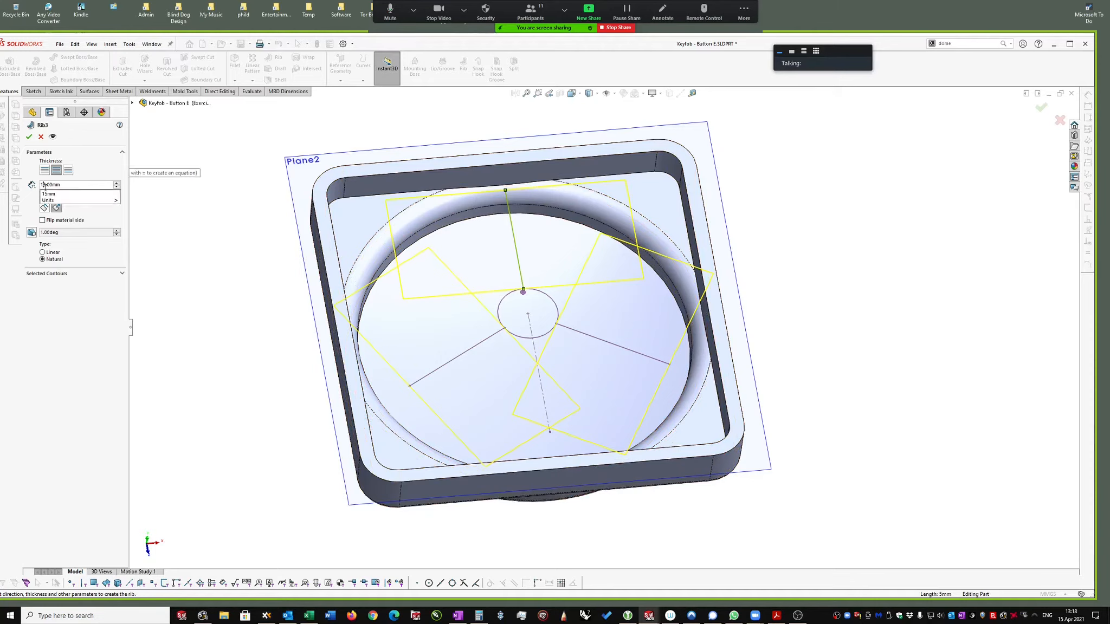
pyautogui.click(45, 186)
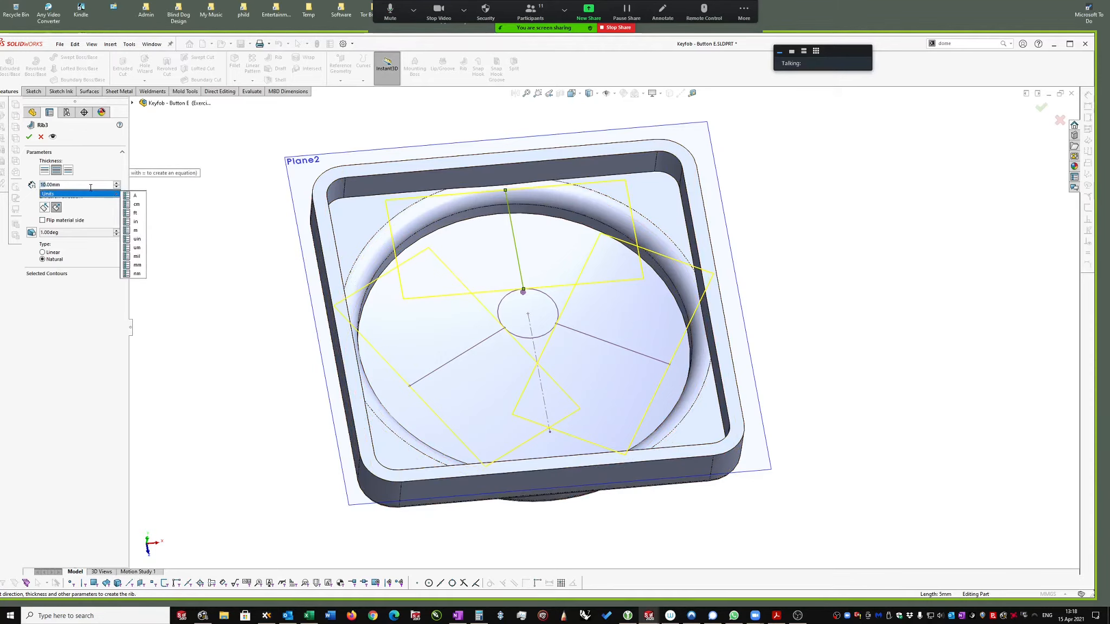
pyautogui.write('.')
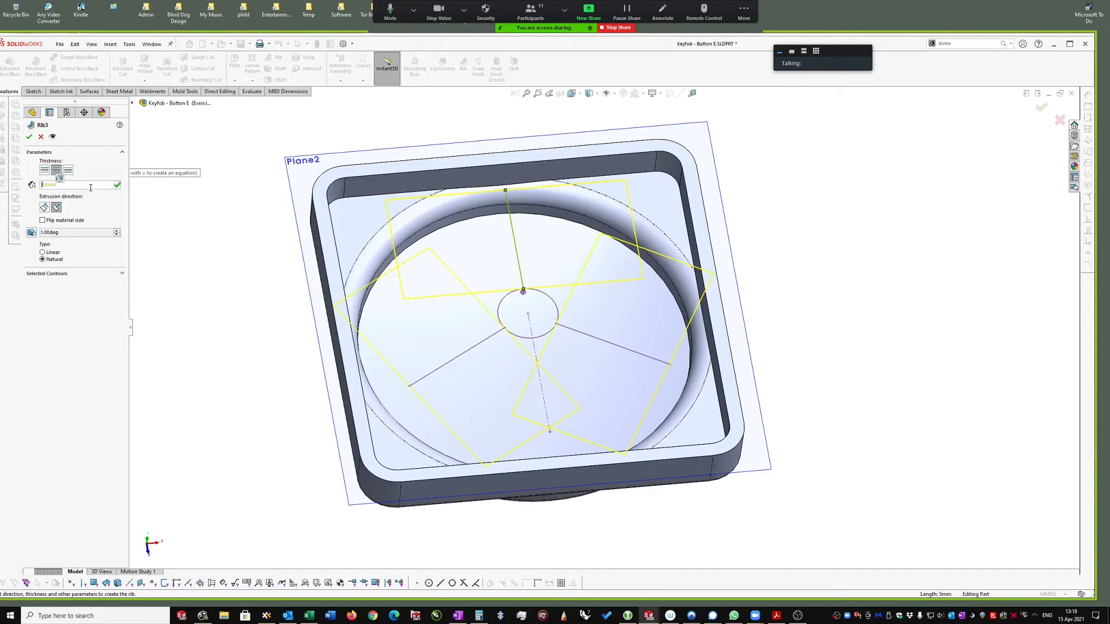
pyautogui.write('36')
pyautogui.press('Return')
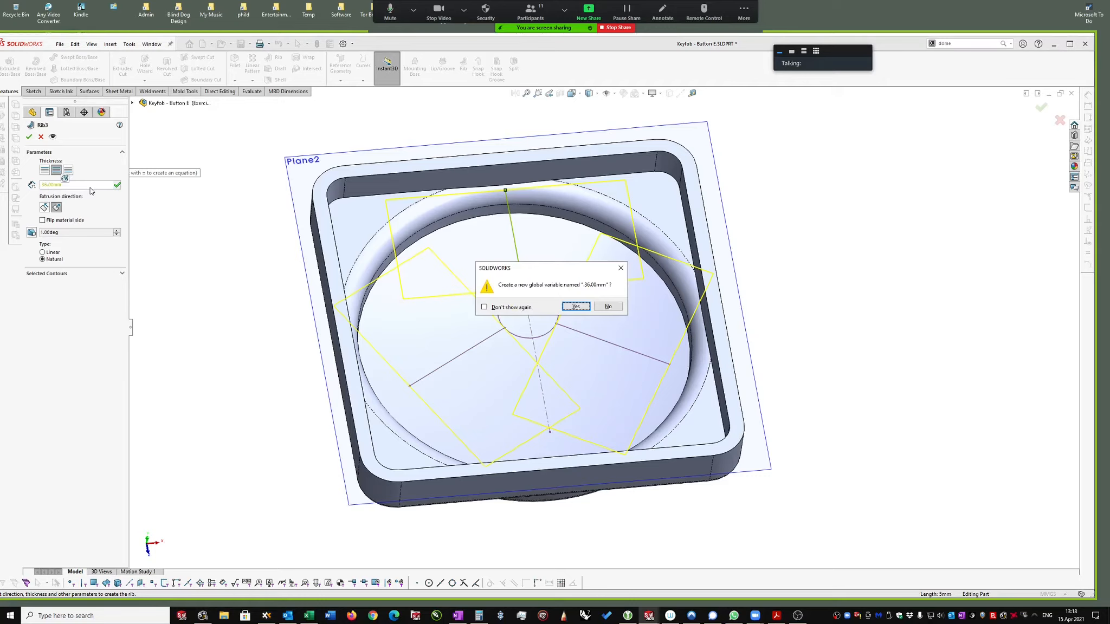
pyautogui.press('Tab')
pyautogui.click(607, 307)
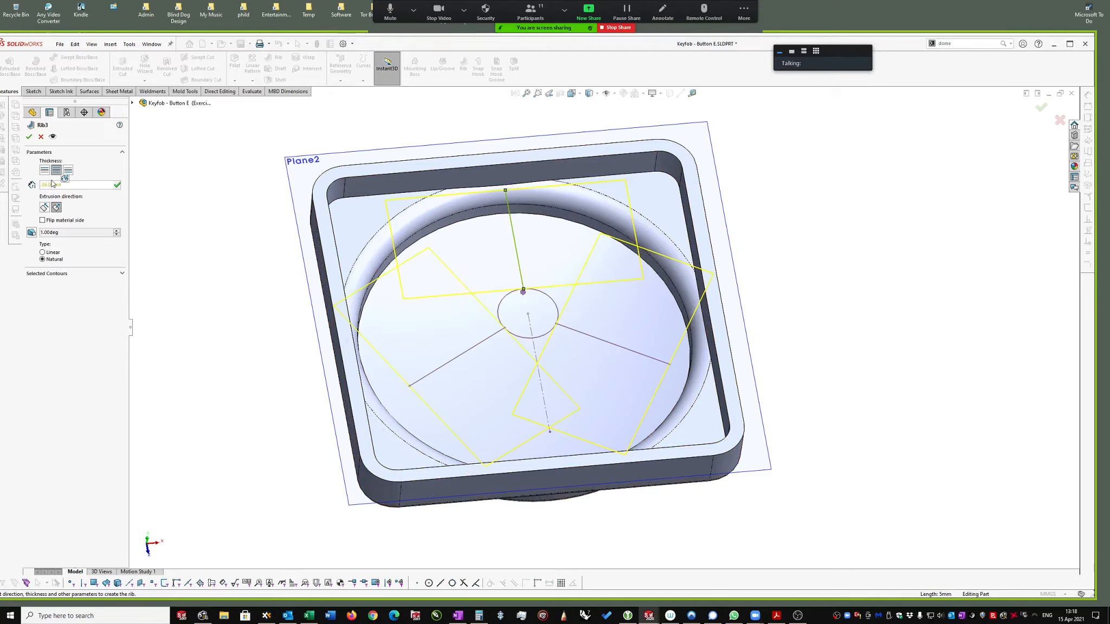
pyautogui.moveTo(51, 185); pyautogui.dragTo(45, 185)
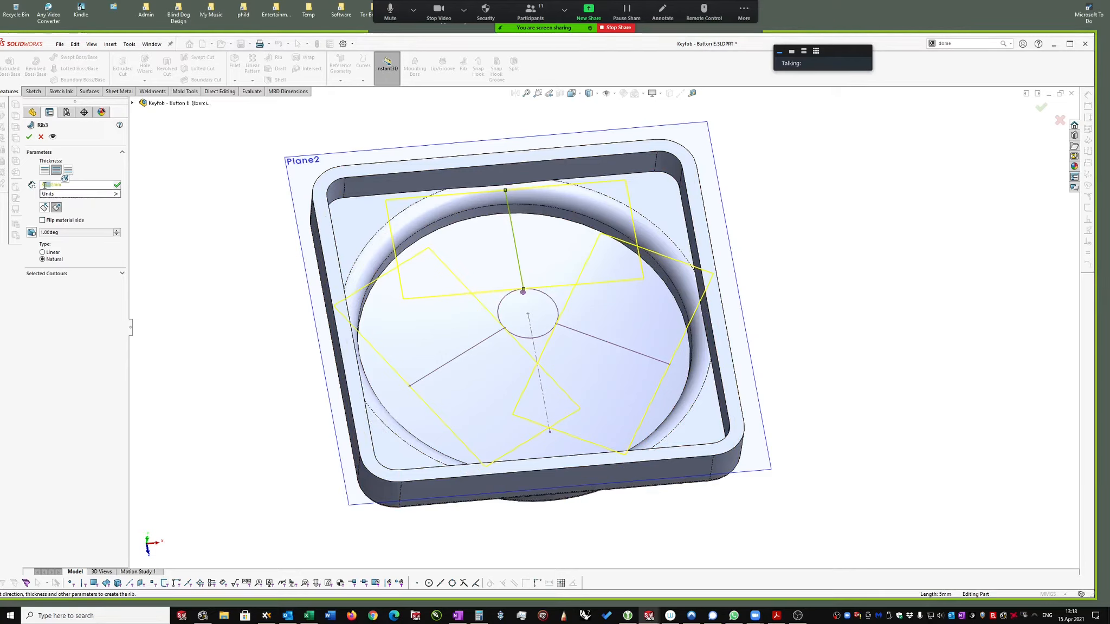
pyautogui.write('5')
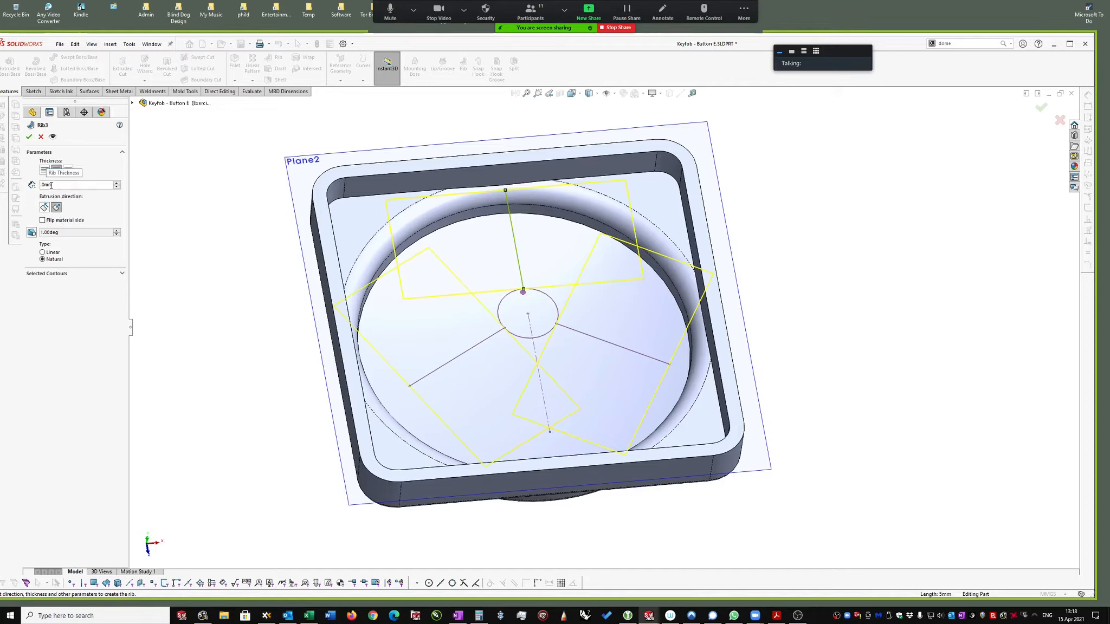
pyautogui.write('.3')
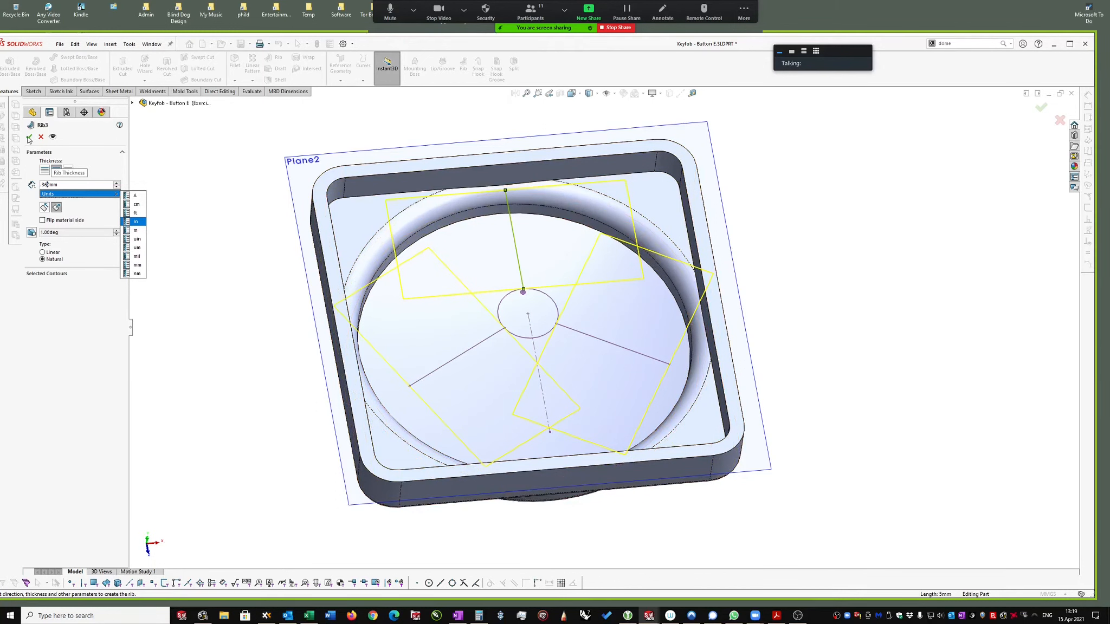
pyautogui.click(29, 139)
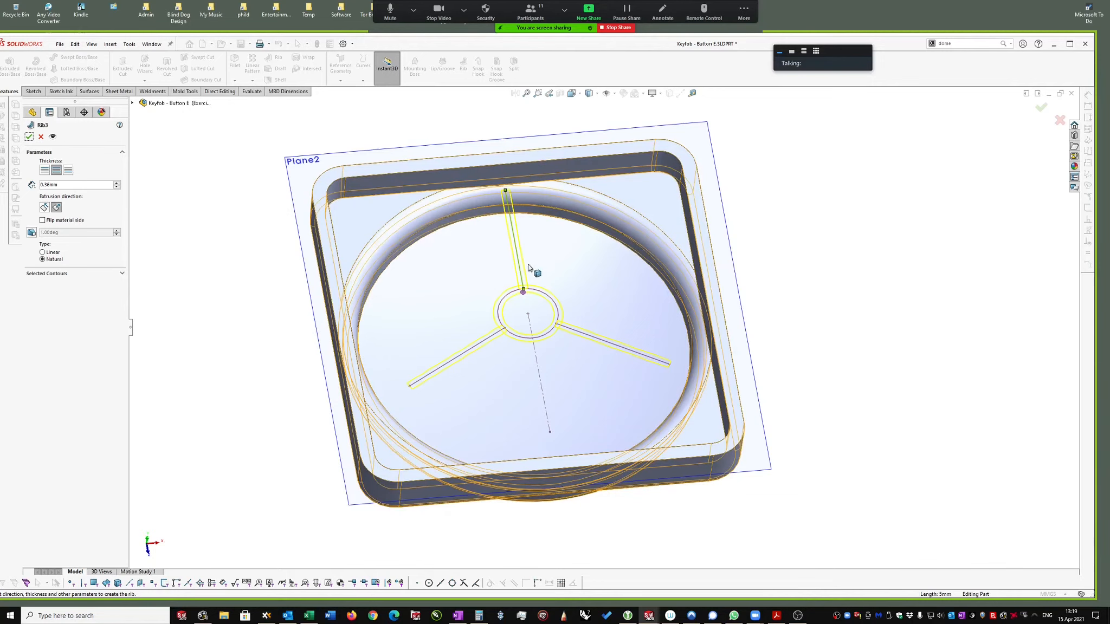
# Step: Try the rib thickness on each single side of the sketch lines, and return it to both sides
pyautogui.moveTo(850, 310); pyautogui.dragTo(789, 306, button='middle')
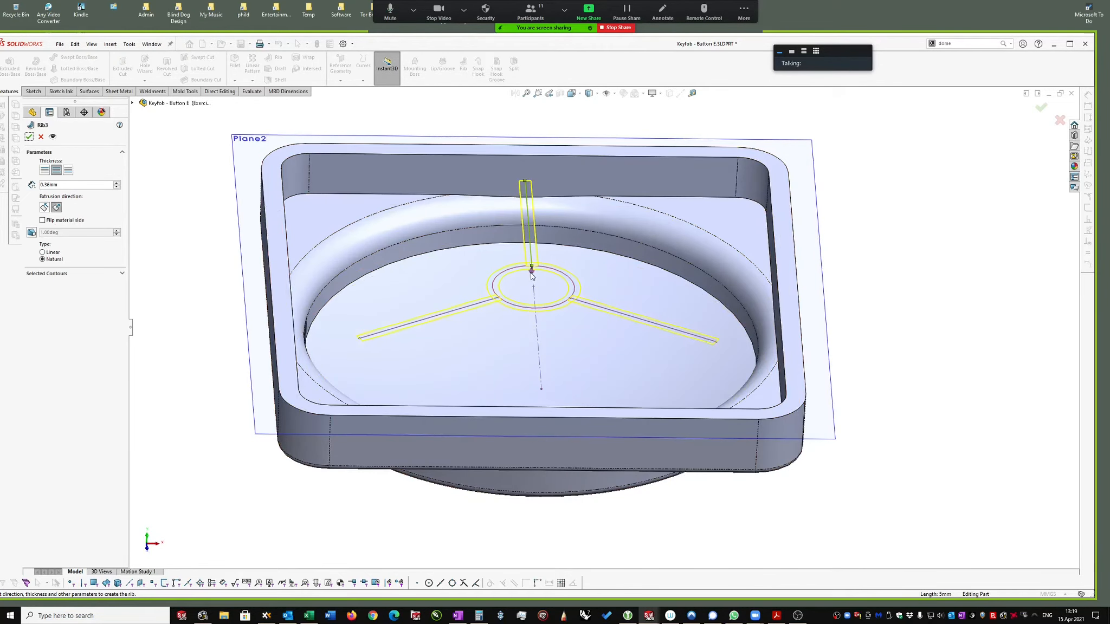
pyautogui.click(532, 270)
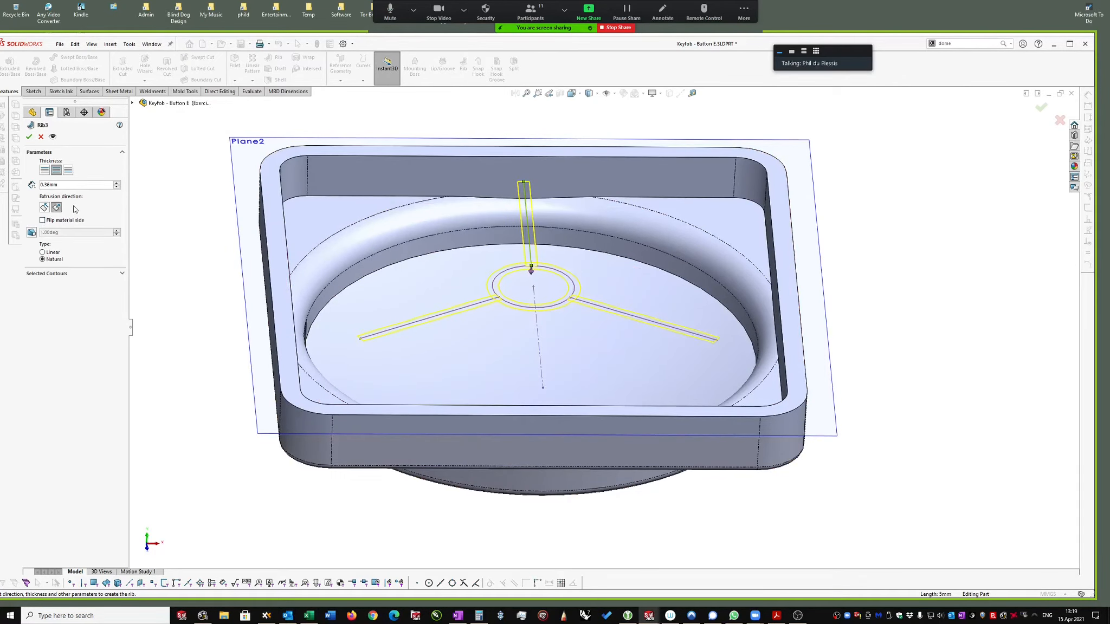
pyautogui.click(67, 171)
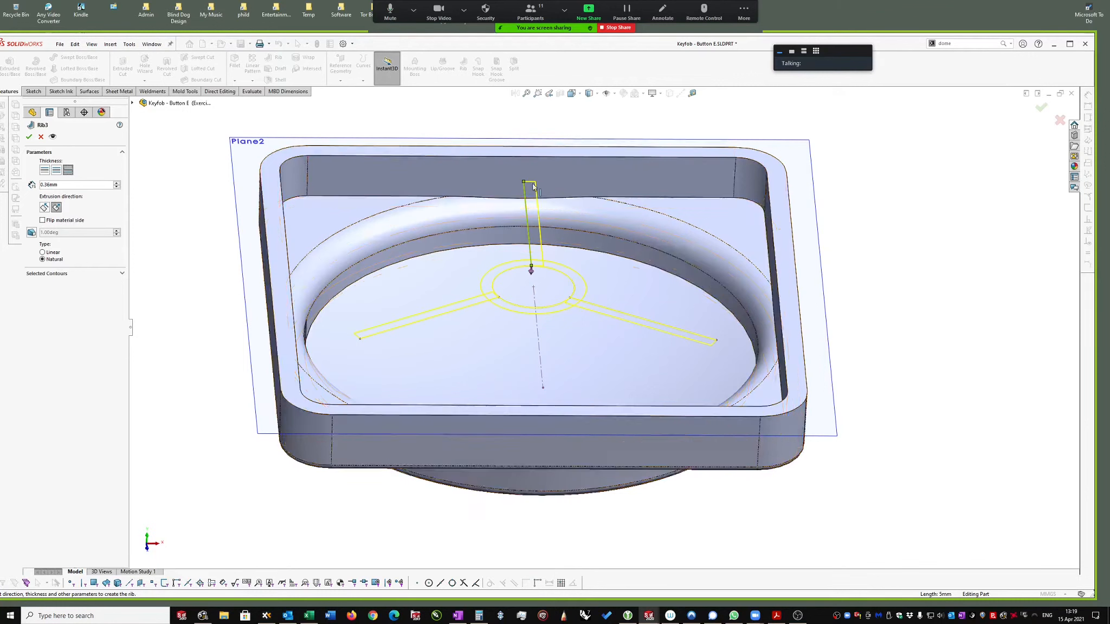
pyautogui.click(56, 171)
pyautogui.click(45, 171)
pyautogui.click(57, 172)
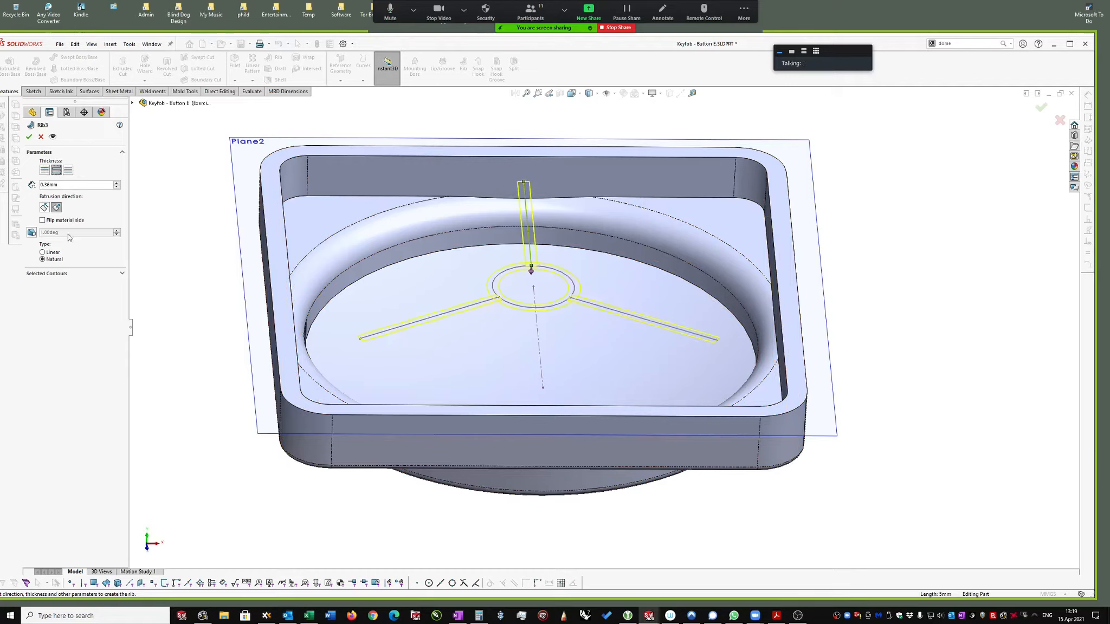
# Step: Give the rib a 0.5 degree outward draft measured at the sketch plane, and create the feature
pyautogui.click(32, 233)
pyautogui.click(42, 262)
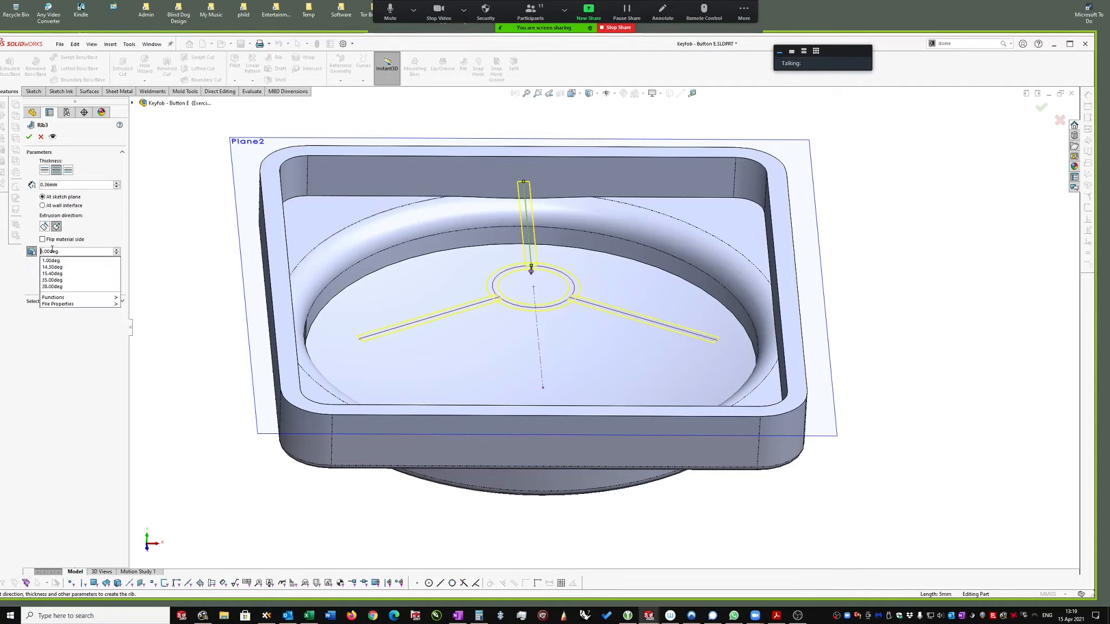
pyautogui.write('5')
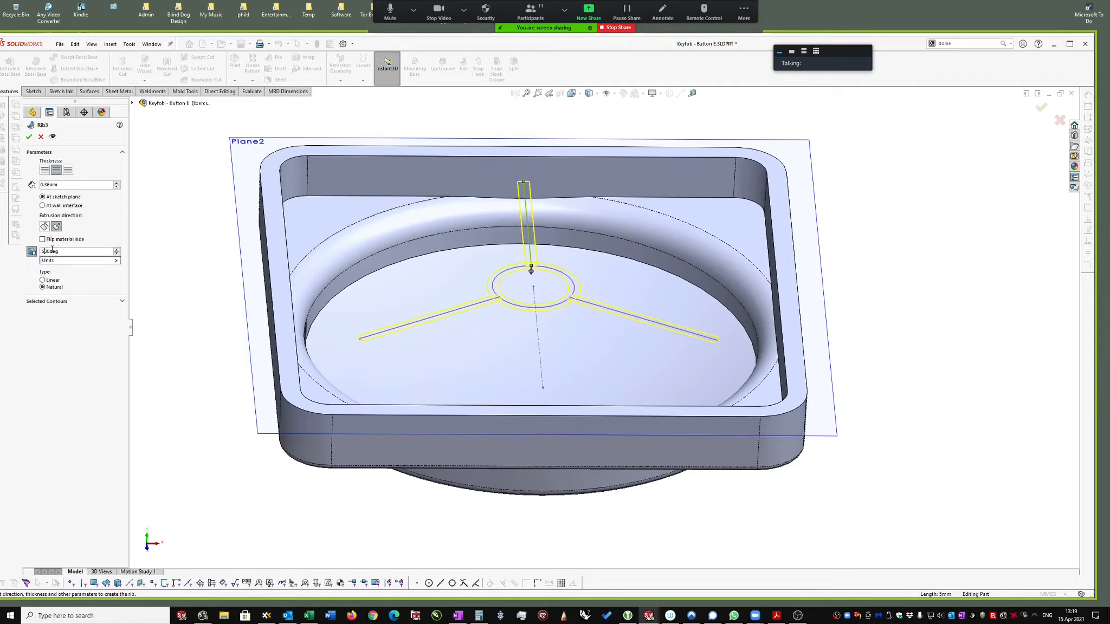
pyautogui.press('Return')
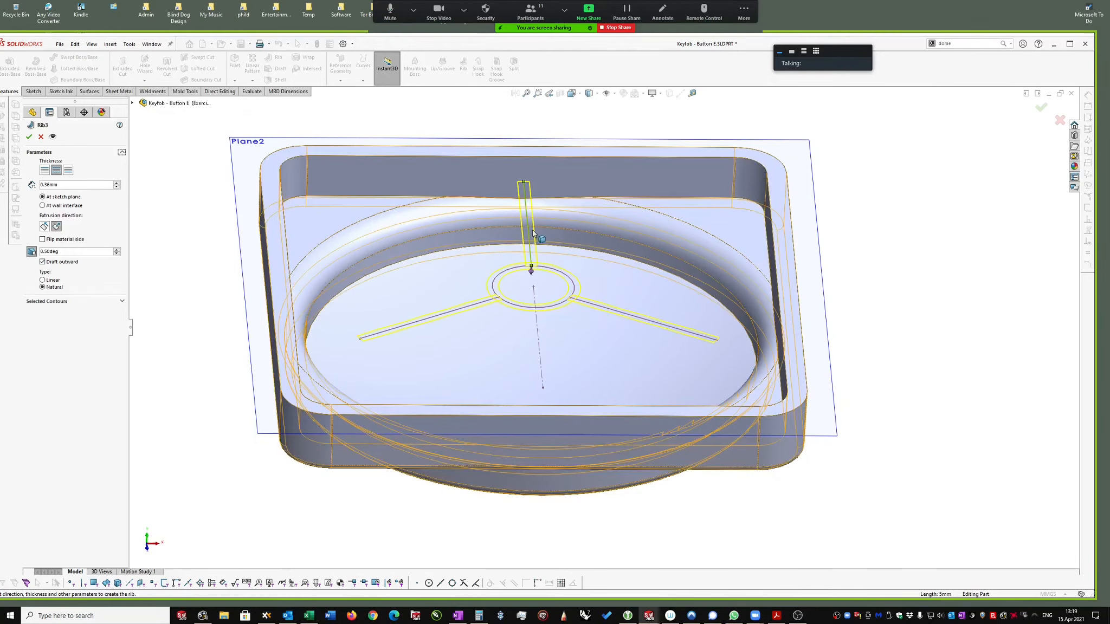
pyautogui.moveTo(548, 301); pyautogui.dragTo(498, 262, button='middle')
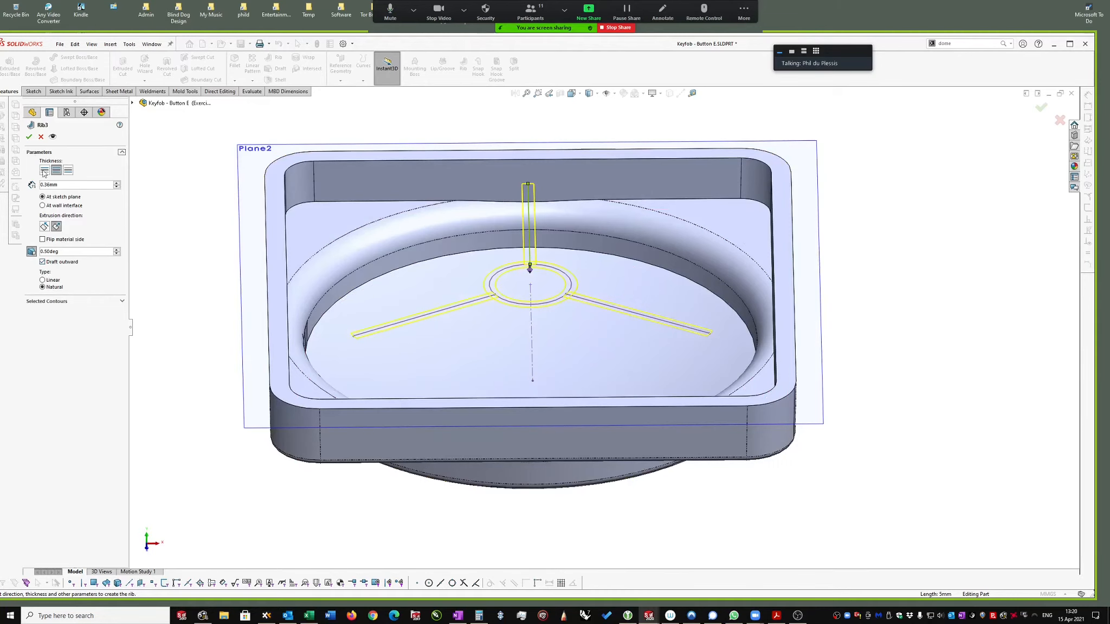
pyautogui.click(29, 138)
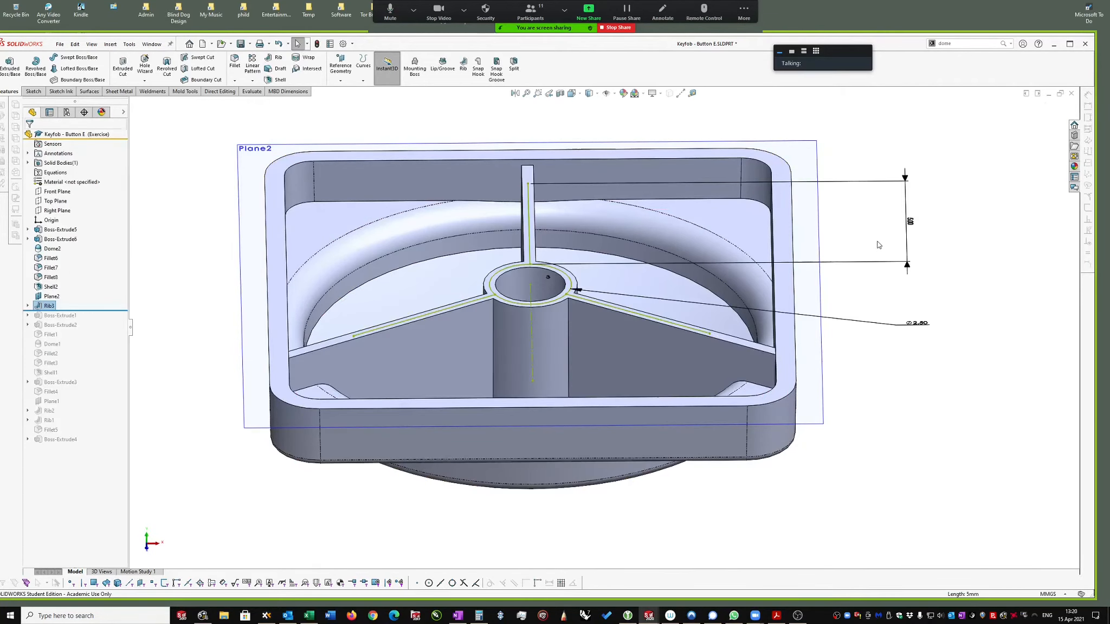
pyautogui.moveTo(988, 251); pyautogui.dragTo(669, 391, button='middle')
pyautogui.moveTo(766, 351); pyautogui.dragTo(644, 249, button='middle')
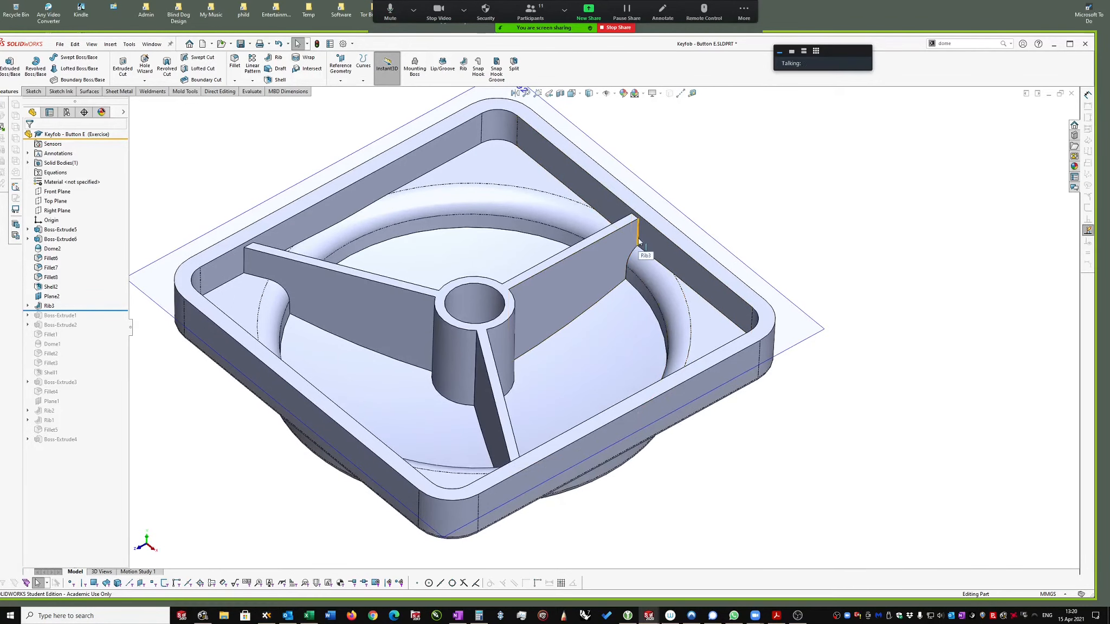
pyautogui.click(639, 237)
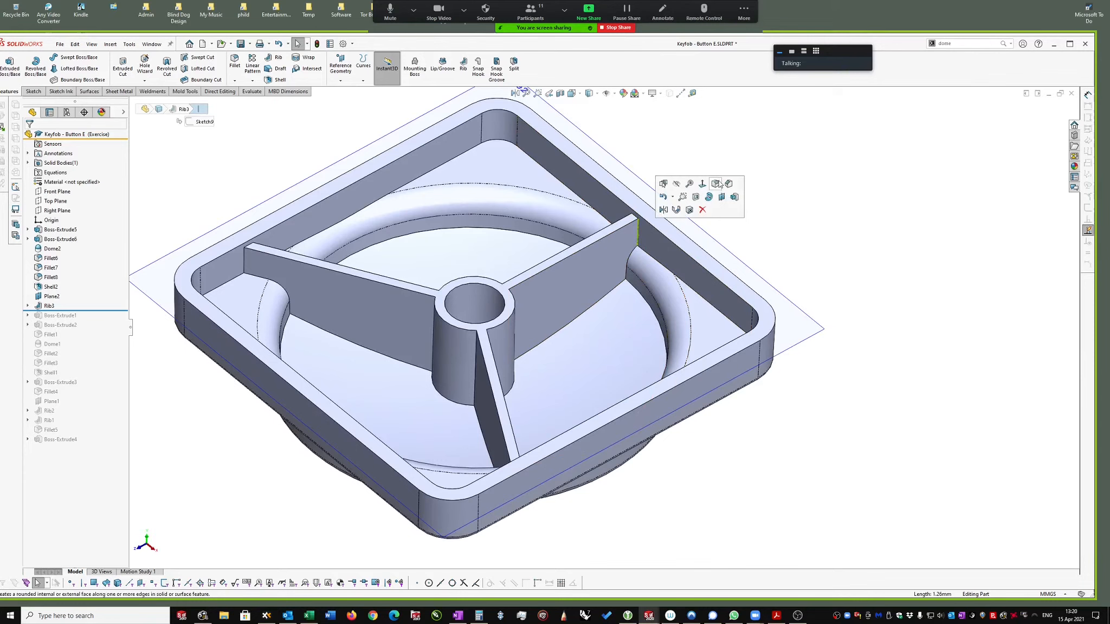
pyautogui.press('f')
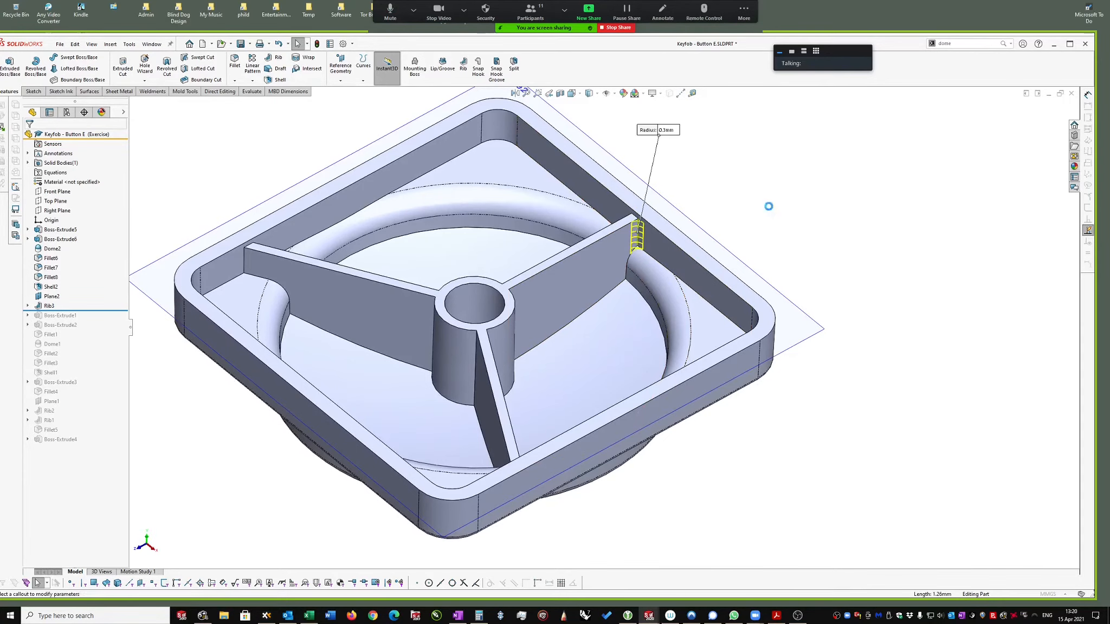
pyautogui.write('0.15')
pyautogui.press('Return')
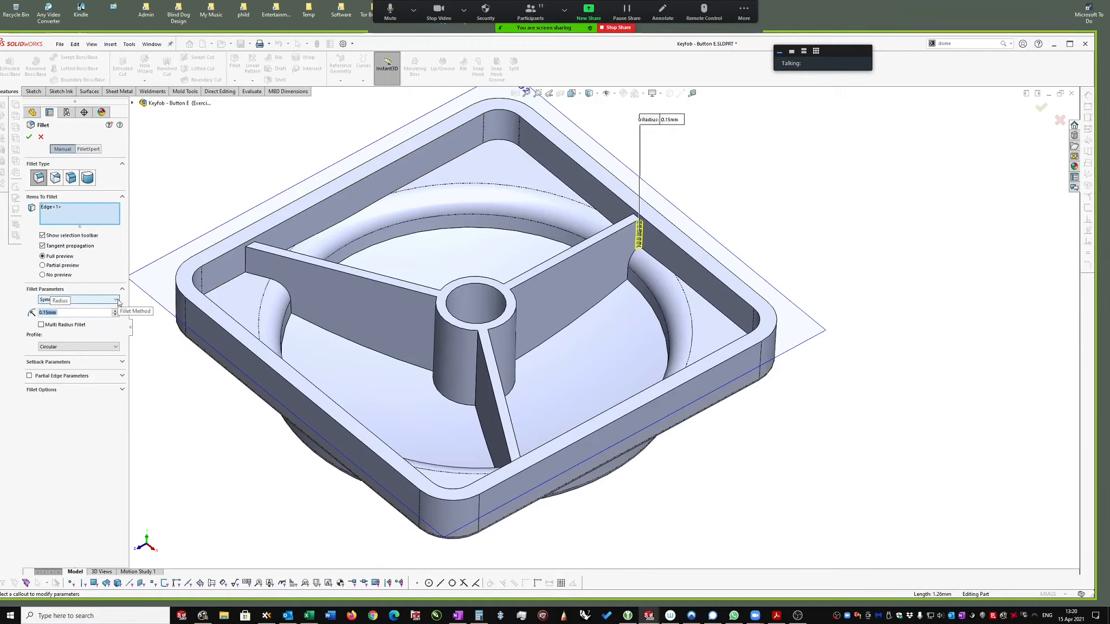
pyautogui.scroll(-2, 588, 276)
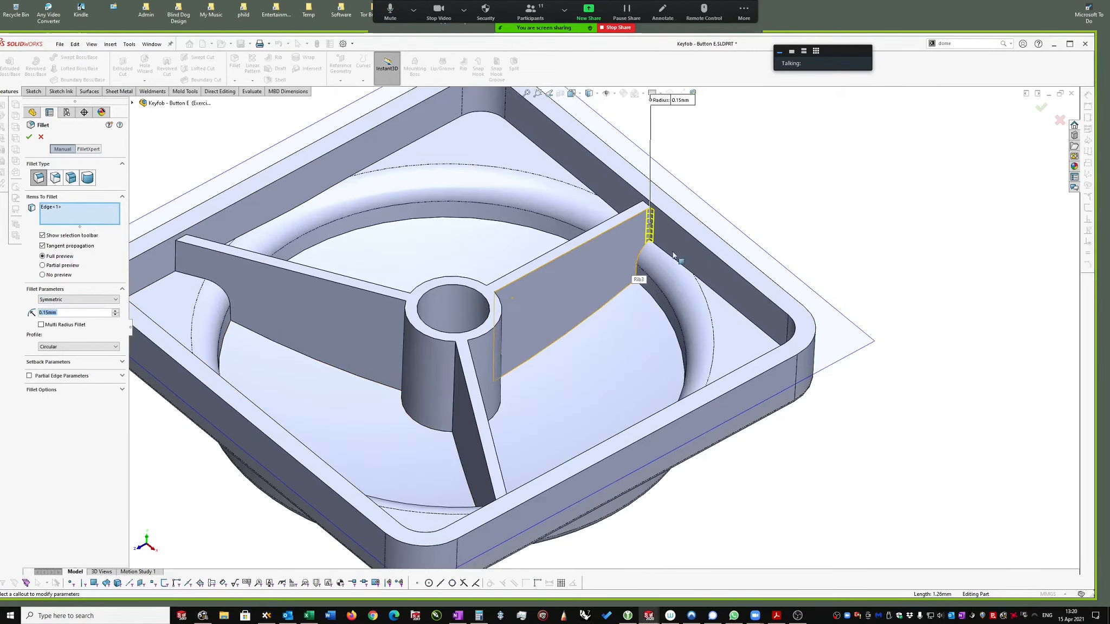
pyautogui.click(640, 250)
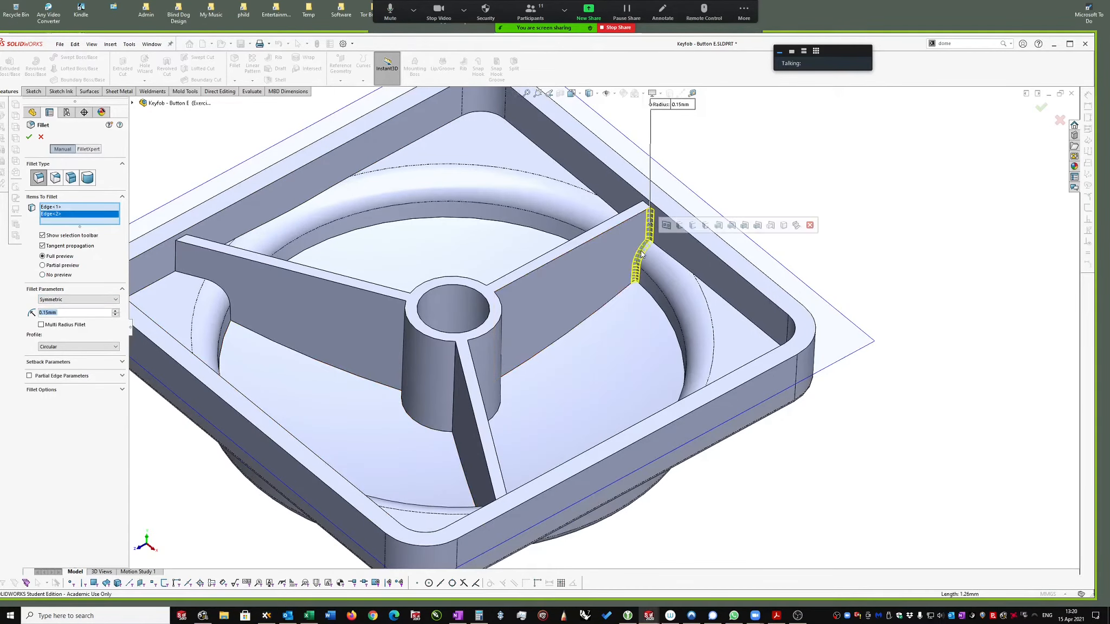
pyautogui.click(626, 289)
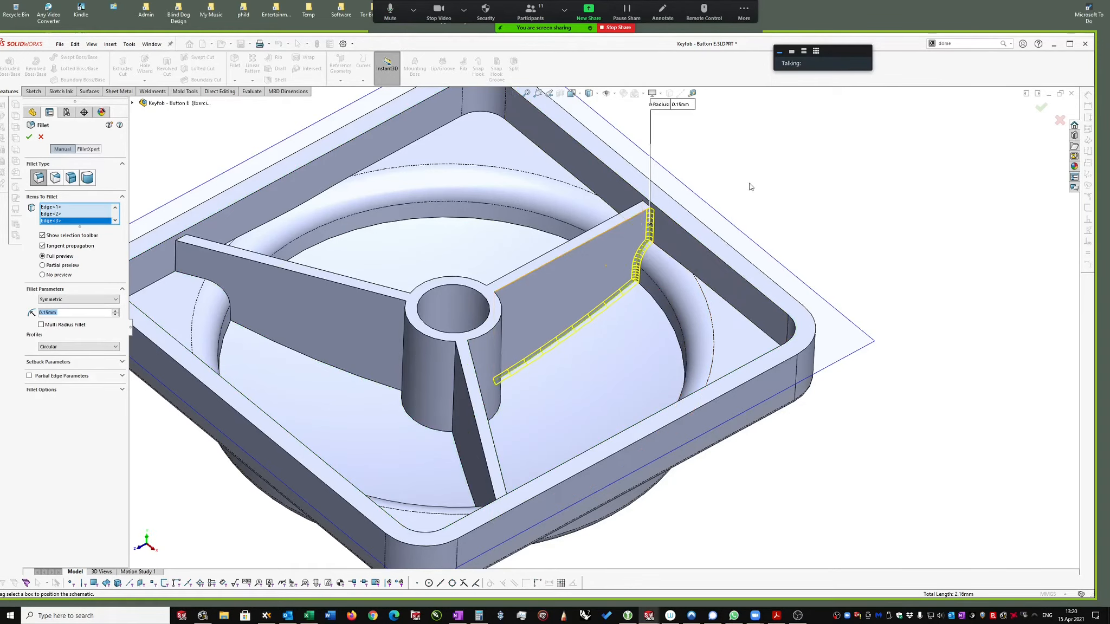
pyautogui.click(1059, 119)
# Step: Roll the model back to just before the rib feature, exposing the bare shelled interior
pyautogui.moveTo(807, 198); pyautogui.dragTo(644, 314, button='middle')
pyautogui.scroll(-5, 644, 315)
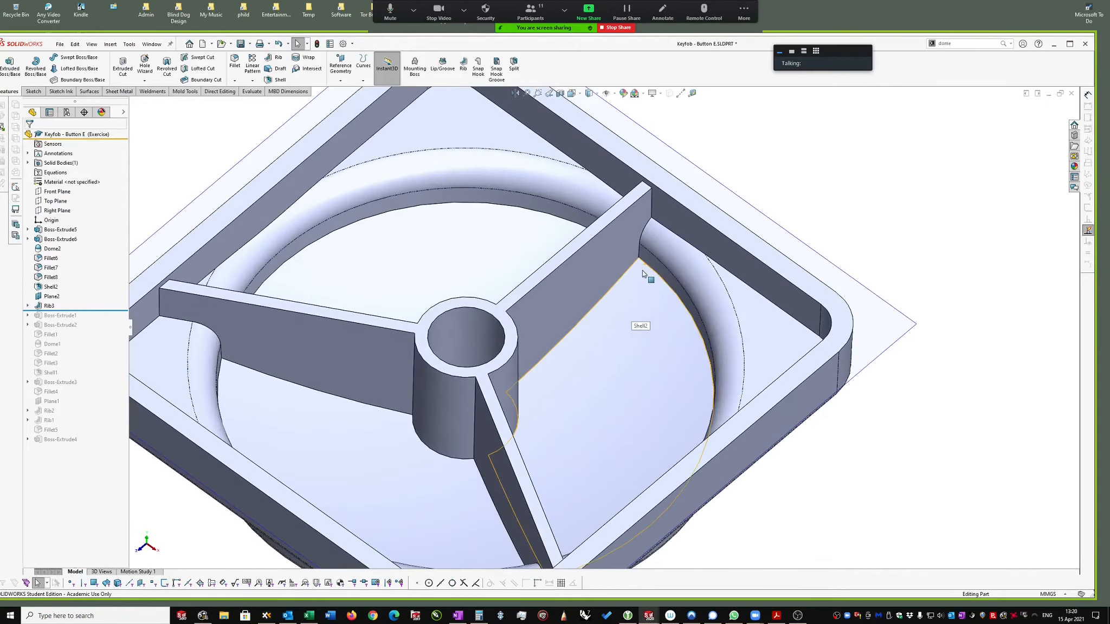
pyautogui.click(641, 279)
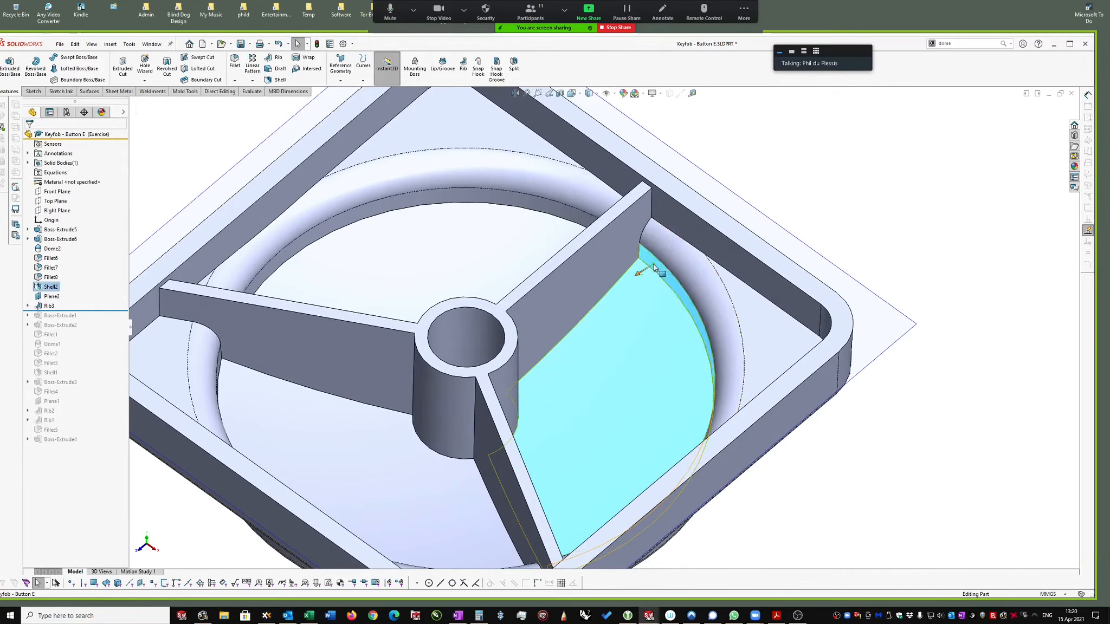
pyautogui.click(902, 228)
pyautogui.click(753, 285)
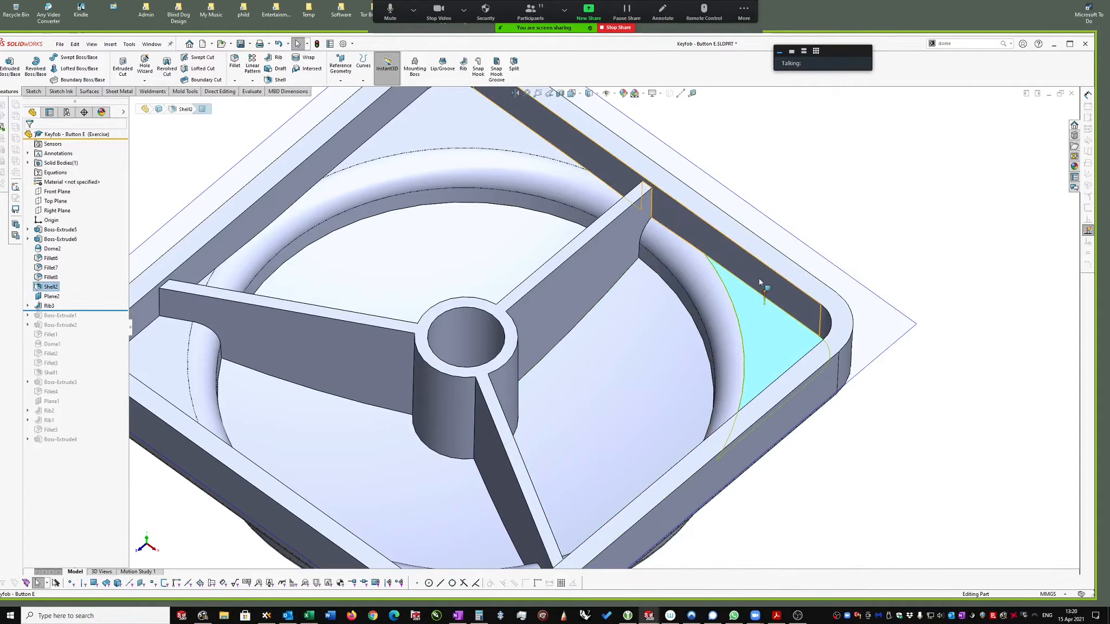
pyautogui.click(834, 237)
pyautogui.press('f')
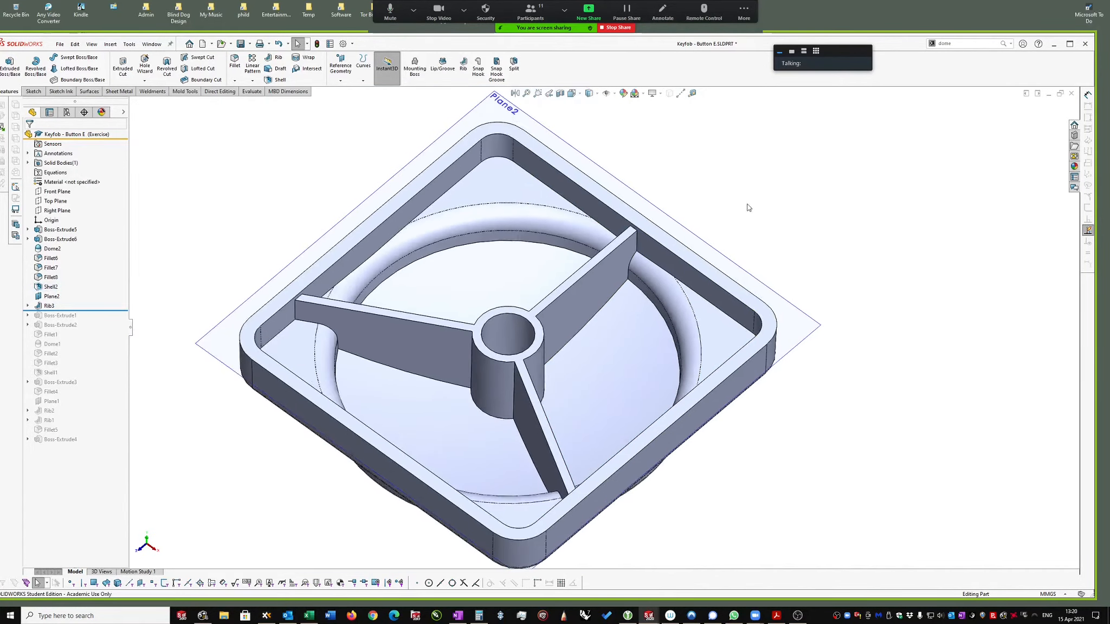
pyautogui.moveTo(95, 311); pyautogui.dragTo(96, 301)
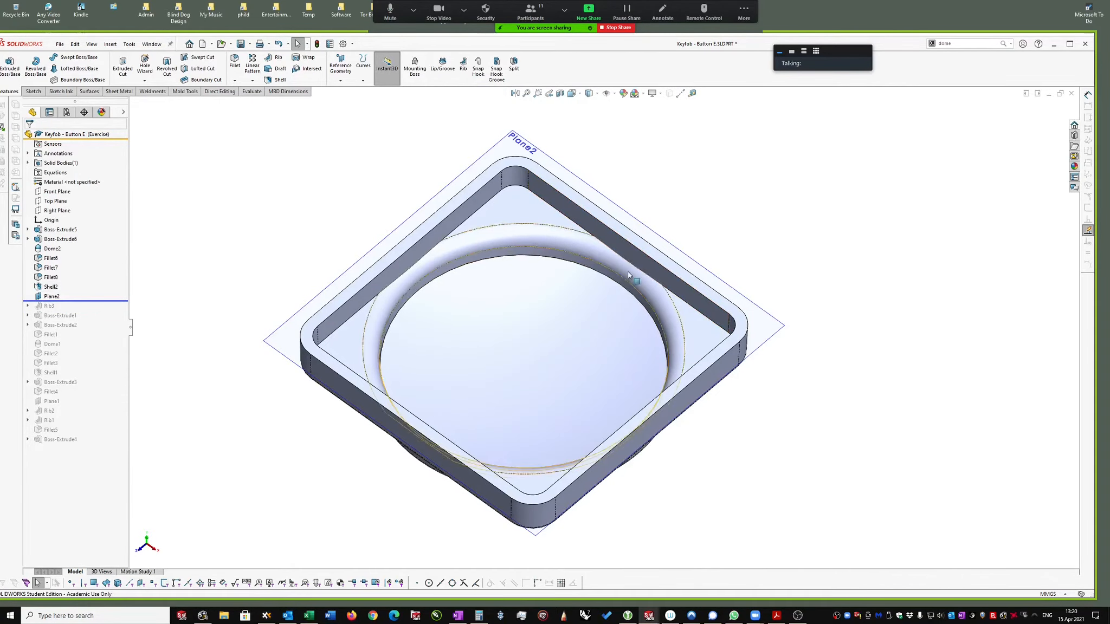
# Step: Fillet the shell's flat inner floor and round central floor faces at 0.2 mm, and roll the model forward past the rib
pyautogui.scroll(-2, 605, 250)
pyautogui.click(505, 192)
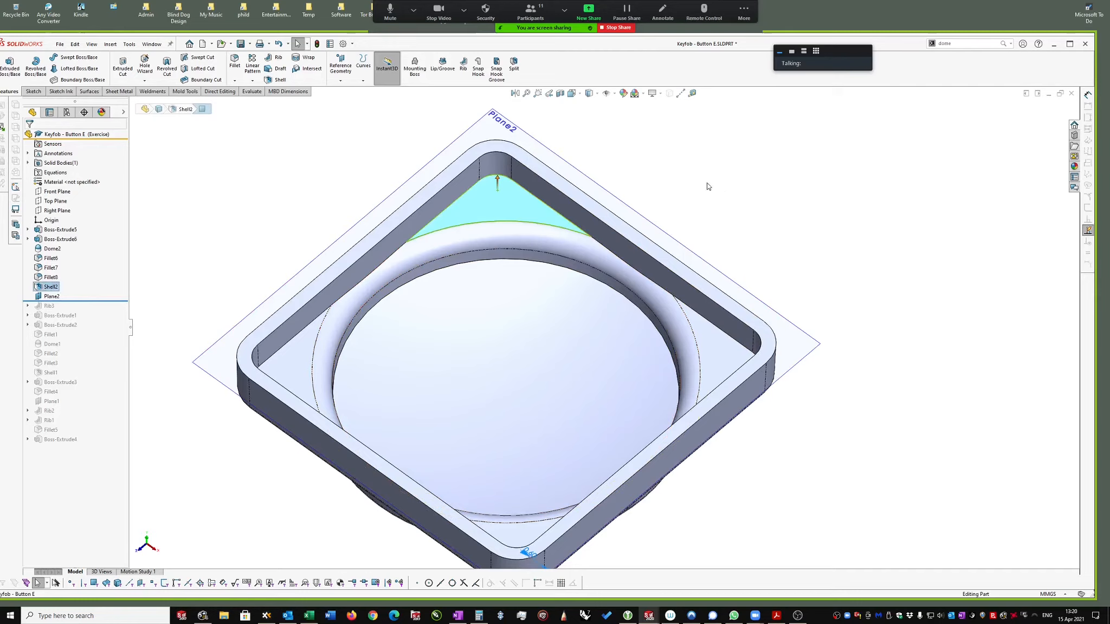
pyautogui.press('s')
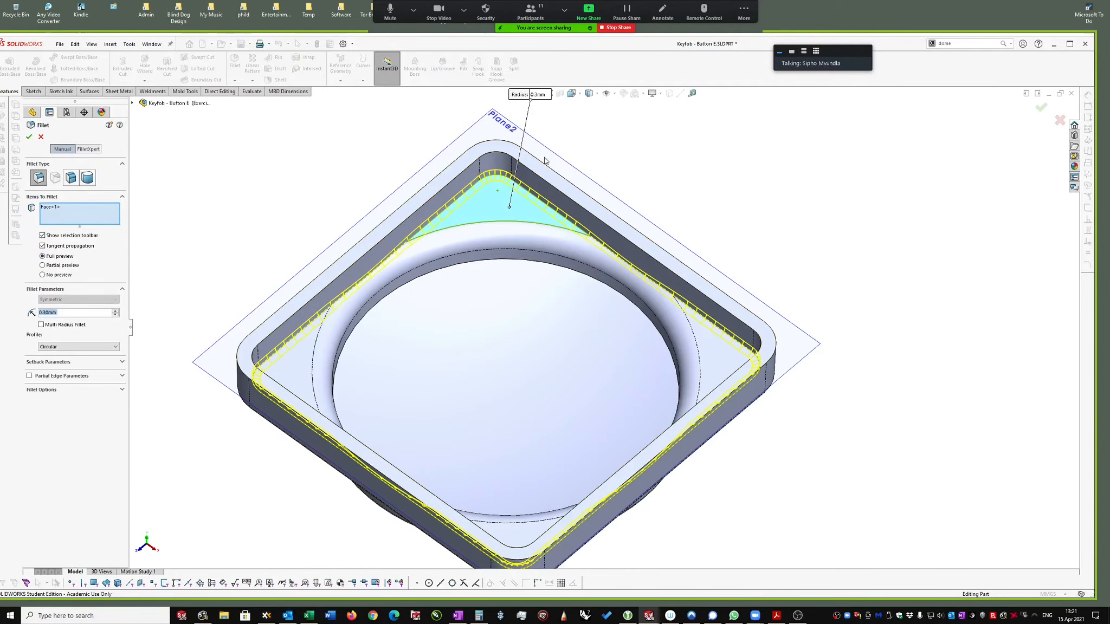
pyautogui.write('0.2')
pyautogui.press('Return')
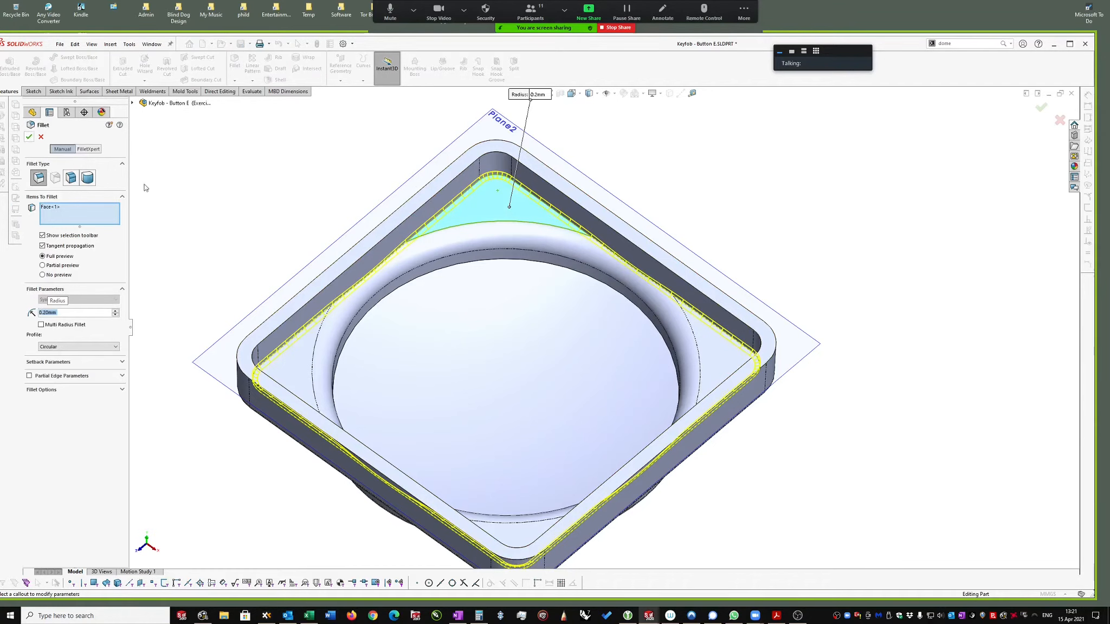
pyautogui.click(475, 298)
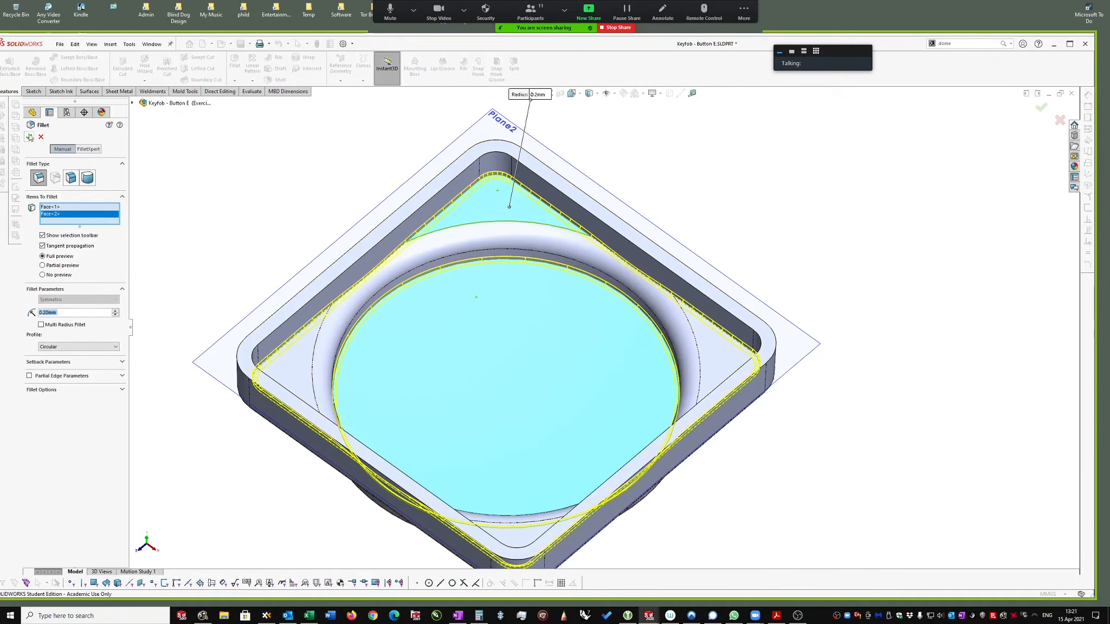
pyautogui.press('Return')
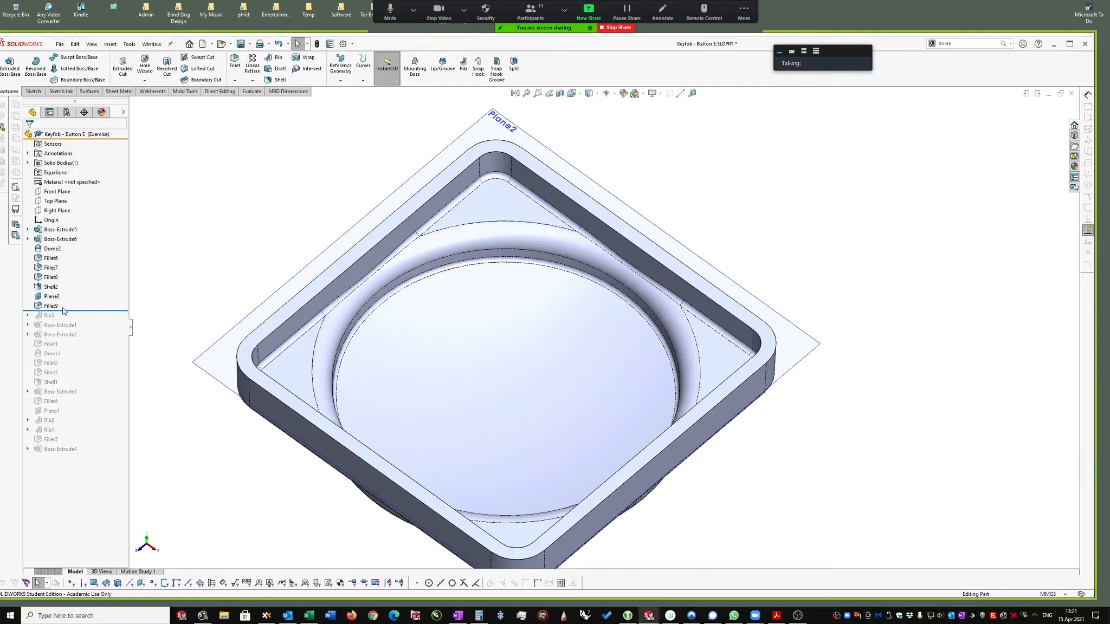
pyautogui.moveTo(103, 310); pyautogui.dragTo(100, 322)
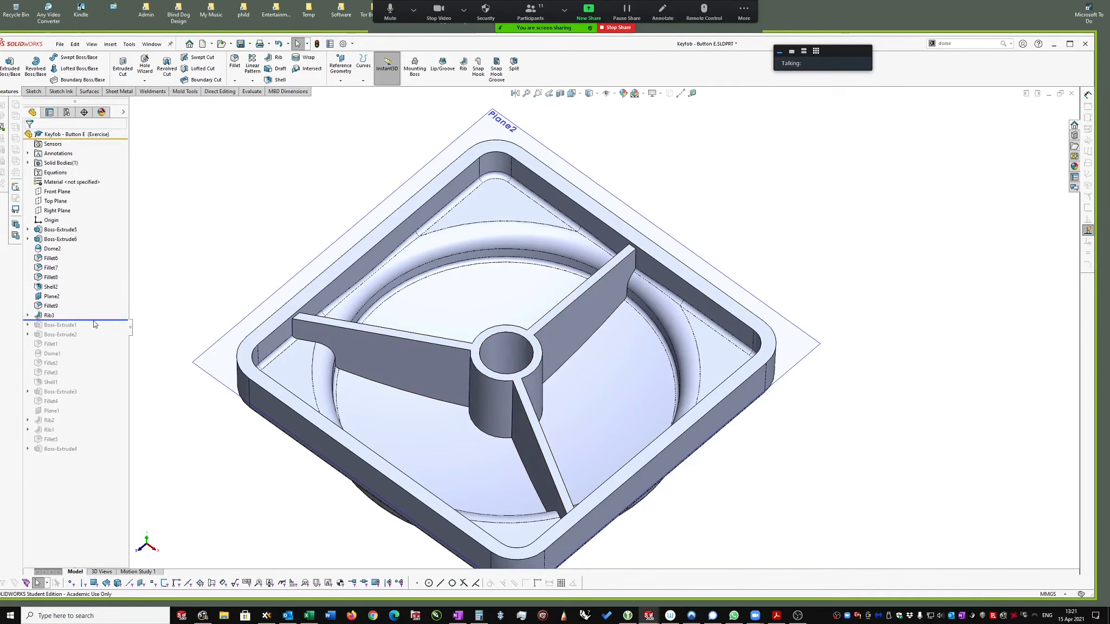
pyautogui.scroll(-3, 699, 241)
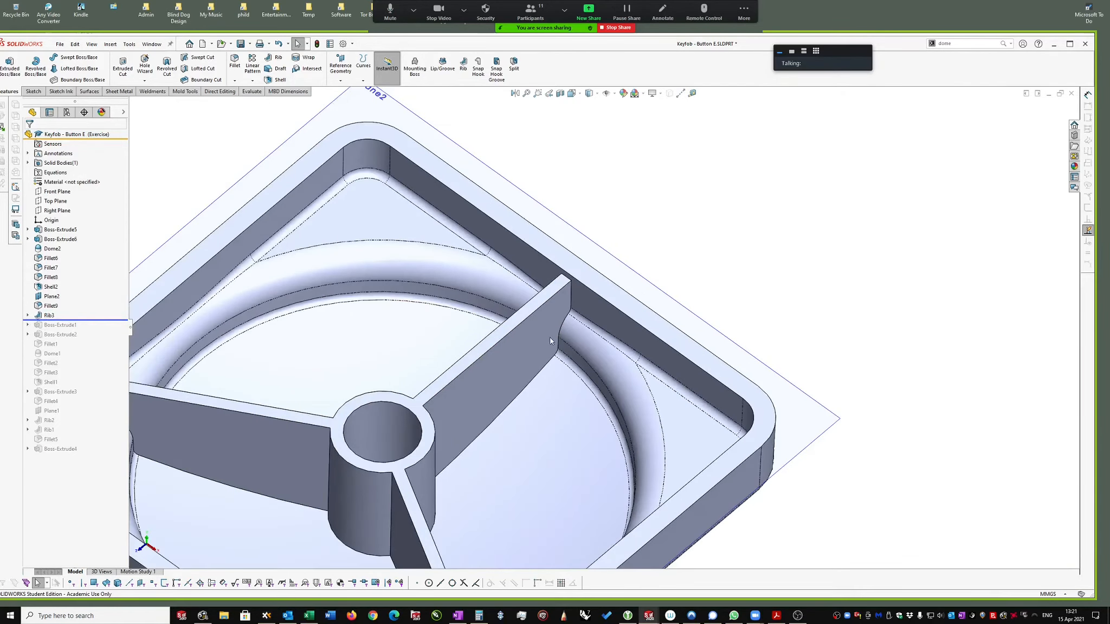
pyautogui.click(569, 294)
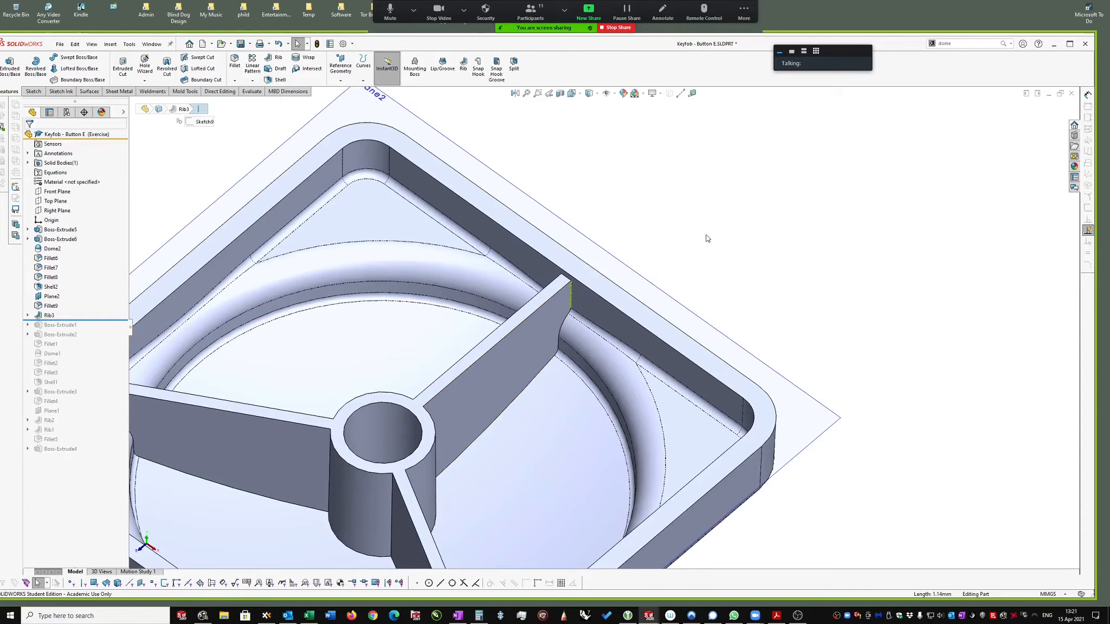
pyautogui.moveTo(661, 275); pyautogui.dragTo(689, 262, button='right')
pyautogui.moveTo(689, 262); pyautogui.dragTo(464, 402, button='middle')
pyautogui.click(433, 429)
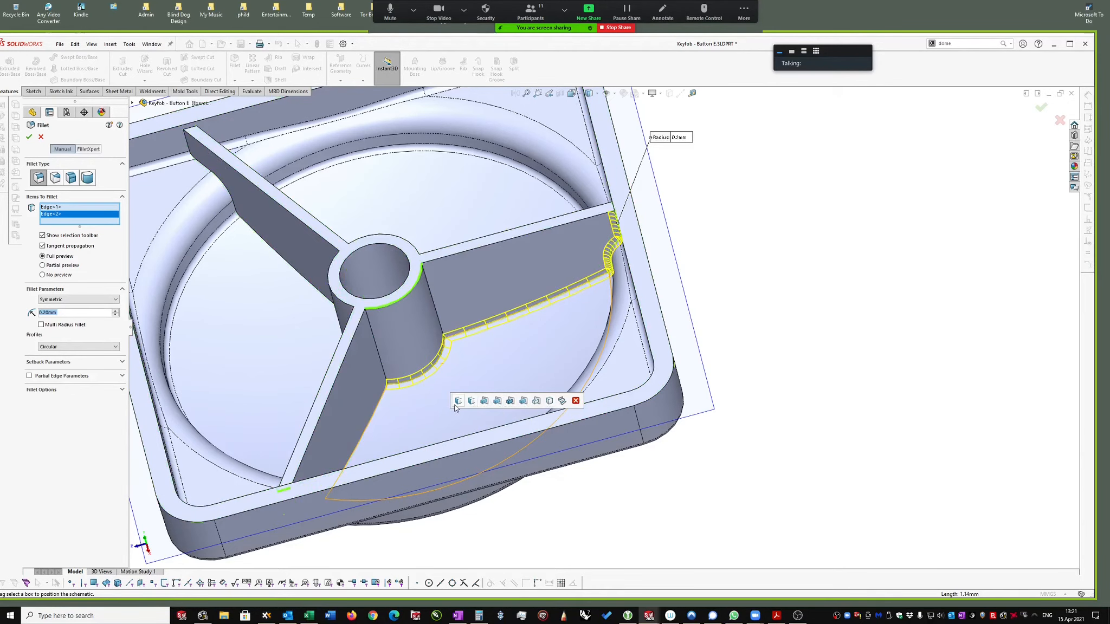
pyautogui.click(382, 399)
pyautogui.moveTo(489, 361); pyautogui.dragTo(520, 472, button='middle')
pyautogui.scroll(2, 449, 293)
pyautogui.scroll(-1, 519, 473)
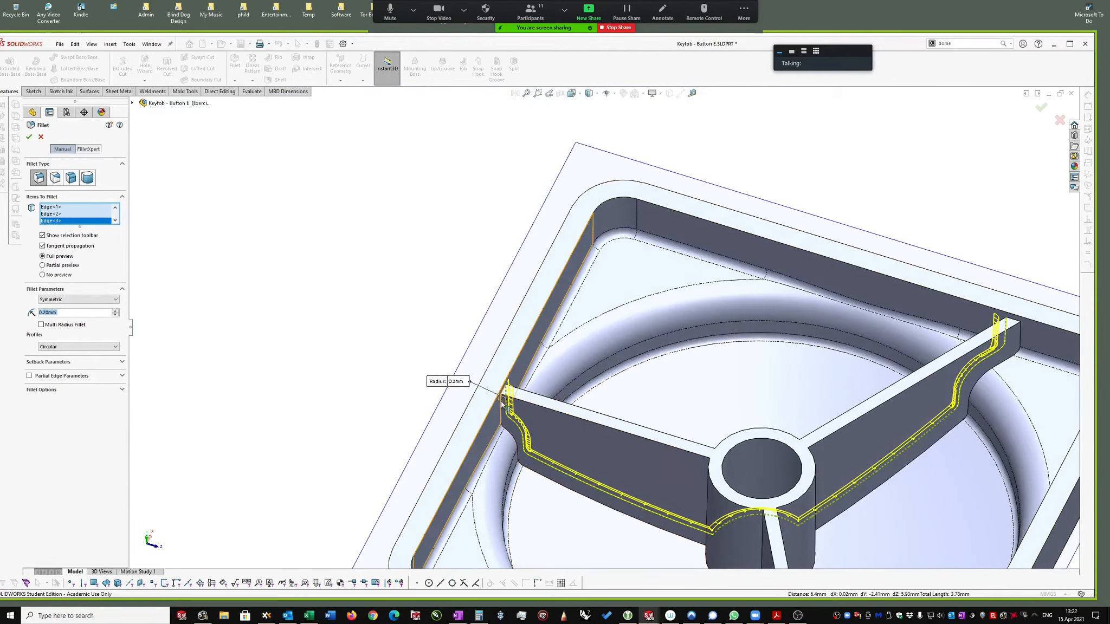
pyautogui.scroll(-1, 502, 409)
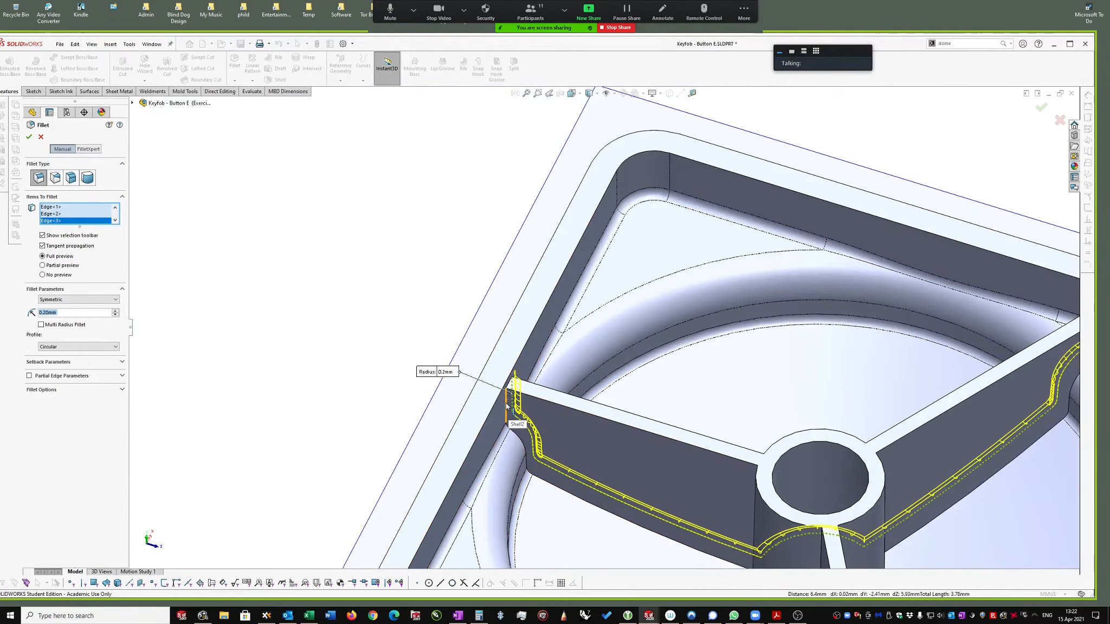
pyautogui.click(507, 404)
pyautogui.moveTo(590, 438); pyautogui.dragTo(618, 403, button='middle')
pyautogui.click(602, 426)
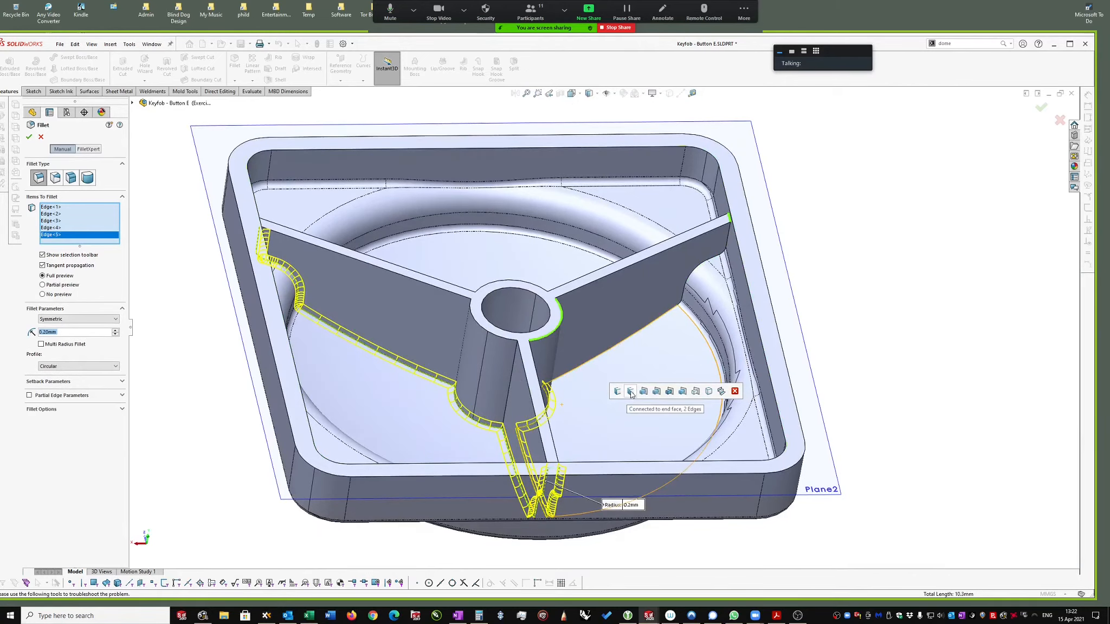
pyautogui.click(568, 372)
pyautogui.moveTo(766, 224); pyautogui.dragTo(204, 416, button='middle')
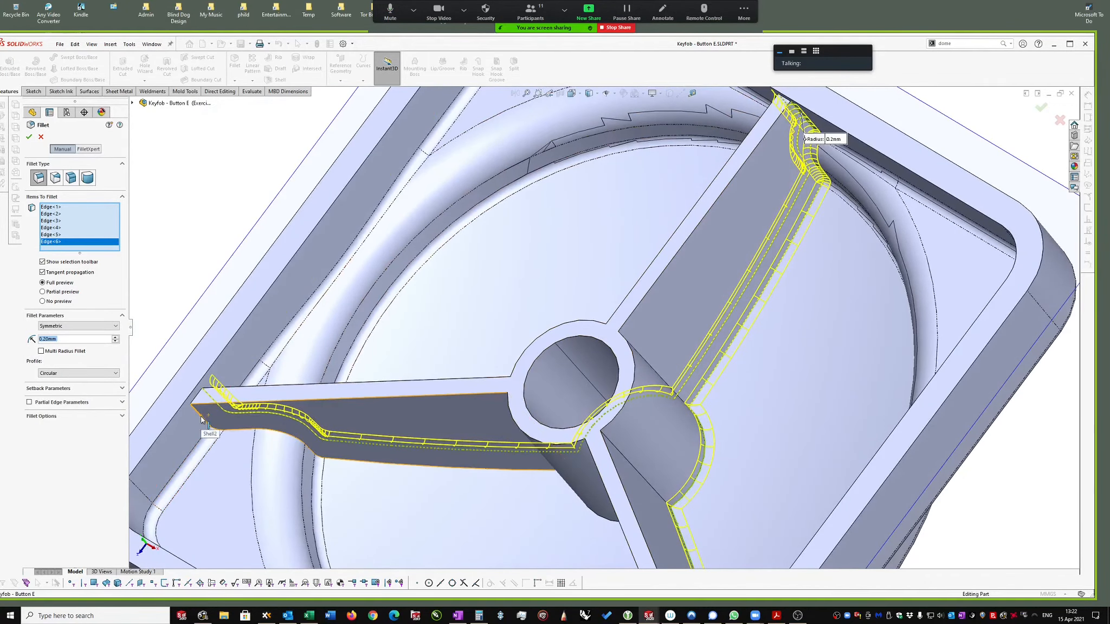
pyautogui.click(204, 420)
pyautogui.moveTo(290, 453); pyautogui.dragTo(551, 481, button='middle')
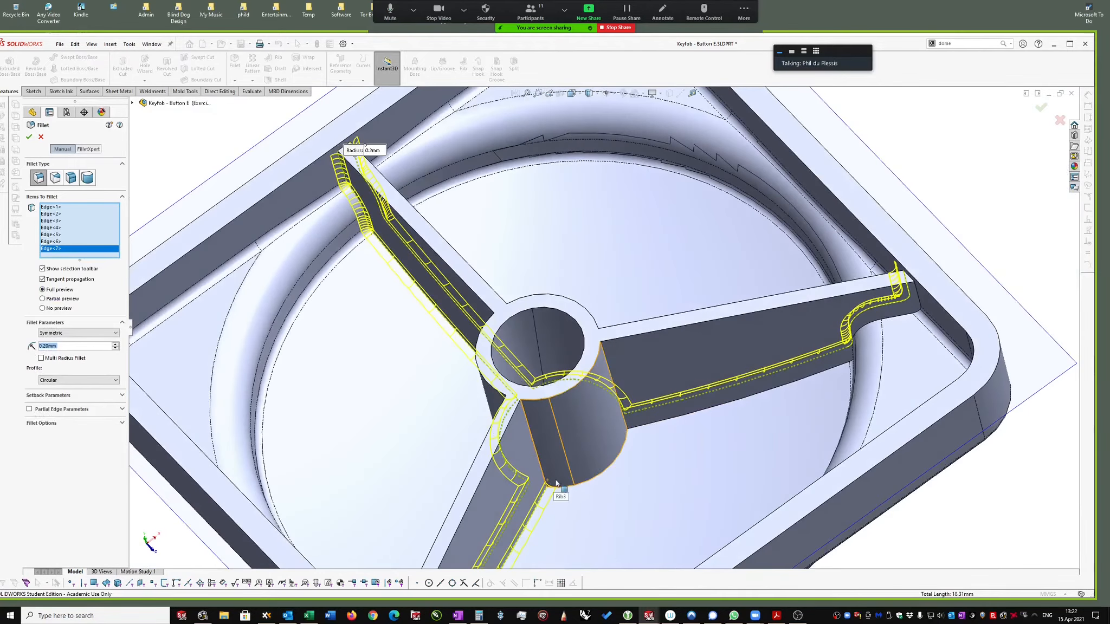
pyautogui.click(591, 484)
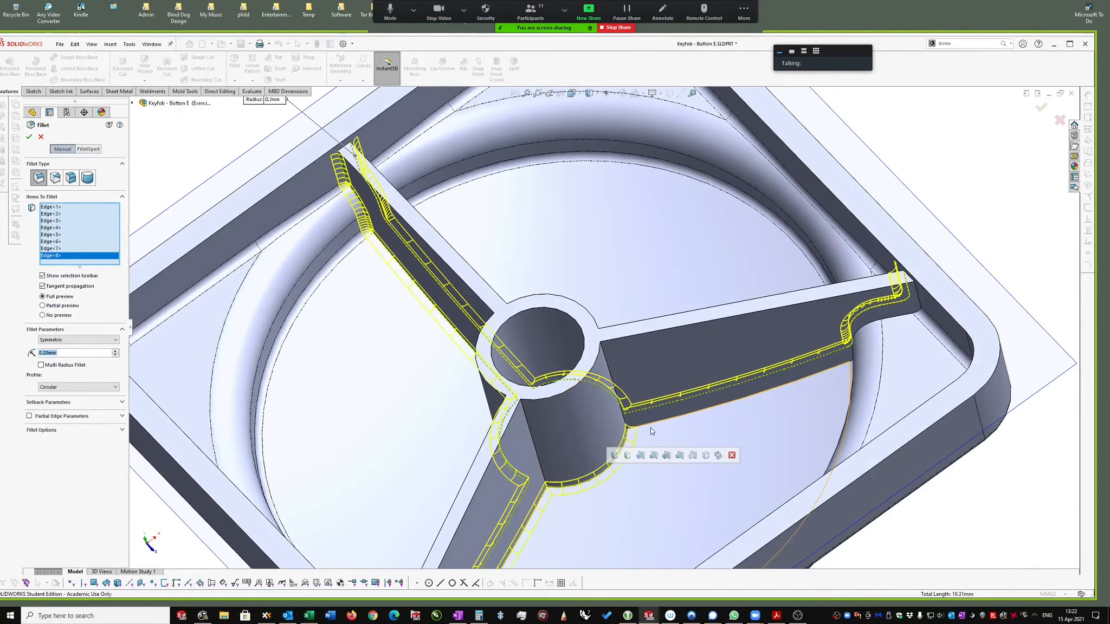
pyautogui.press('Escape')
# Step: Fillet the edges where the three ribs meet the central boss, floor and side walls with a 0.2 mm radius
pyautogui.scroll(3, 888, 205)
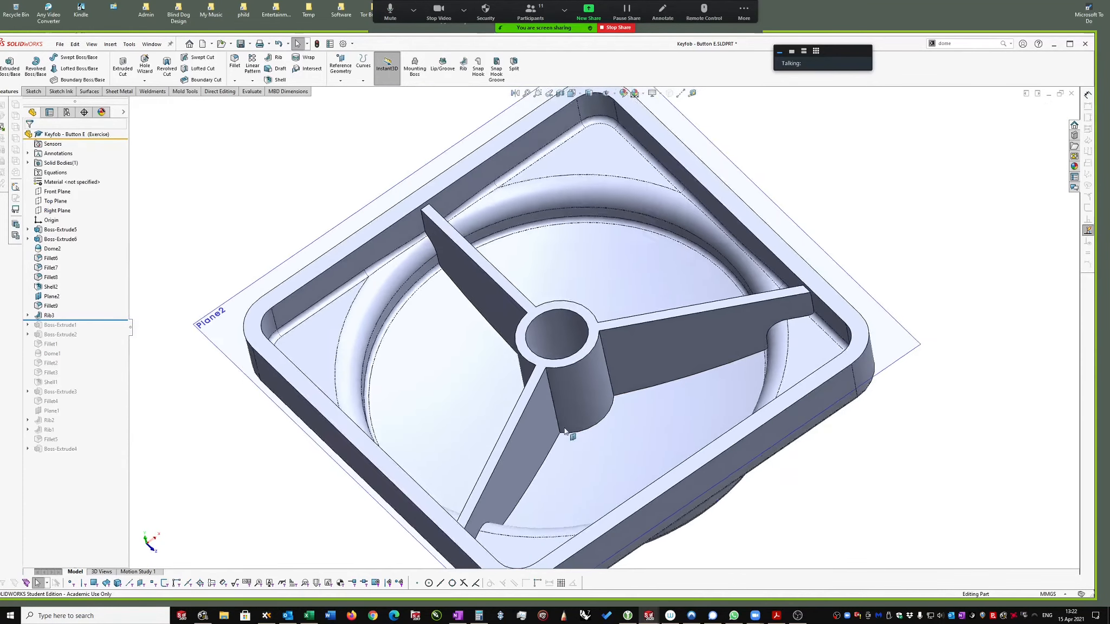
pyautogui.click(550, 386)
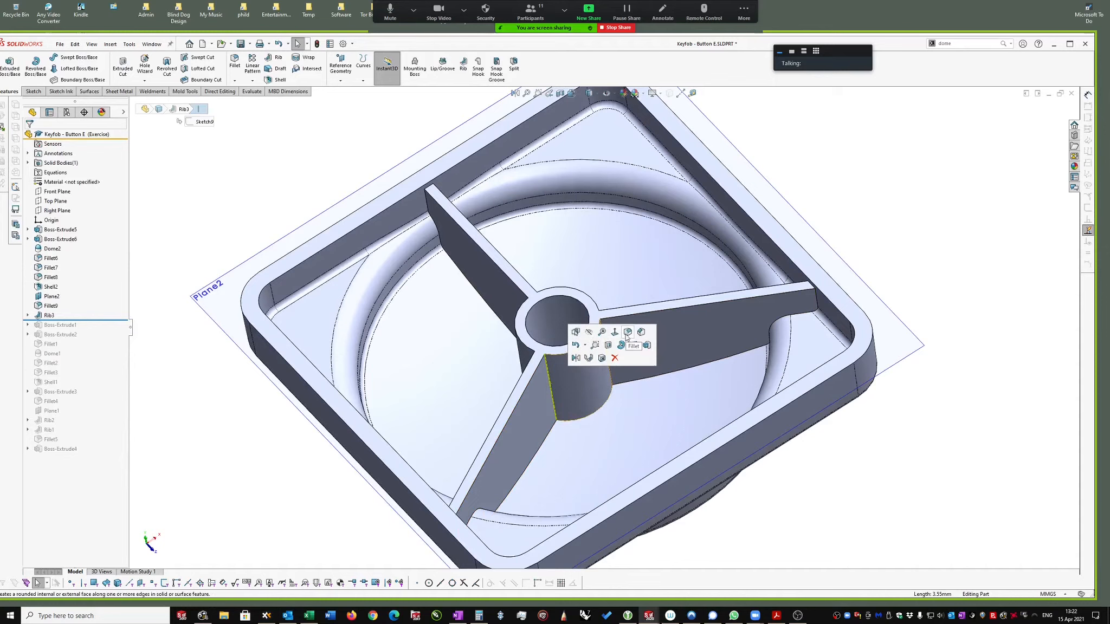
pyautogui.click(603, 332)
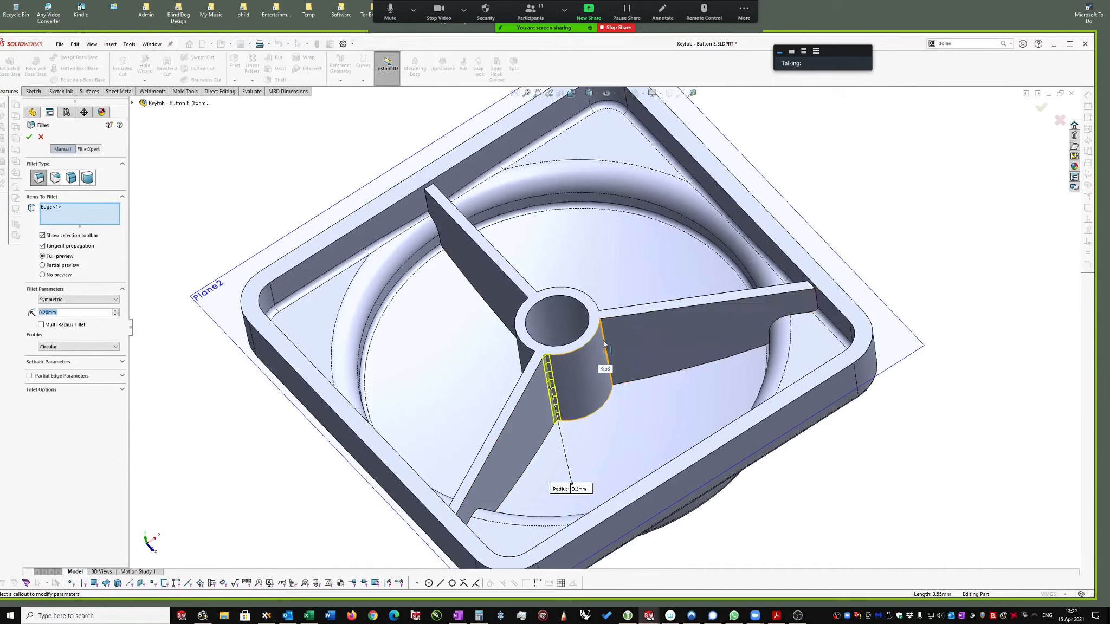
pyautogui.click(606, 347)
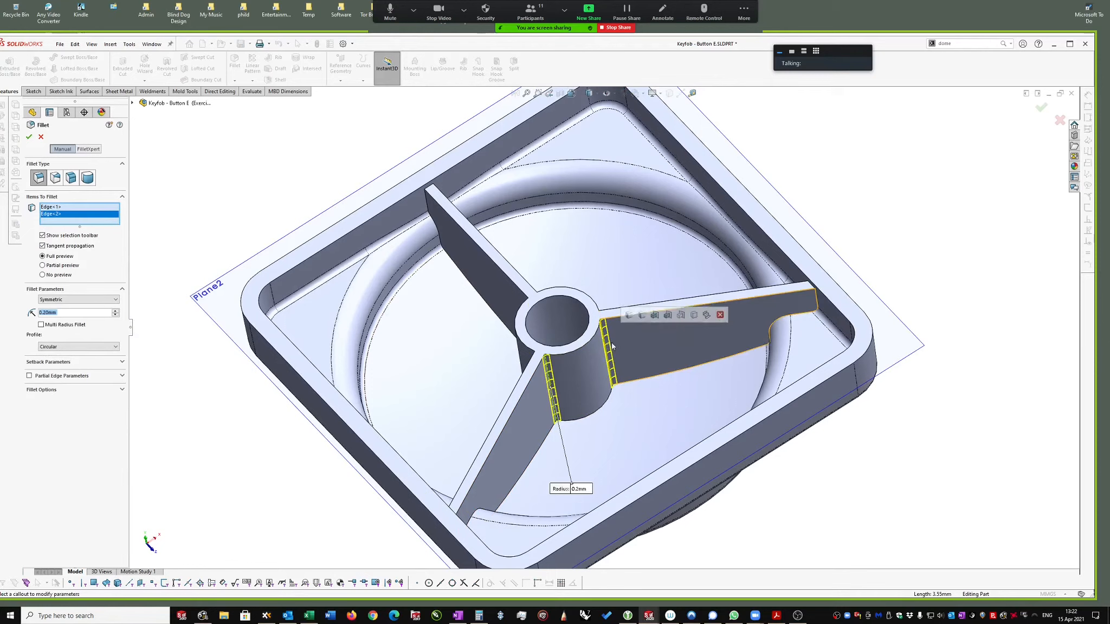
pyautogui.click(628, 315)
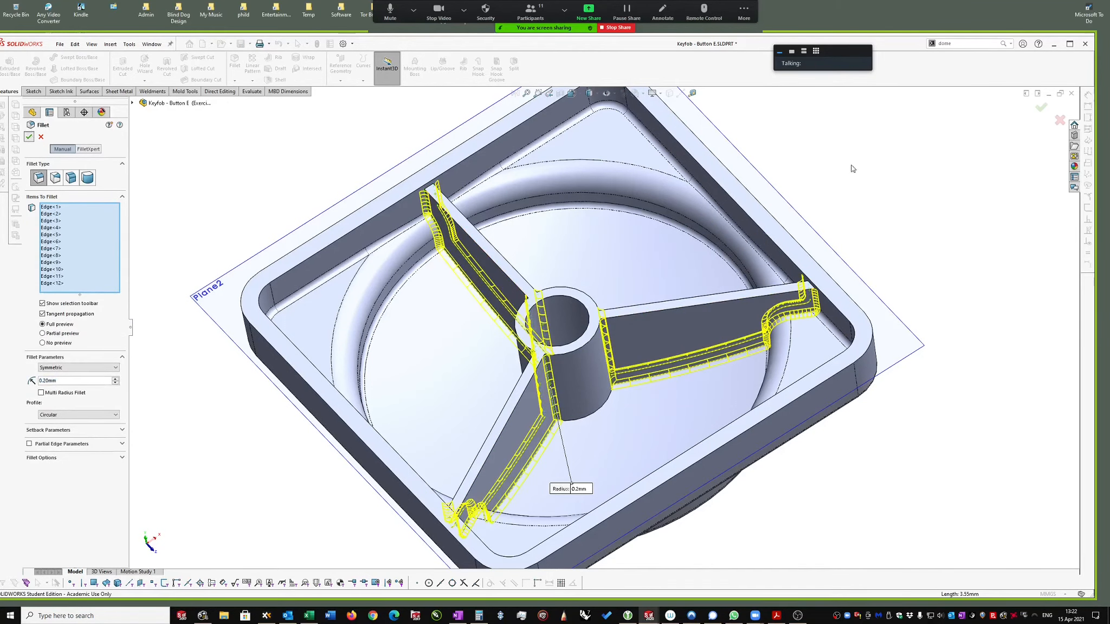
pyautogui.press('Return')
pyautogui.moveTo(836, 211); pyautogui.dragTo(689, 370, button='middle')
pyautogui.moveTo(792, 308); pyautogui.dragTo(153, 359, button='middle')
pyautogui.scroll(3, 749, 281)
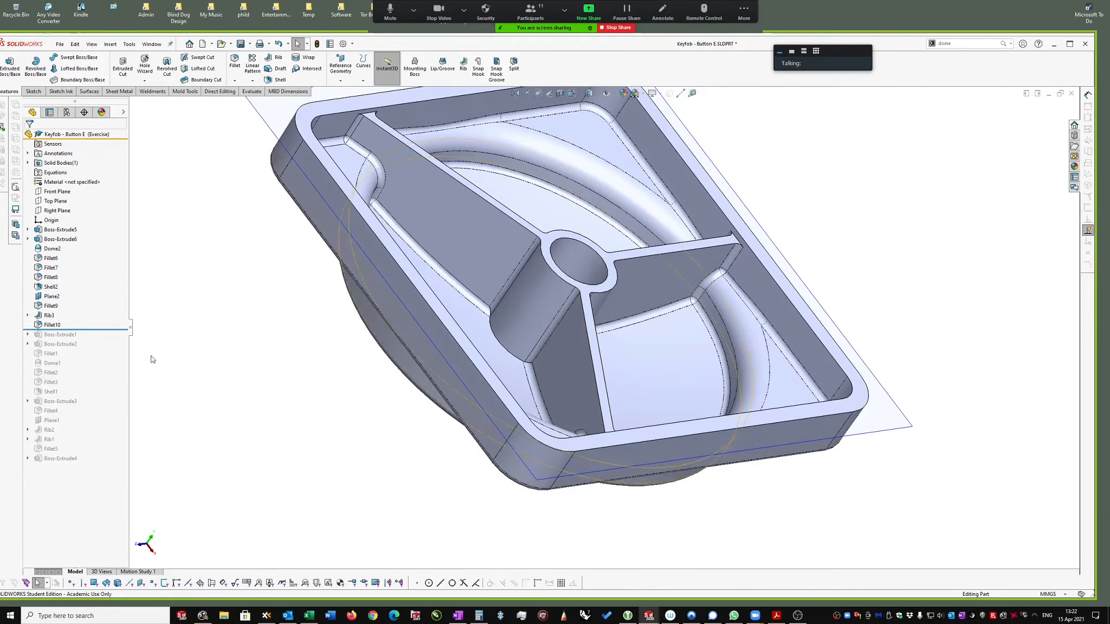
pyautogui.moveTo(491, 388); pyautogui.dragTo(532, 394, button='middle')
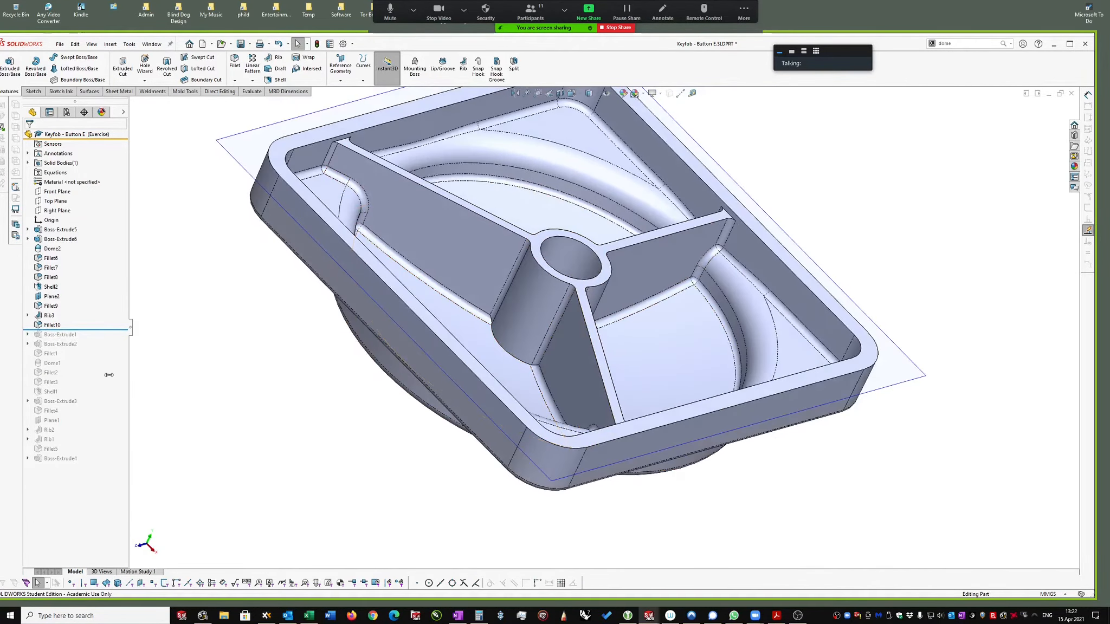
pyautogui.moveTo(346, 359); pyautogui.dragTo(621, 401, button='middle')
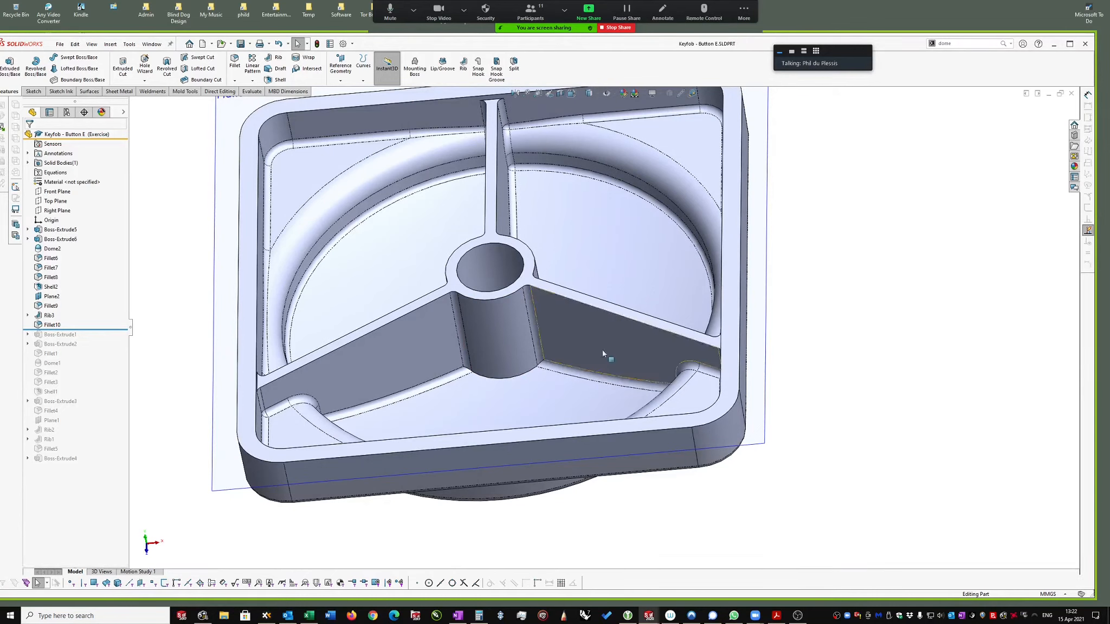
# Step: Fillet the edges where the central boss meets the shell's inner floor between the ribs
pyautogui.press('s')
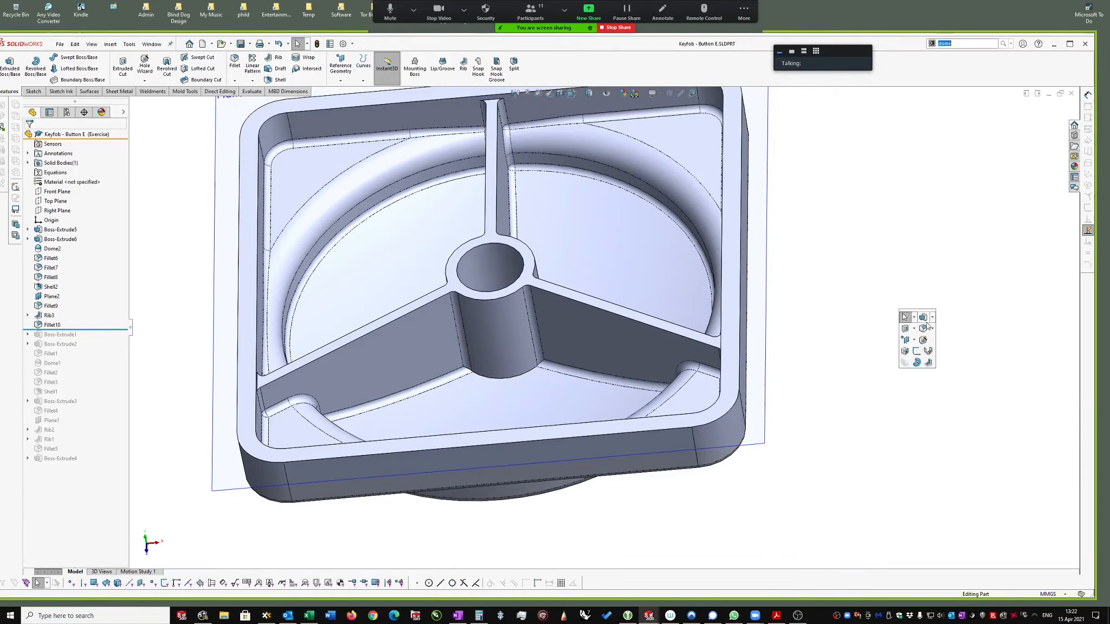
pyautogui.click(499, 378)
pyautogui.moveTo(635, 289); pyautogui.dragTo(487, 363, button='middle')
pyautogui.click(481, 396)
pyautogui.click(491, 342)
pyautogui.moveTo(657, 253); pyautogui.dragTo(40, 160, button='middle')
pyautogui.click(30, 137)
pyautogui.moveTo(791, 218); pyautogui.dragTo(789, 222, button='middle')
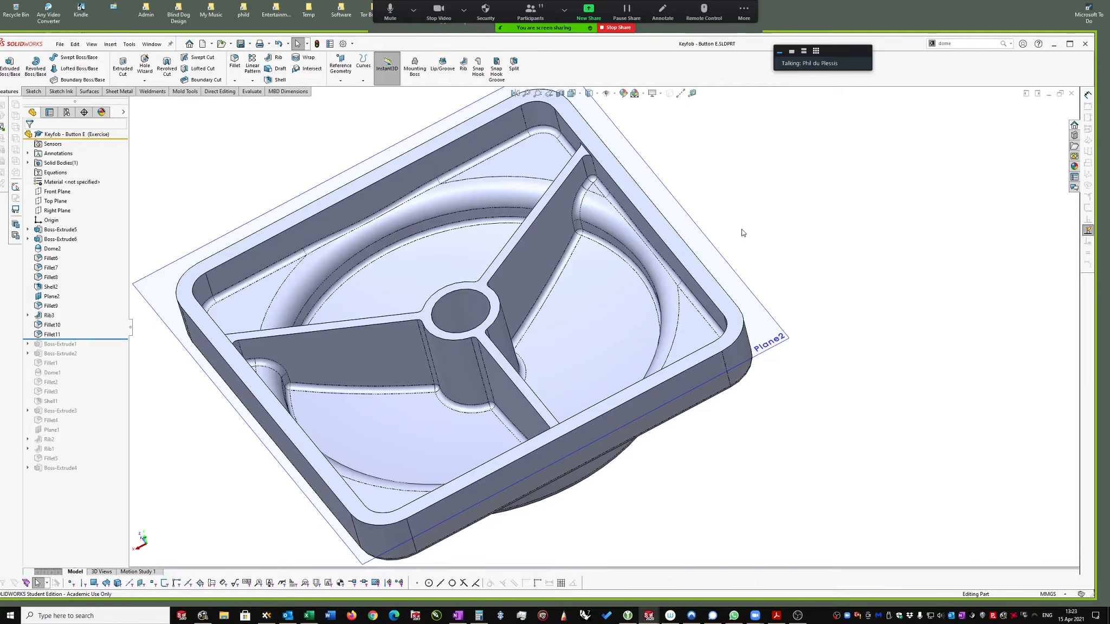
# Step: Roll the model back to just after the rib feature, before the two fillets that follow it
pyautogui.moveTo(496, 307)
pyautogui.mouseDown(button='middle')
pyautogui.moveTo(490, 297)
pyautogui.moveTo(514, 296)
pyautogui.mouseUp(button='middle')
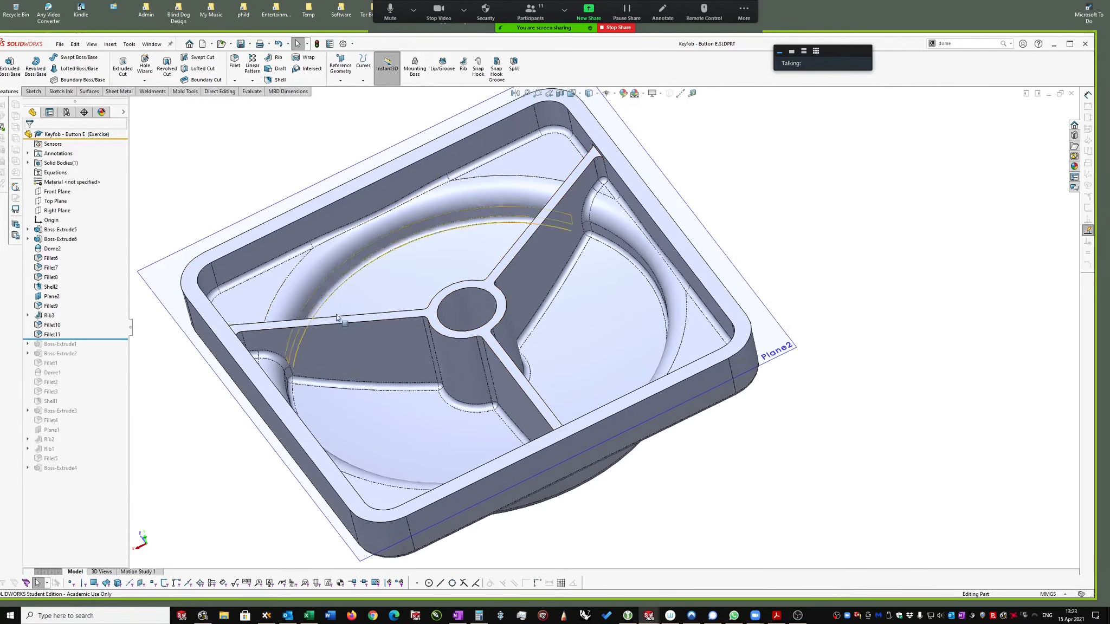
pyautogui.moveTo(453, 316); pyautogui.dragTo(454, 311, button='middle')
pyautogui.moveTo(100, 337); pyautogui.dragTo(96, 330)
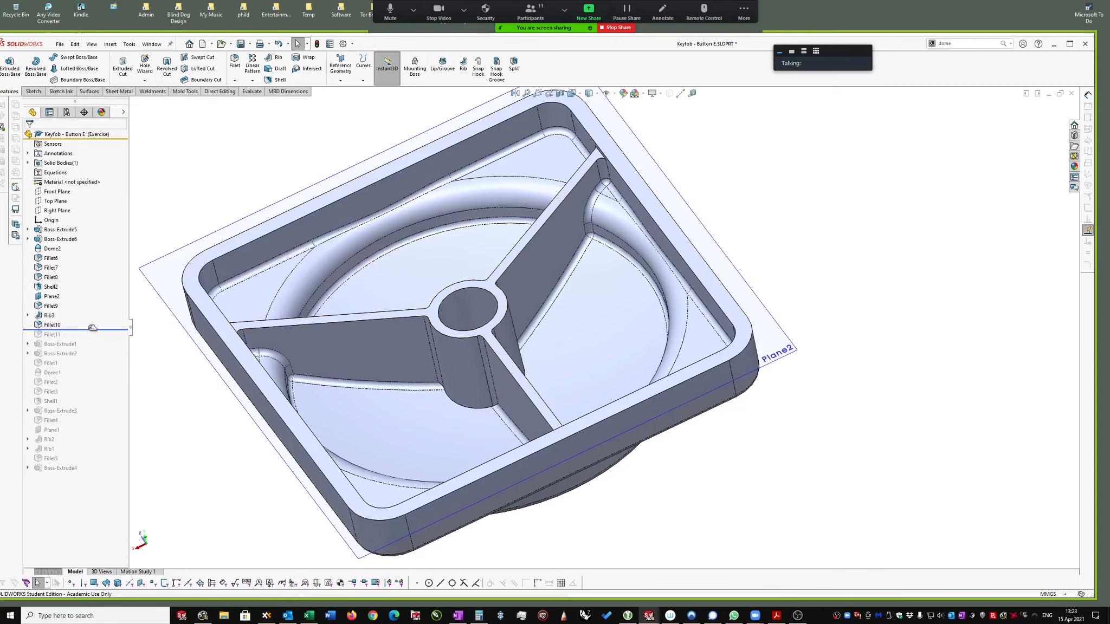
pyautogui.moveTo(93, 327); pyautogui.dragTo(93, 320)
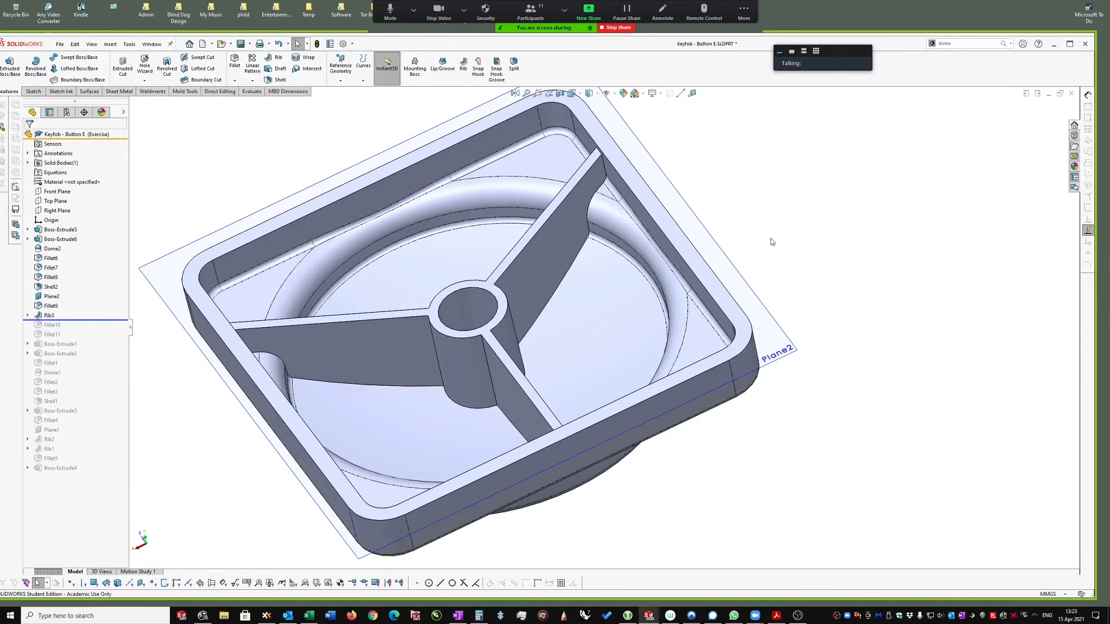
# Step: Start a sketch on the rib's top face and draw an origin-centred circle about 2.86 mm in diameter around the central boss
pyautogui.click(507, 302)
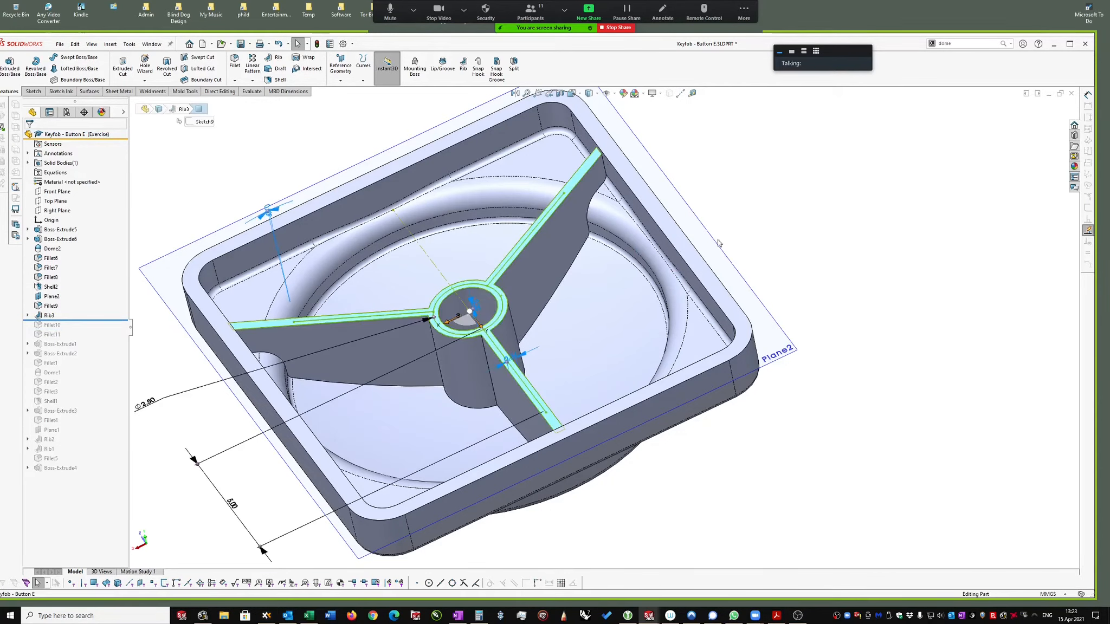
pyautogui.rightClick(764, 232)
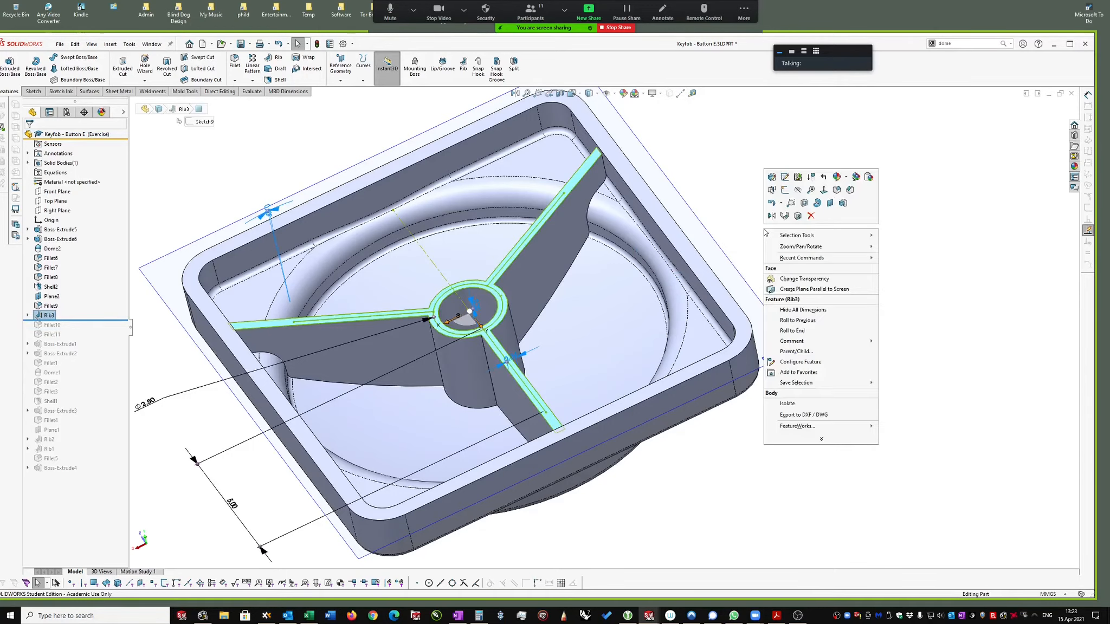
pyautogui.click(772, 191)
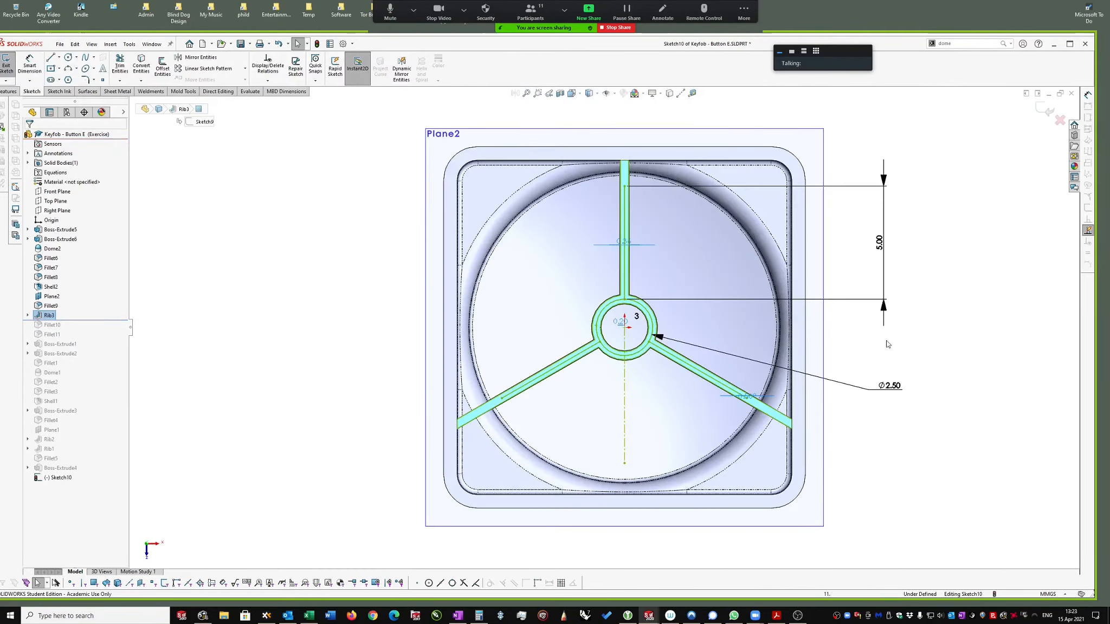
pyautogui.scroll(-4, 890, 349)
pyautogui.moveTo(809, 324); pyautogui.dragTo(869, 334, button='right')
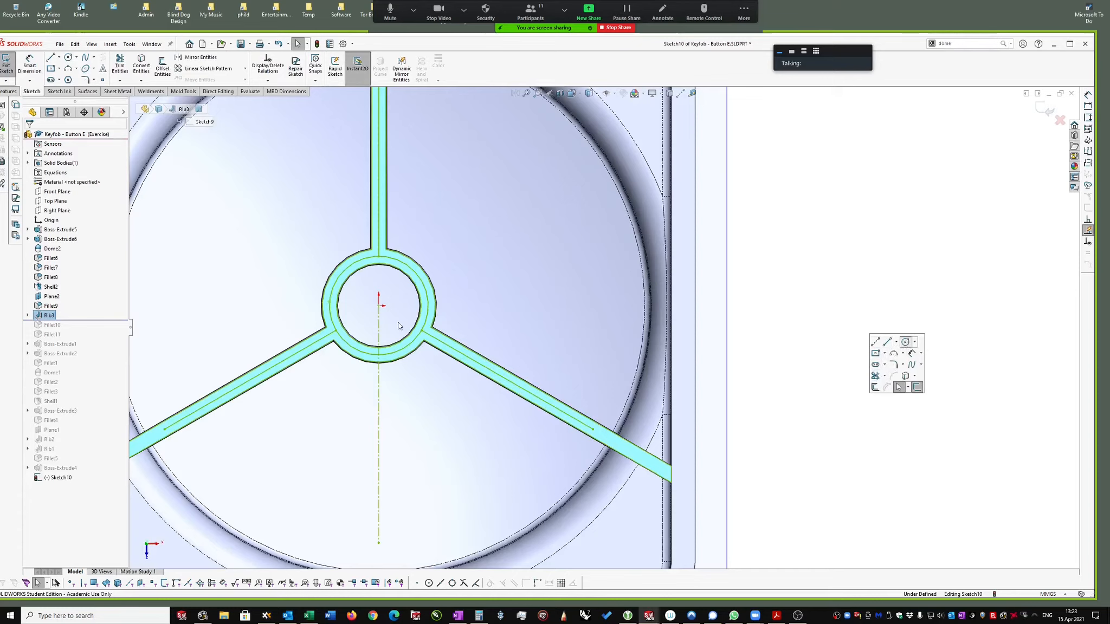
pyautogui.click(905, 342)
pyautogui.click(379, 305)
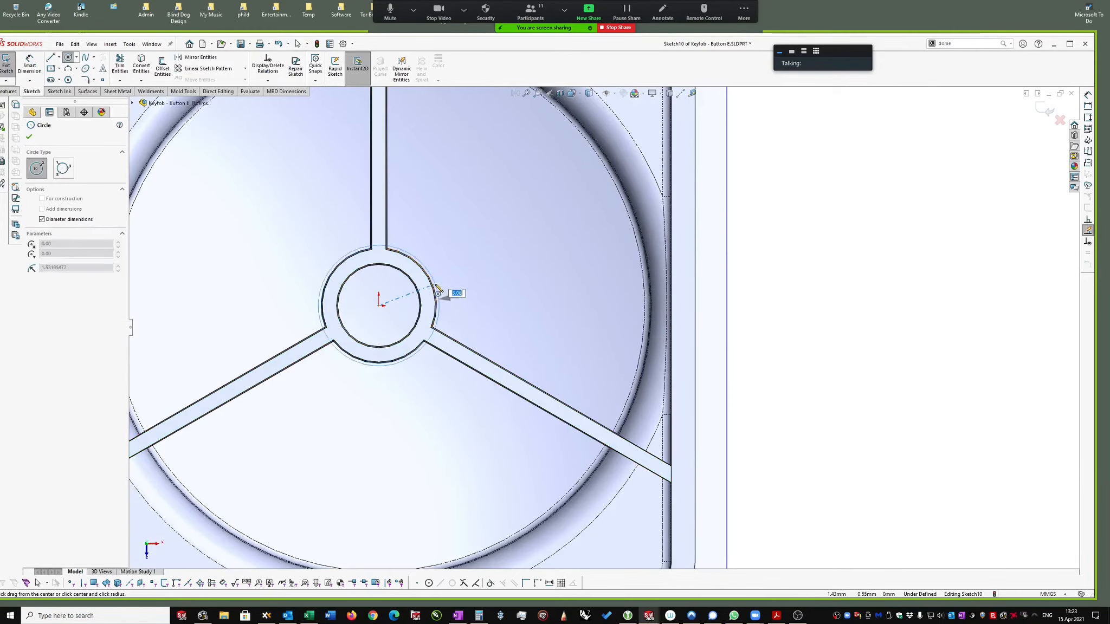
pyautogui.click(436, 297)
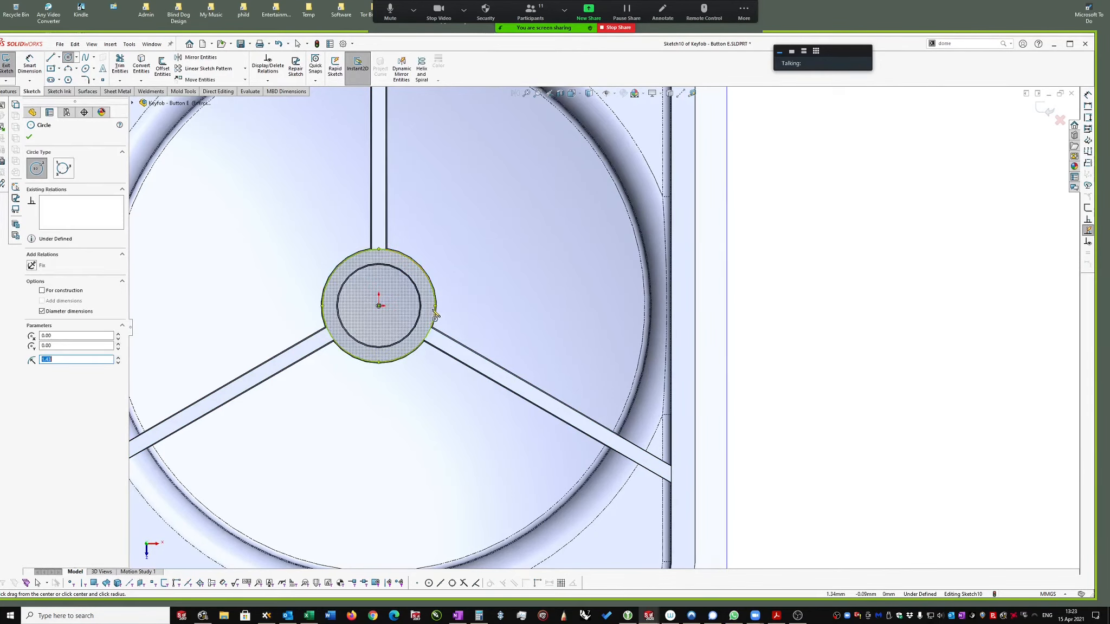
pyautogui.scroll(-10, 450, 306)
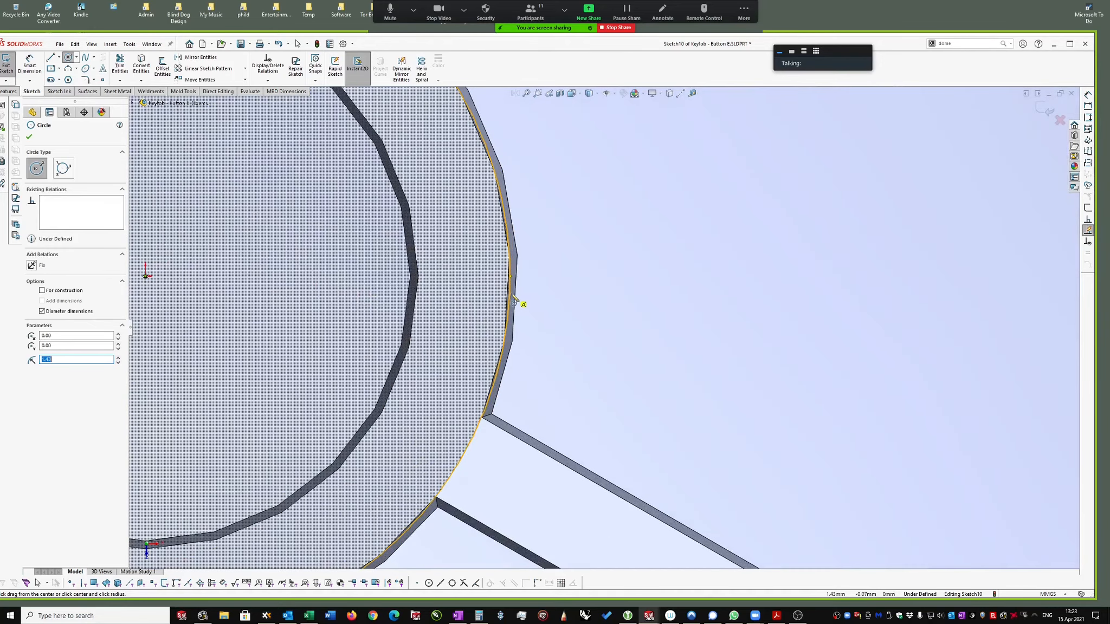
pyautogui.scroll(5, 421, 322)
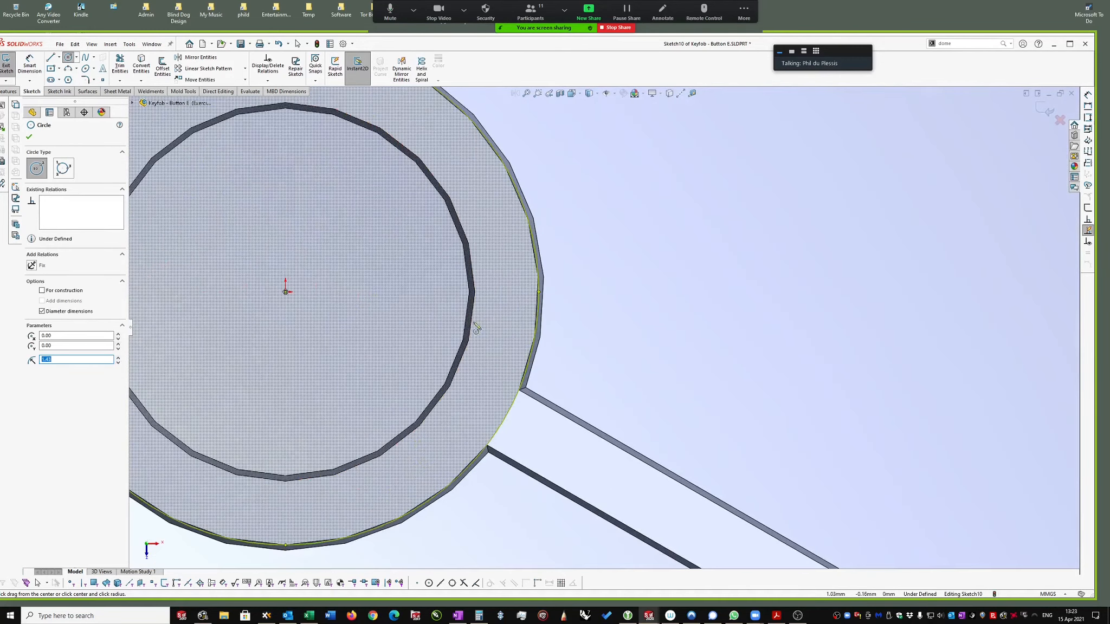
# Step: Convert the boss's inner hole edge into a circle in the sketch
pyautogui.press('Escape')
pyautogui.click(473, 313)
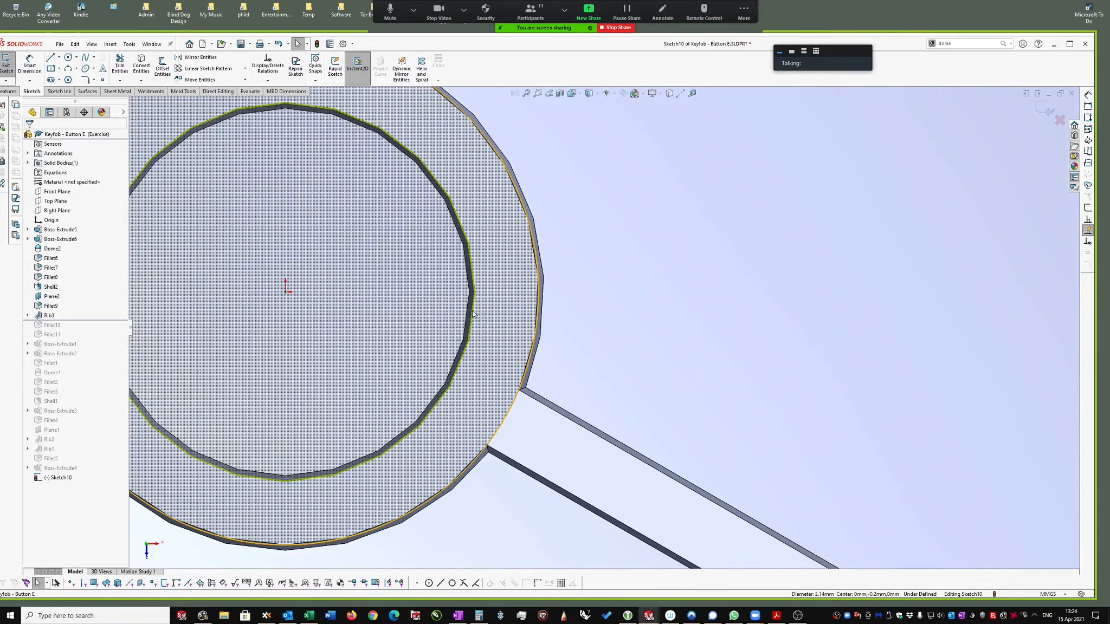
pyautogui.rightClick(474, 313)
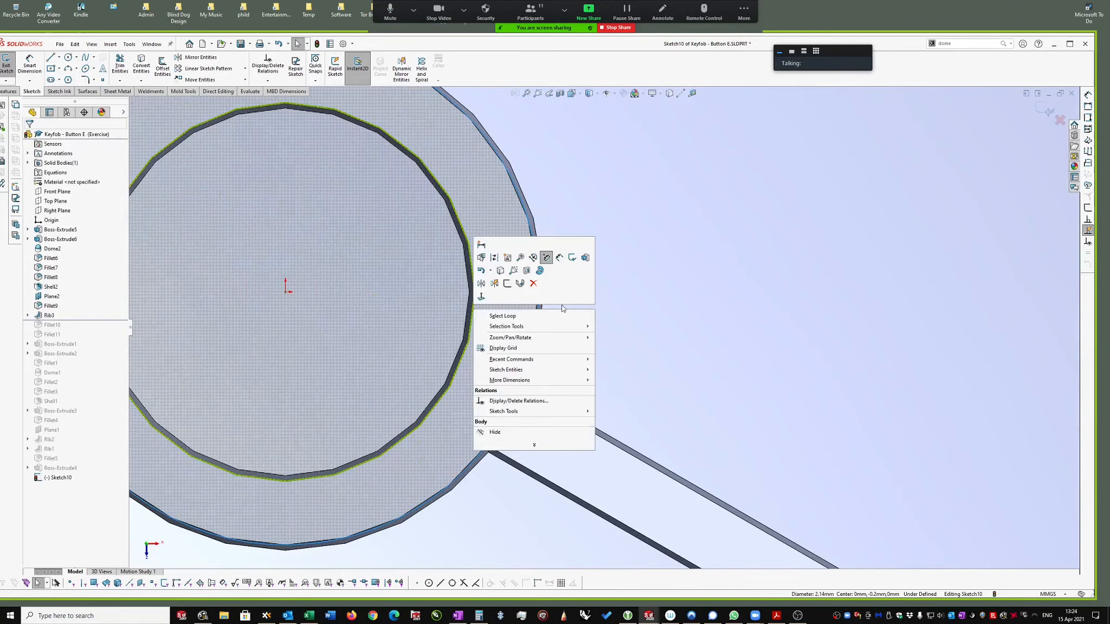
pyautogui.click(501, 271)
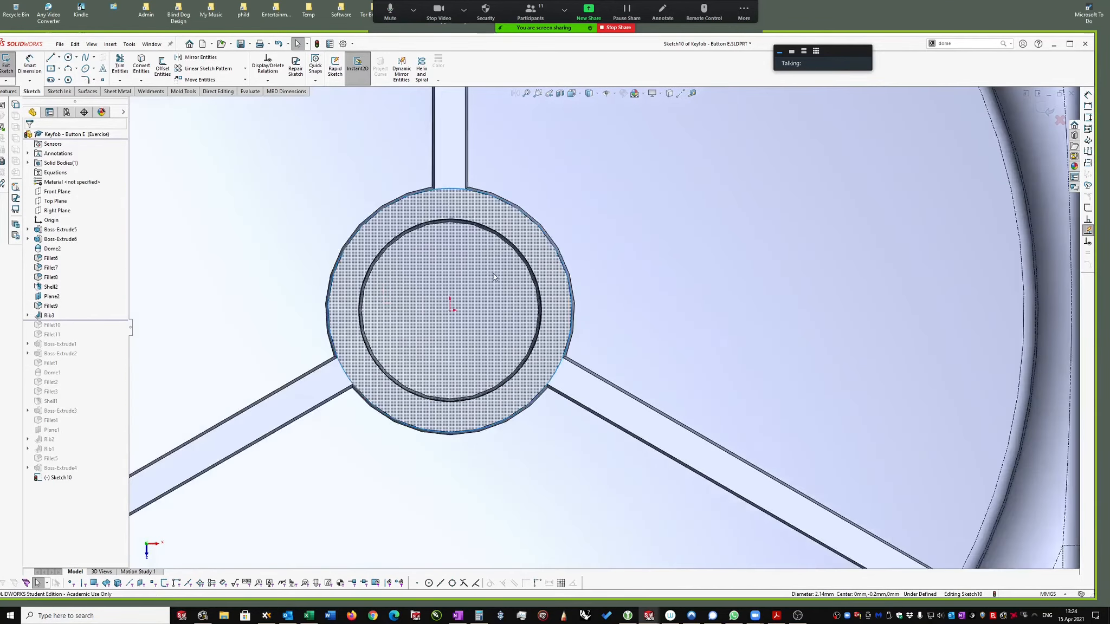
# Step: Dimension the outer circle's diameter, keeping it at 2.86 mm, and close the sketch
pyautogui.moveTo(938, 222); pyautogui.dragTo(935, 176, button='right')
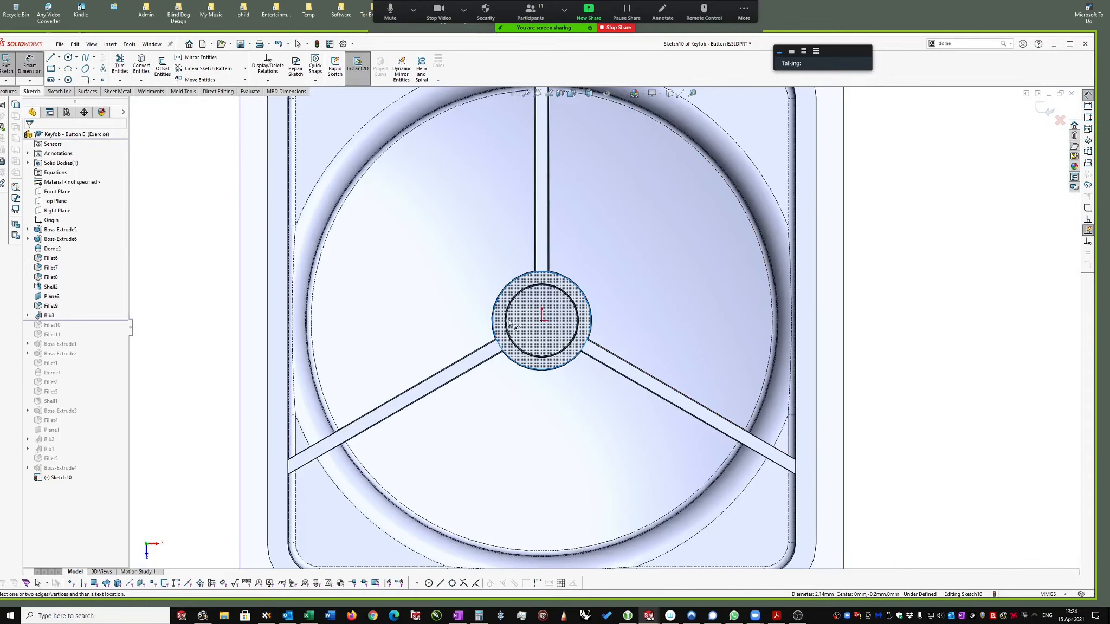
pyautogui.click(894, 195)
pyautogui.doubleClick(878, 193)
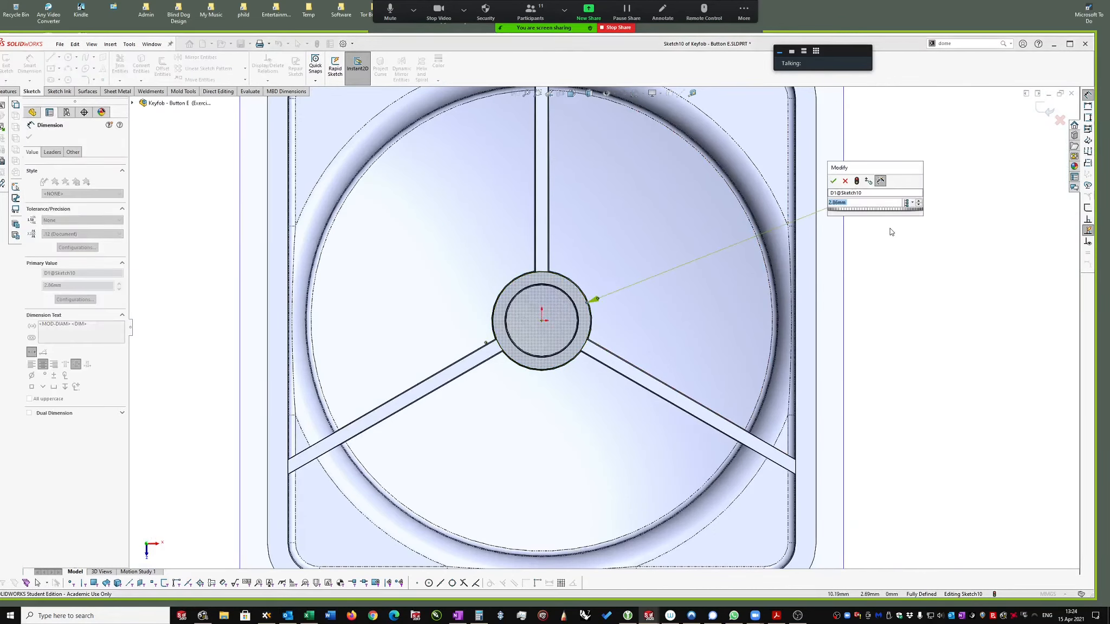
pyautogui.click(834, 182)
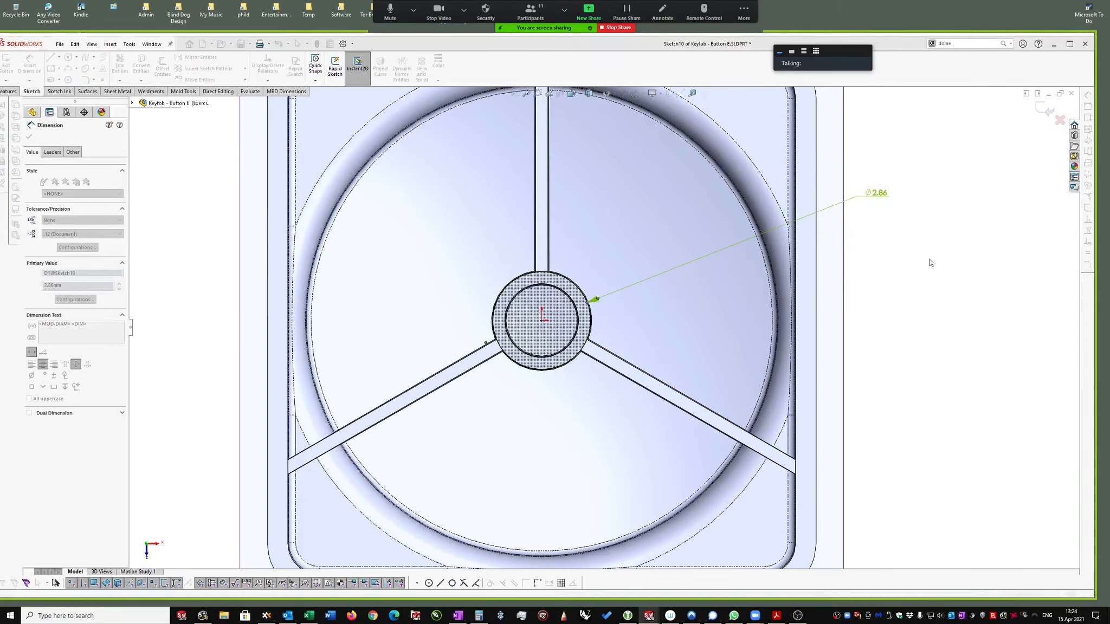
pyautogui.click(1038, 108)
pyautogui.click(1042, 110)
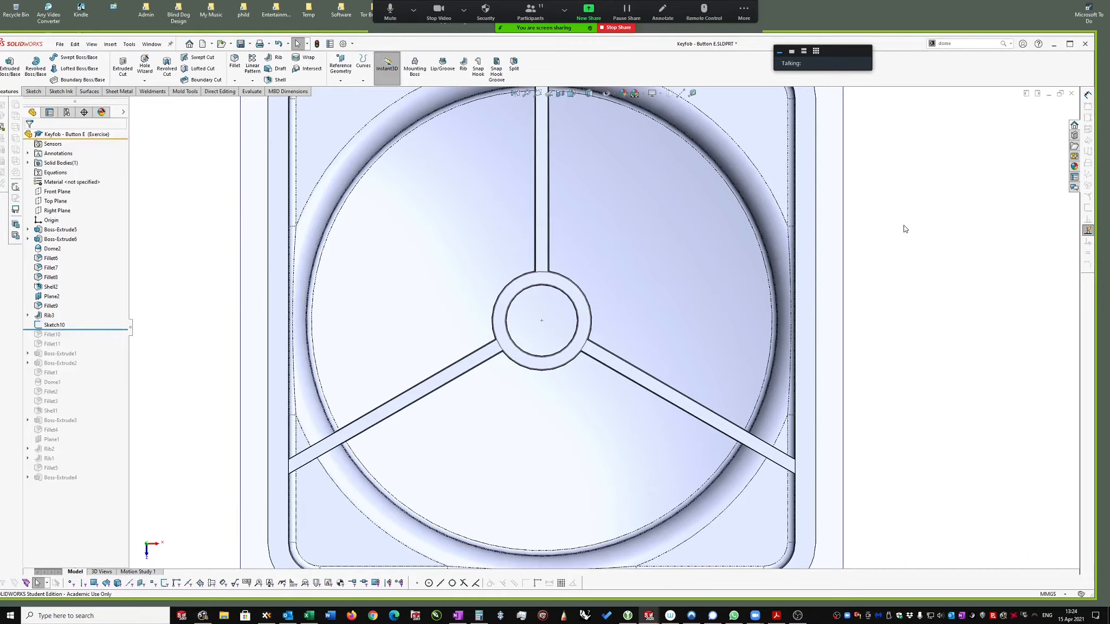
# Step: Extrude the ring sketch 1.2 mm with a 0.5 degree inward draft, and roll the model forward past the two rib fillets
pyautogui.click(56, 325)
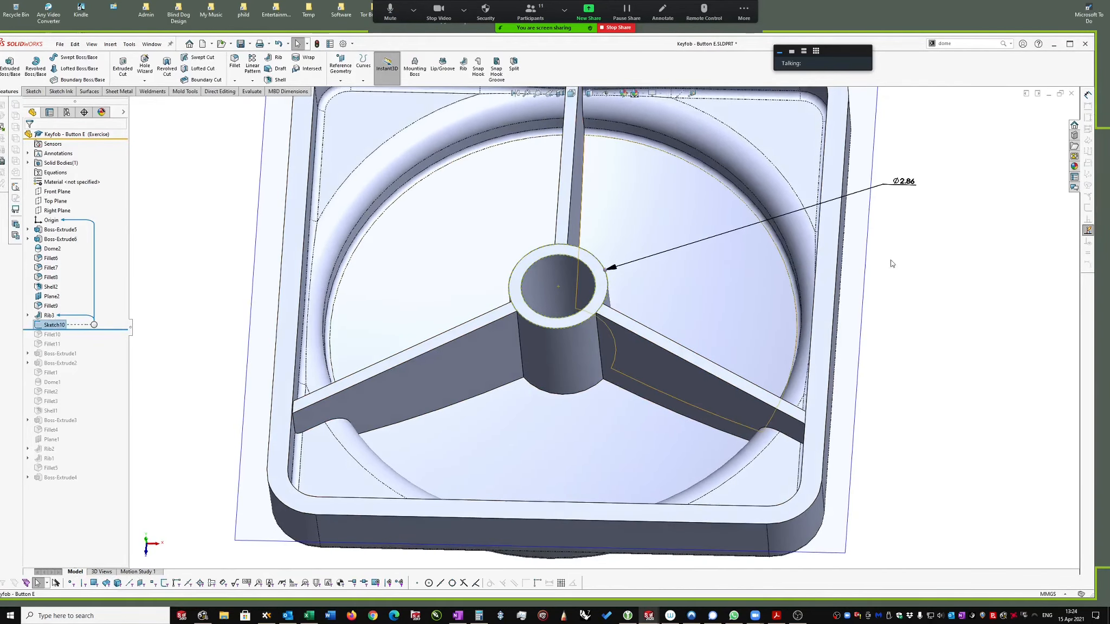
pyautogui.press('s')
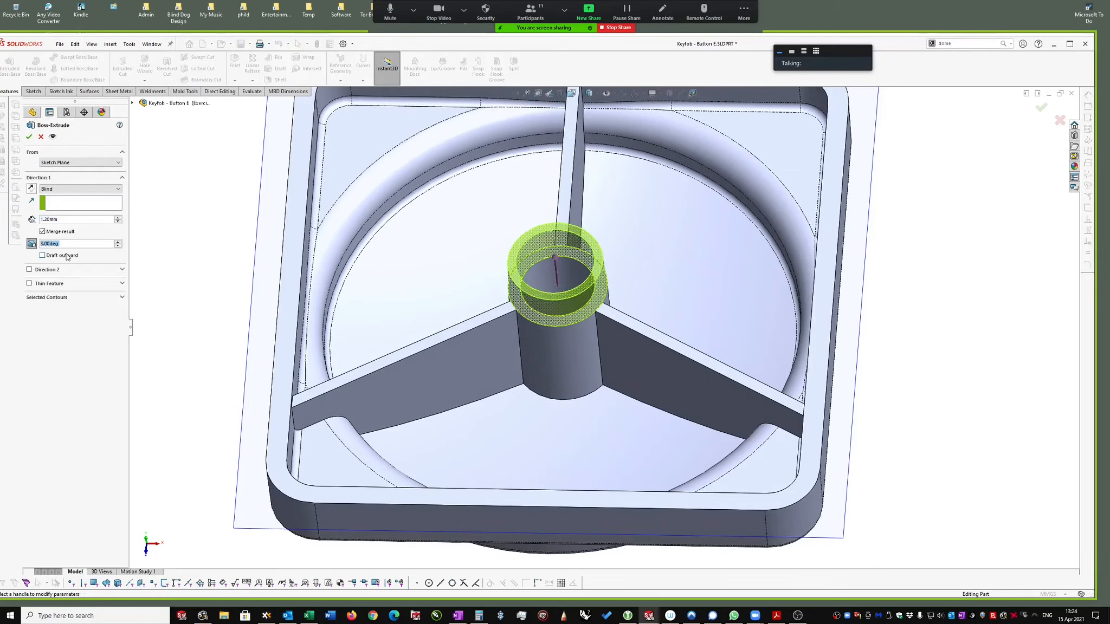
pyautogui.write('5')
pyautogui.press('Return')
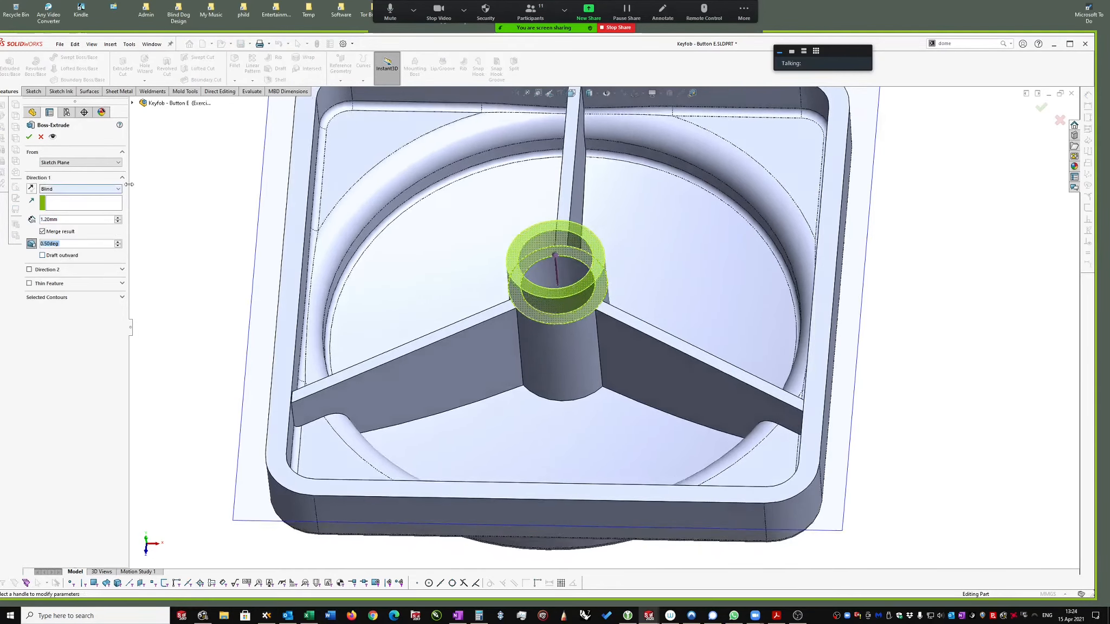
pyautogui.moveTo(132, 188); pyautogui.dragTo(155, 165, button='middle')
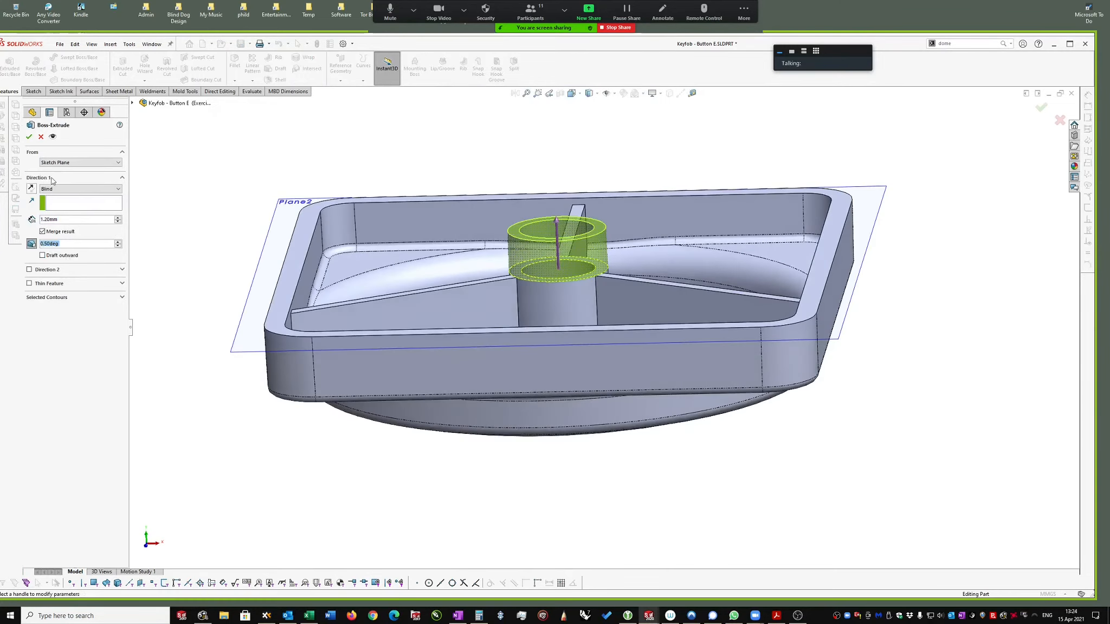
pyautogui.click(30, 139)
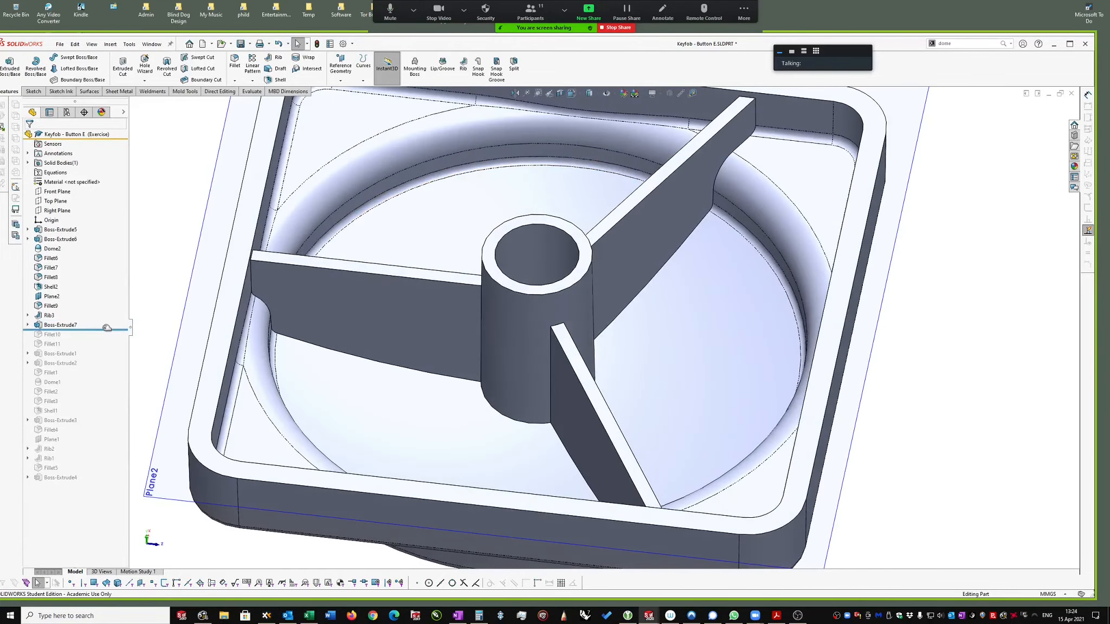
pyautogui.moveTo(106, 328); pyautogui.dragTo(105, 343)
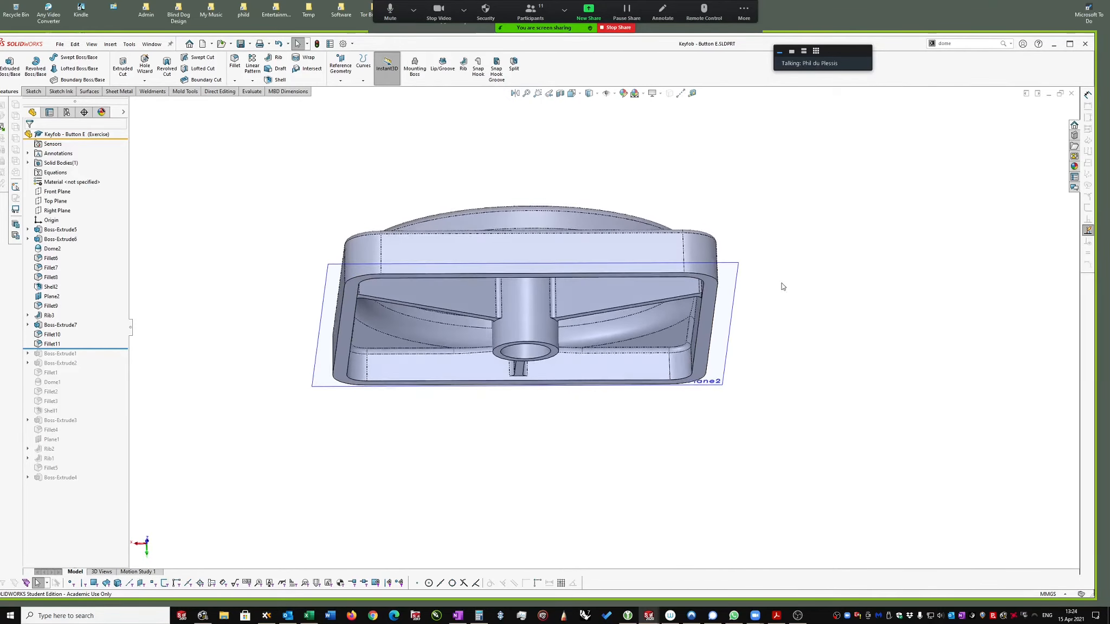
# Step: Switch to the Key Fob assembly, examine its sectioned interior around the casing and PCB, and turn off the section view
pyautogui.hotkey('ctrl', 'Tab')
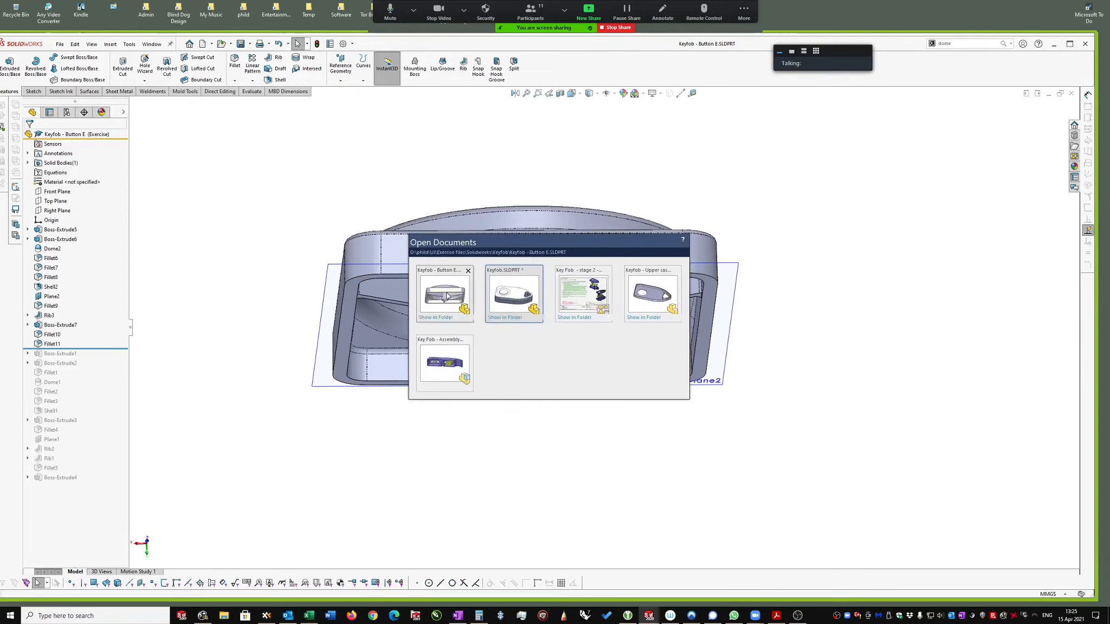
pyautogui.click(446, 361)
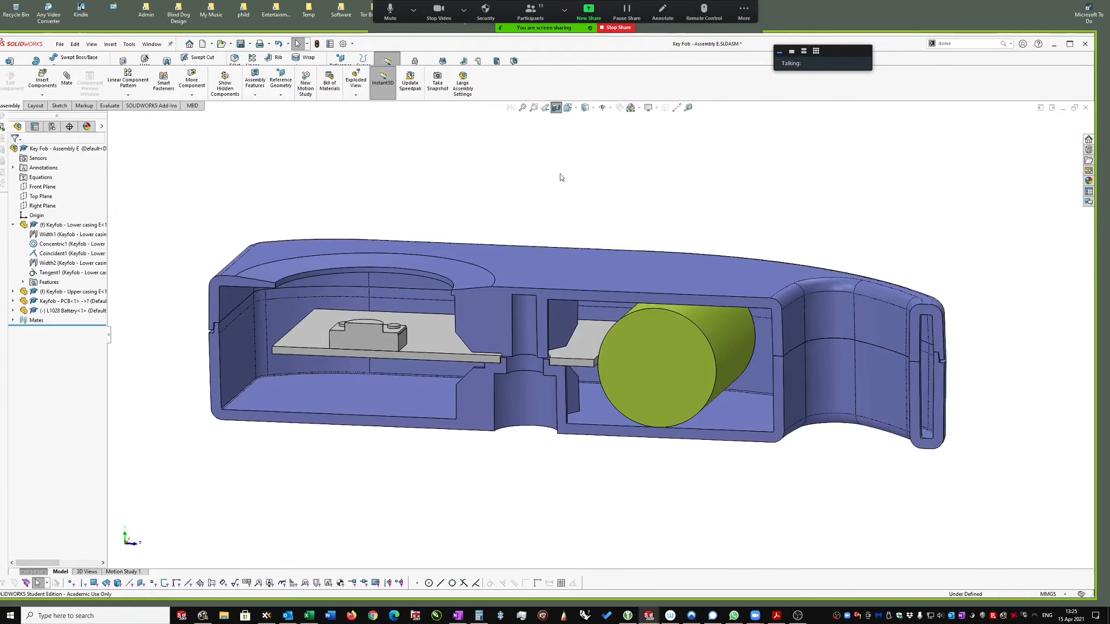
pyautogui.moveTo(541, 163); pyautogui.dragTo(512, 191, button='middle')
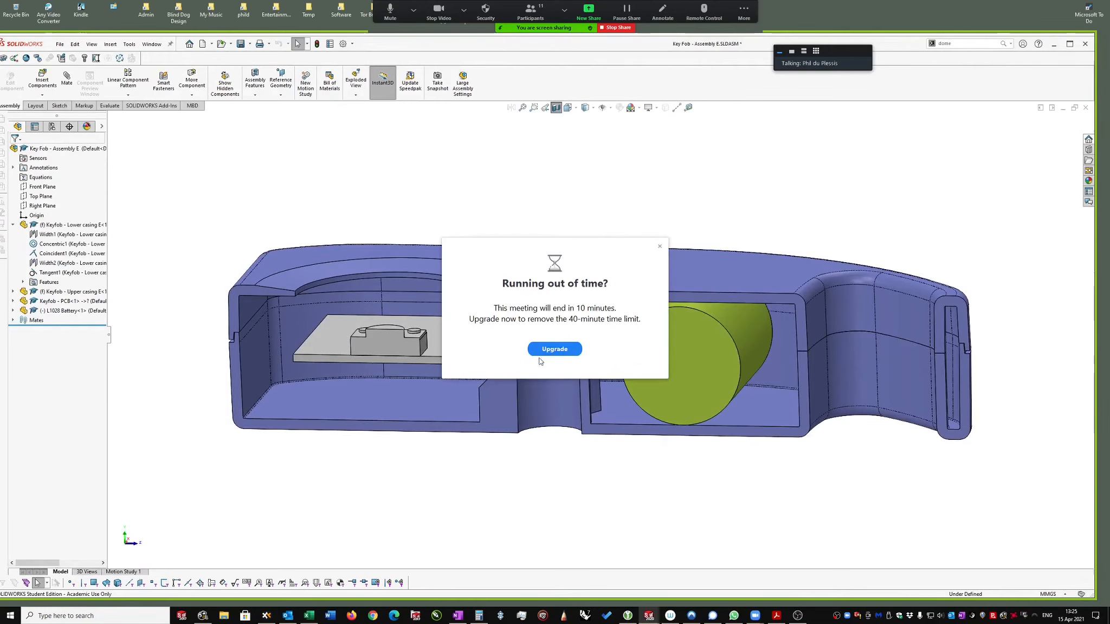
pyautogui.click(660, 247)
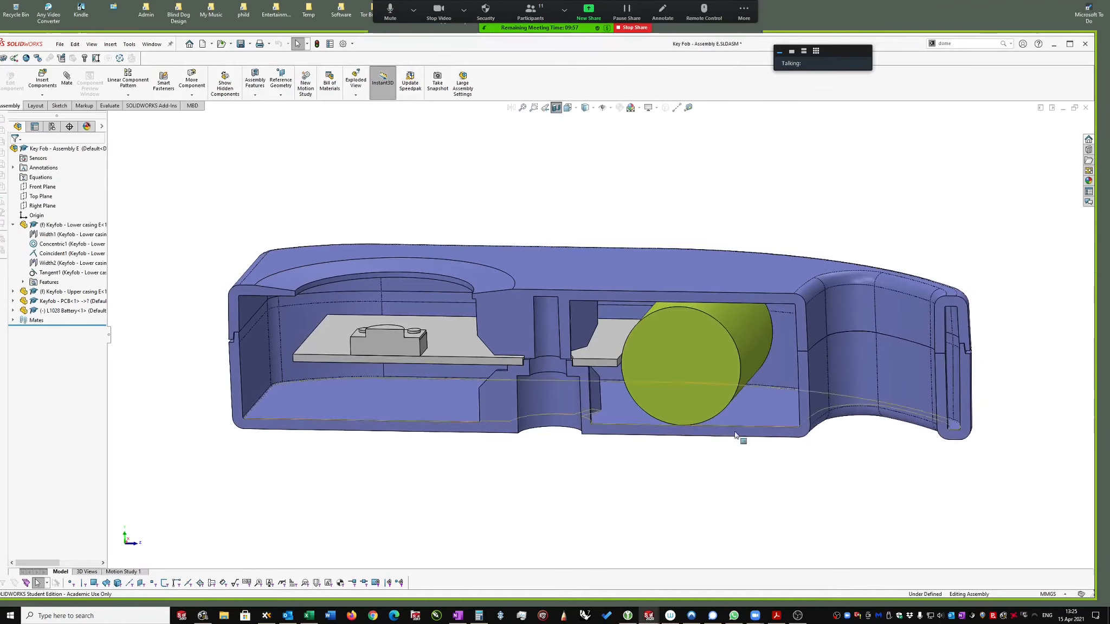
pyautogui.moveTo(728, 540); pyautogui.dragTo(529, 459, button='middle')
pyautogui.scroll(-2, 587, 463)
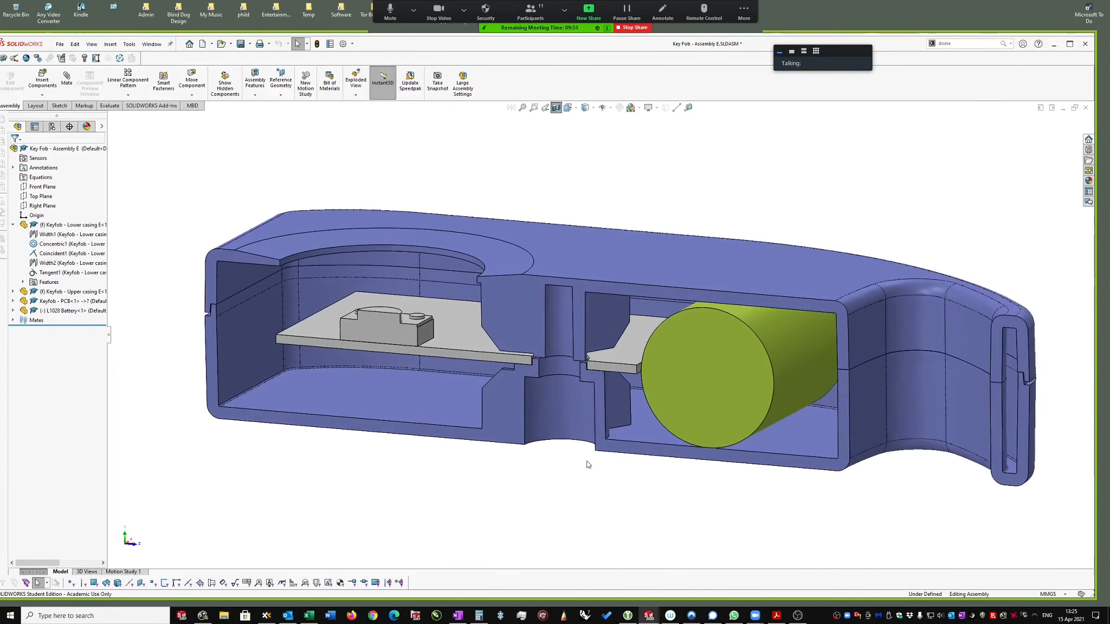
pyautogui.moveTo(578, 432); pyautogui.dragTo(576, 332, button='middle')
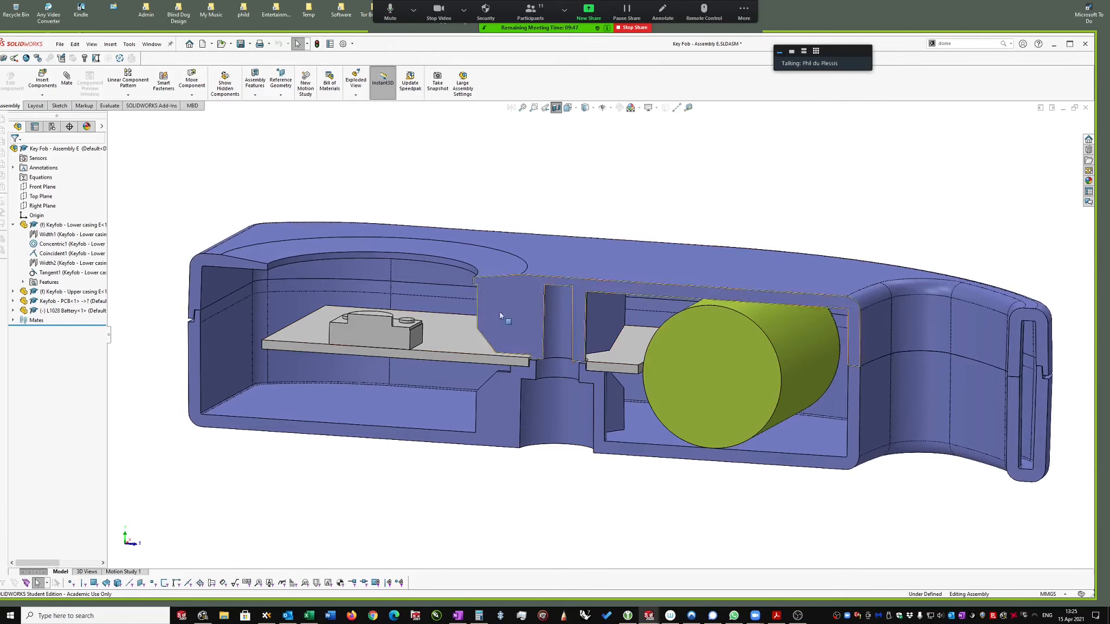
pyautogui.click(557, 108)
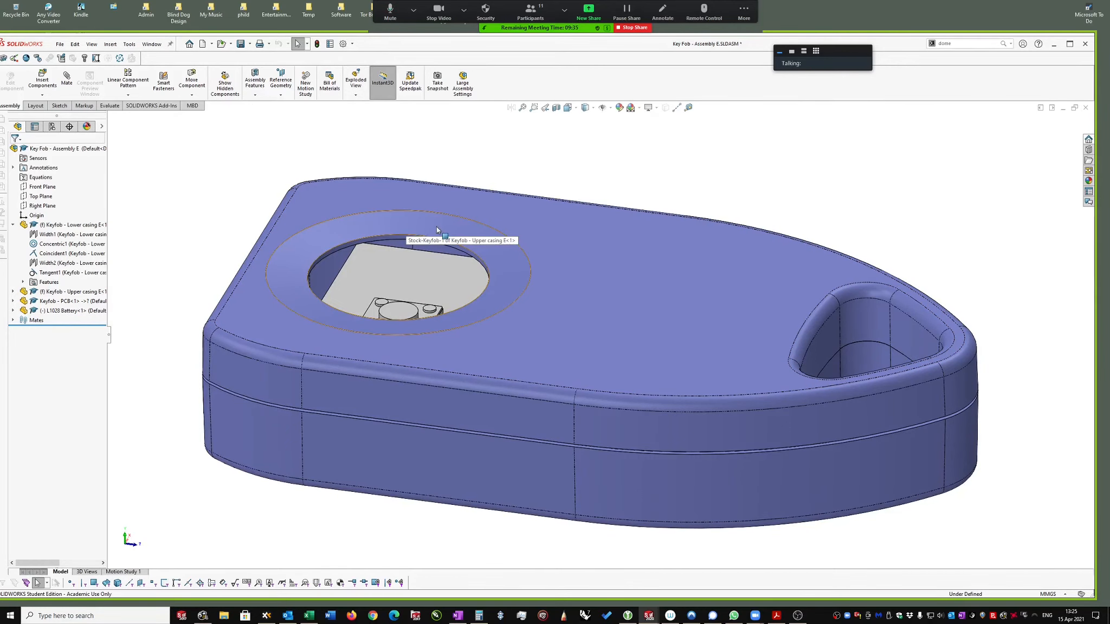
# Step: Open the upper casing part from the assembly and examine its feature list, button hole and surrounding recess
pyautogui.moveTo(694, 134); pyautogui.dragTo(668, 128, button='middle')
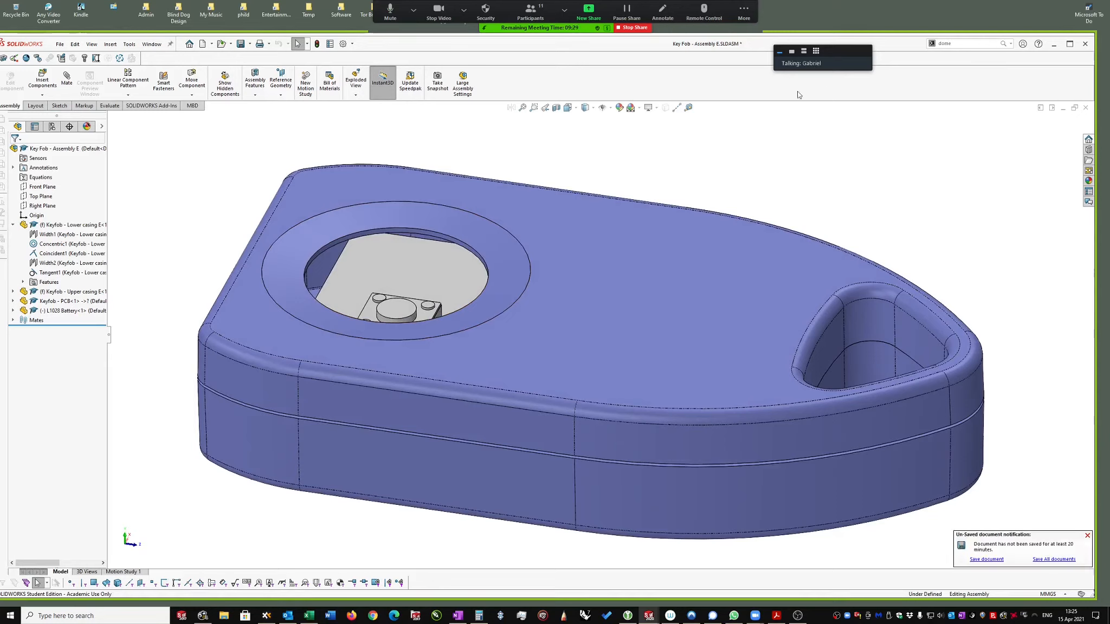
pyautogui.click(631, 268)
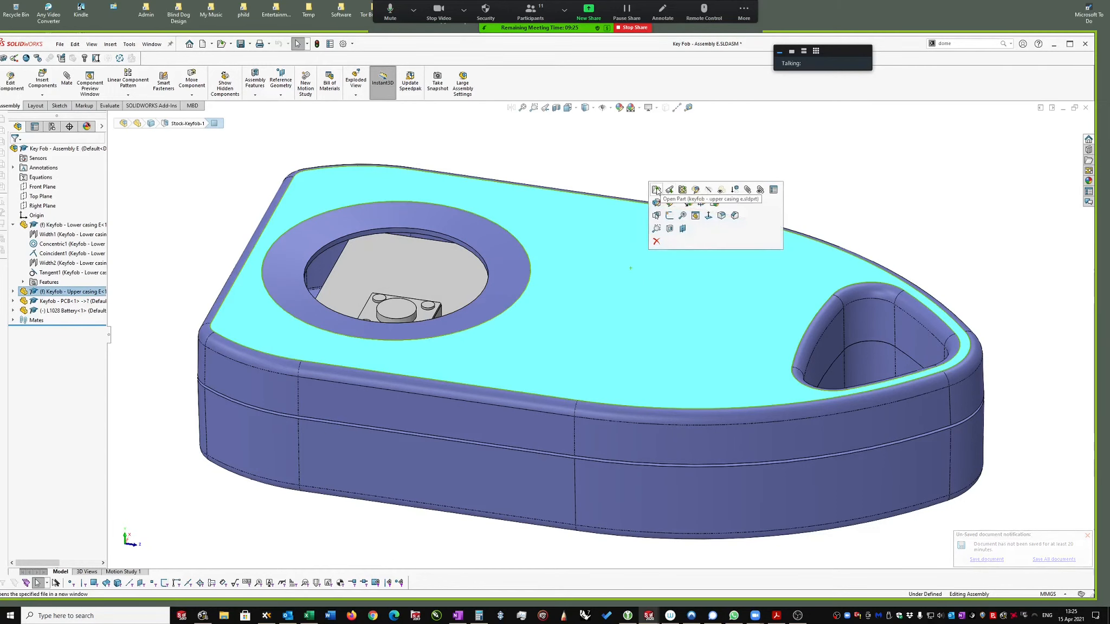
pyautogui.click(656, 189)
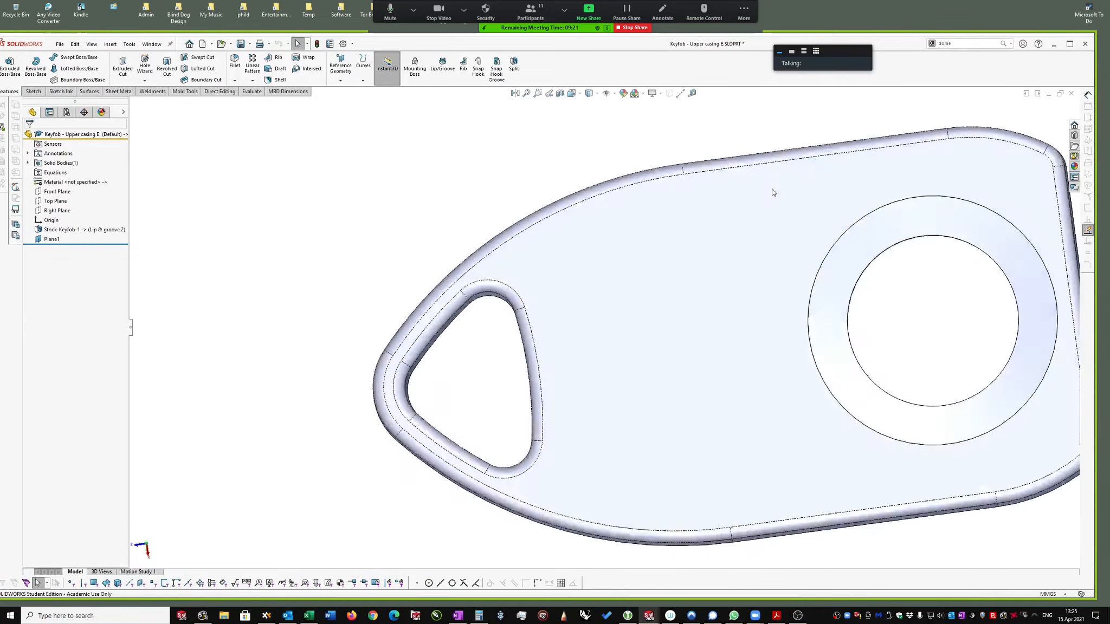
pyautogui.moveTo(772, 189); pyautogui.dragTo(787, 253, button='middle')
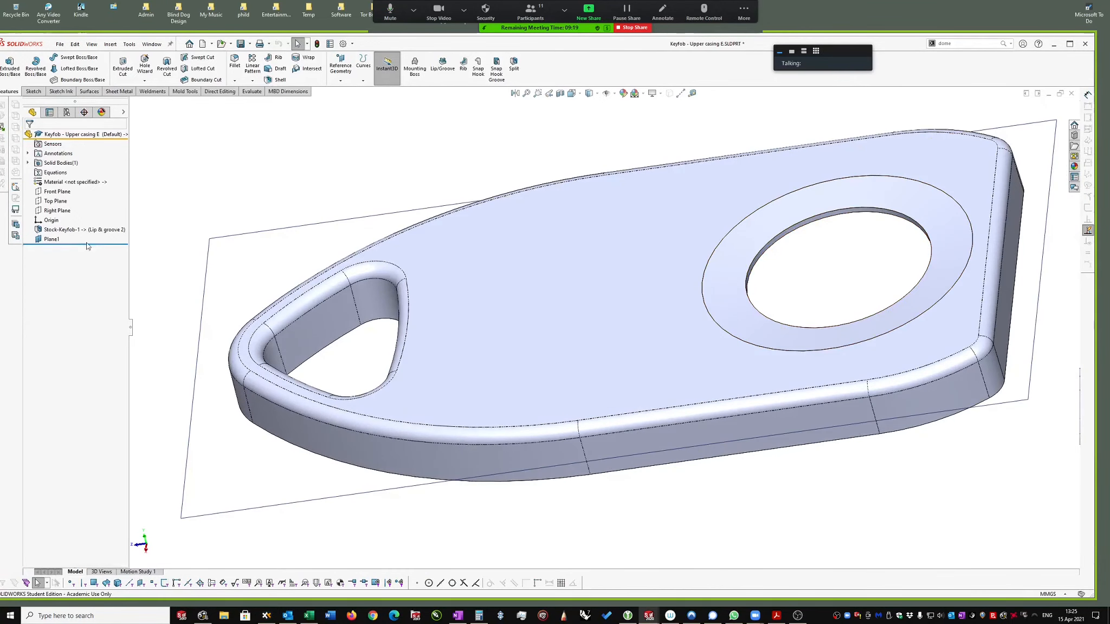
pyautogui.moveTo(807, 210); pyautogui.dragTo(843, 212, button='middle')
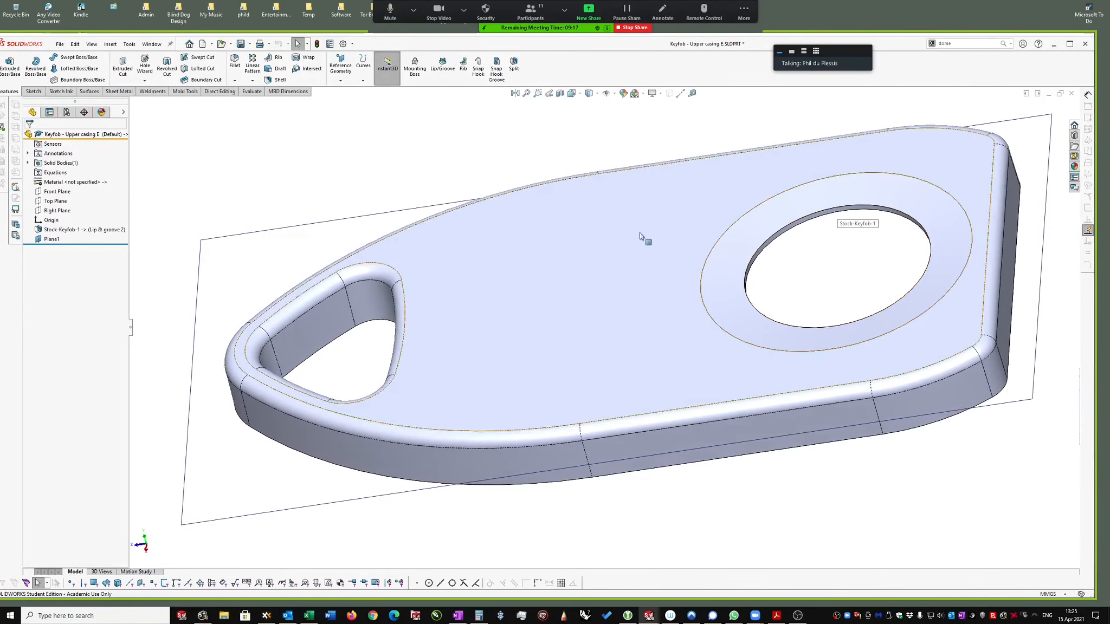
pyautogui.scroll(2, 786, 243)
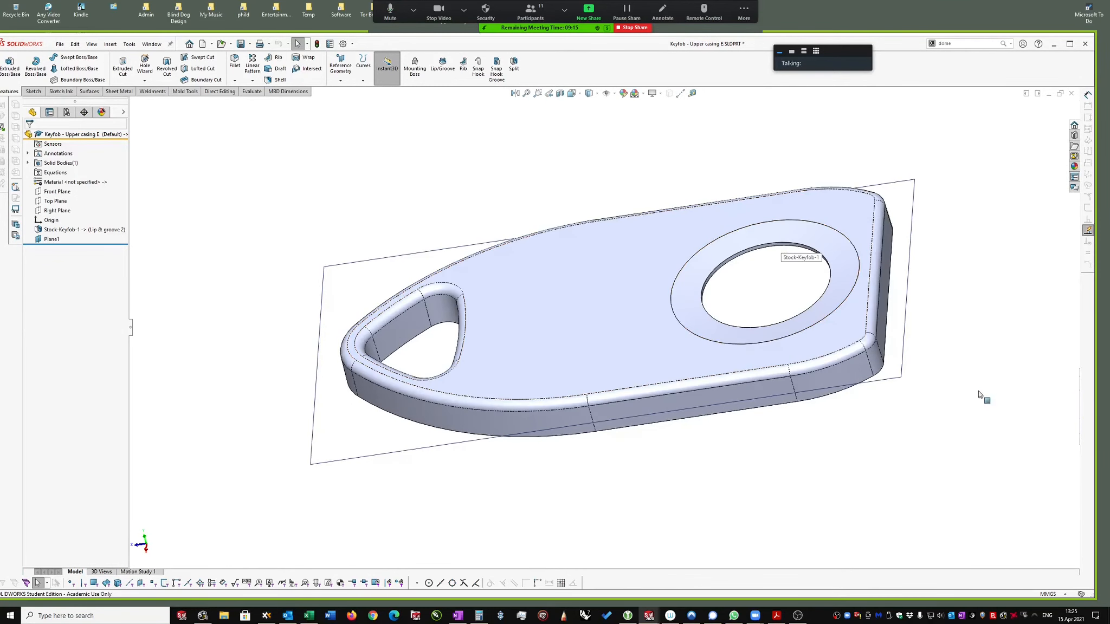
pyautogui.scroll(-1, 984, 396)
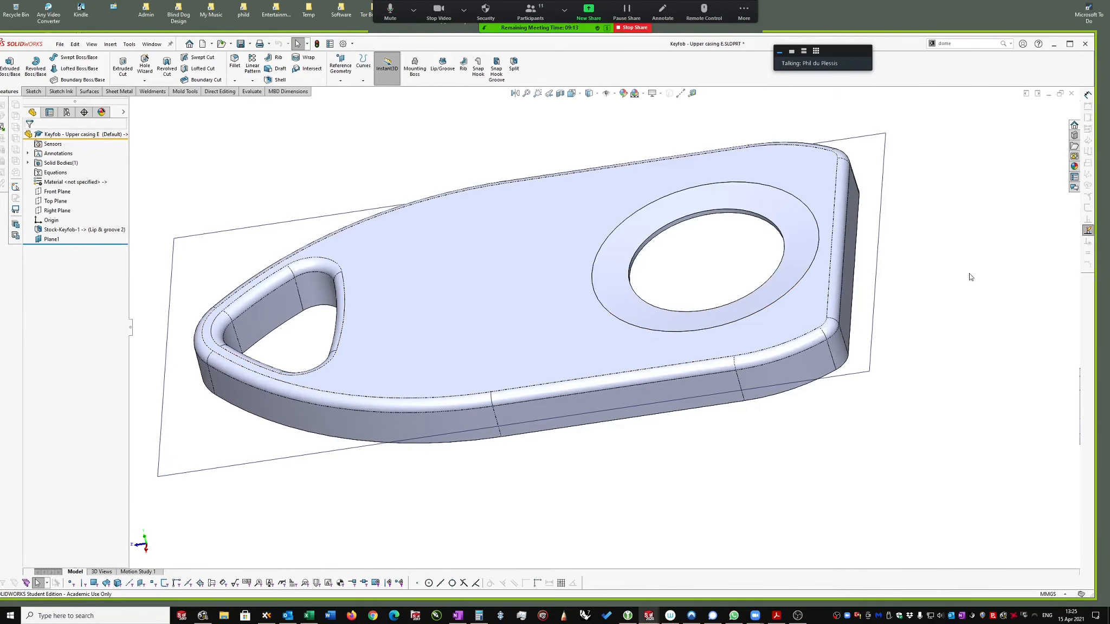
# Step: Switch to the Keyfob part and hide every solid body except the upper casing + boss
pyautogui.hotkey('ctrl', 'Tab')
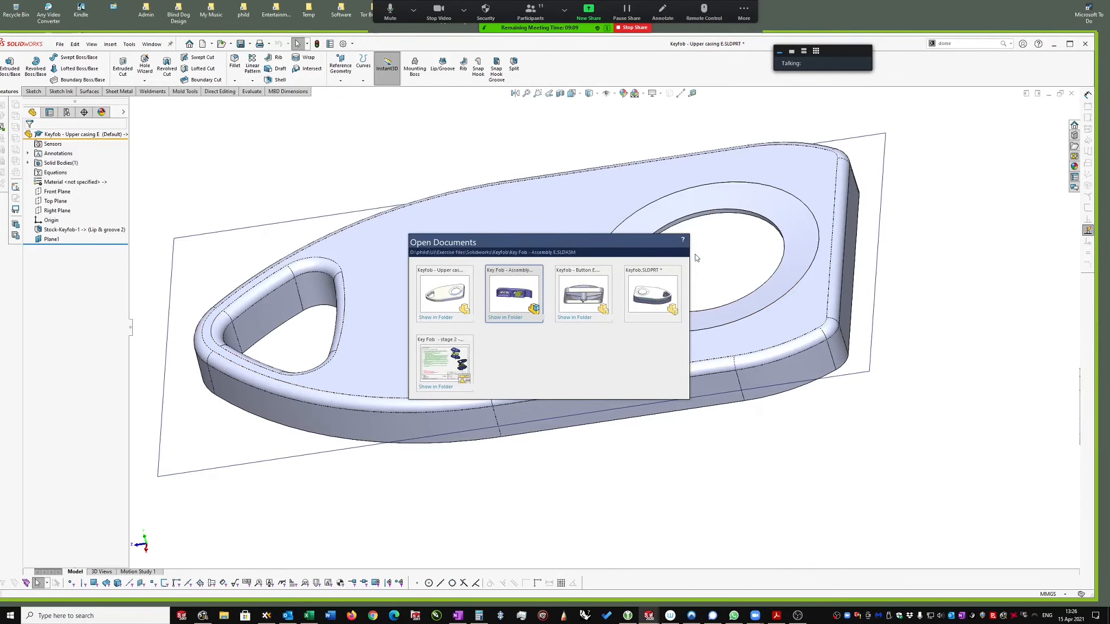
pyautogui.click(652, 279)
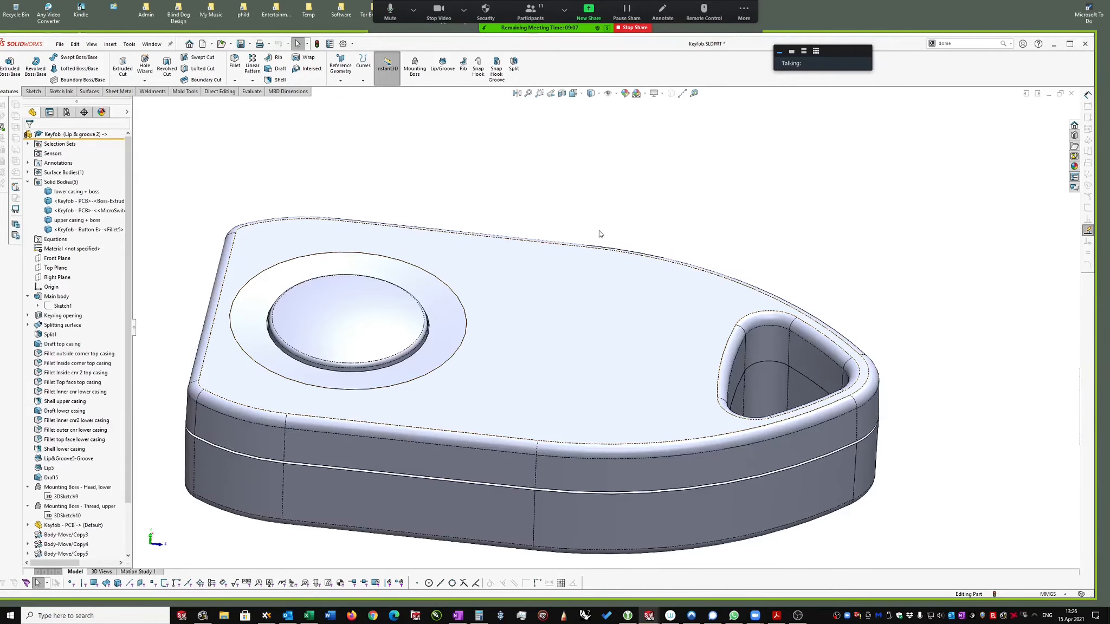
pyautogui.click(578, 346)
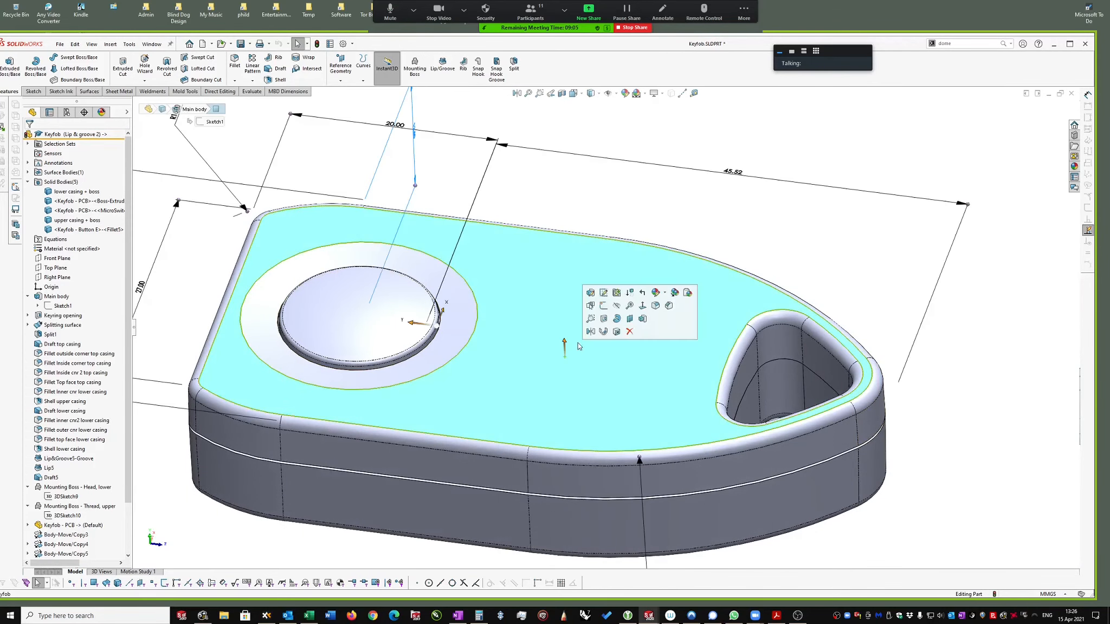
pyautogui.click(63, 230)
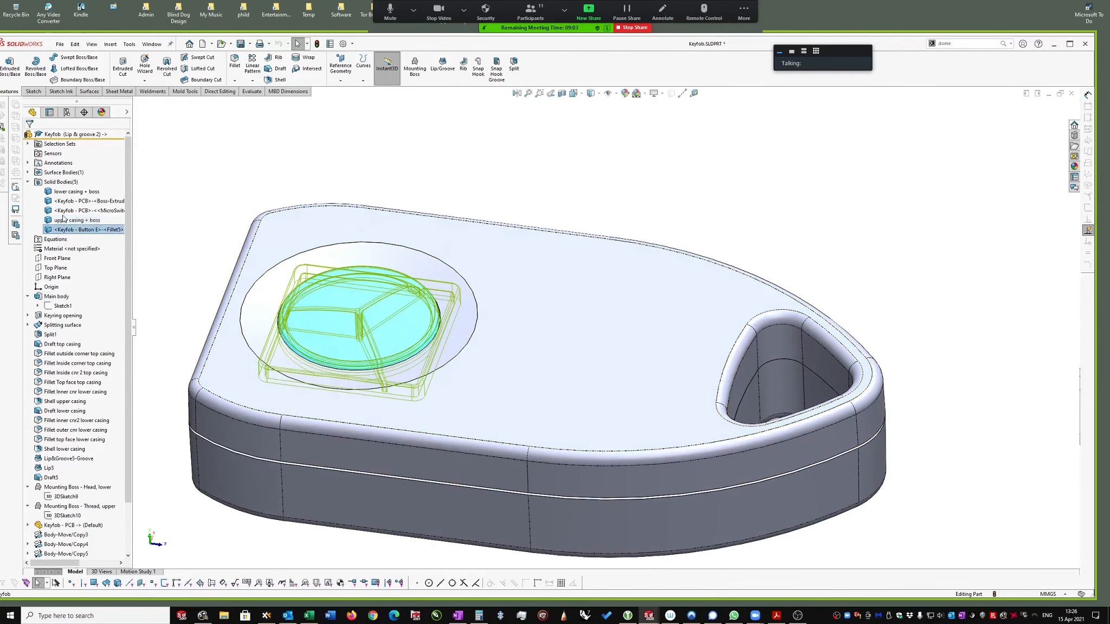
pyautogui.keyDown('ctrl'); pyautogui.click(62, 211); pyautogui.keyUp('ctrl')
pyautogui.keyDown('ctrl'); pyautogui.click(60, 192); pyautogui.keyUp('ctrl')
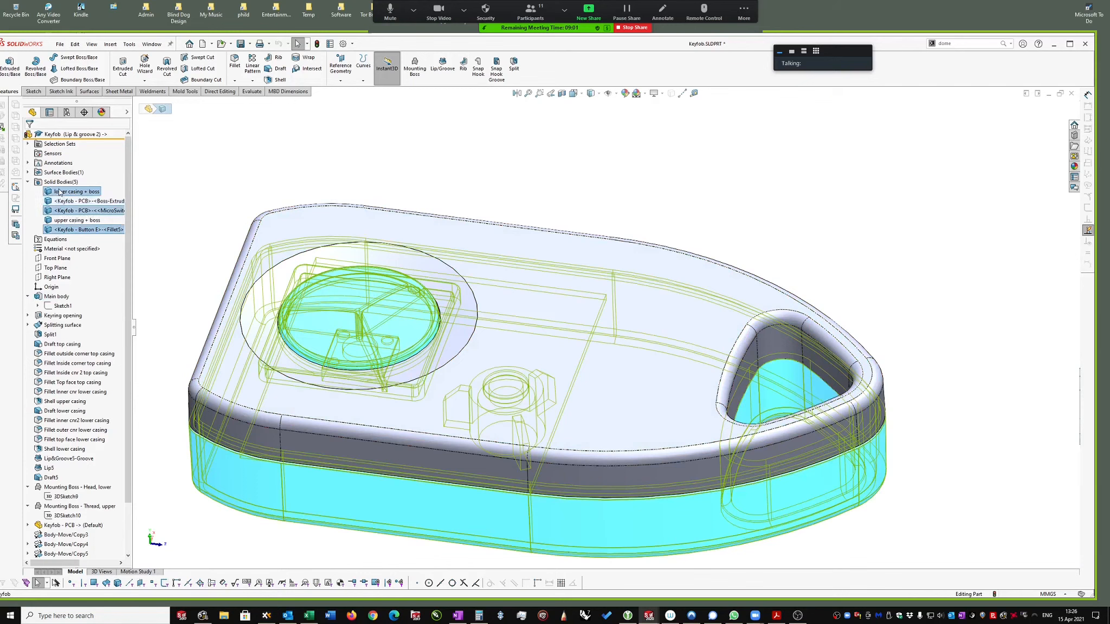
pyautogui.rightClick(60, 192)
pyautogui.click(73, 164)
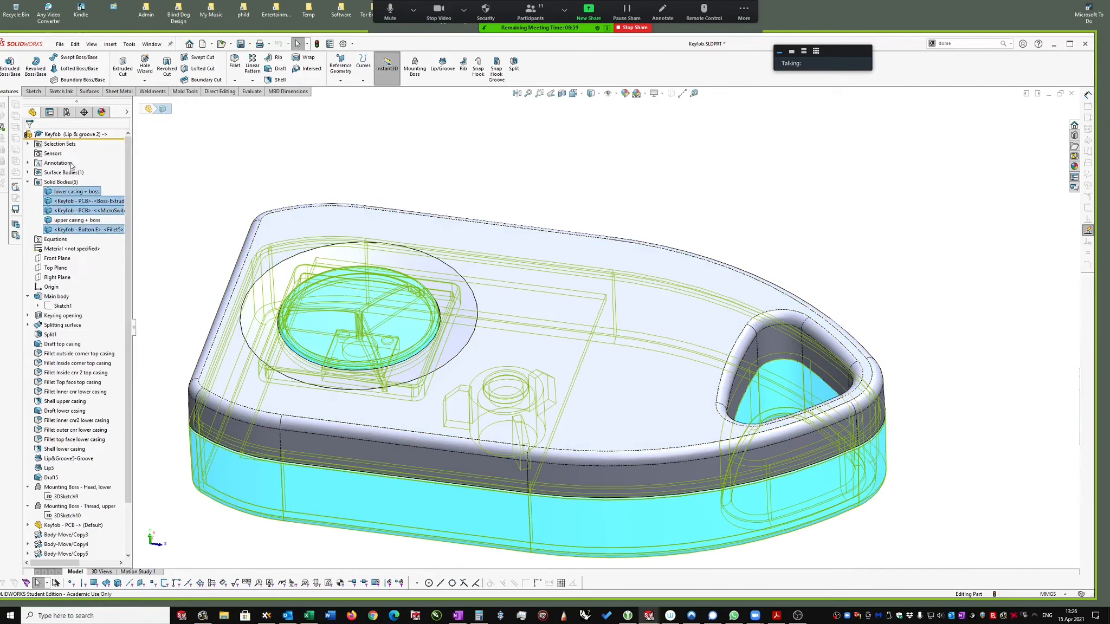
pyautogui.click(374, 144)
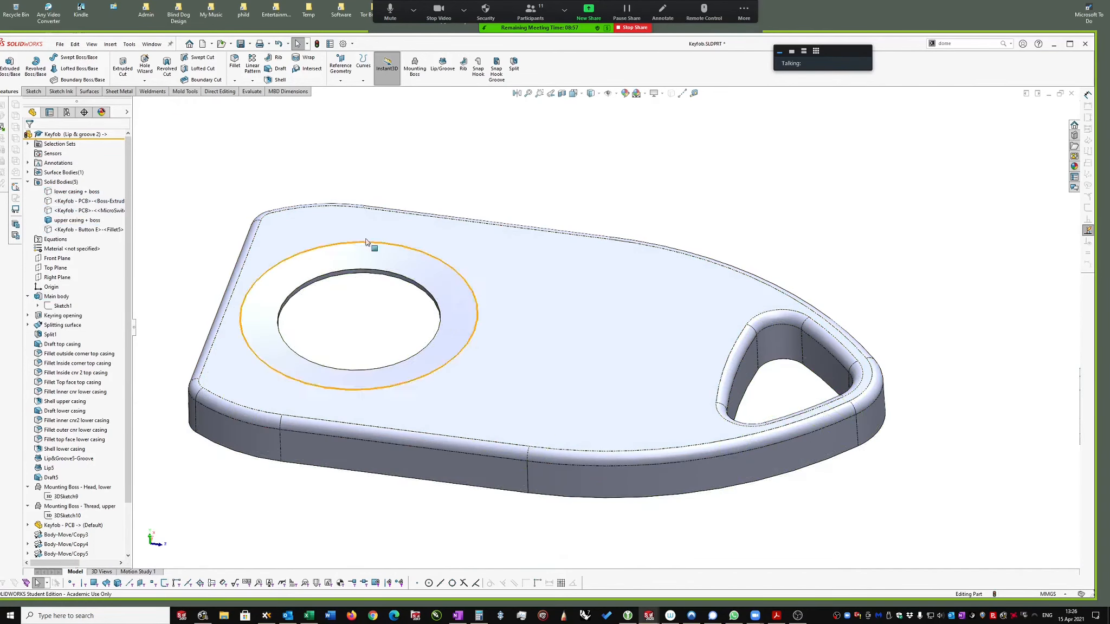
# Step: Roll the Keyfob model back past the swept cut to just before the button hole's extruded cut
pyautogui.click(336, 253)
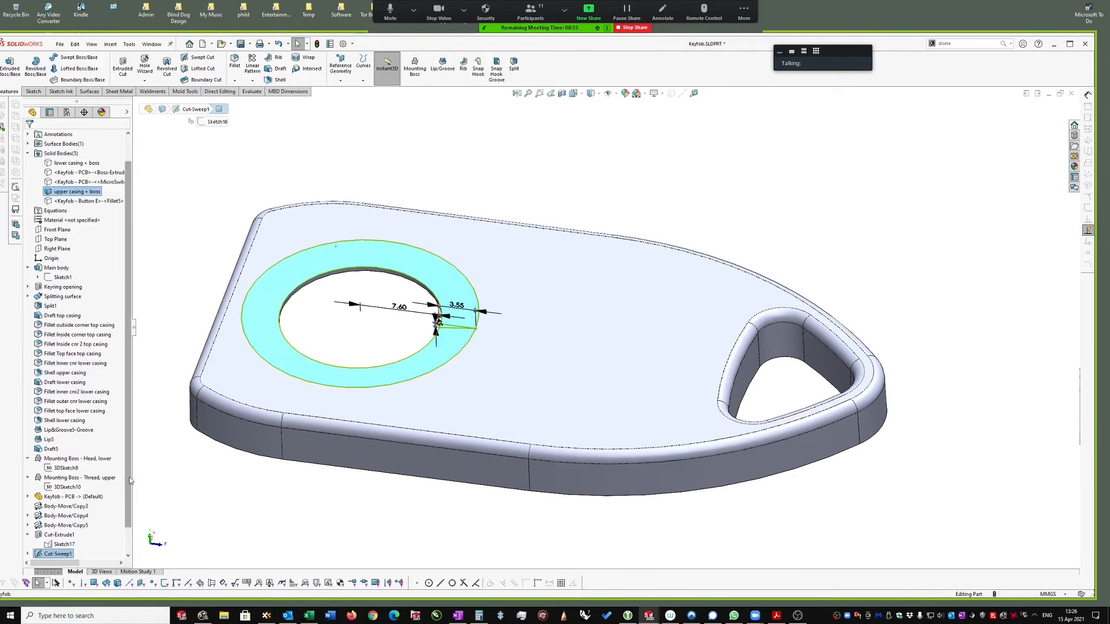
pyautogui.scroll(-1, 130, 480)
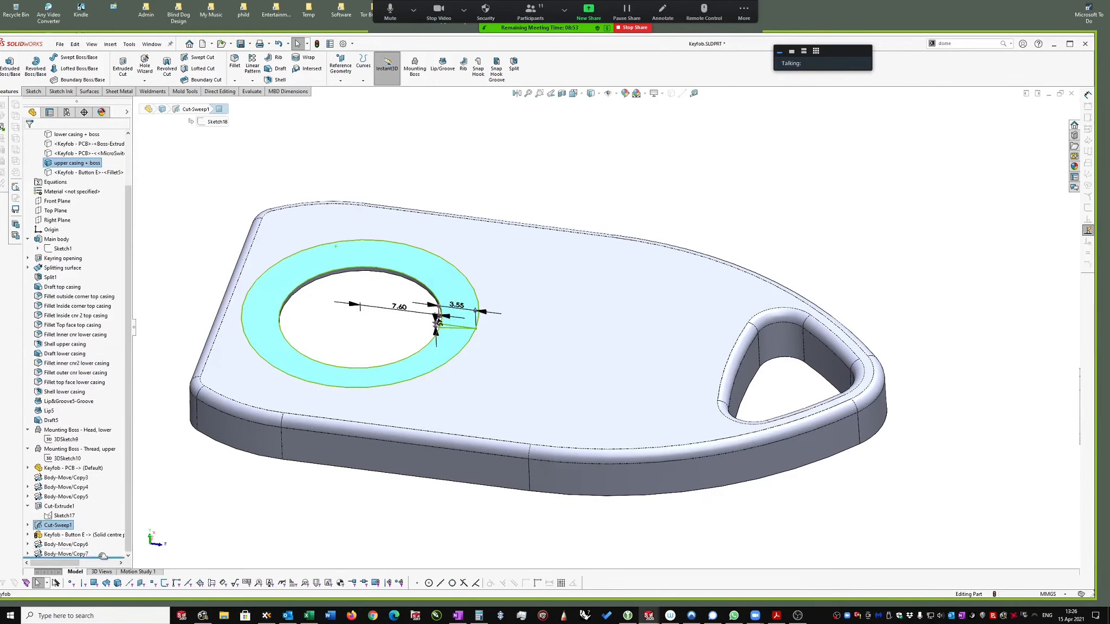
pyautogui.moveTo(103, 557); pyautogui.dragTo(98, 527)
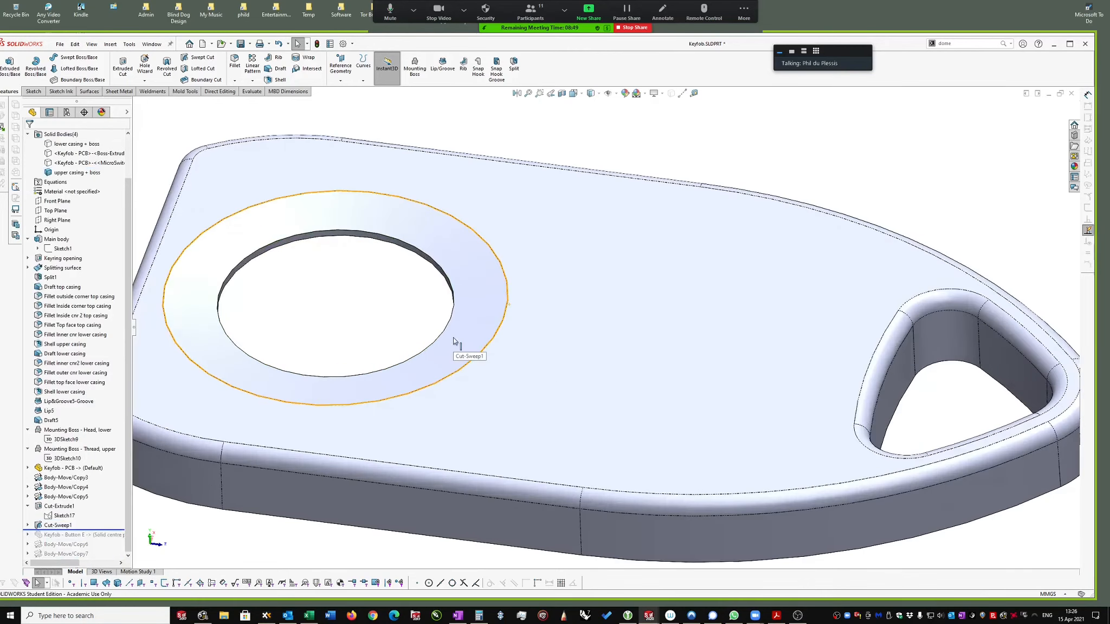
pyautogui.scroll(2, 458, 334)
pyautogui.click(60, 516)
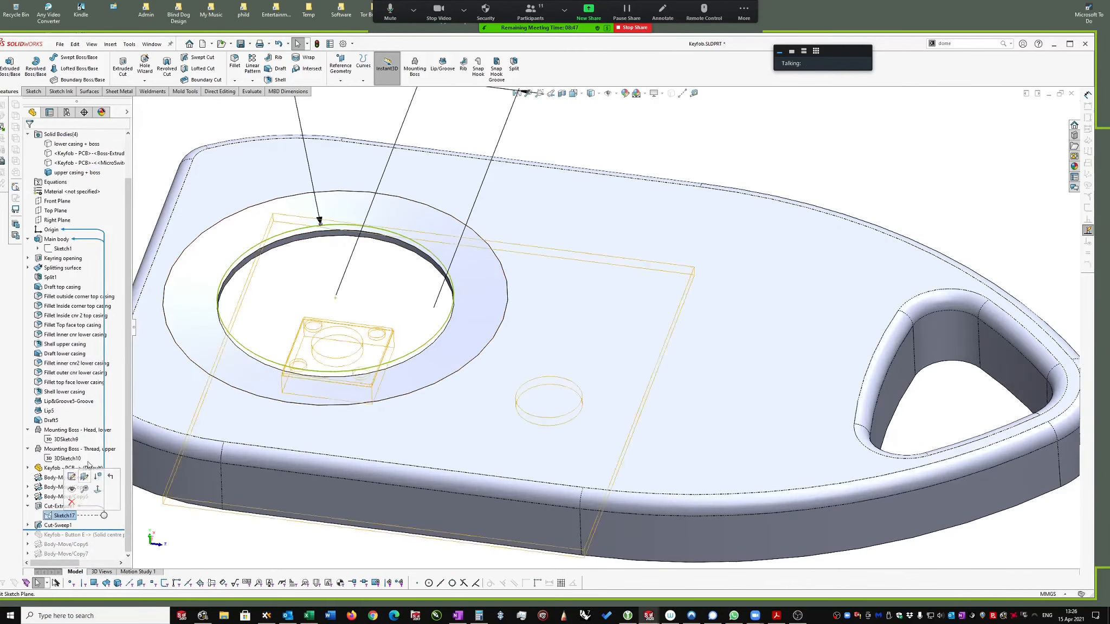
pyautogui.moveTo(421, 290); pyautogui.dragTo(433, 284, button='middle')
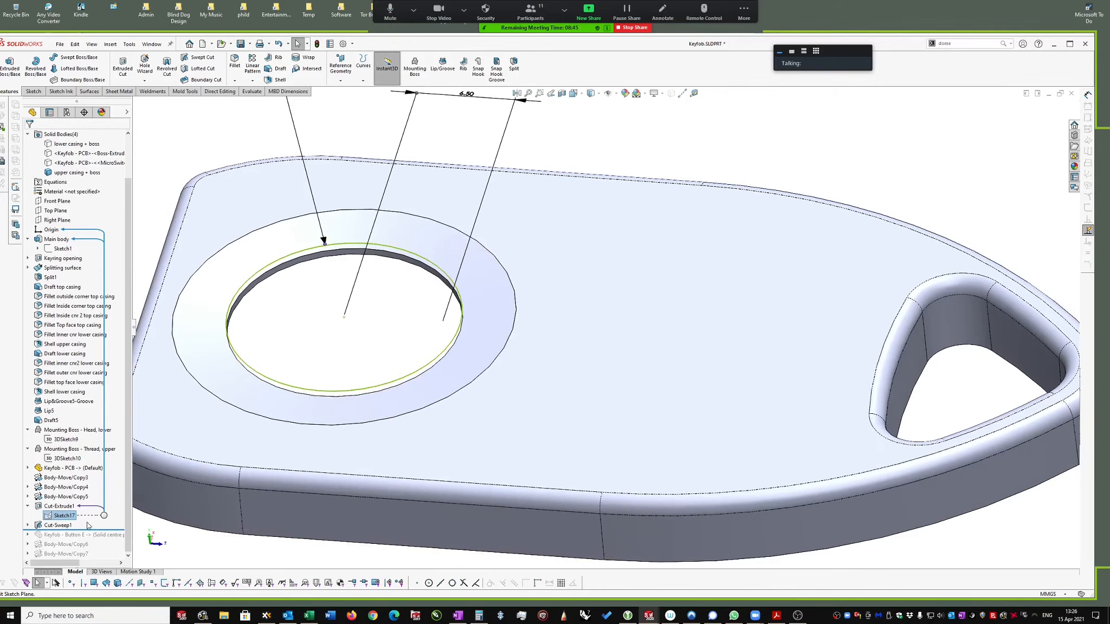
pyautogui.moveTo(87, 529); pyautogui.dragTo(79, 501)
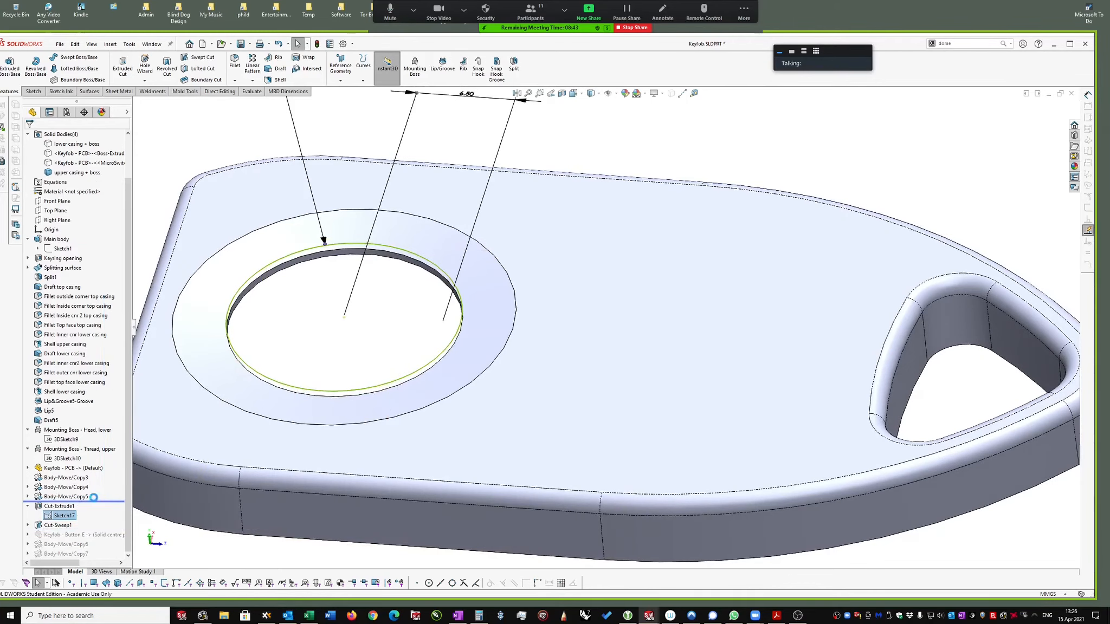
pyautogui.scroll(2, 609, 157)
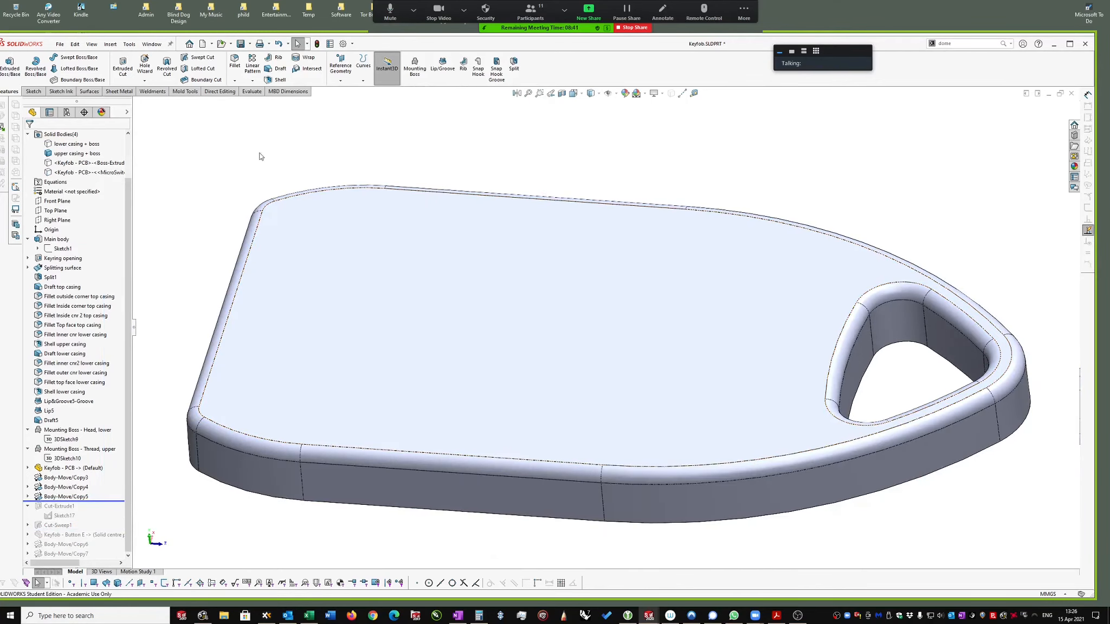
pyautogui.scroll(2, 47, 215)
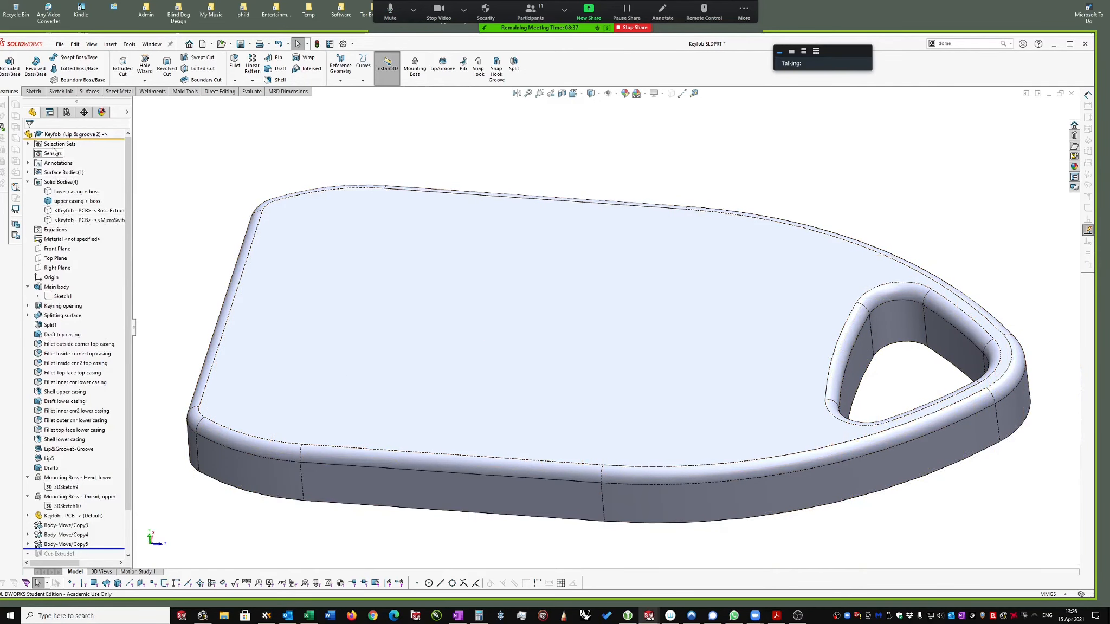
pyautogui.click(52, 269)
pyautogui.moveTo(236, 253); pyautogui.dragTo(377, 129, button='middle')
pyautogui.rightClick(377, 129)
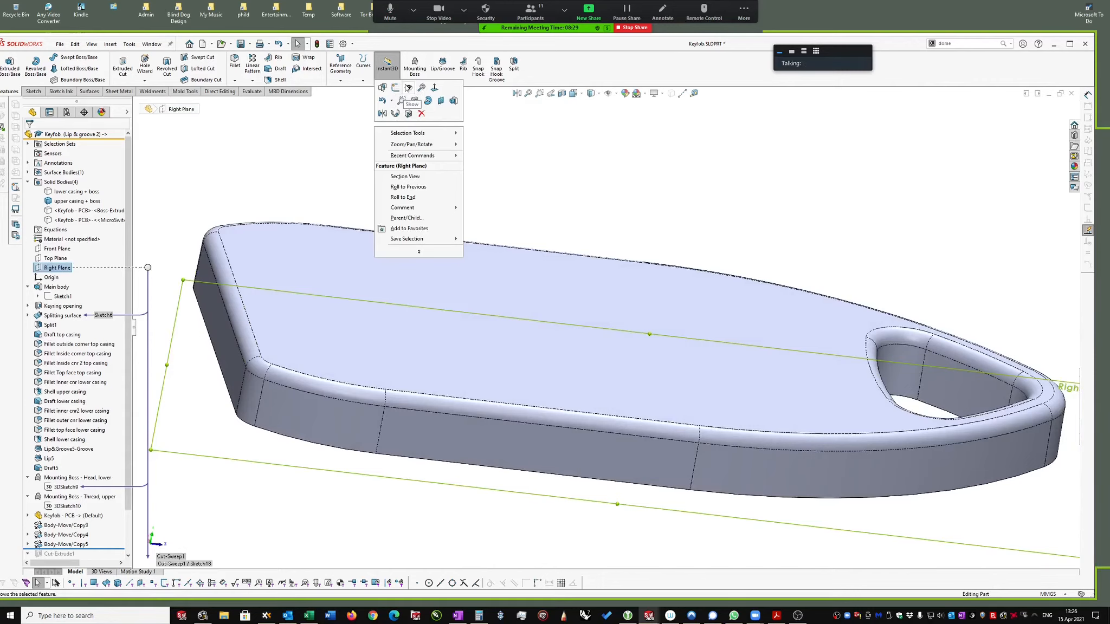
pyautogui.click(395, 90)
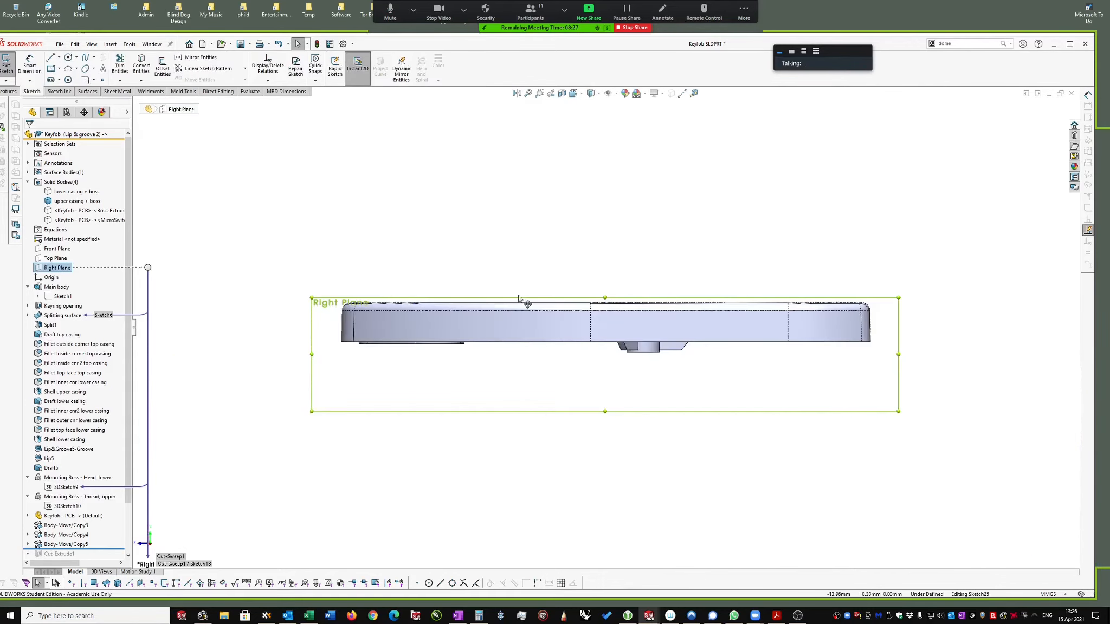
pyautogui.scroll(-2, 509, 287)
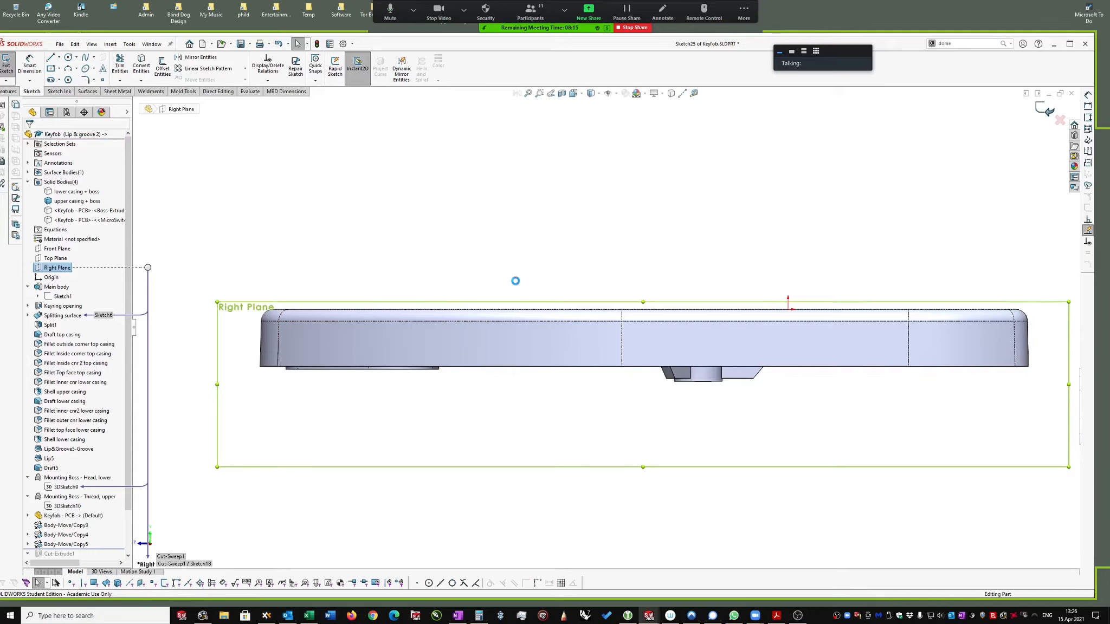
# Step: Roll the model forward to just after Cut-Extrude1, which cuts the button hole, leaving the swept cut rolled back
pyautogui.scroll(-2, 120, 513)
pyautogui.moveTo(89, 500); pyautogui.dragTo(88, 512)
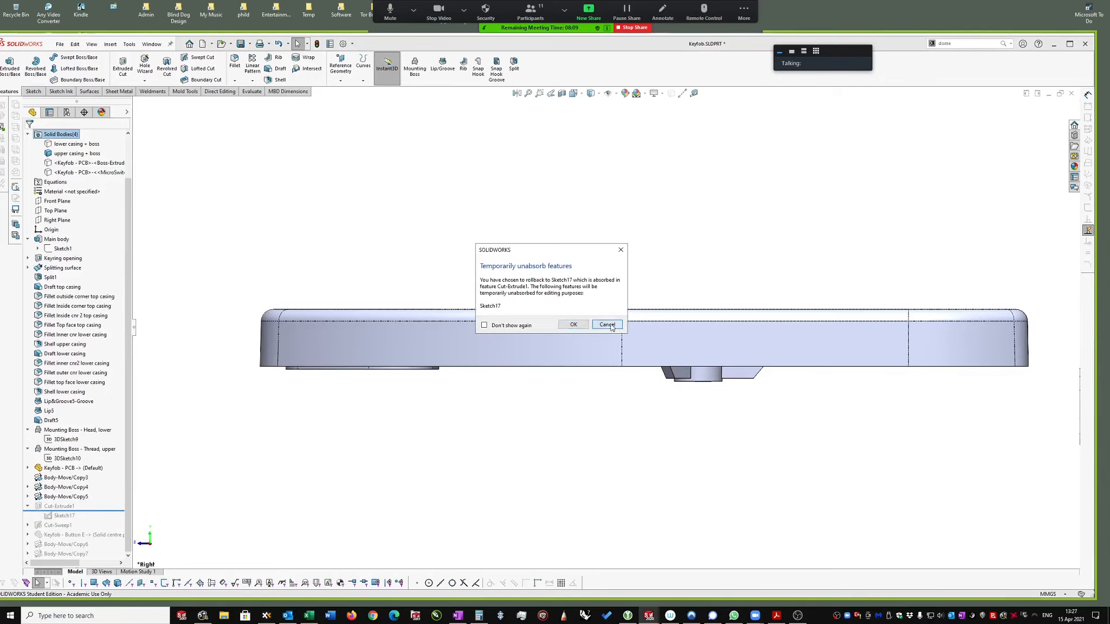
pyautogui.click(608, 325)
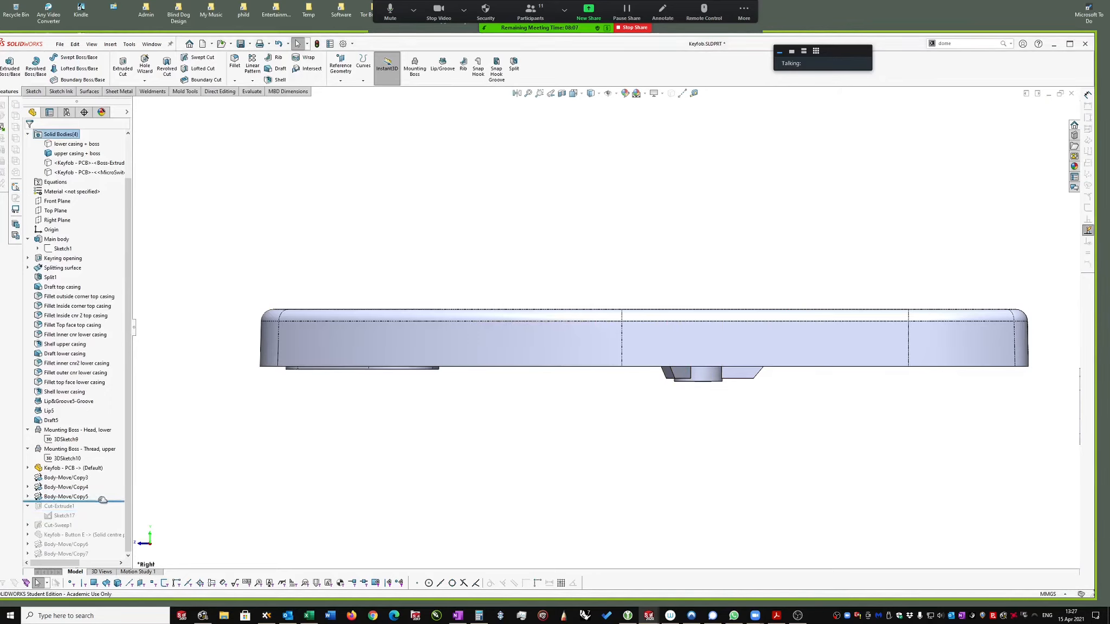
pyautogui.click(63, 511)
pyautogui.click(701, 186)
pyautogui.moveTo(701, 186); pyautogui.dragTo(708, 222, button='middle')
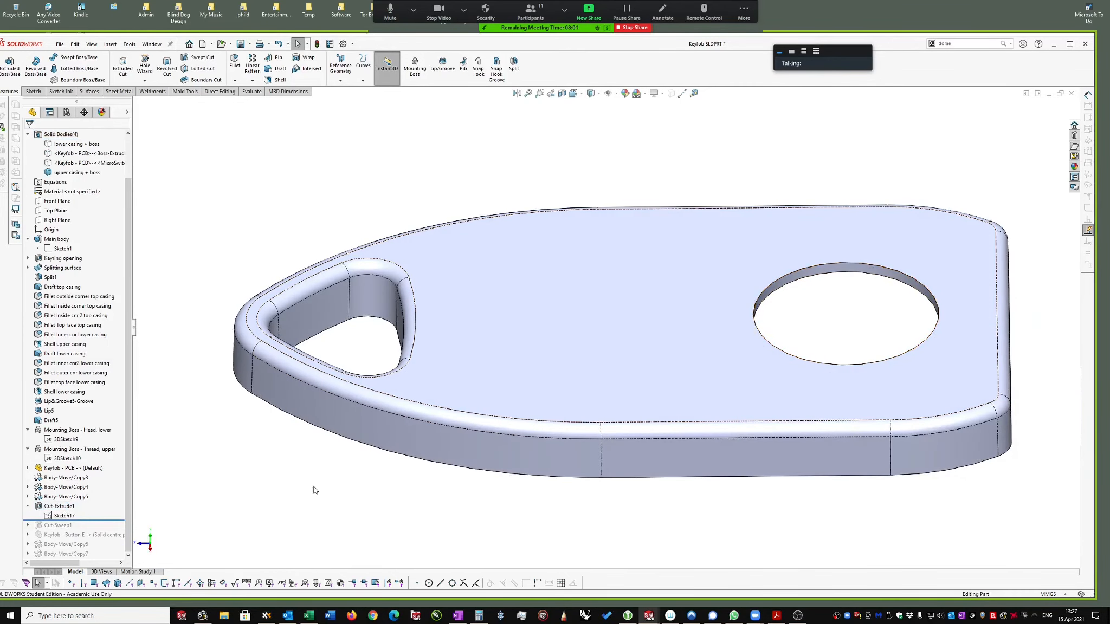
# Step: Open the button hole's circle sketch to check its diameter and offset dimensions, and leave the sketch
pyautogui.moveTo(67, 519)
pyautogui.doubleClick(65, 516)
pyautogui.scroll(-2, 755, 225)
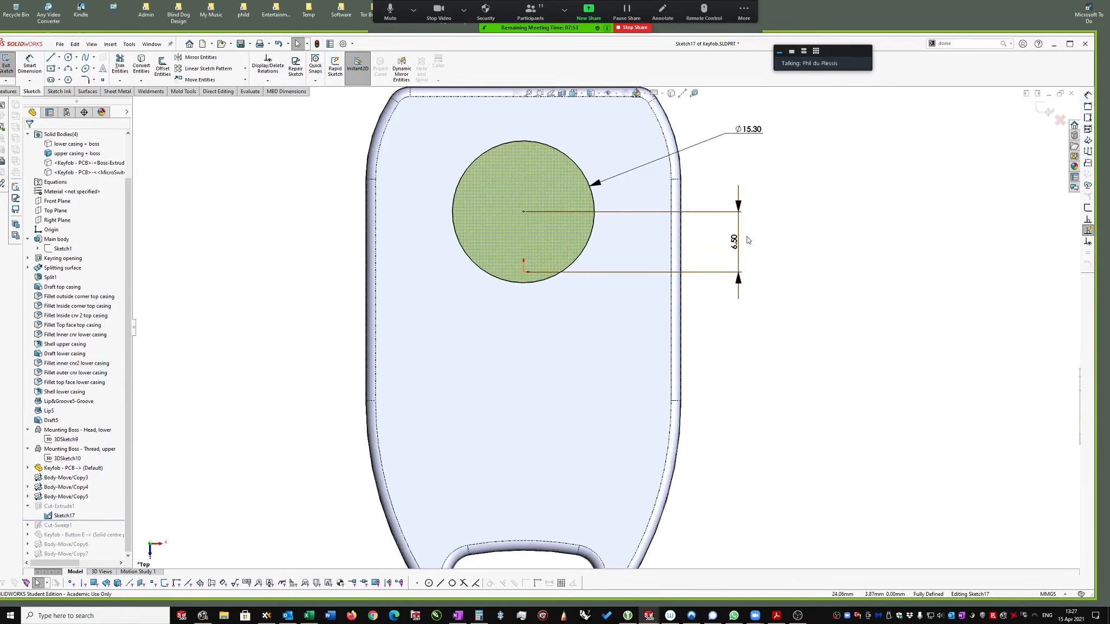
pyautogui.scroll(3, 757, 227)
pyautogui.scroll(-2, 732, 249)
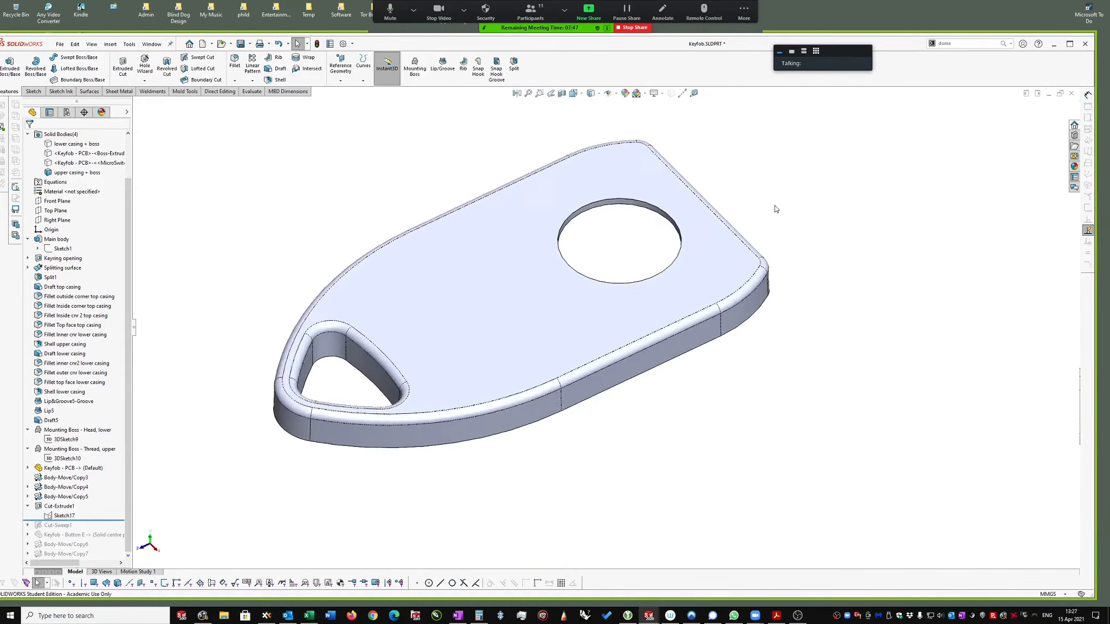
# Step: Start a sketch on the Right Plane and section the model along that plane with the cut direction reversed
pyautogui.scroll(2, 72, 184)
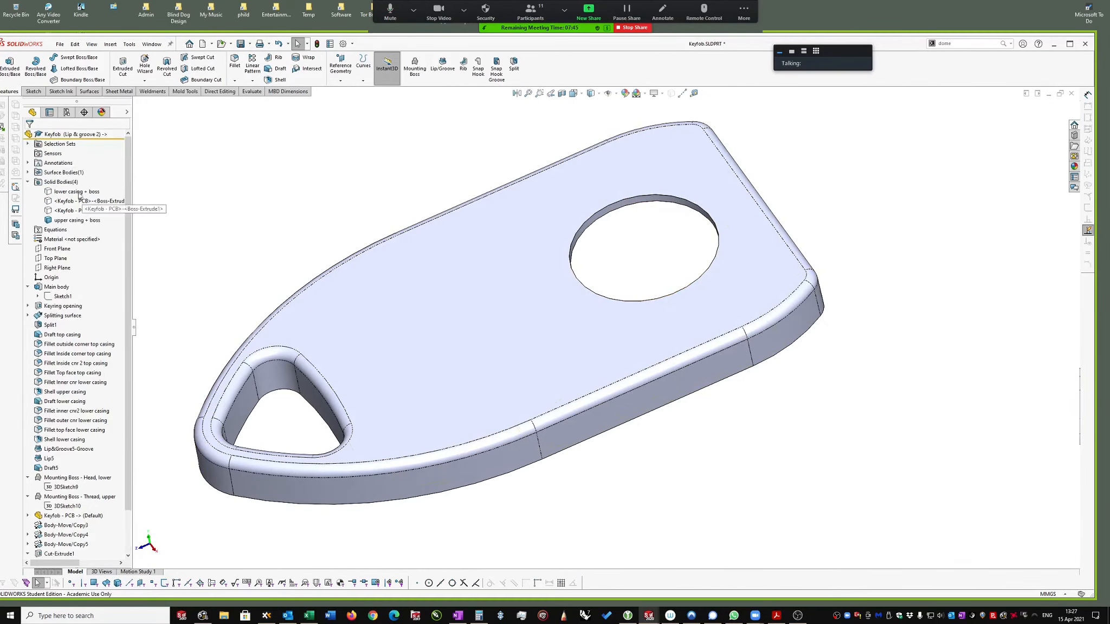
pyautogui.click(57, 268)
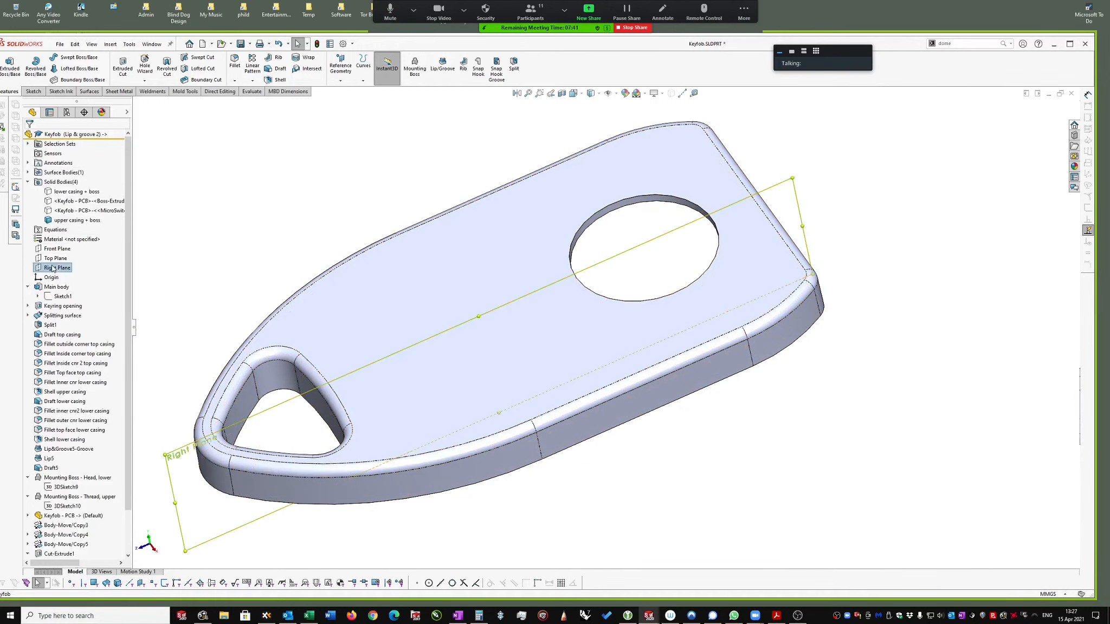
pyautogui.click(58, 241)
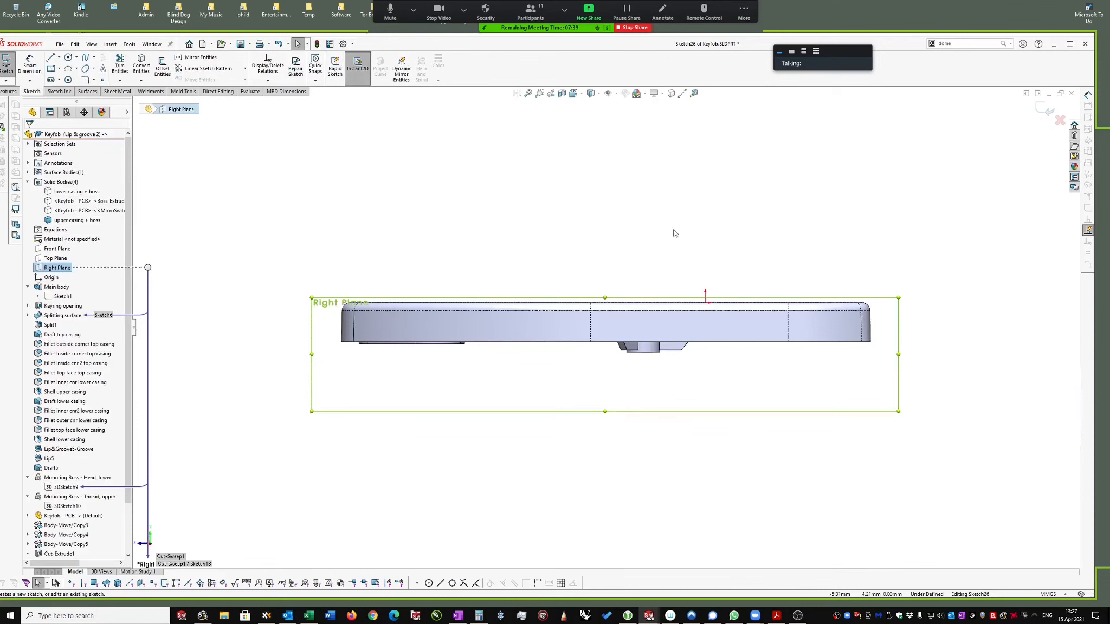
pyautogui.click(553, 97)
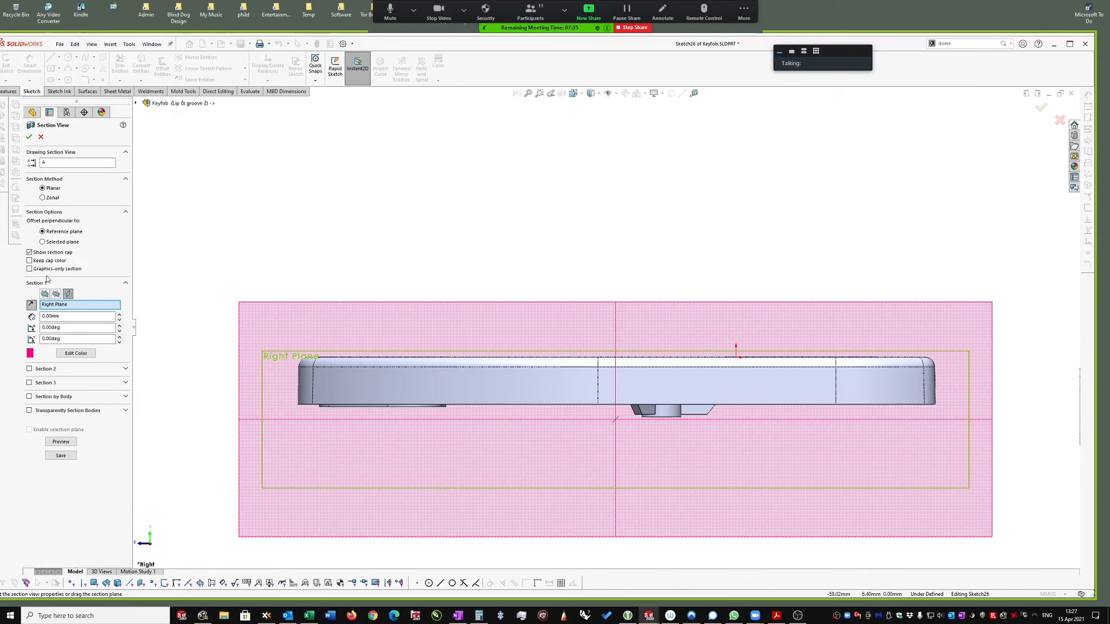
pyautogui.click(32, 305)
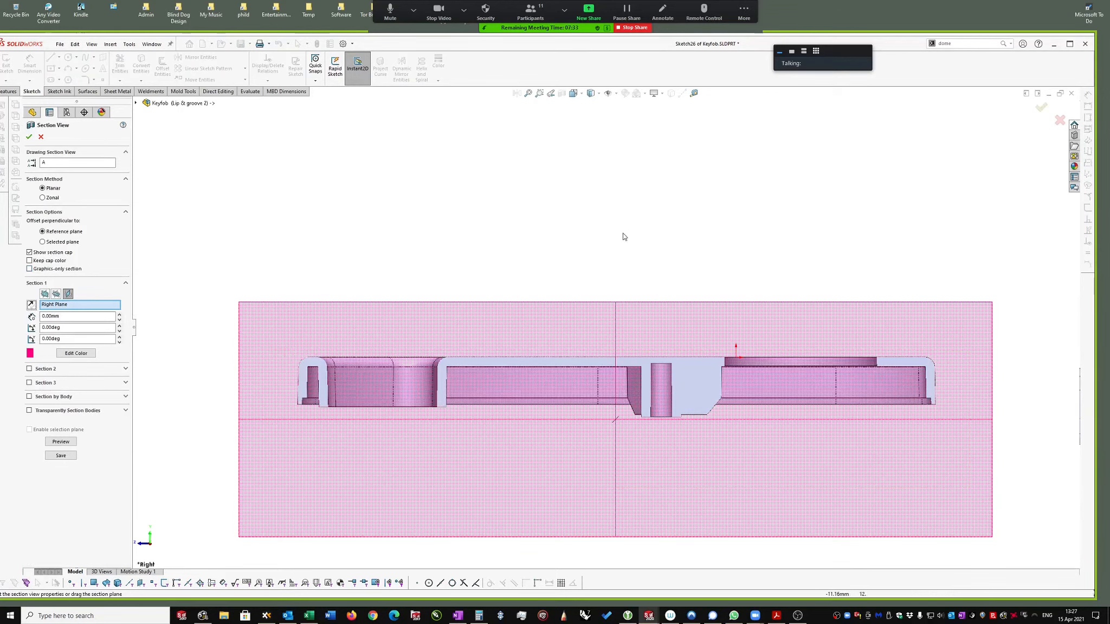
pyautogui.click(29, 137)
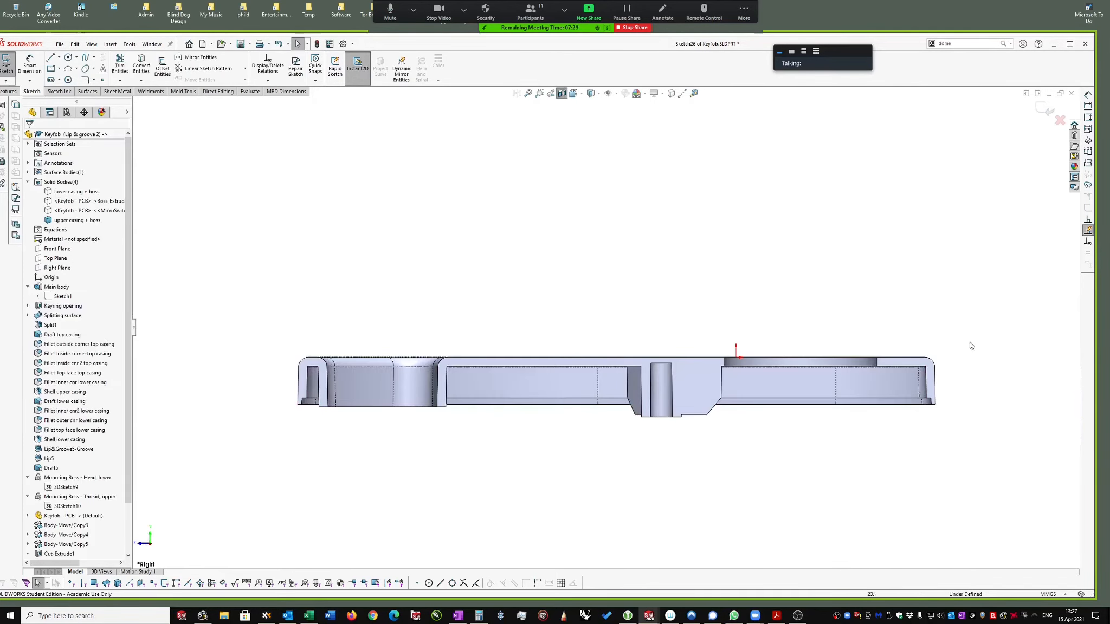
# Step: Sketch a closed triangular profile about 2.7 mm wide from the button hole's upper edge, along the casing's top face and down the hole wall
pyautogui.scroll(-5, 642, 344)
pyautogui.scroll(-2, 741, 347)
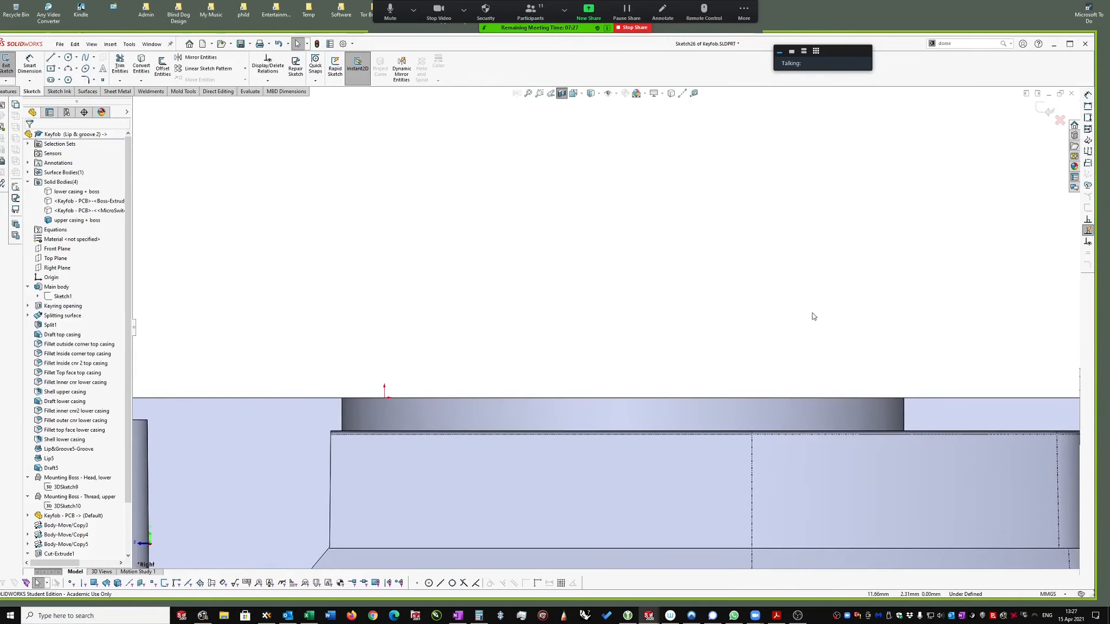
pyautogui.press('s')
pyautogui.click(893, 314)
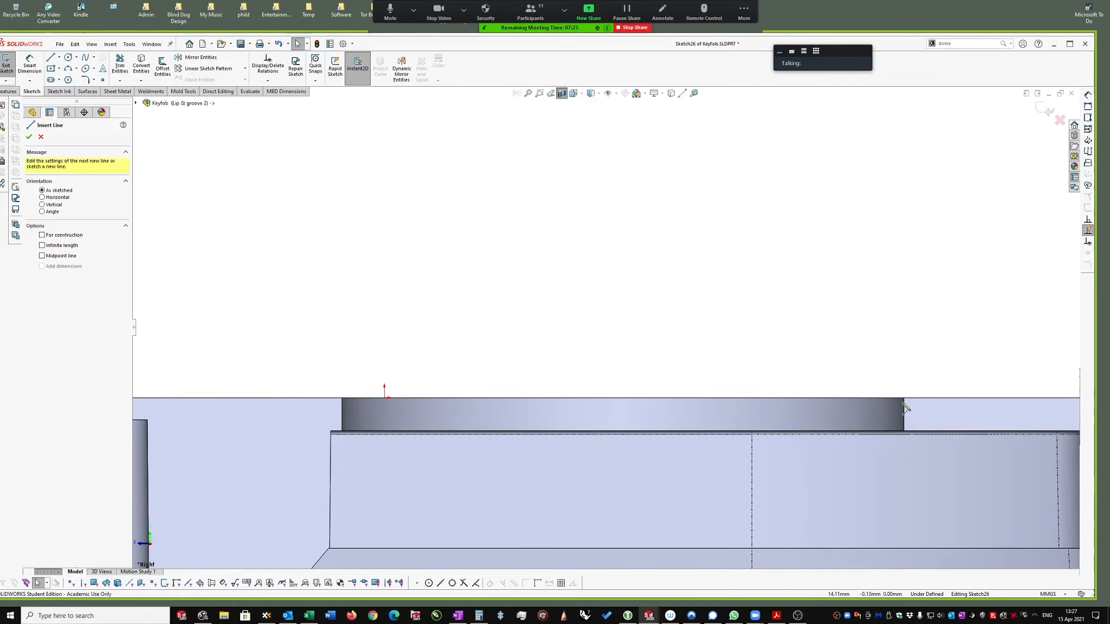
pyautogui.click(903, 399)
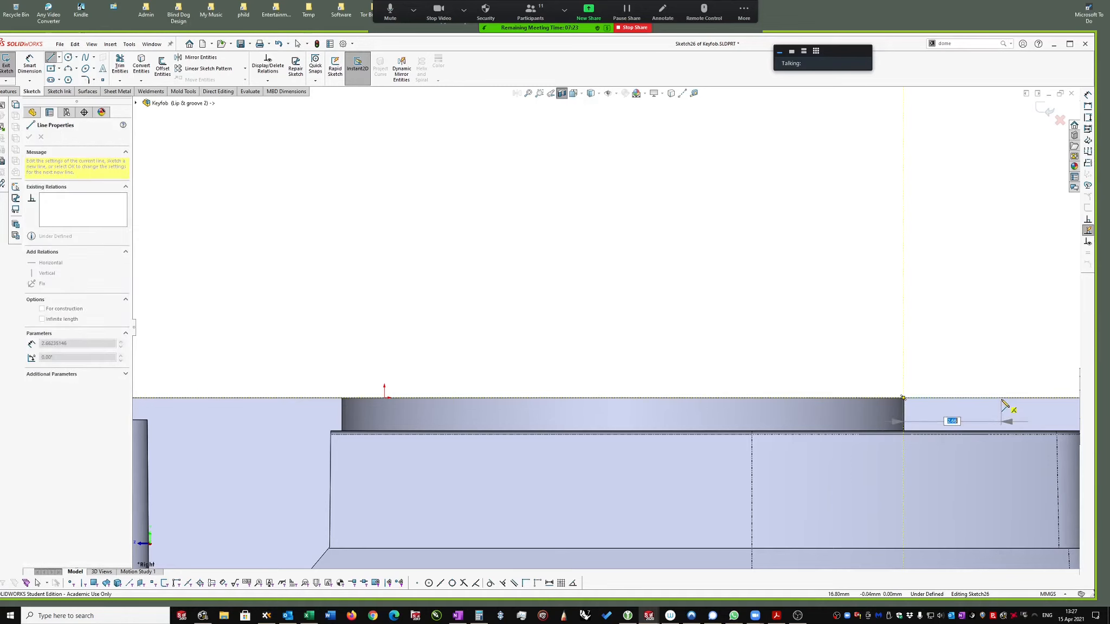
pyautogui.click(1002, 398)
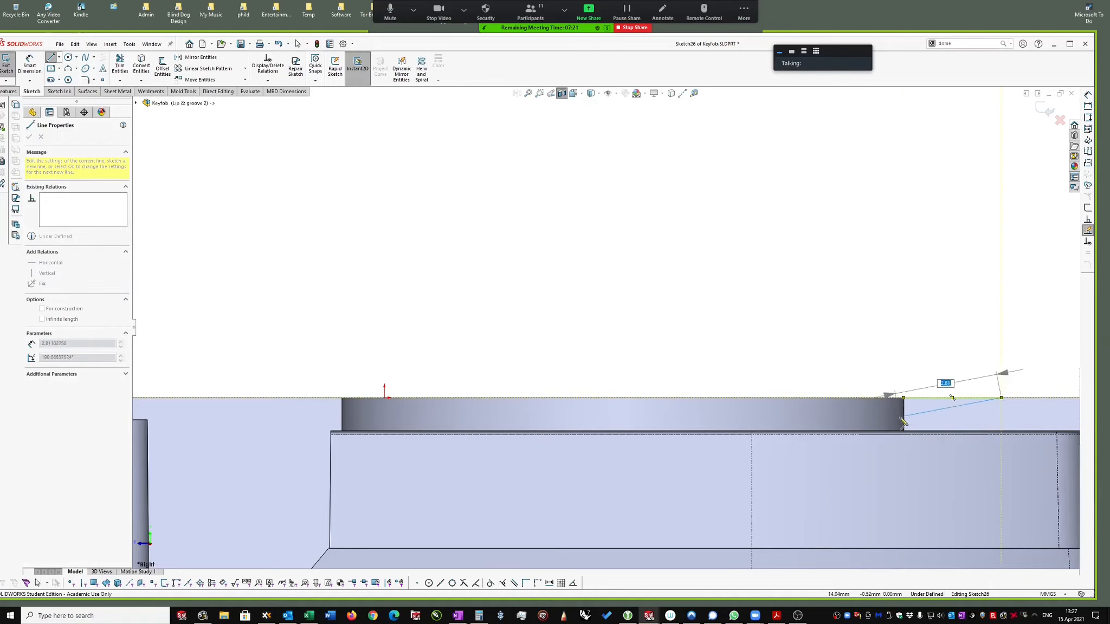
pyautogui.click(903, 416)
pyautogui.click(903, 398)
pyautogui.scroll(-1, 813, 374)
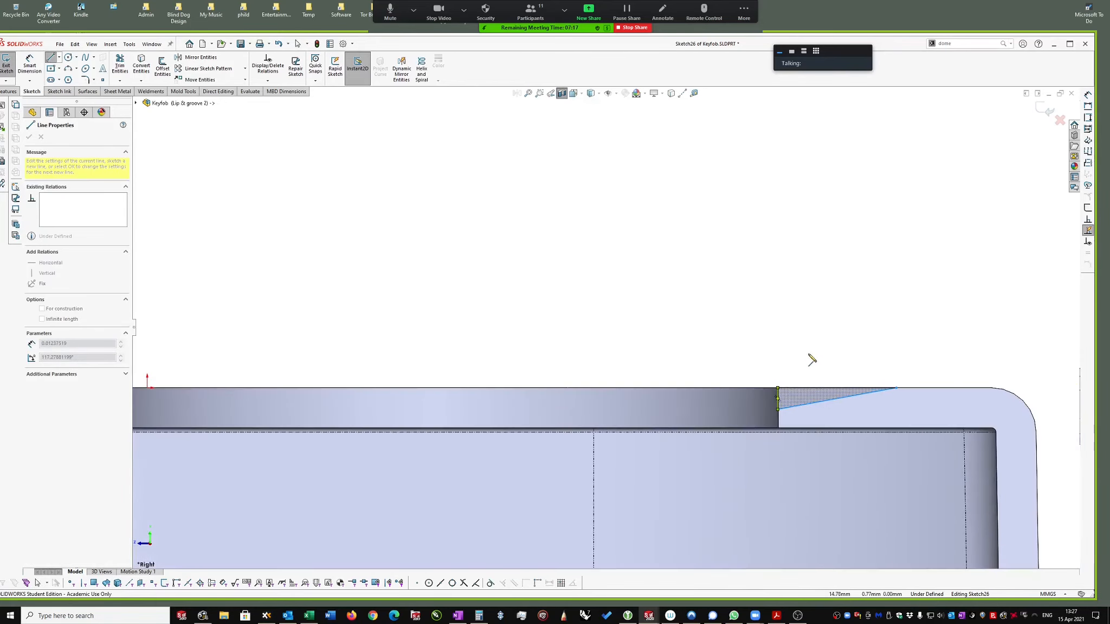
# Step: Dimension the triangular profile's vertical side along the hole wall and set its depth to 0.35 mm
pyautogui.moveTo(766, 342); pyautogui.dragTo(766, 317, button='right')
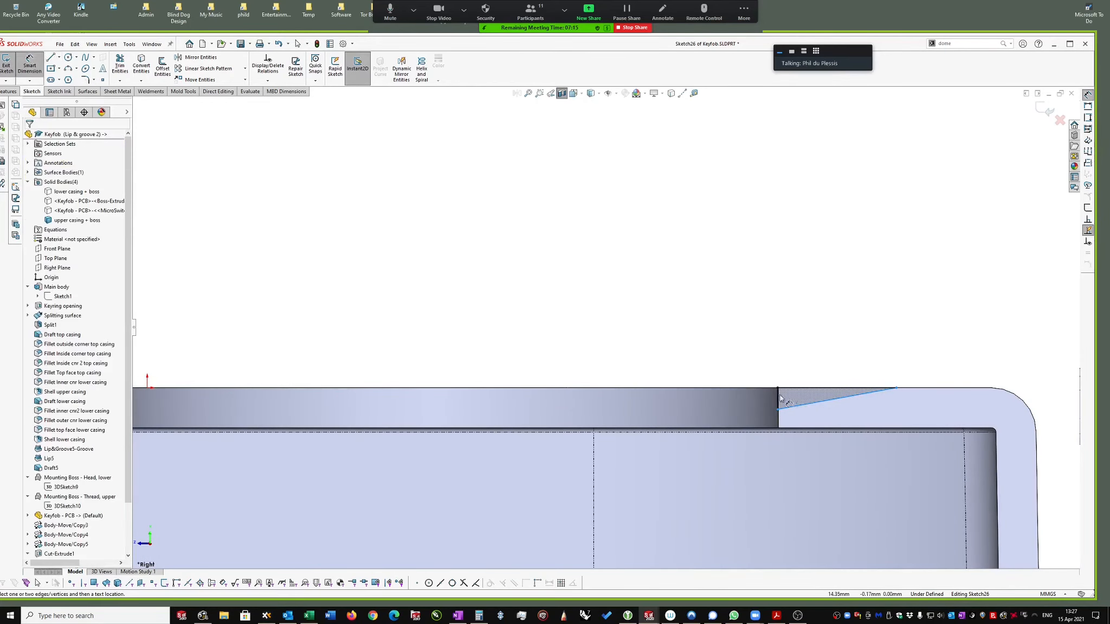
pyautogui.click(778, 405)
pyautogui.click(729, 372)
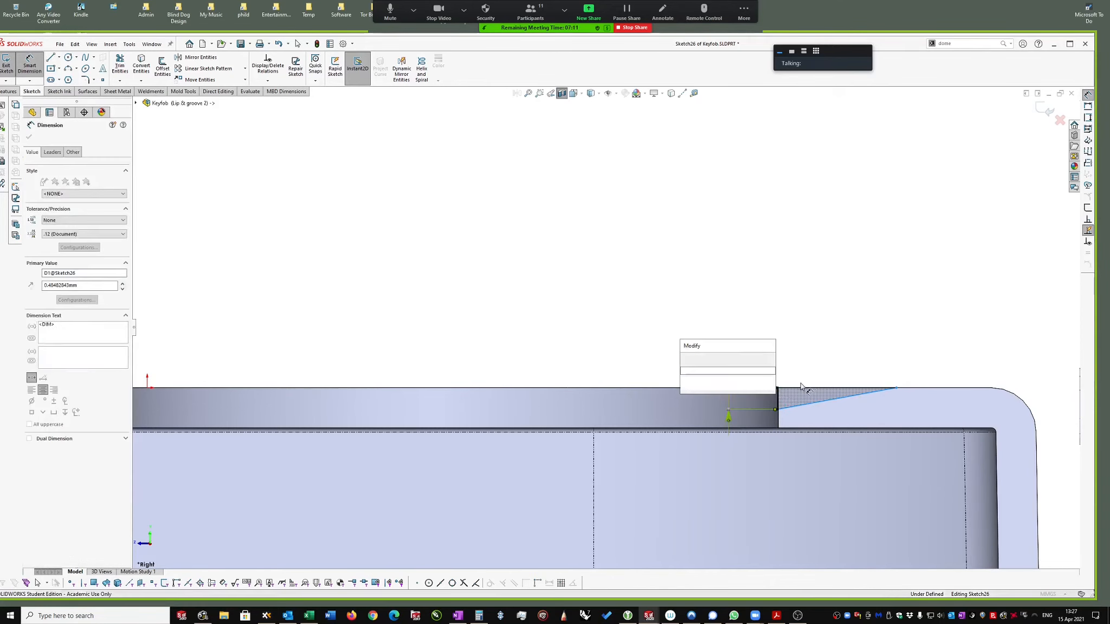
pyautogui.write('1')
pyautogui.write('35')
pyautogui.press('Return')
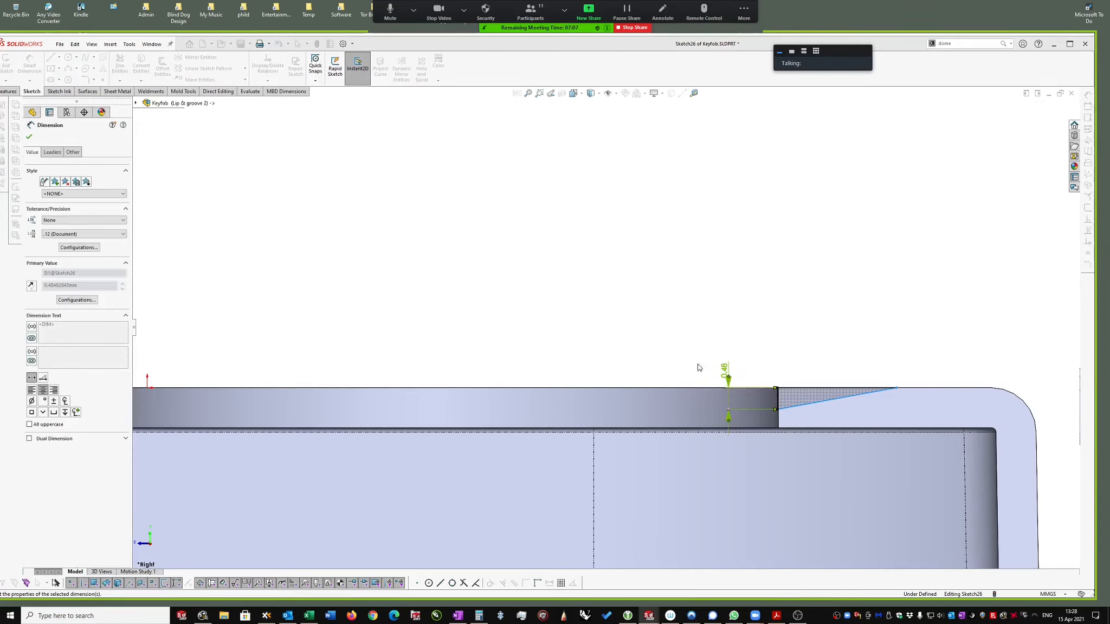
# Step: Dimension the profile's upper line along the casing's top face and set its length to 3.5 mm
pyautogui.click(802, 393)
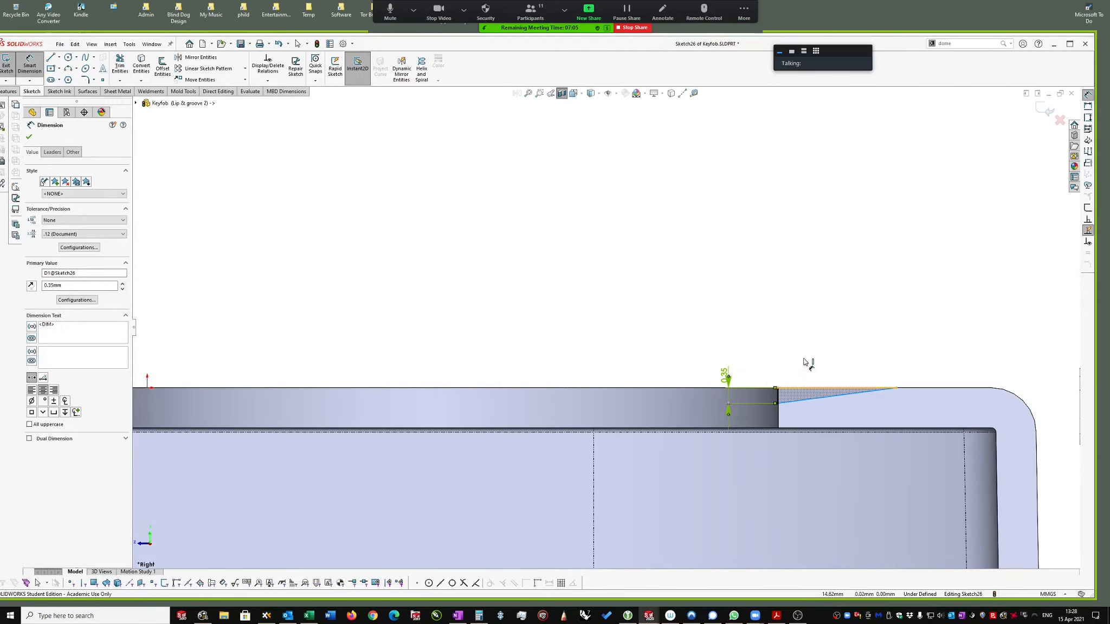
pyautogui.click(812, 361)
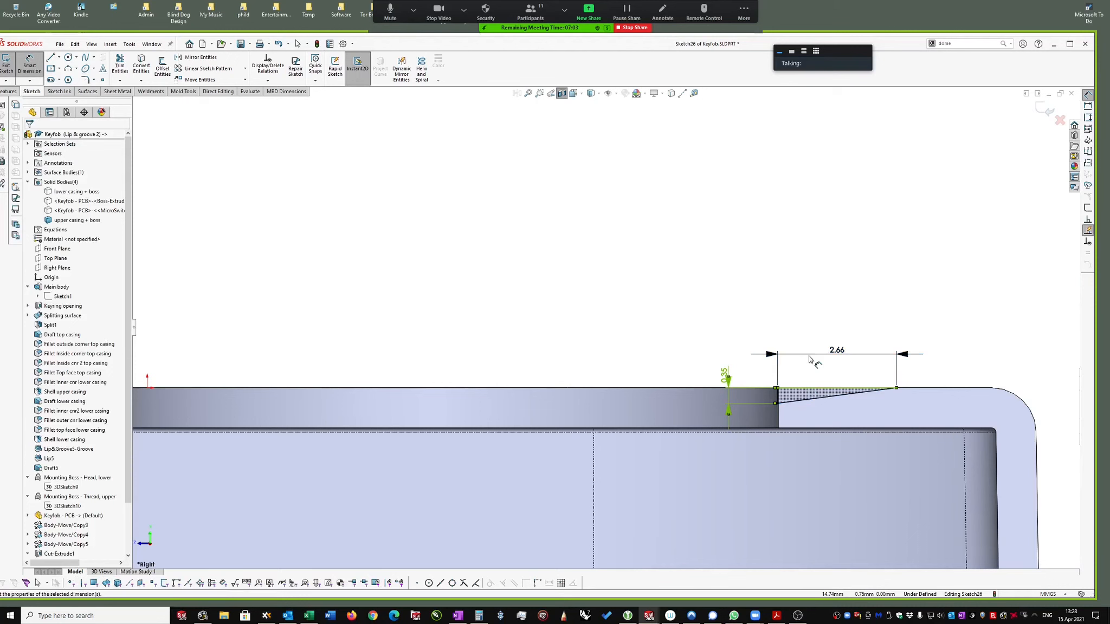
pyautogui.write('3.5')
pyautogui.click(795, 343)
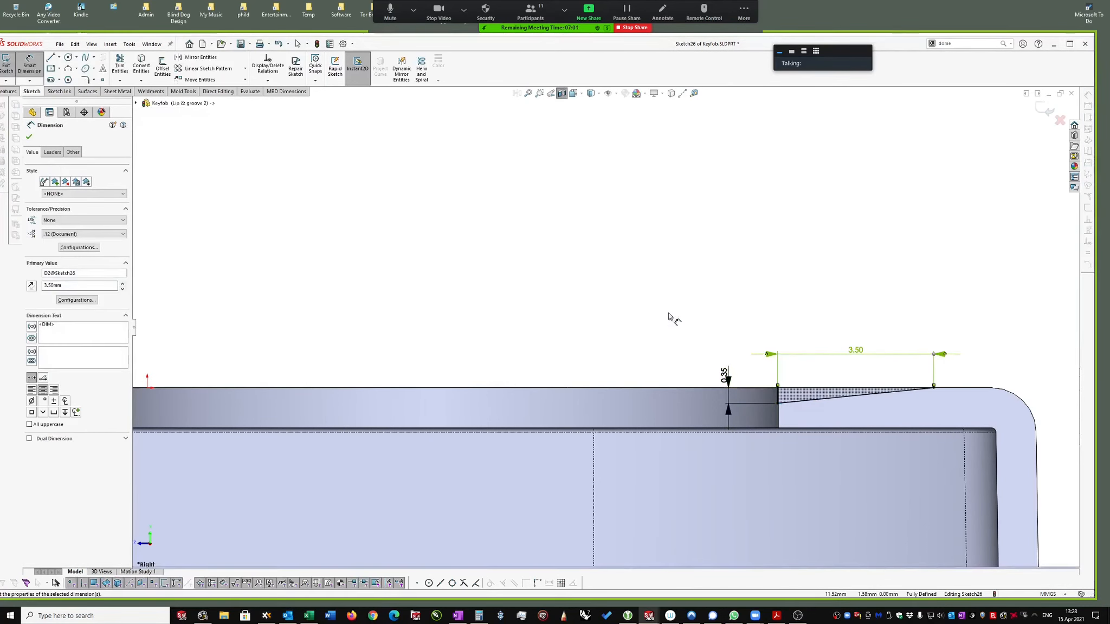
pyautogui.scroll(1, 677, 315)
pyautogui.press('Escape')
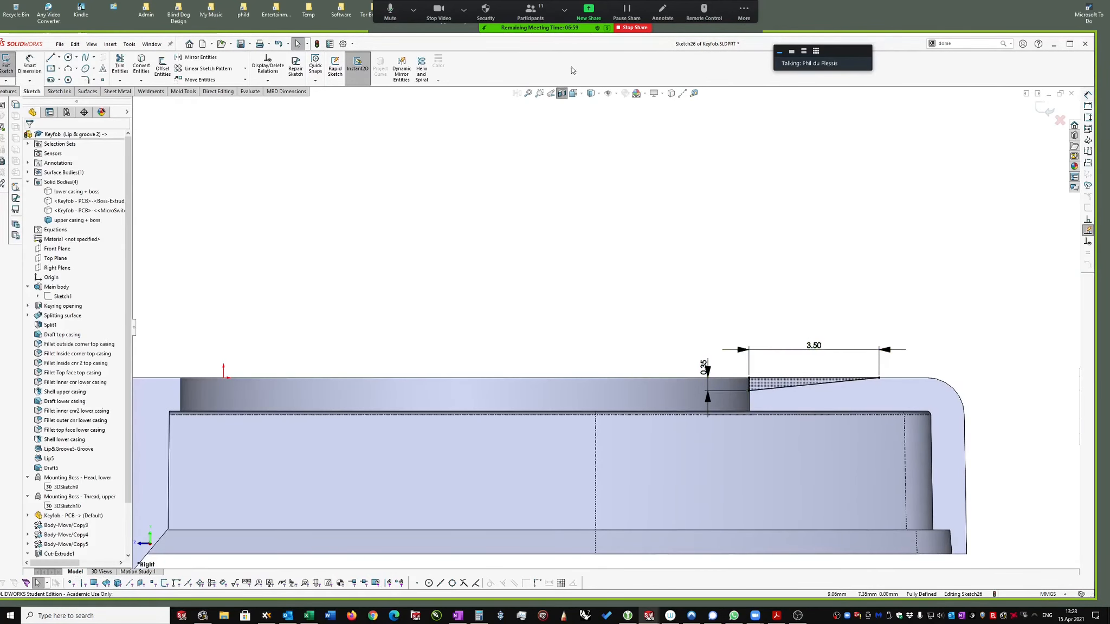
# Step: Show the temporary axes and dimension the distance from the button hole's axis to the profile's vertical side, keeping the dimension driving
pyautogui.click(616, 95)
pyautogui.click(621, 117)
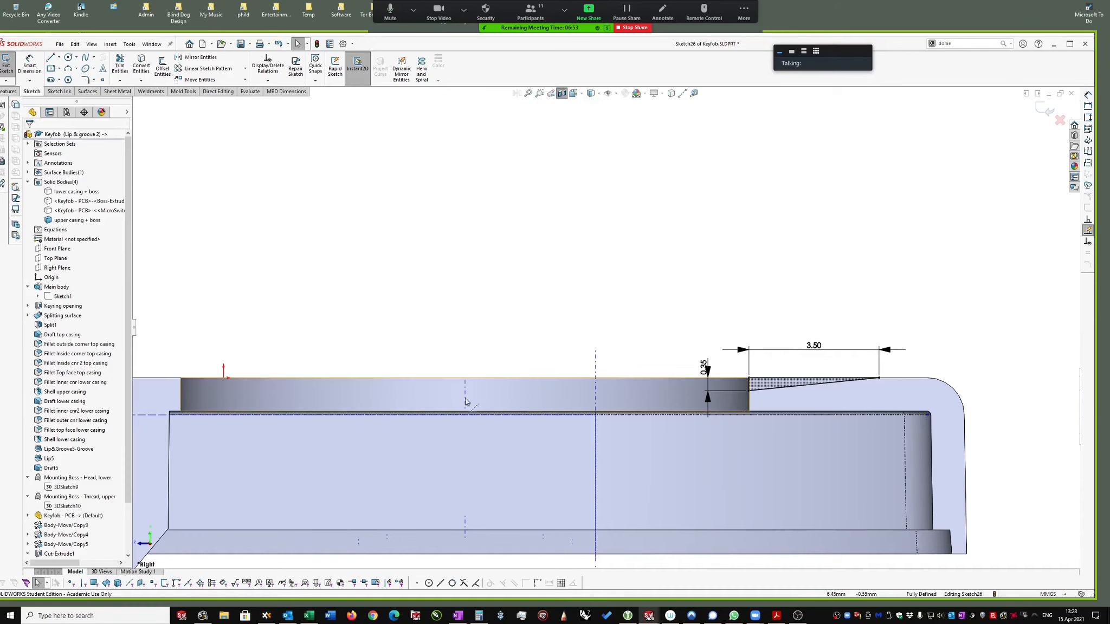
pyautogui.moveTo(630, 308); pyautogui.dragTo(630, 263, button='right')
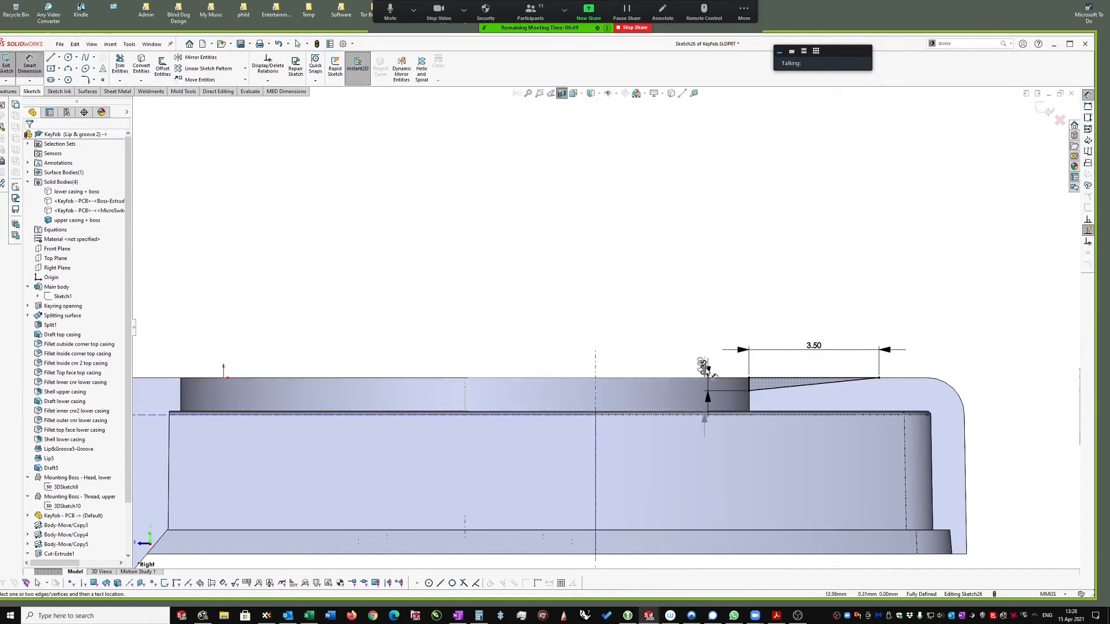
pyautogui.click(751, 385)
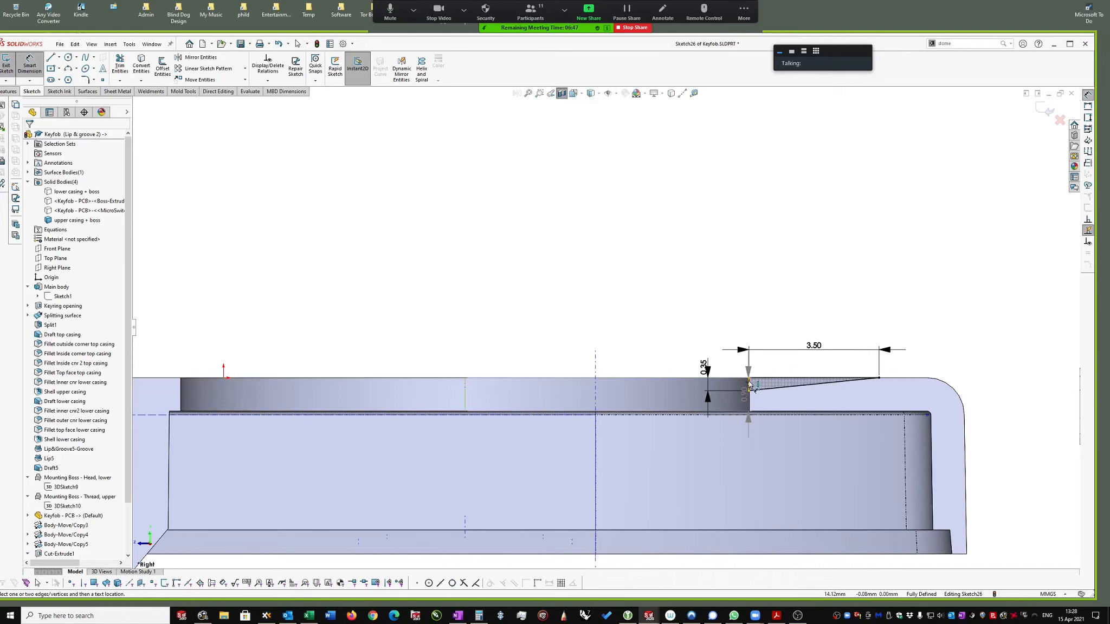
pyautogui.click(661, 337)
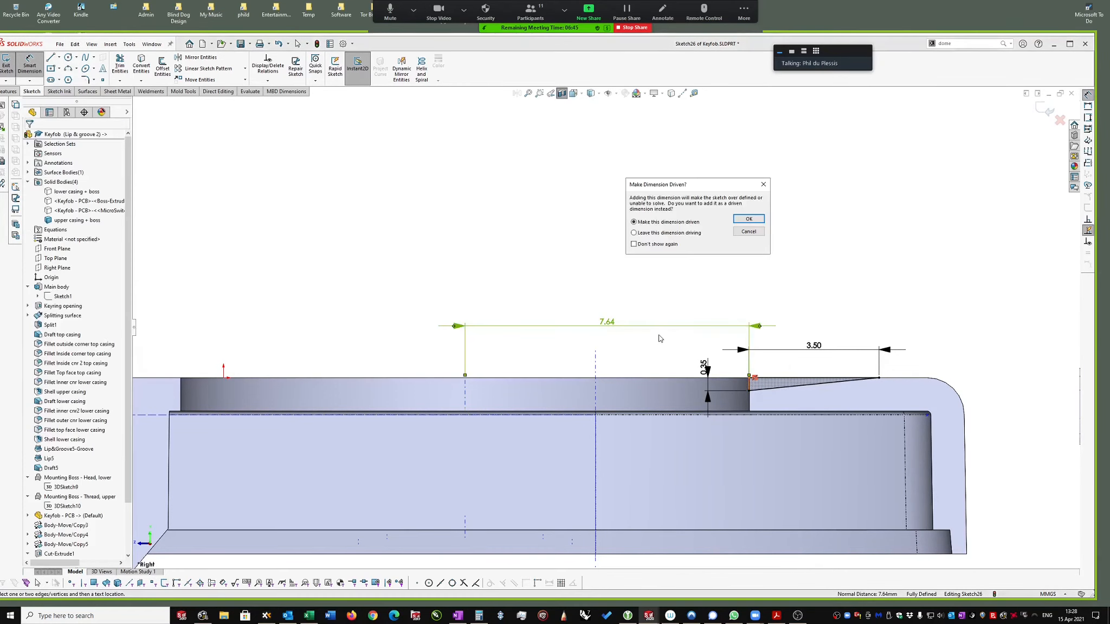
pyautogui.click(634, 234)
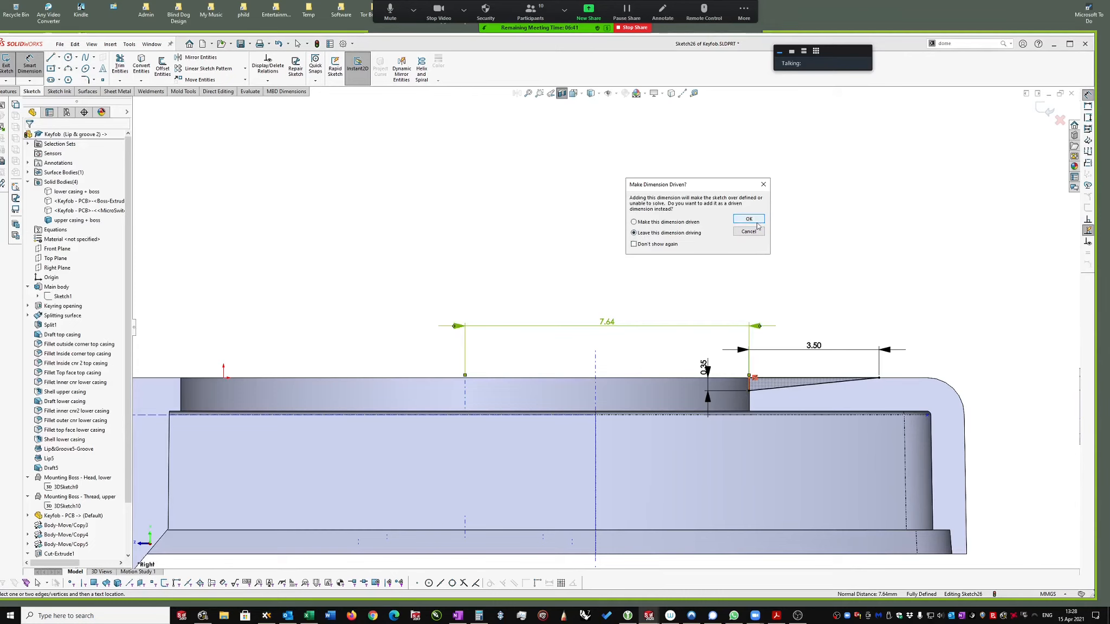
pyautogui.click(748, 219)
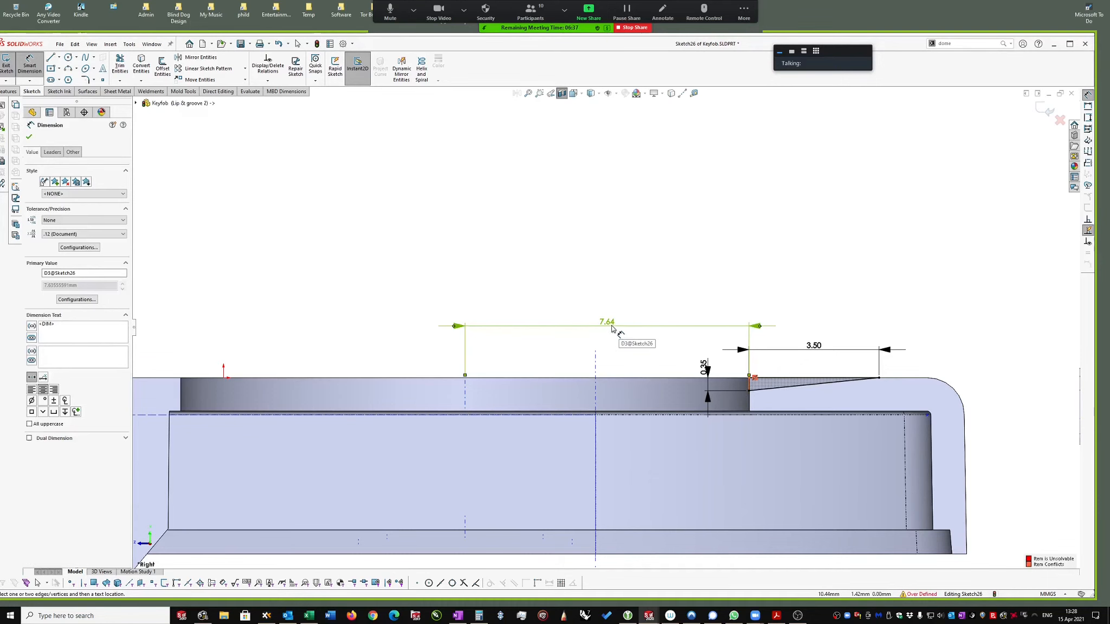
# Step: Delete the conflicting relation that ties the profile's upper corner to the button hole's edge
pyautogui.click(764, 362)
pyautogui.press('Escape')
pyautogui.scroll(2, 757, 379)
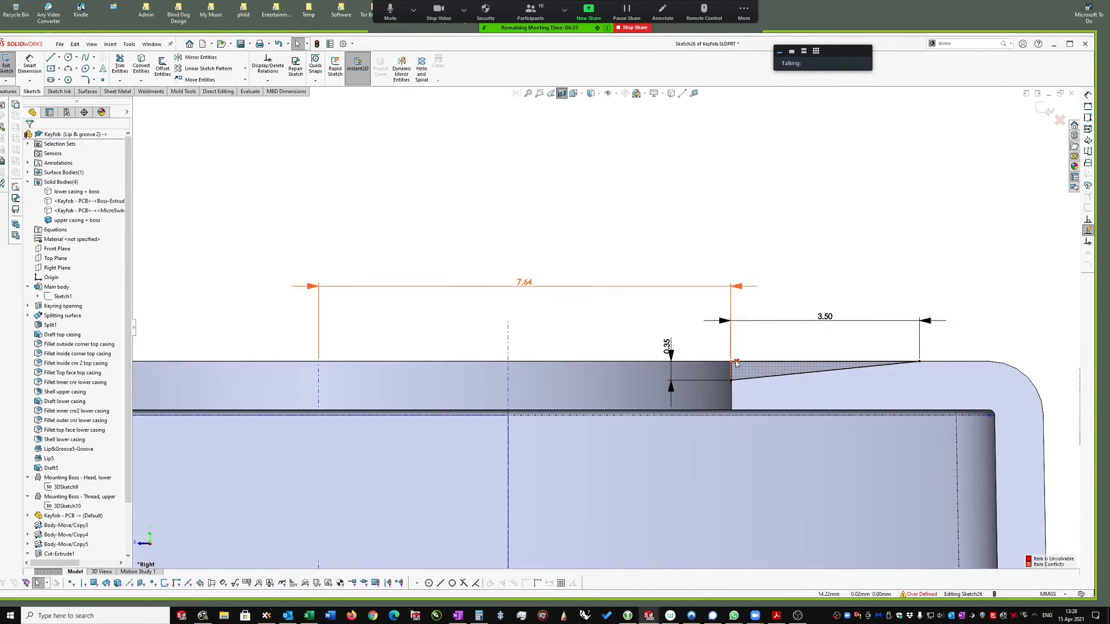
pyautogui.press('Delete')
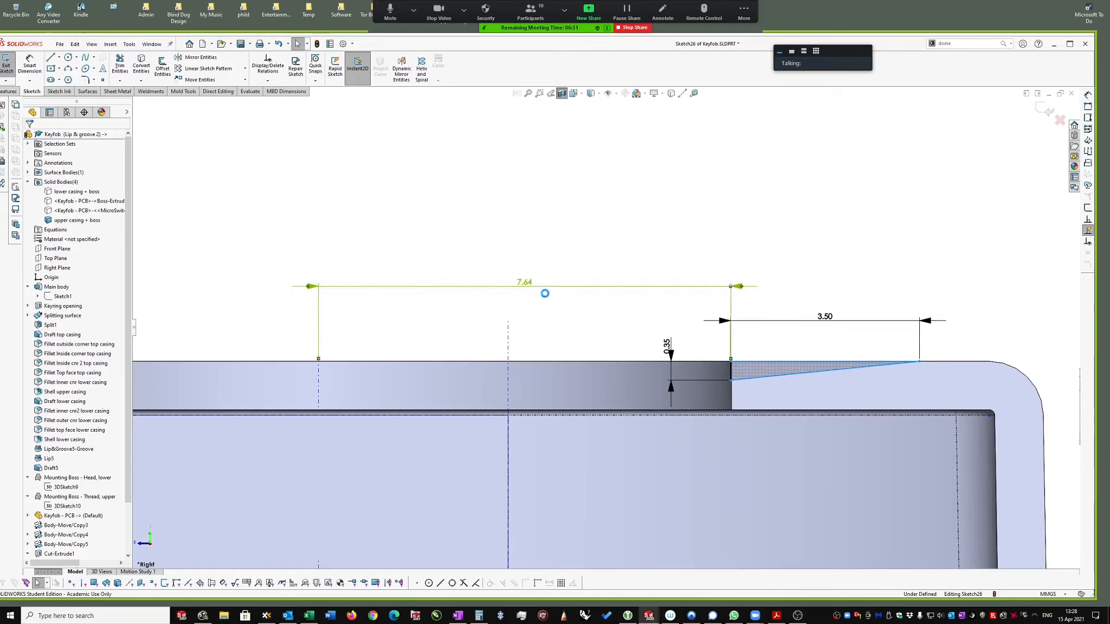
# Step: Set the distance from the button hole's axis to the profile's vertical side to 7.6 mm
pyautogui.doubleClick(544, 292)
pyautogui.write('7')
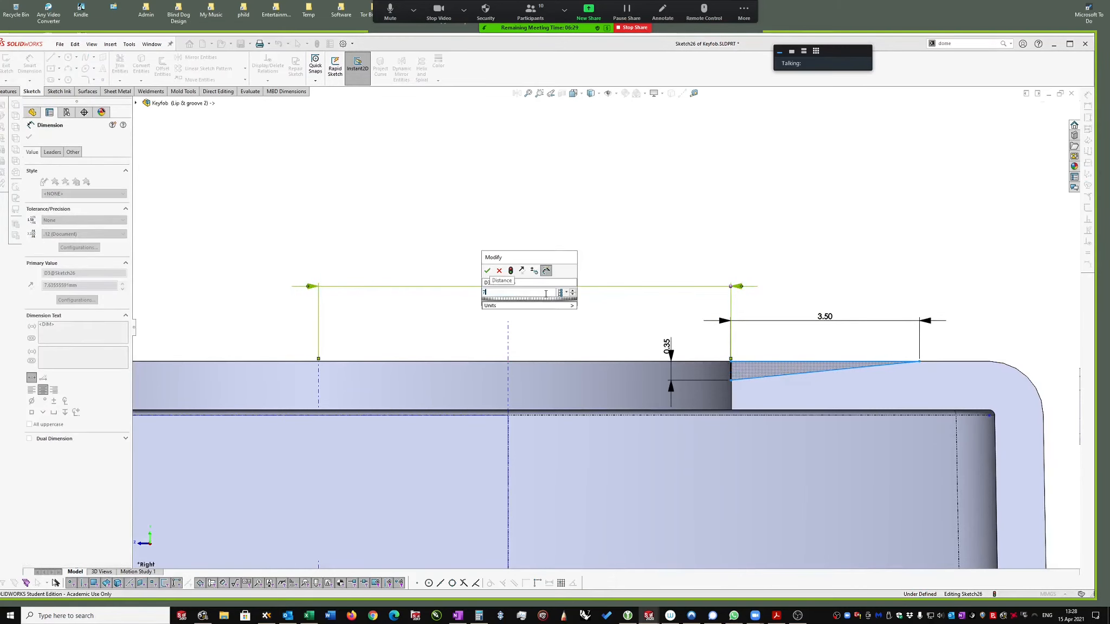
pyautogui.write('.')
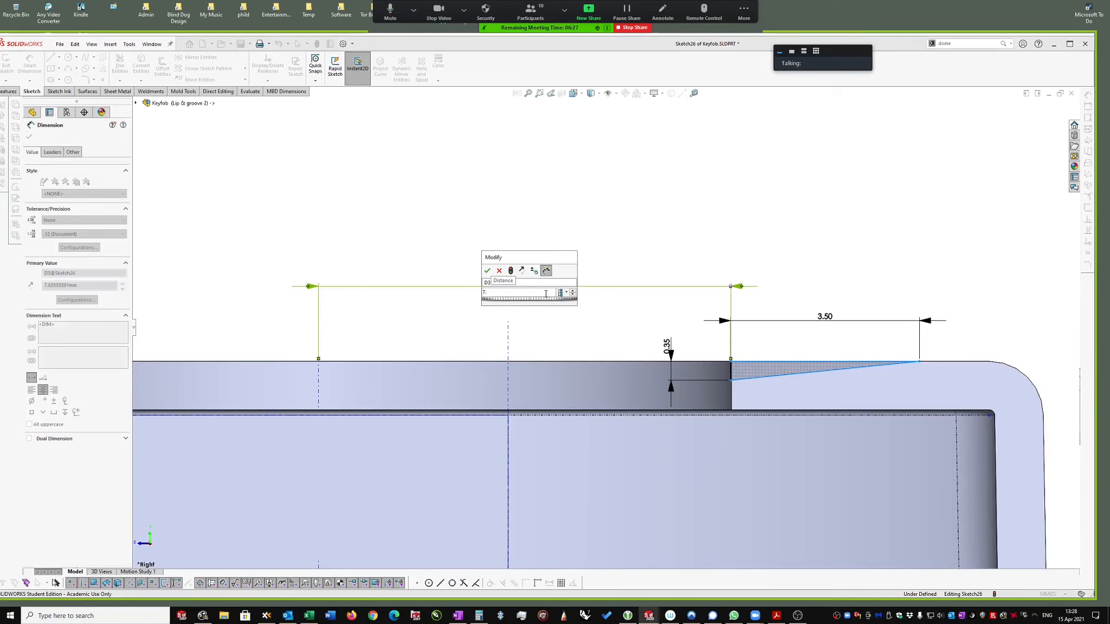
pyautogui.write('6')
pyautogui.press('Return')
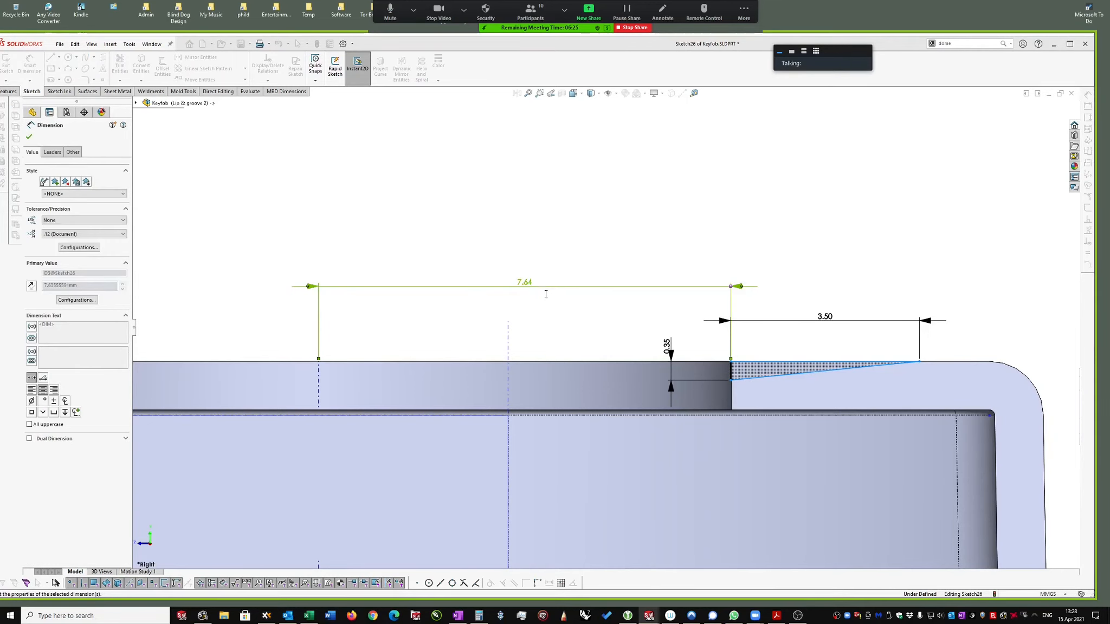
pyautogui.click(791, 292)
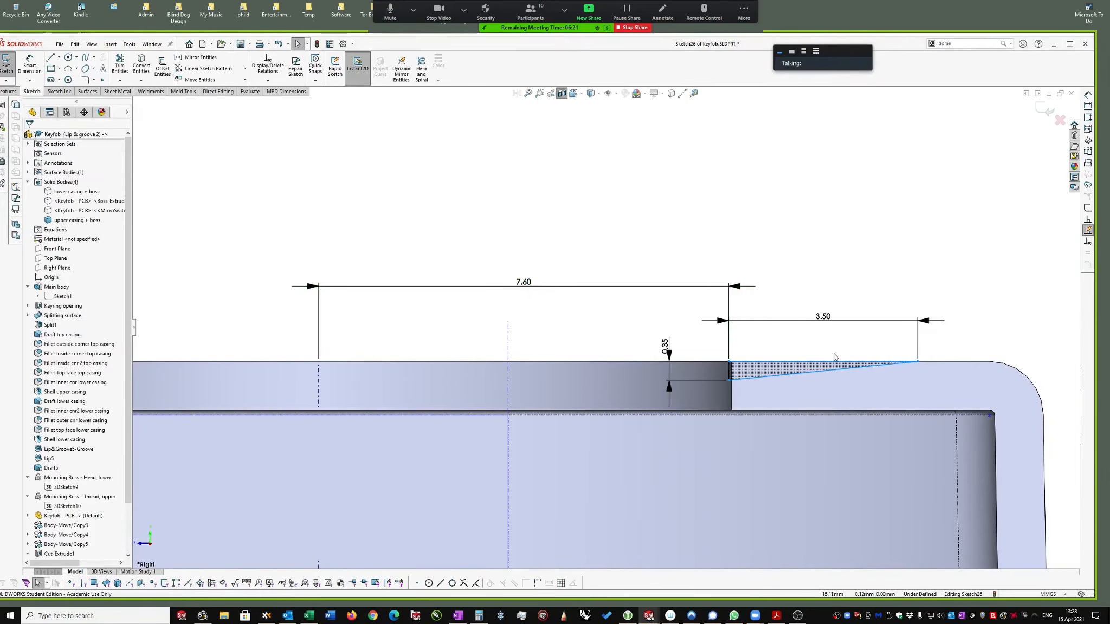
# Step: Add a horizontal relation to the profile's upper line
pyautogui.click(867, 371)
pyautogui.click(941, 364)
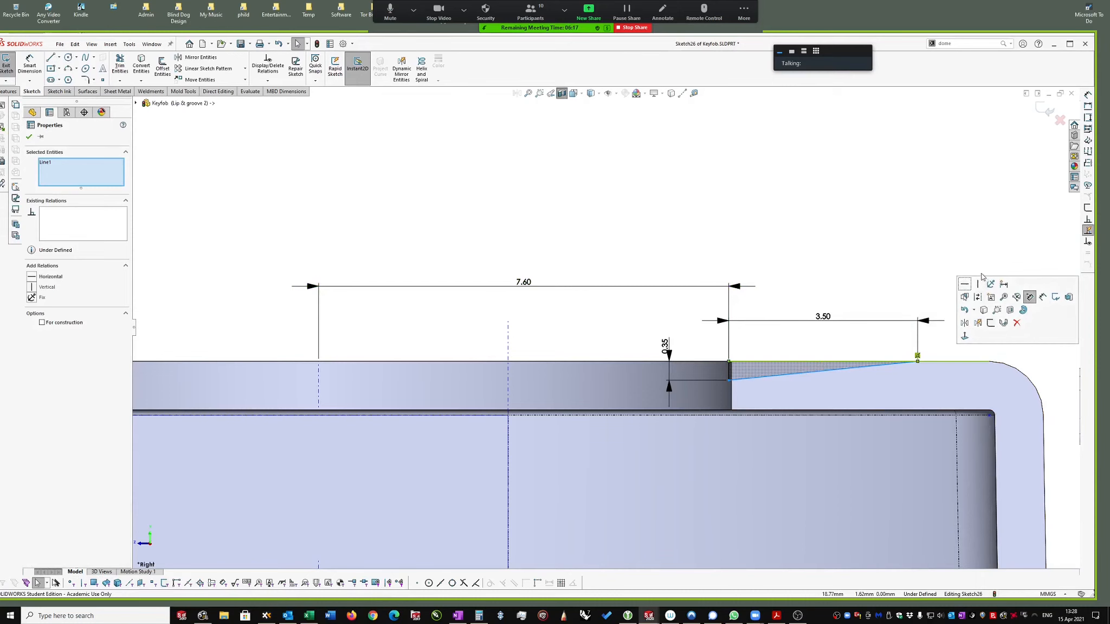
pyautogui.click(957, 255)
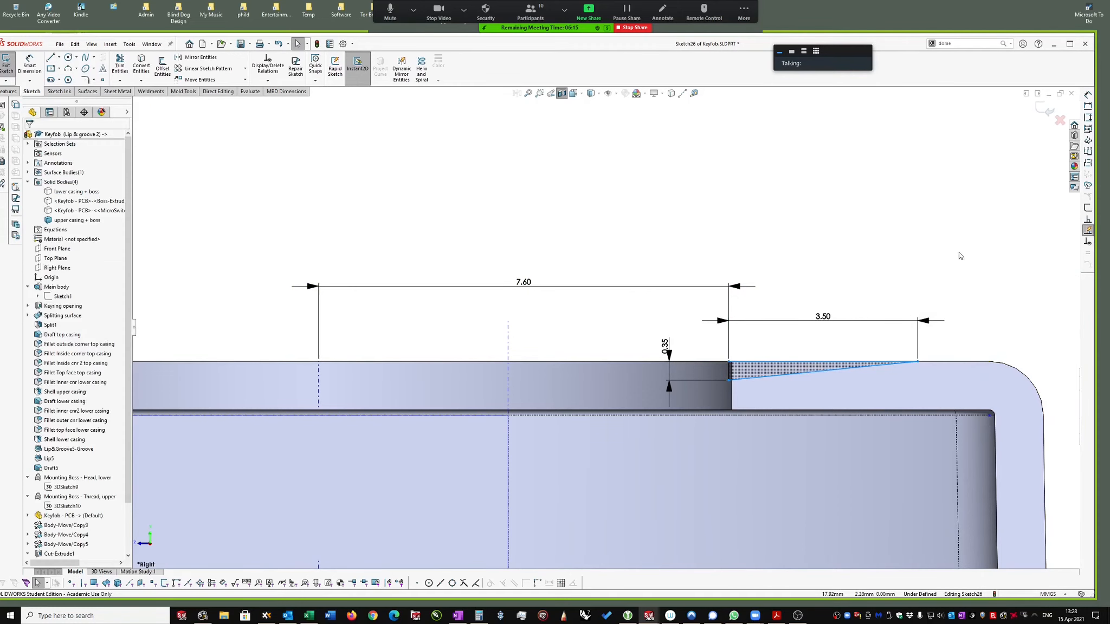
pyautogui.click(831, 367)
pyautogui.click(855, 284)
pyautogui.click(791, 273)
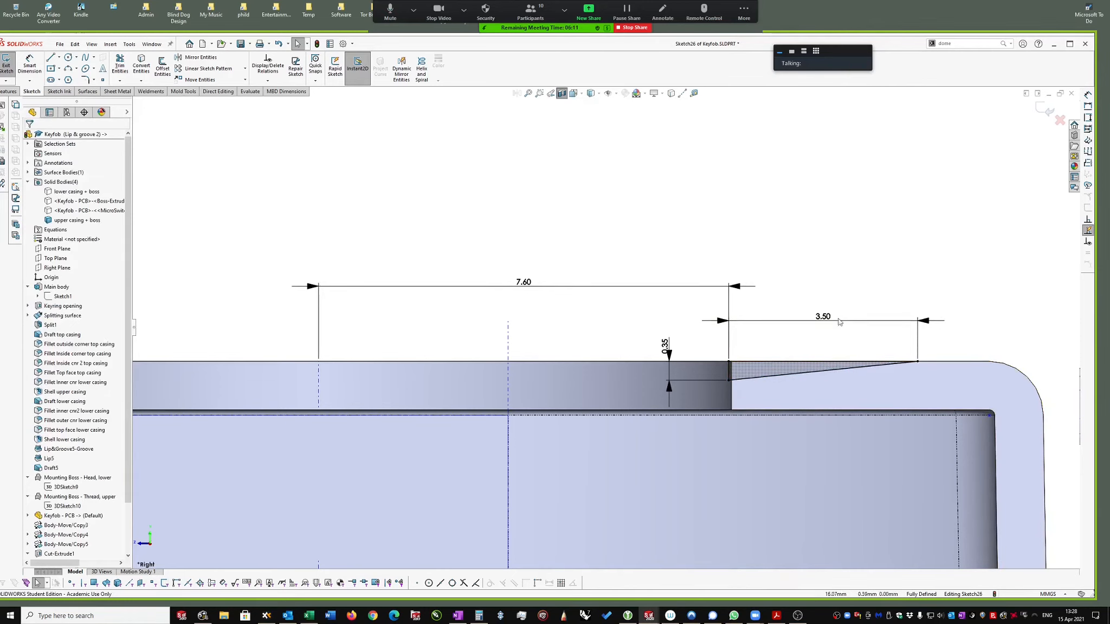
# Step: Finish the profile sketch and view the sectioned upper casing at an angle from above
pyautogui.scroll(3, 790, 257)
pyautogui.click(1045, 113)
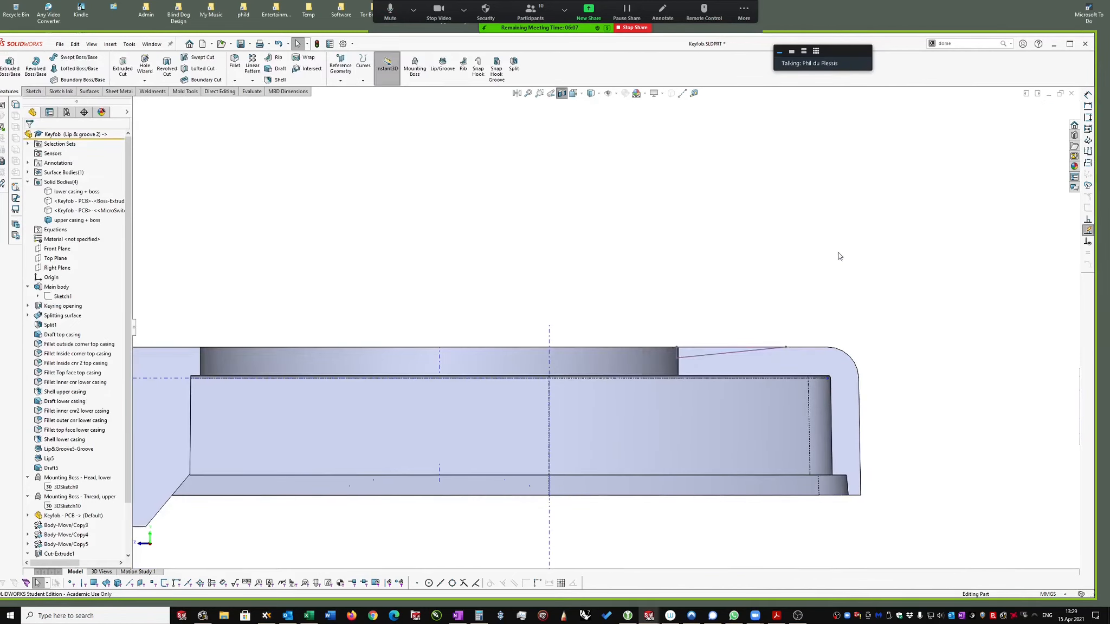
pyautogui.scroll(1, 831, 249)
pyautogui.moveTo(831, 248); pyautogui.dragTo(696, 135, button='middle')
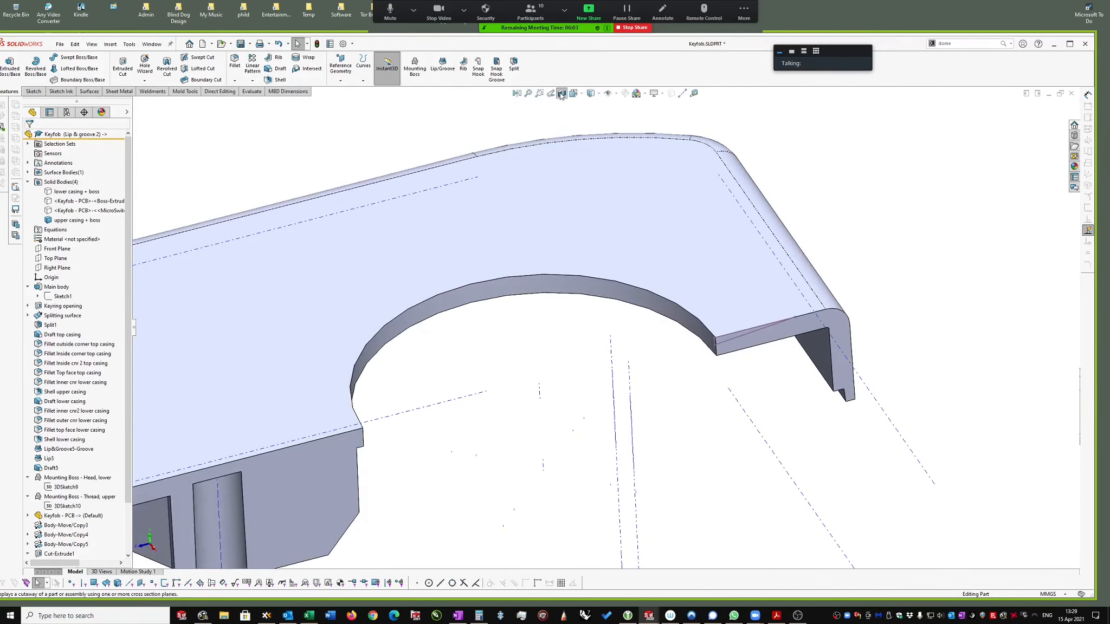
# Step: Turn off the section view and make a 360-degree revolved cut of the triangular profile about the button hole's axis
pyautogui.click(562, 94)
pyautogui.click(713, 336)
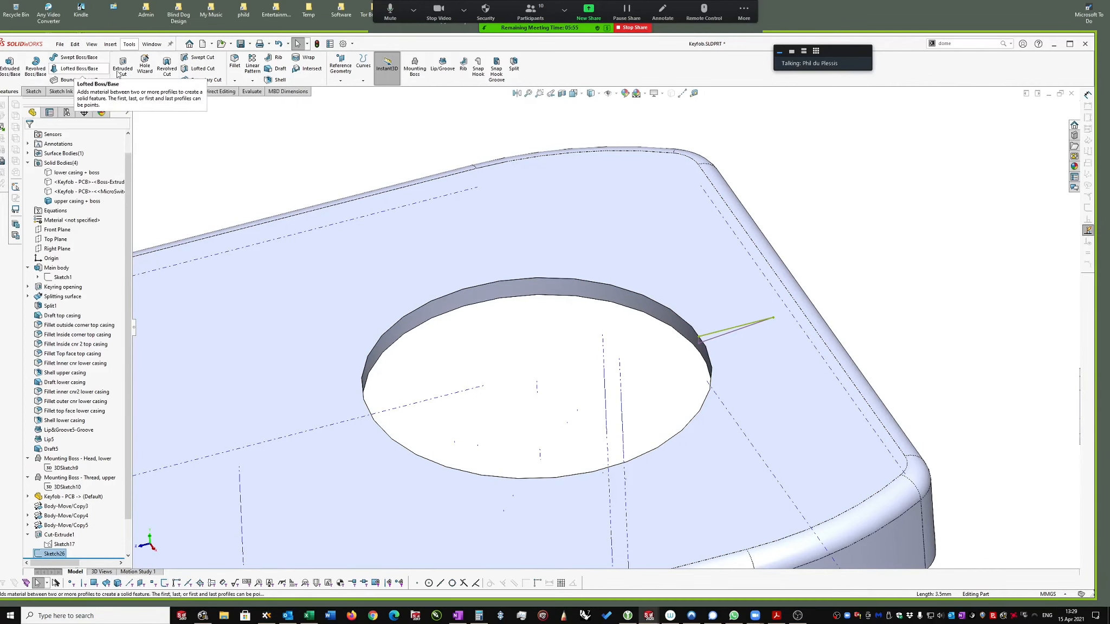
pyautogui.click(173, 71)
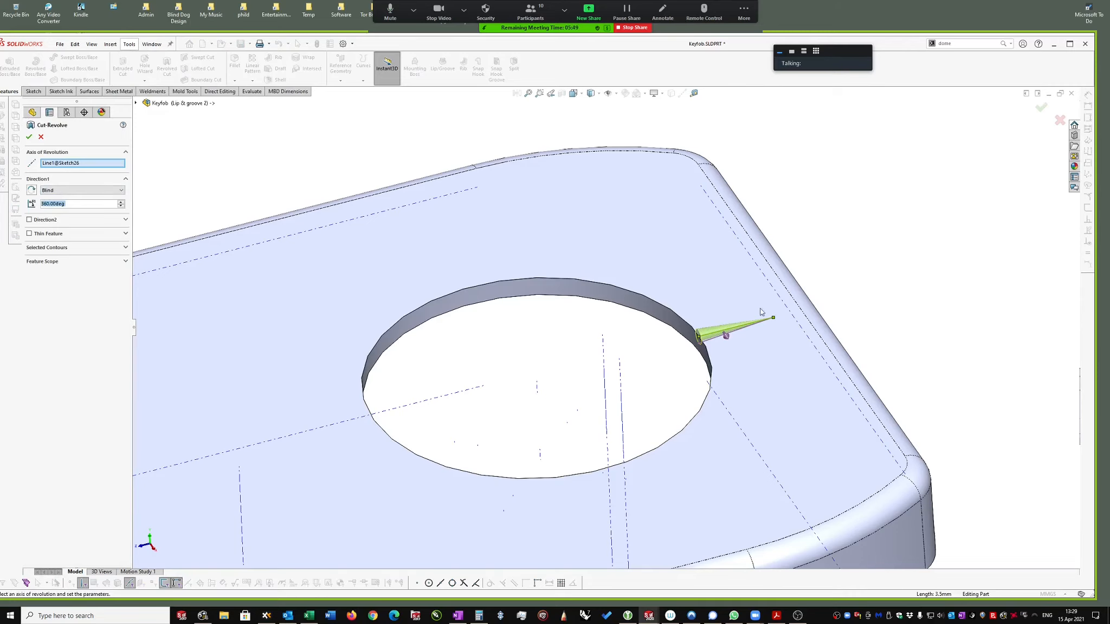
pyautogui.click(67, 164)
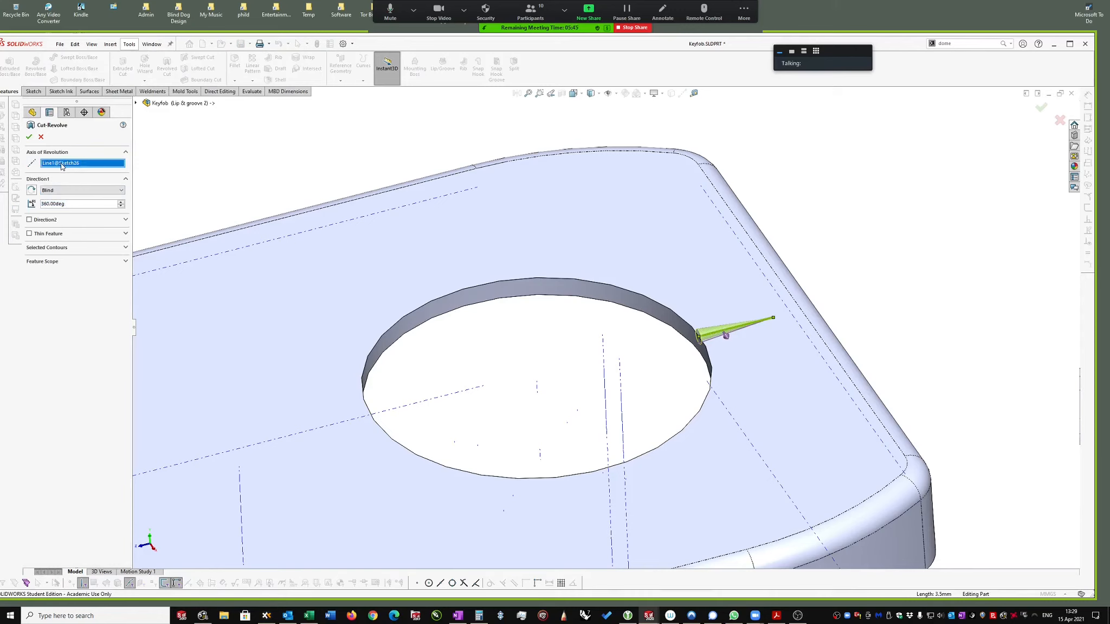
pyautogui.click(537, 386)
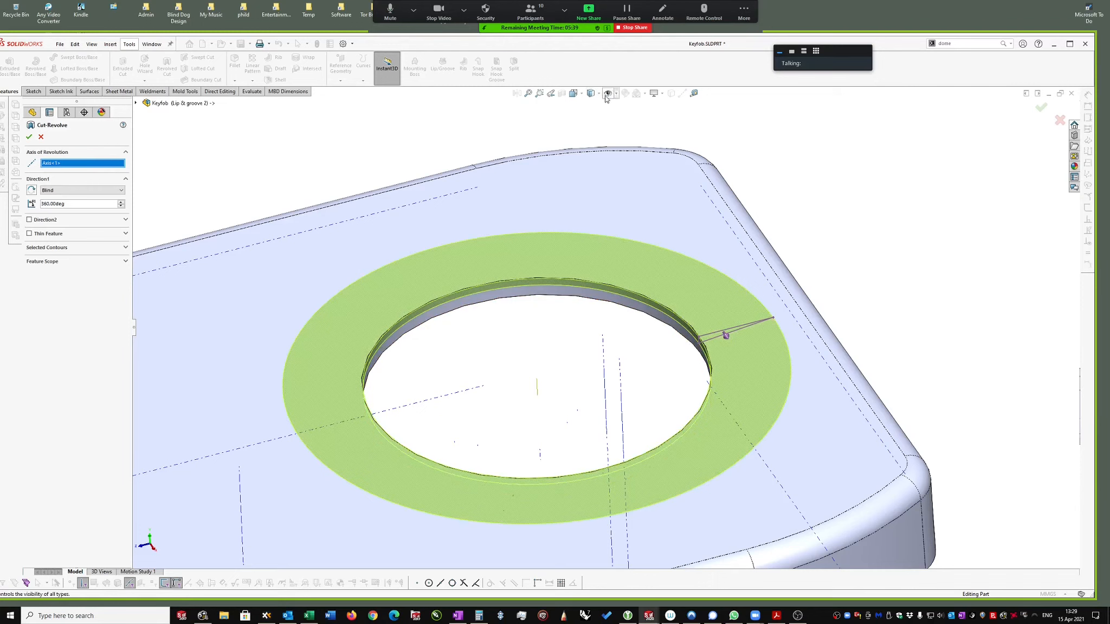
pyautogui.click(30, 138)
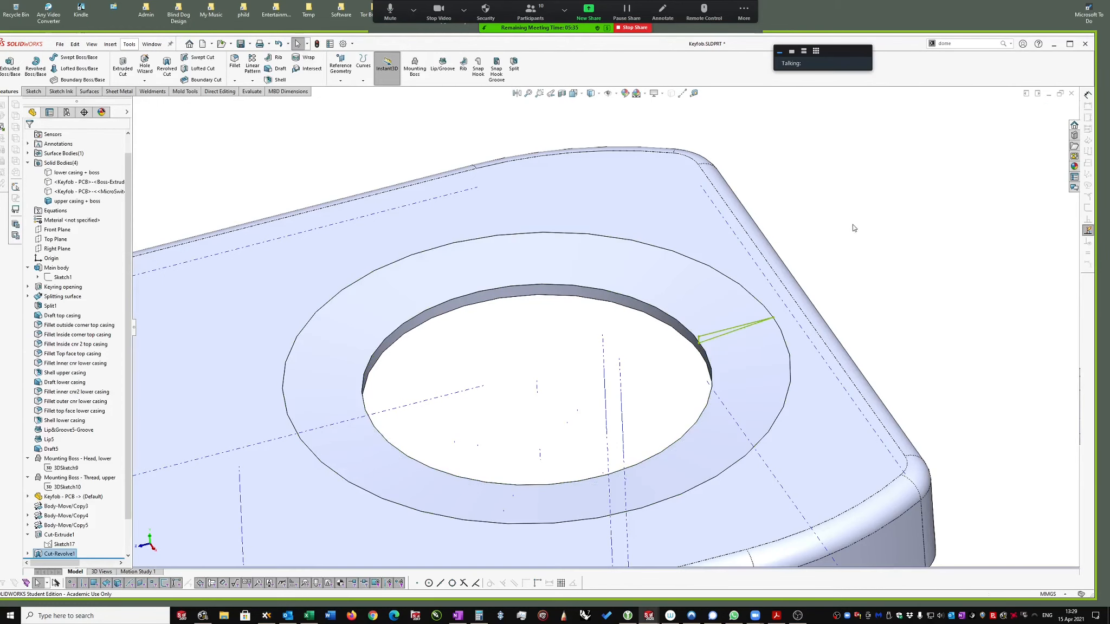
# Step: Switch to the Key Fob - Assembly E document and view the casing's button hole
pyautogui.scroll(2, 853, 224)
pyautogui.scroll(3, 735, 333)
pyautogui.scroll(2, 607, 331)
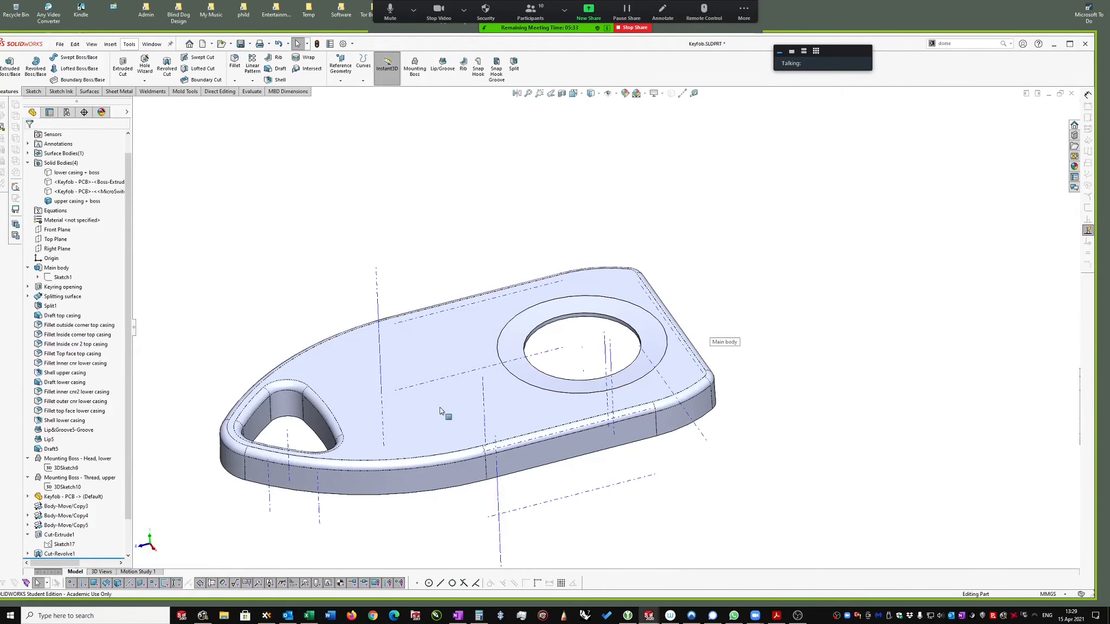
pyautogui.scroll(-1, 135, 537)
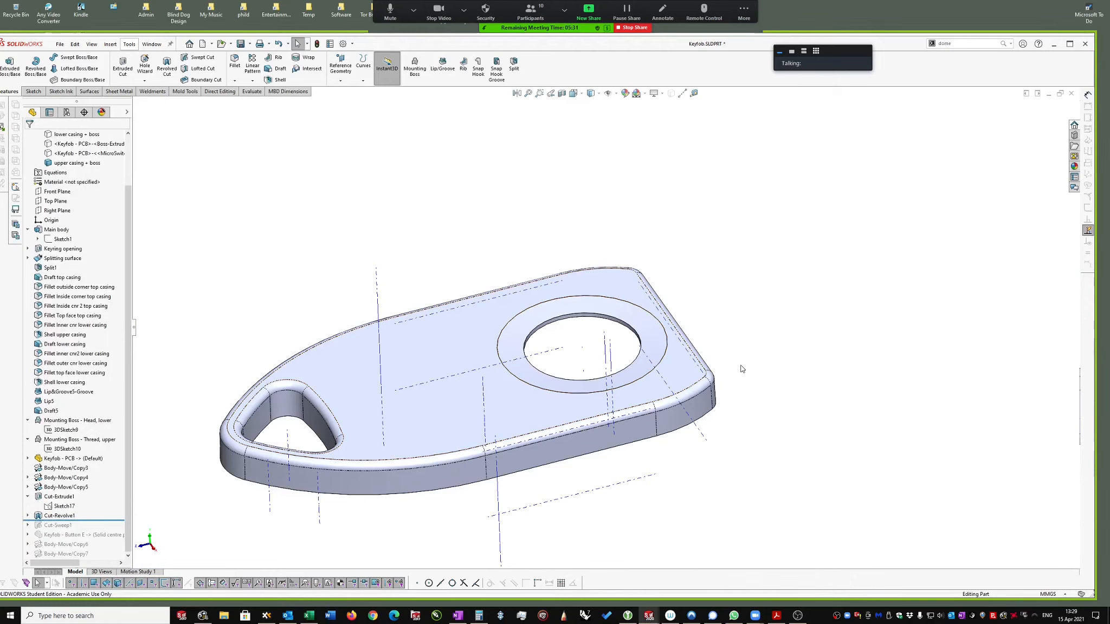
pyautogui.hotkey('ctrl', 'Tab')
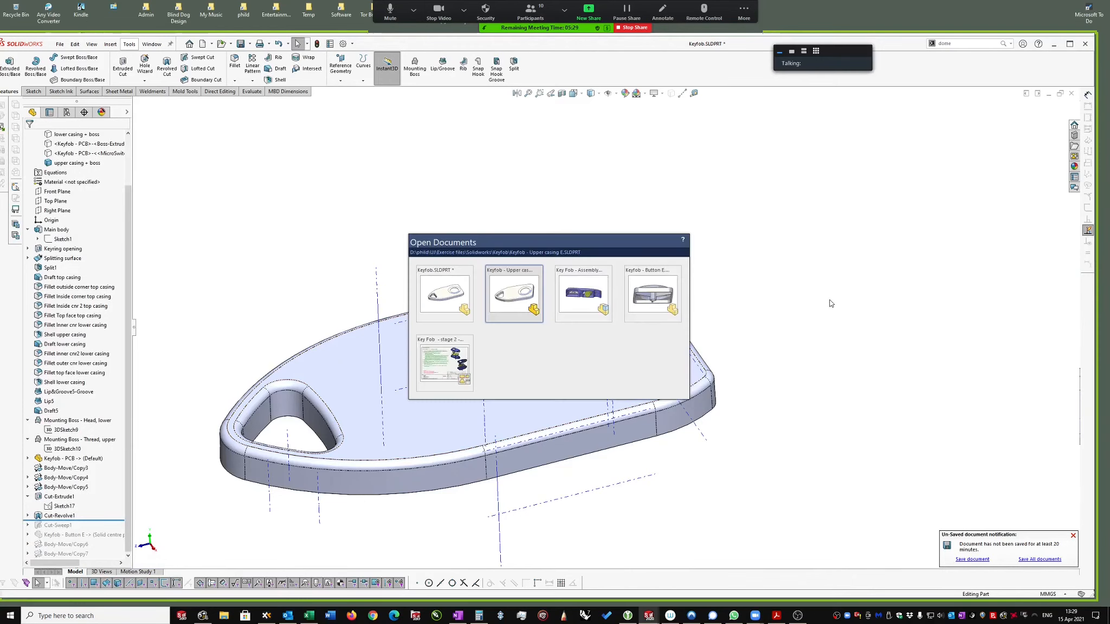
pyautogui.click(594, 294)
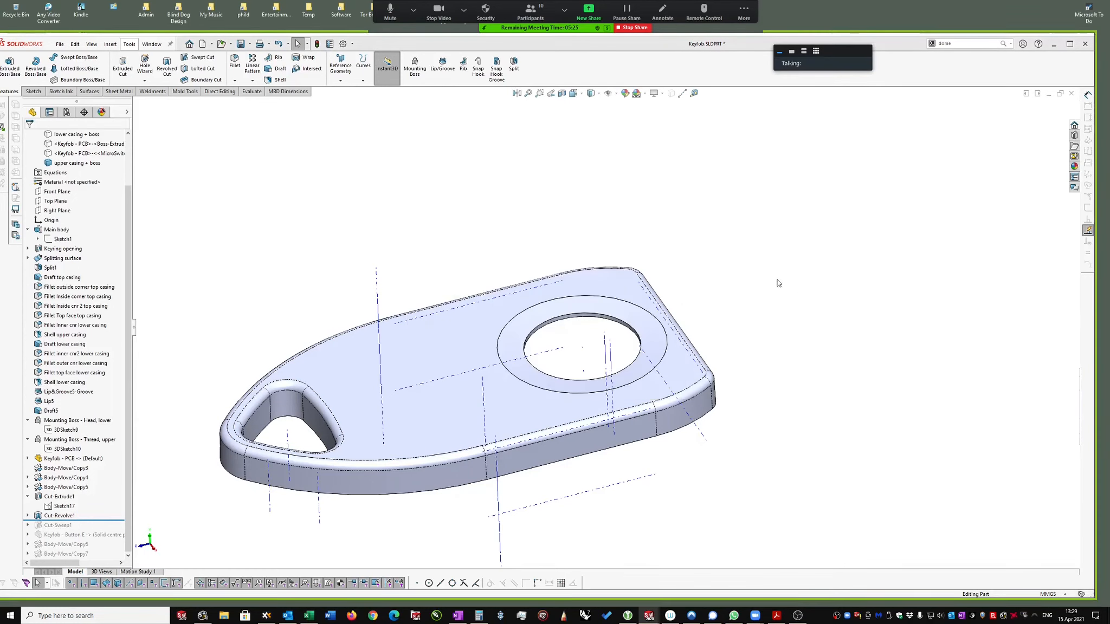
pyautogui.scroll(1, 459, 276)
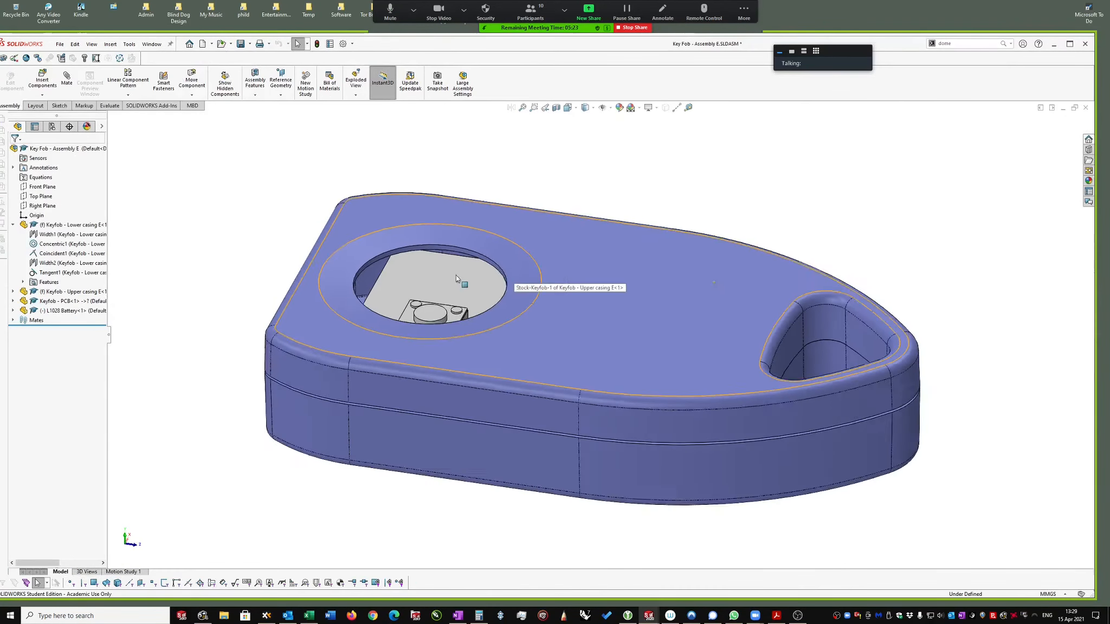
pyautogui.scroll(-1, 450, 274)
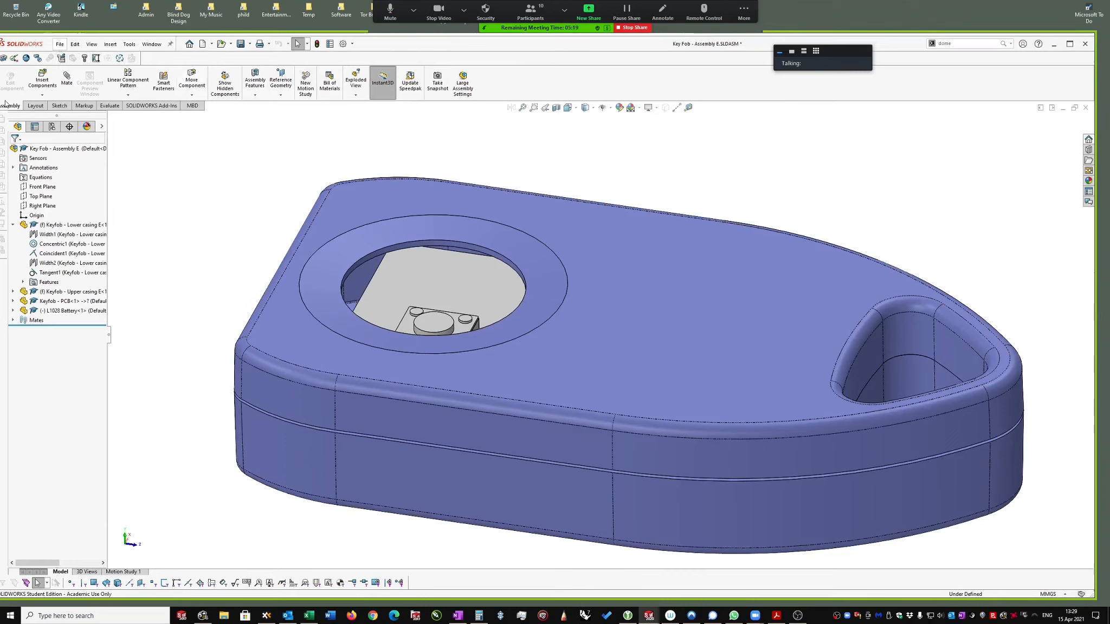
# Step: Start inserting the existing part Keyfob - Button E into the assembly
pyautogui.click(42, 96)
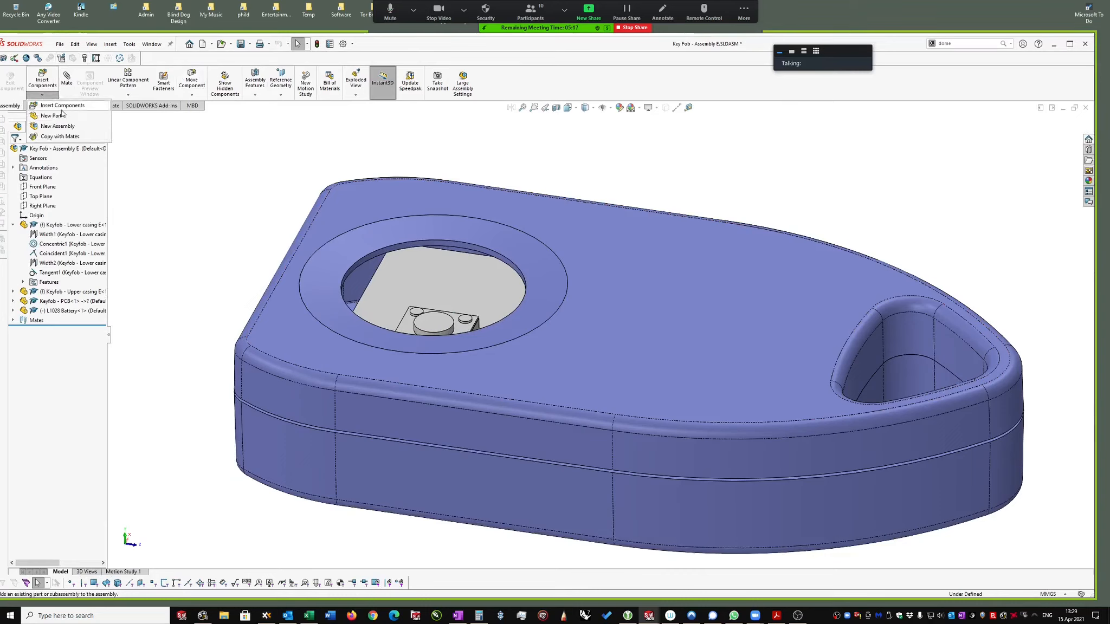
pyautogui.click(51, 116)
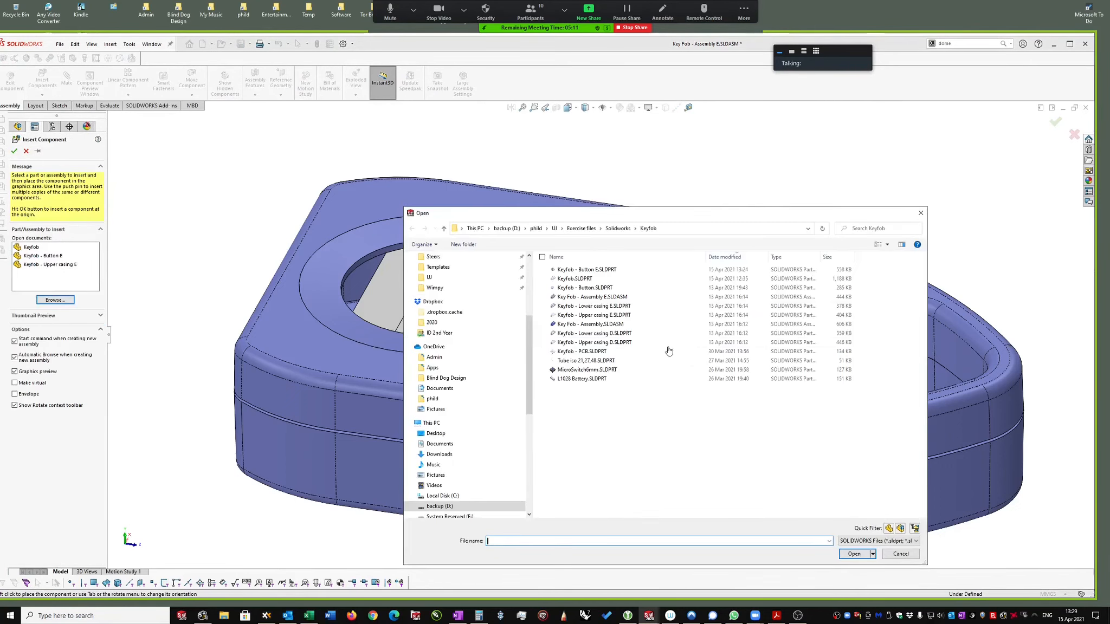
pyautogui.doubleClick(607, 273)
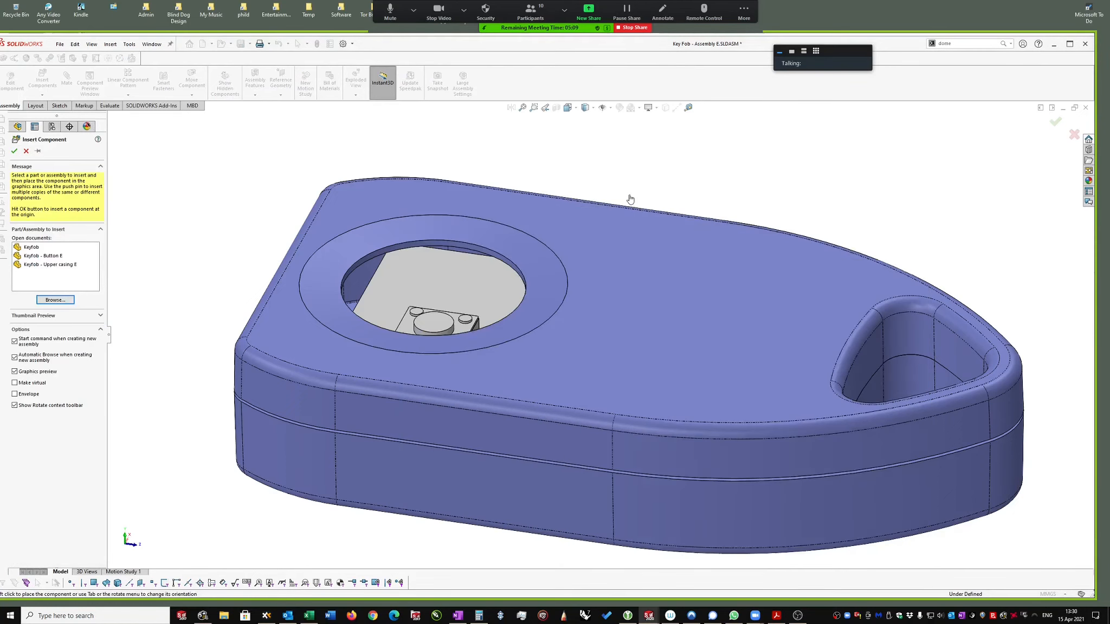
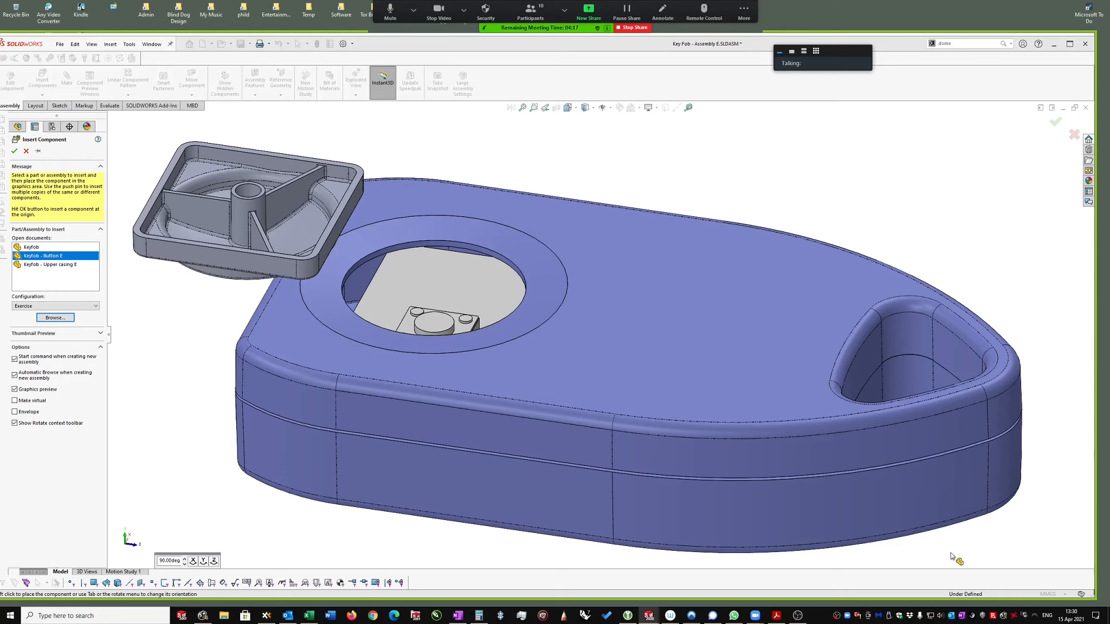
pyautogui.moveTo(755, 618)
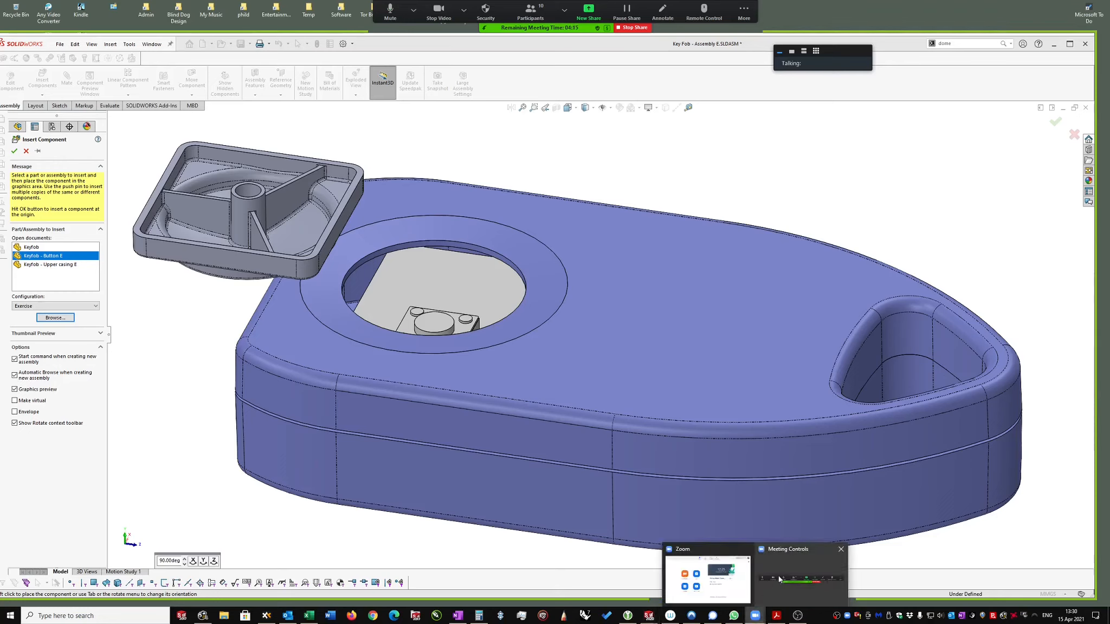
pyautogui.click(739, 583)
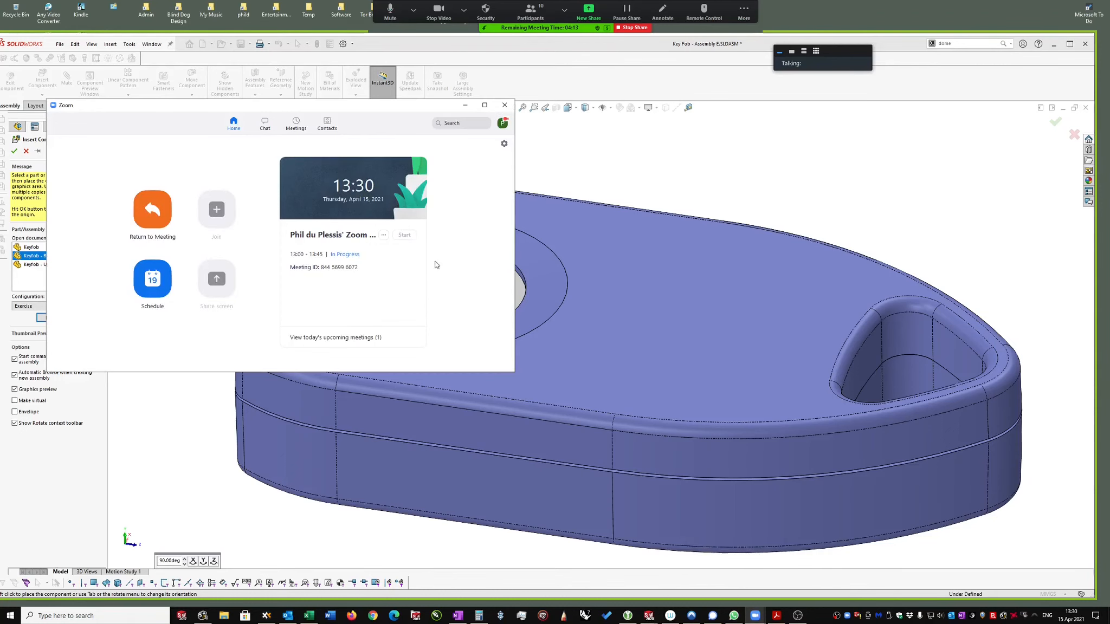
pyautogui.click(465, 106)
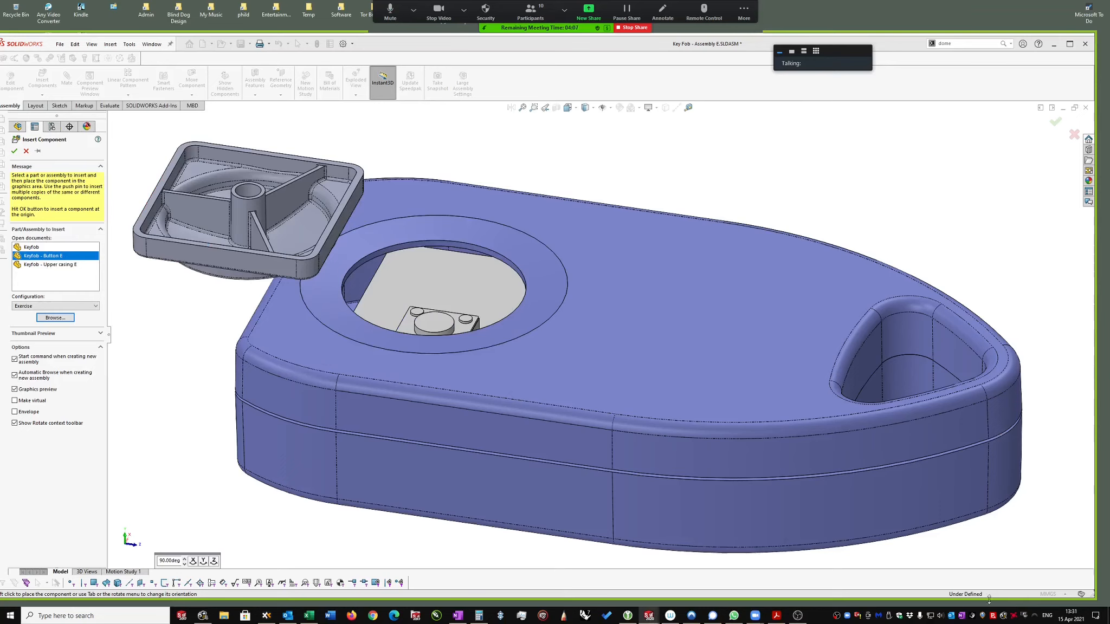
pyautogui.moveTo(753, 618)
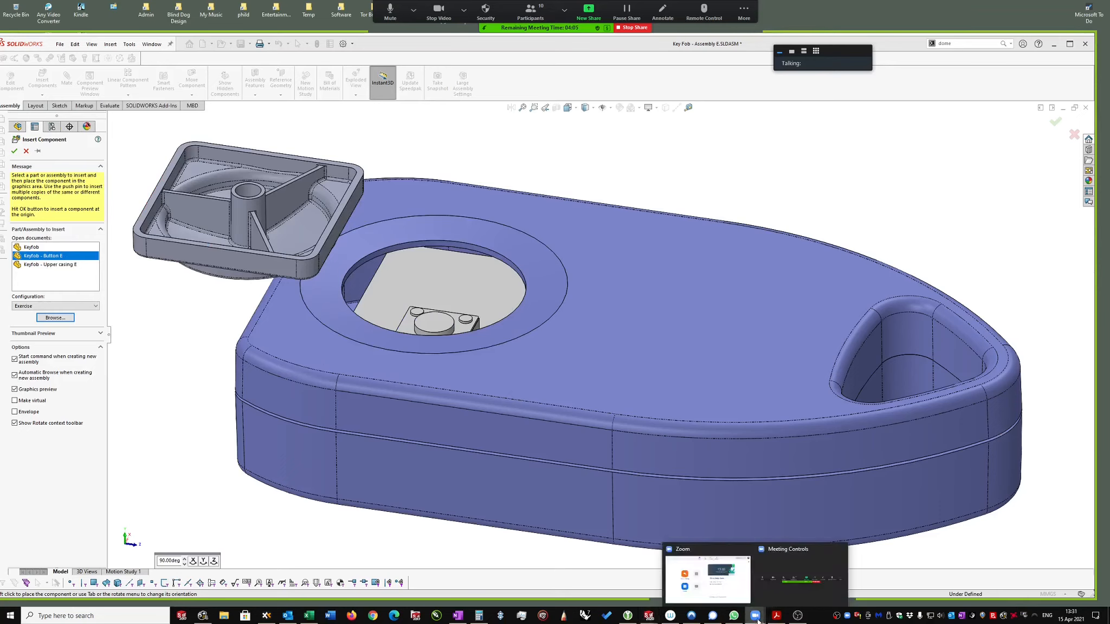
pyautogui.click(726, 582)
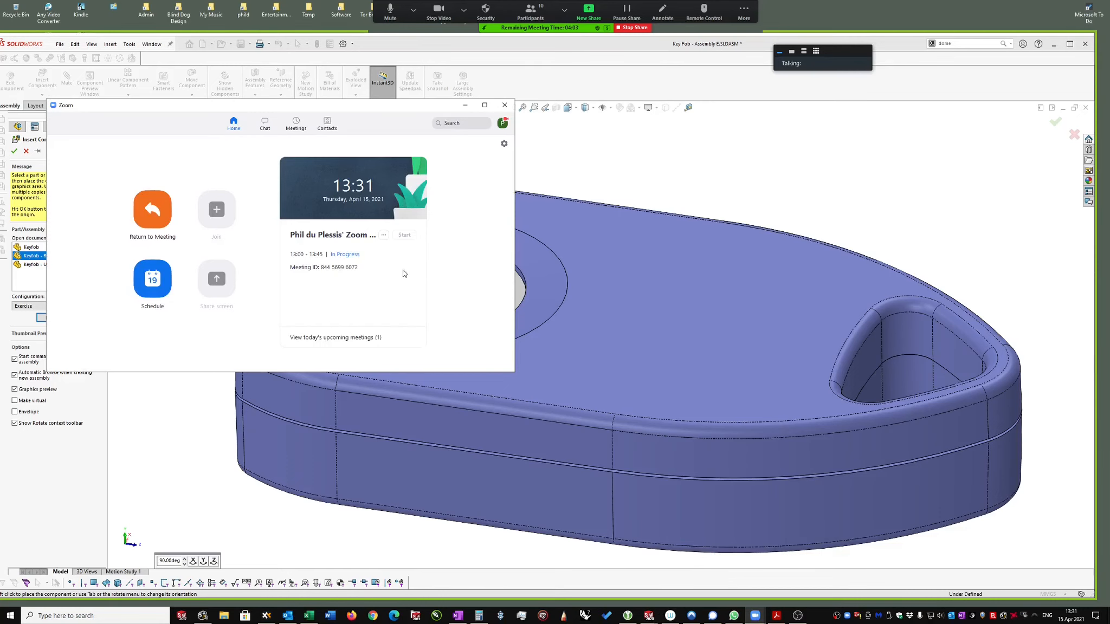
pyautogui.click(464, 104)
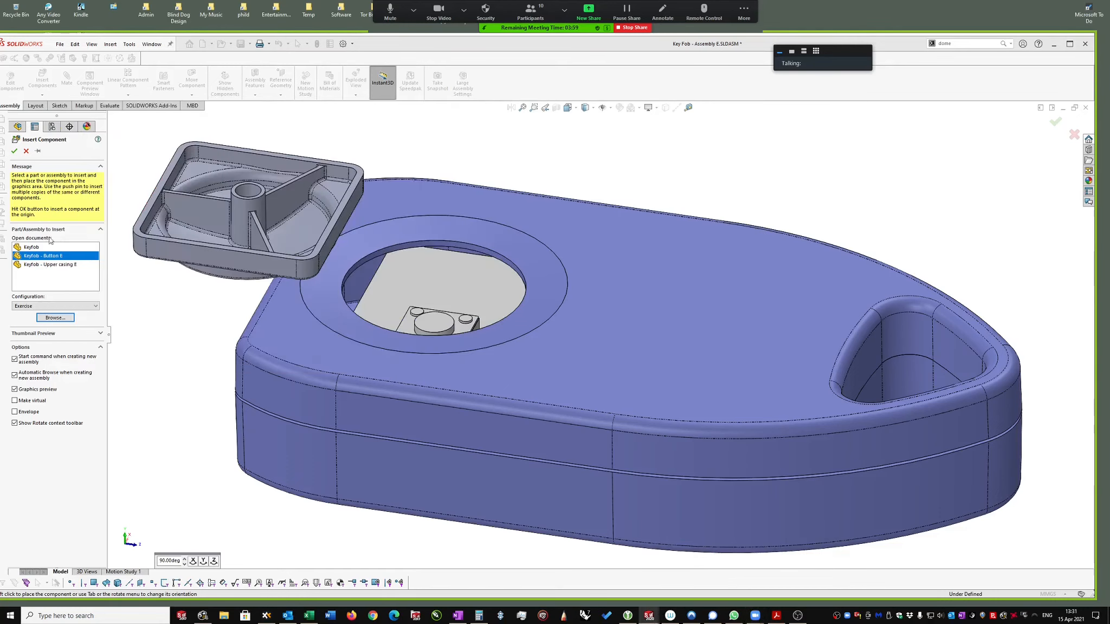
# Step: Place the button component at the assembly origin
pyautogui.scroll(1, 288, 172)
pyautogui.scroll(-3, 290, 194)
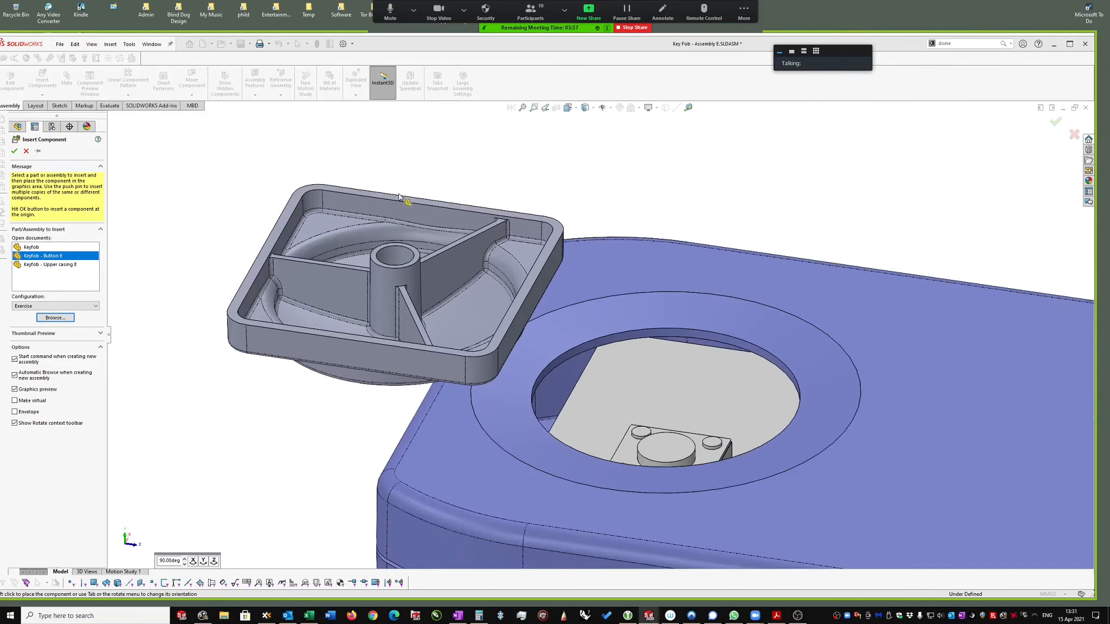
pyautogui.scroll(1, 413, 220)
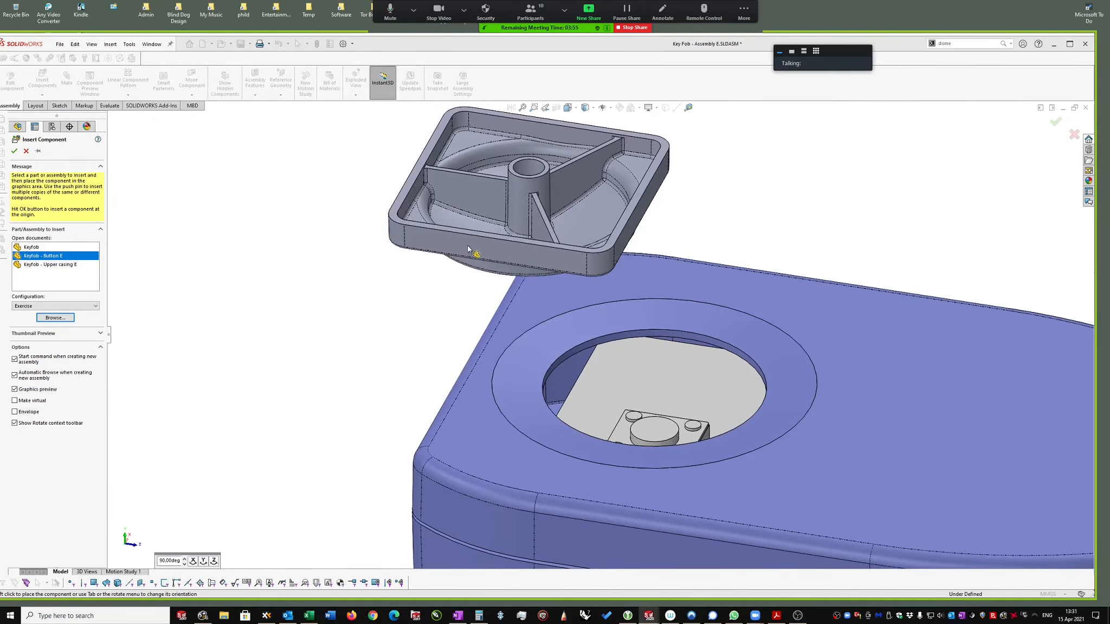
pyautogui.click(15, 152)
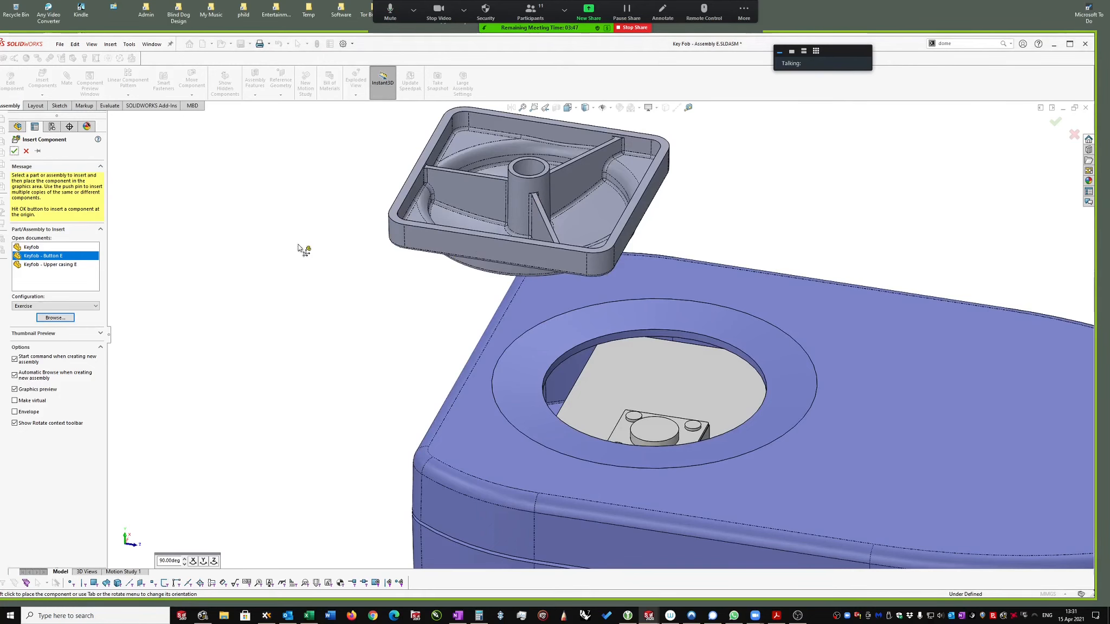
pyautogui.scroll(-1, 722, 373)
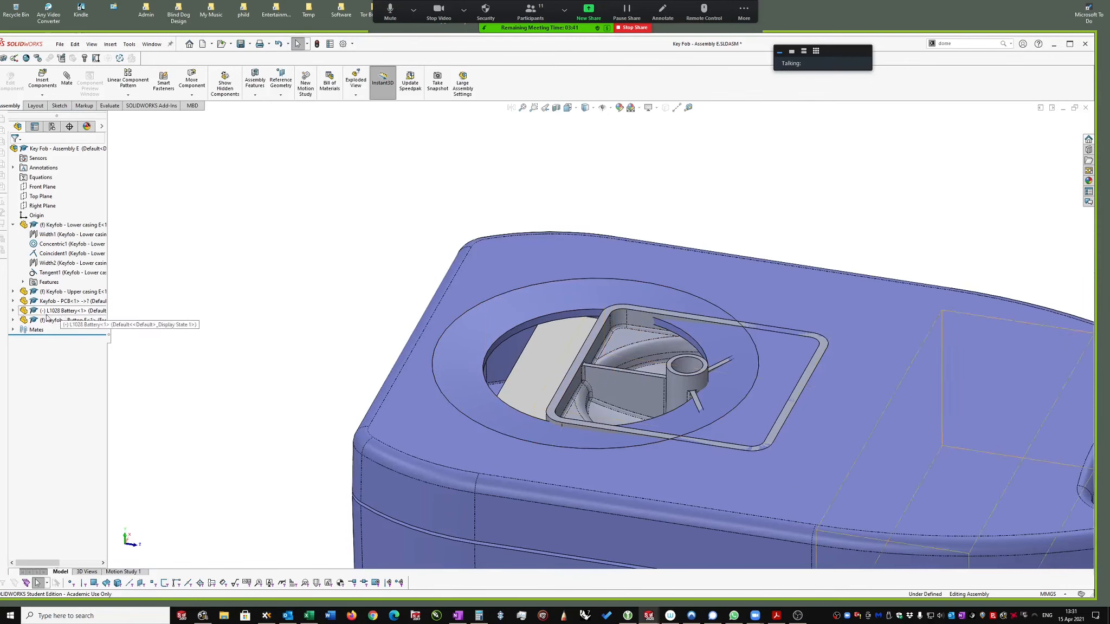
# Step: Float the fixed button component and move it out of the casing, beside the button hole
pyautogui.rightClick(43, 322)
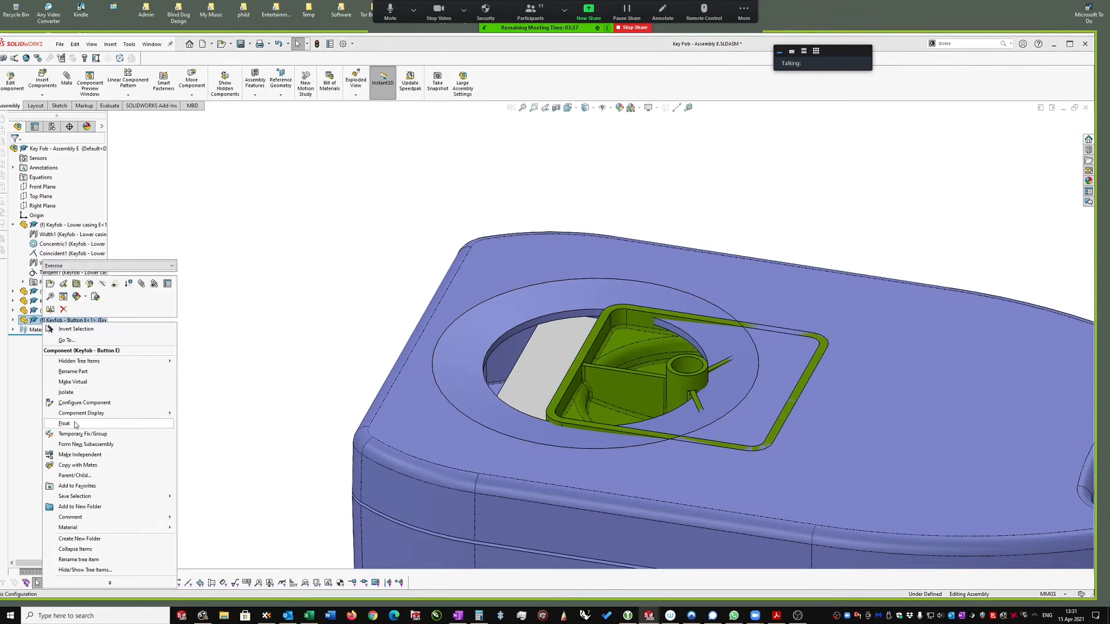
pyautogui.click(76, 426)
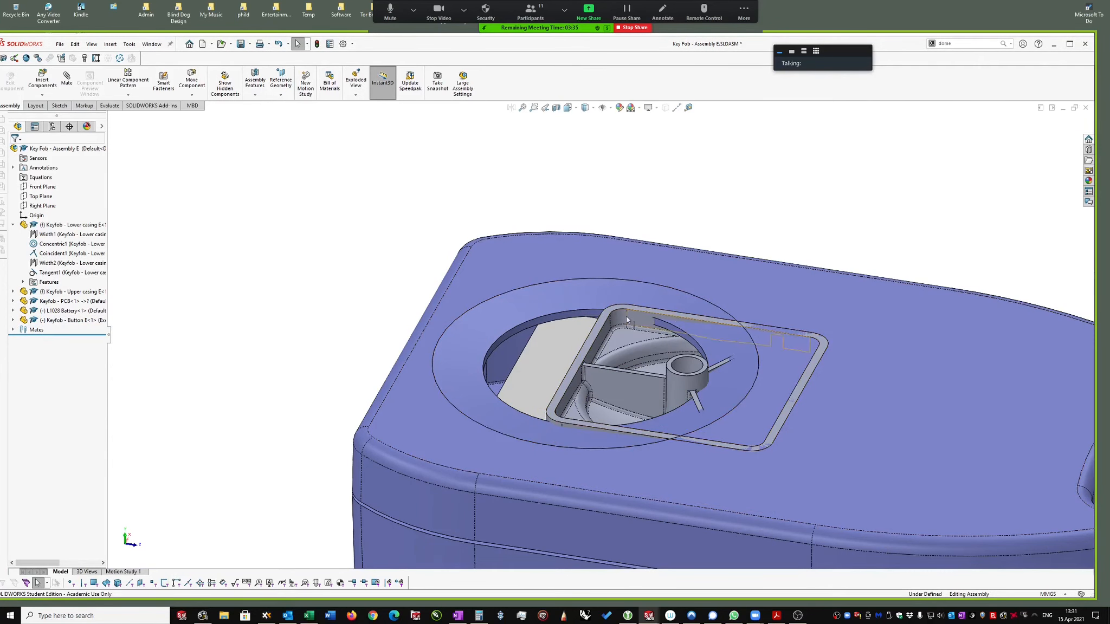
pyautogui.moveTo(626, 339); pyautogui.dragTo(368, 190)
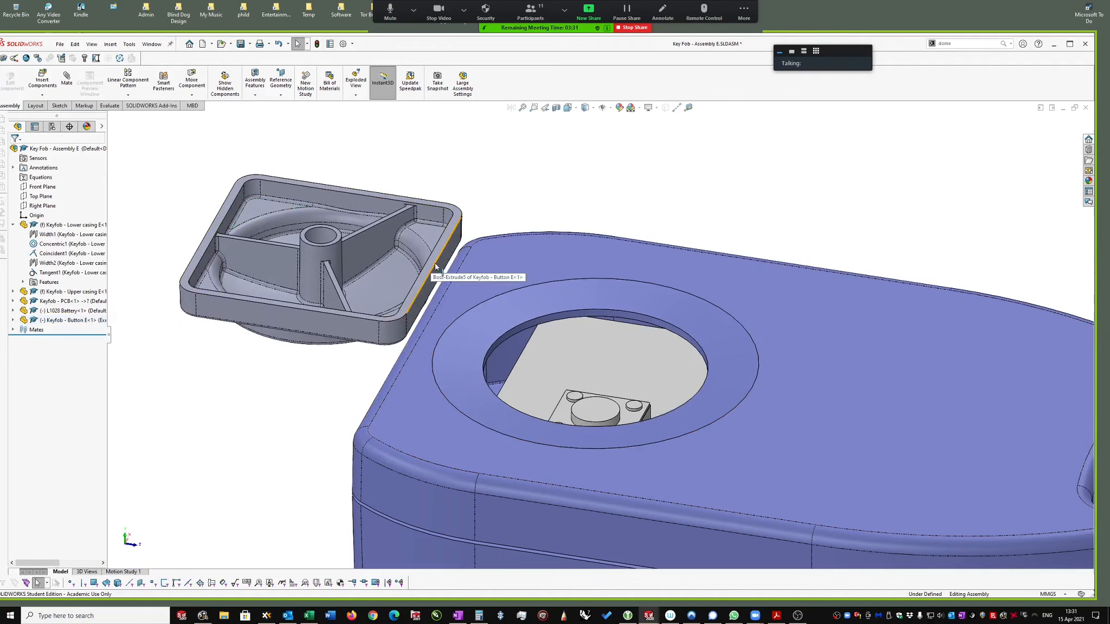
# Step: Rotate the button component so that its round face points upward
pyautogui.moveTo(435, 266)
pyautogui.mouseDown(button='right')
pyautogui.moveTo(412, 181)
pyautogui.moveTo(322, 245)
pyautogui.moveTo(360, 266)
pyautogui.moveTo(334, 173)
pyautogui.moveTo(344, 153)
pyautogui.moveTo(320, 253)
pyautogui.moveTo(415, 265)
pyautogui.mouseUp(button='right')
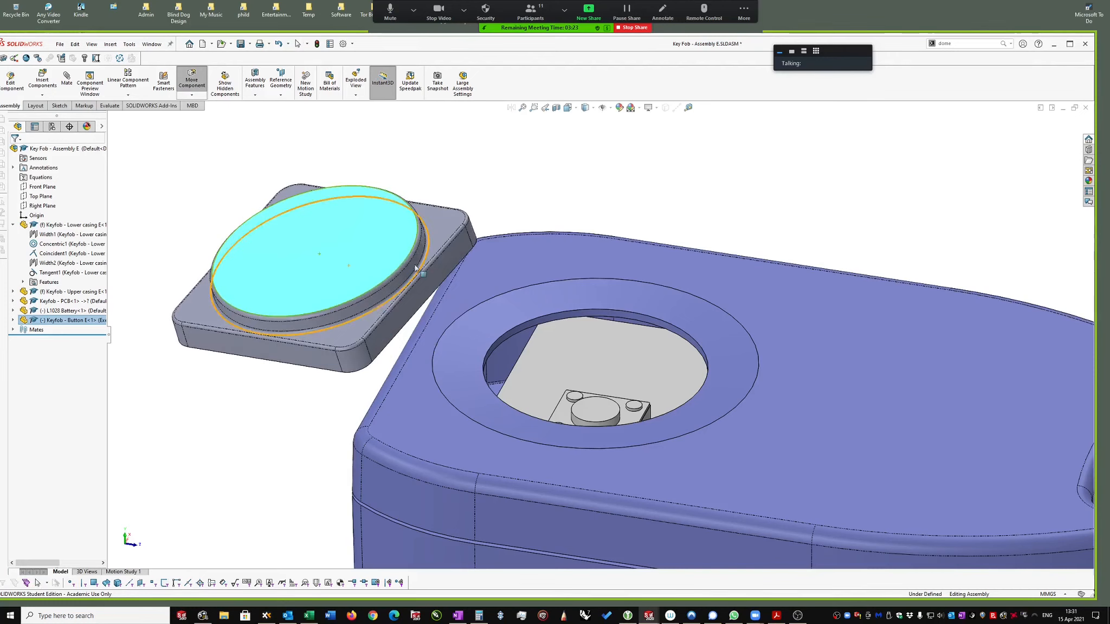
pyautogui.scroll(1, 483, 201)
pyautogui.click(483, 200)
pyautogui.moveTo(500, 276); pyautogui.dragTo(336, 328, button='middle')
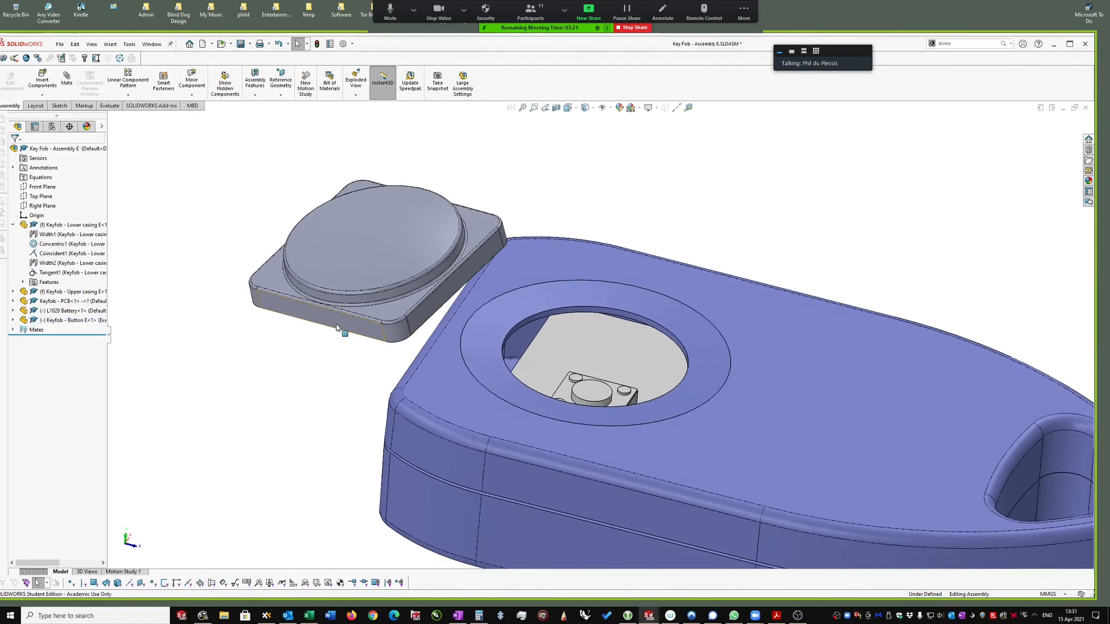
# Step: Add a concentric mate between the button's cylindrical side face and the inner face of the upper casing's button hole
pyautogui.click(386, 295)
pyautogui.scroll(-1, 654, 341)
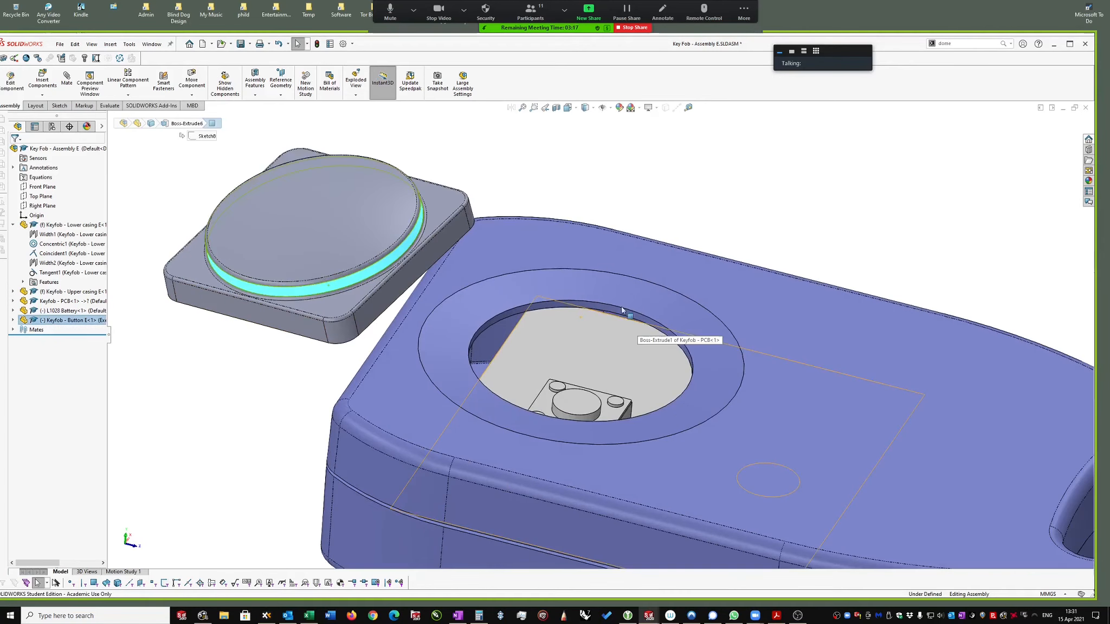
pyautogui.keyDown('ctrl'); pyautogui.click(617, 313); pyautogui.keyUp('ctrl')
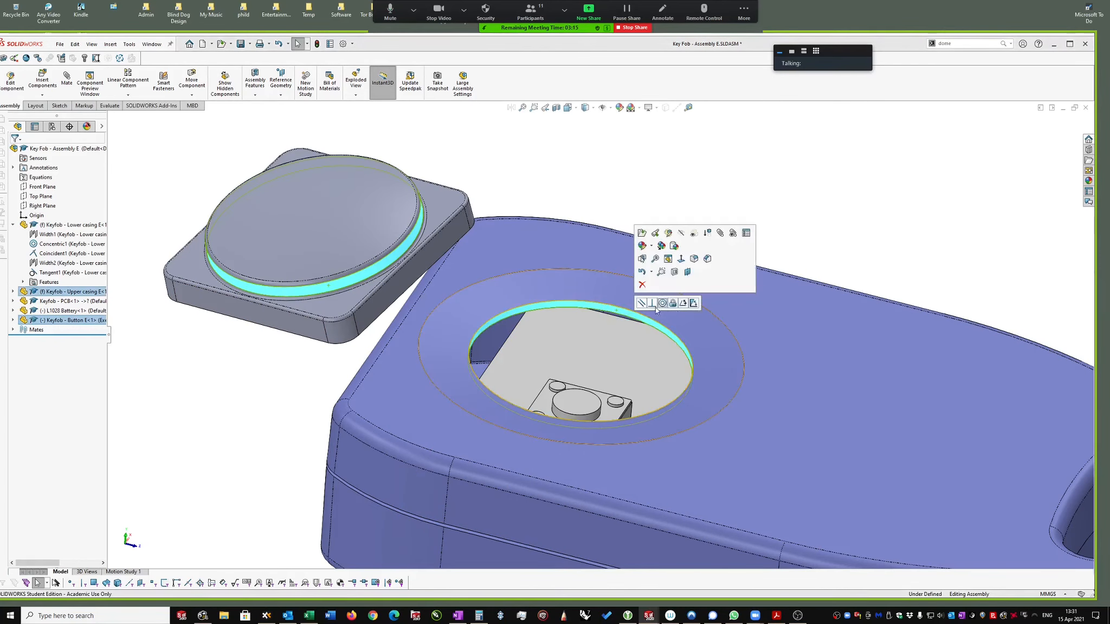
pyautogui.click(663, 303)
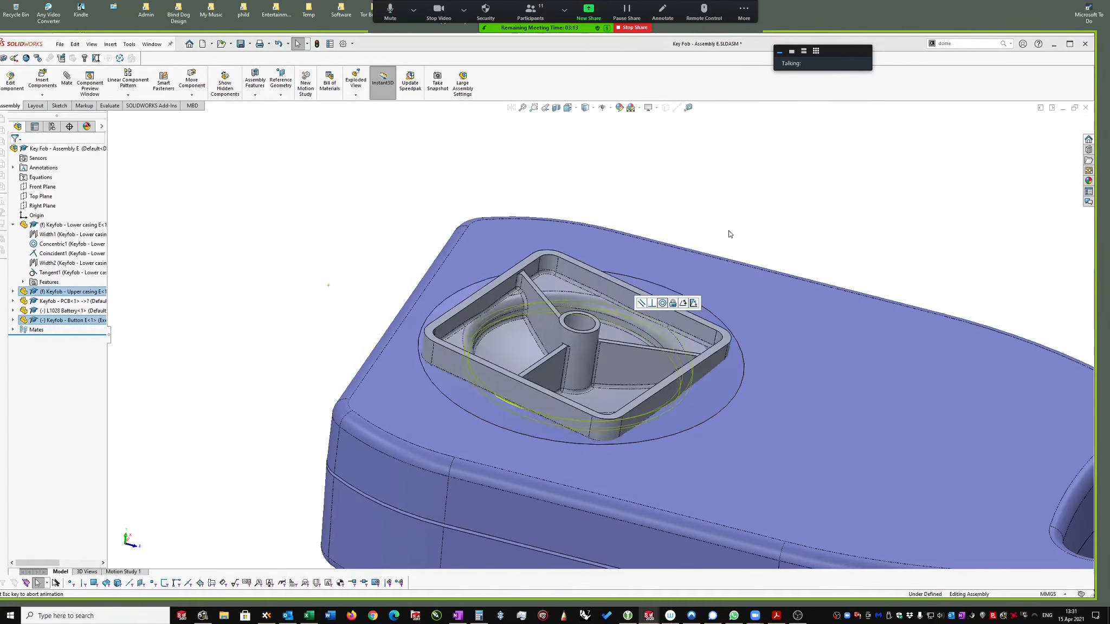
# Step: Flip the alignment of the concentric mate between the button and the upper casing so that the domed face points outward
pyautogui.click(13, 330)
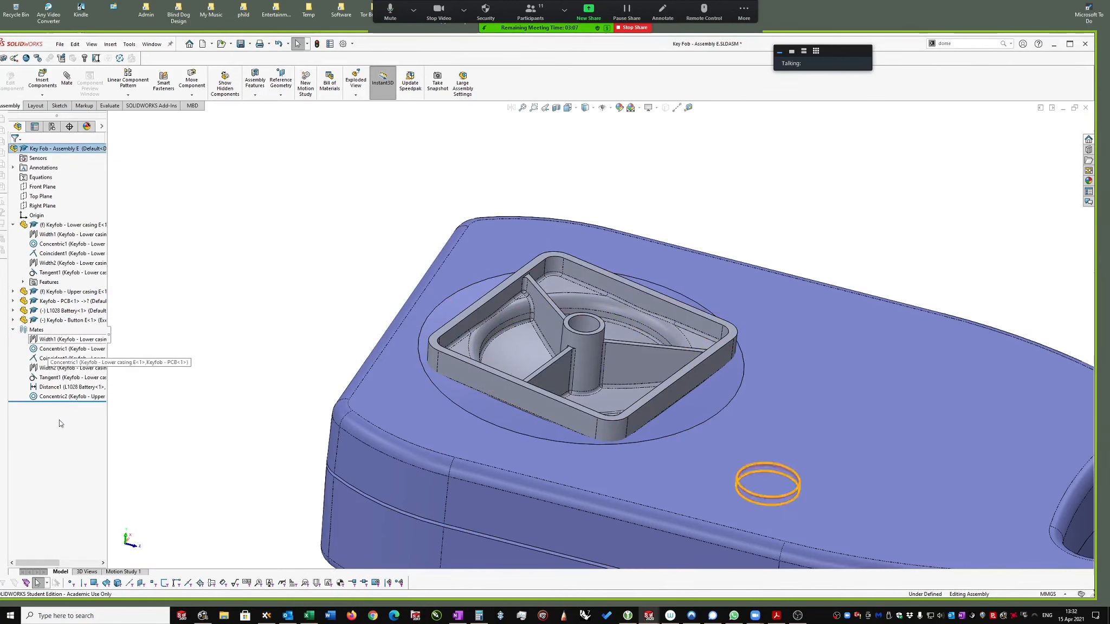
pyautogui.click(63, 399)
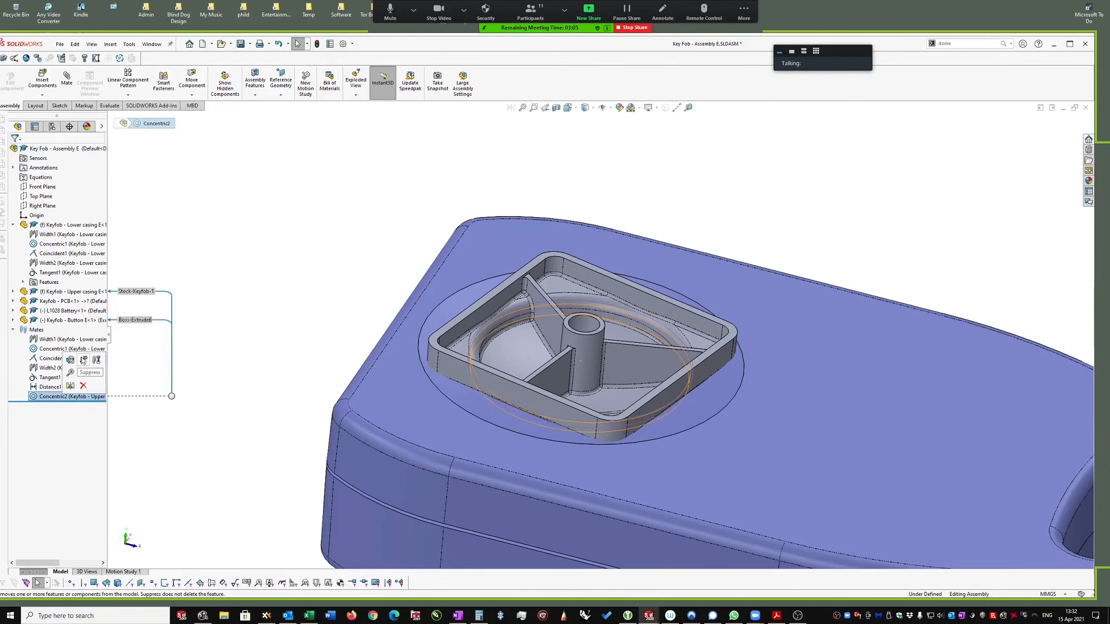
pyautogui.rightClick(63, 400)
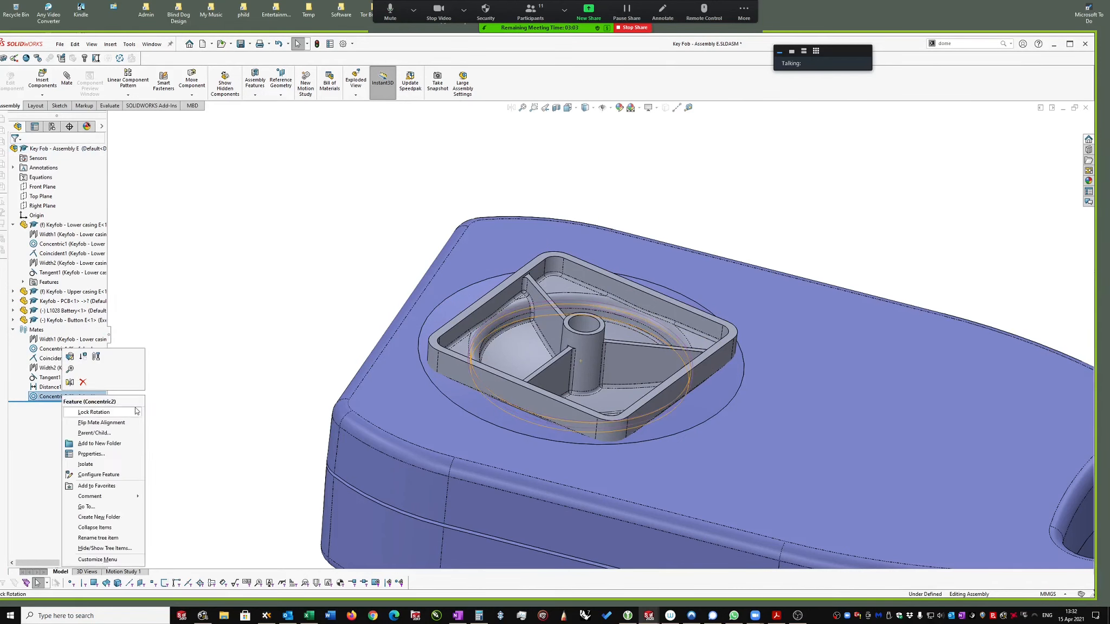
pyautogui.click(103, 422)
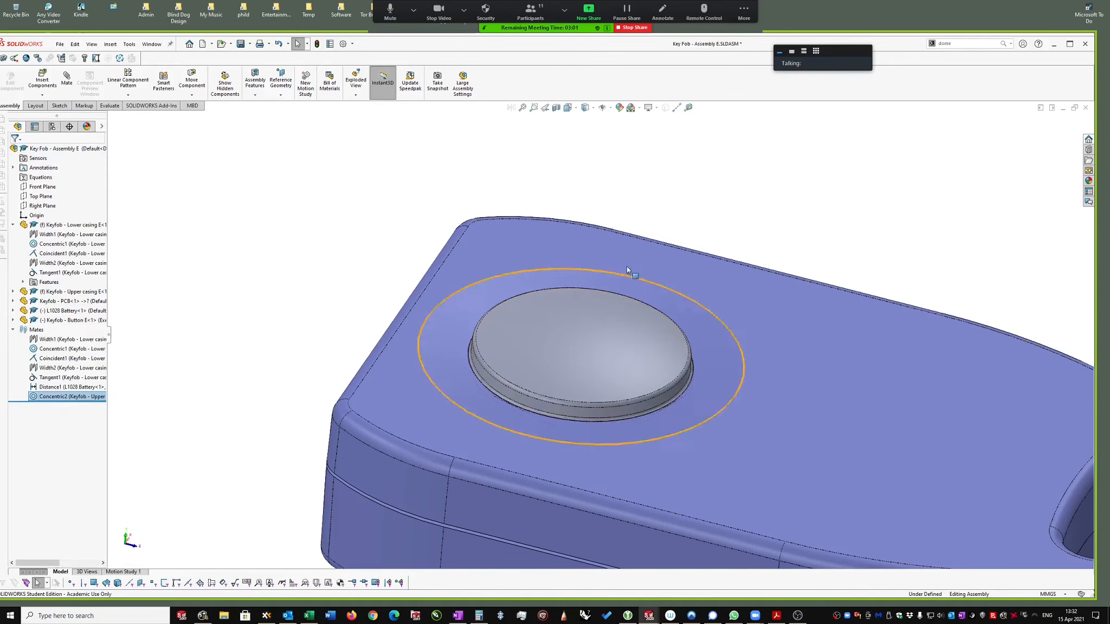
pyautogui.scroll(3, 475, 189)
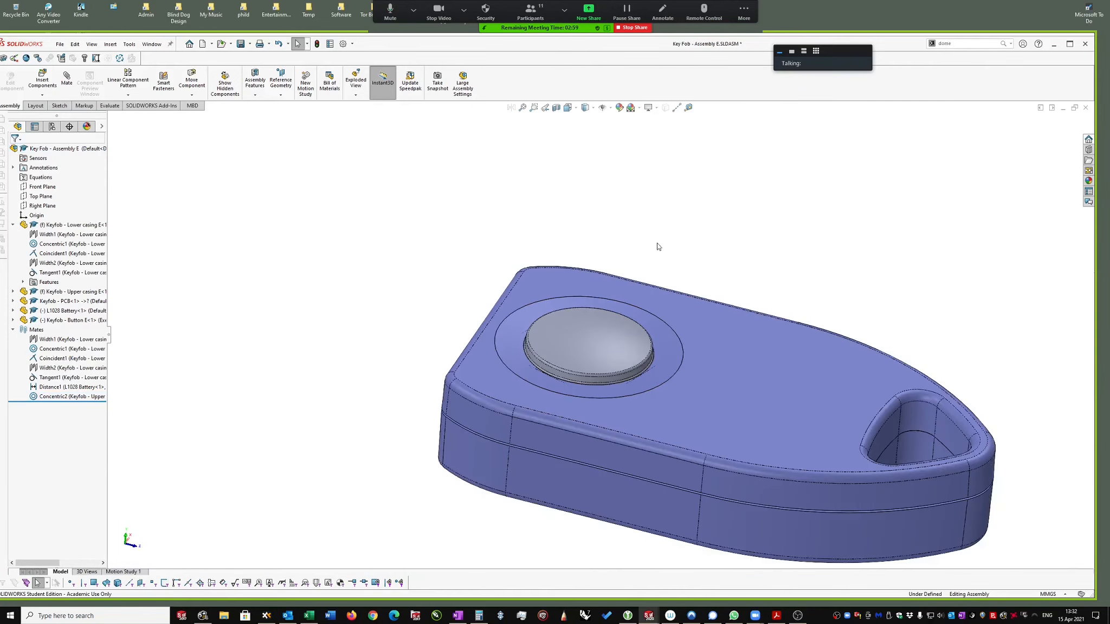
pyautogui.scroll(-2, 601, 336)
# Step: Isolate the button and the upper casing, hiding the other assembly components
pyautogui.click(602, 337)
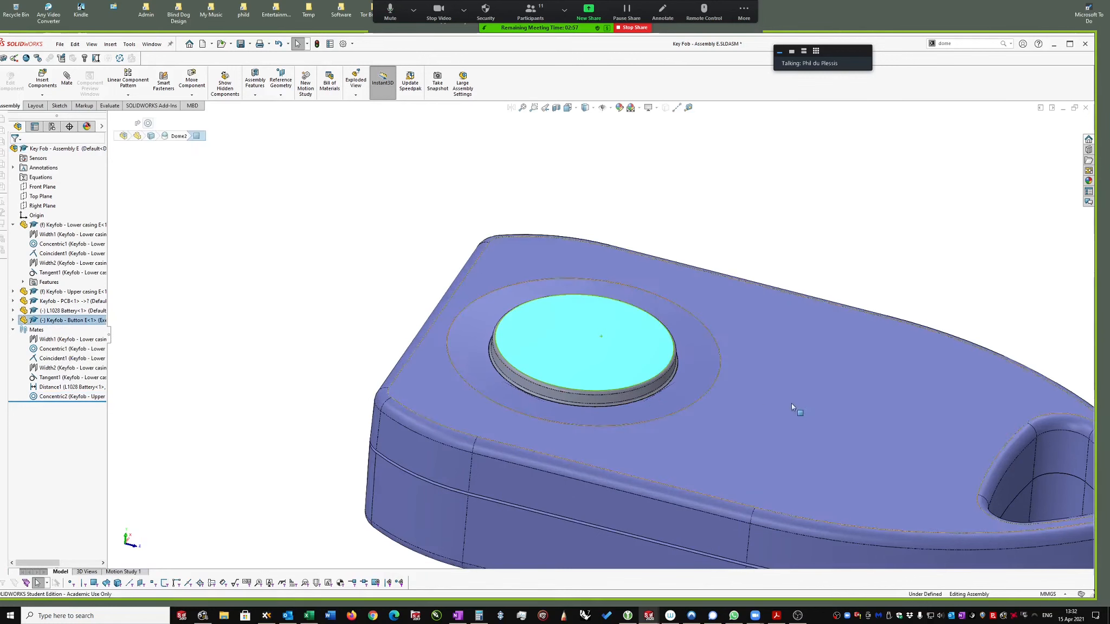
pyautogui.keyDown('ctrl'); pyautogui.click(806, 405); pyautogui.keyUp('ctrl')
pyautogui.rightClick(805, 405)
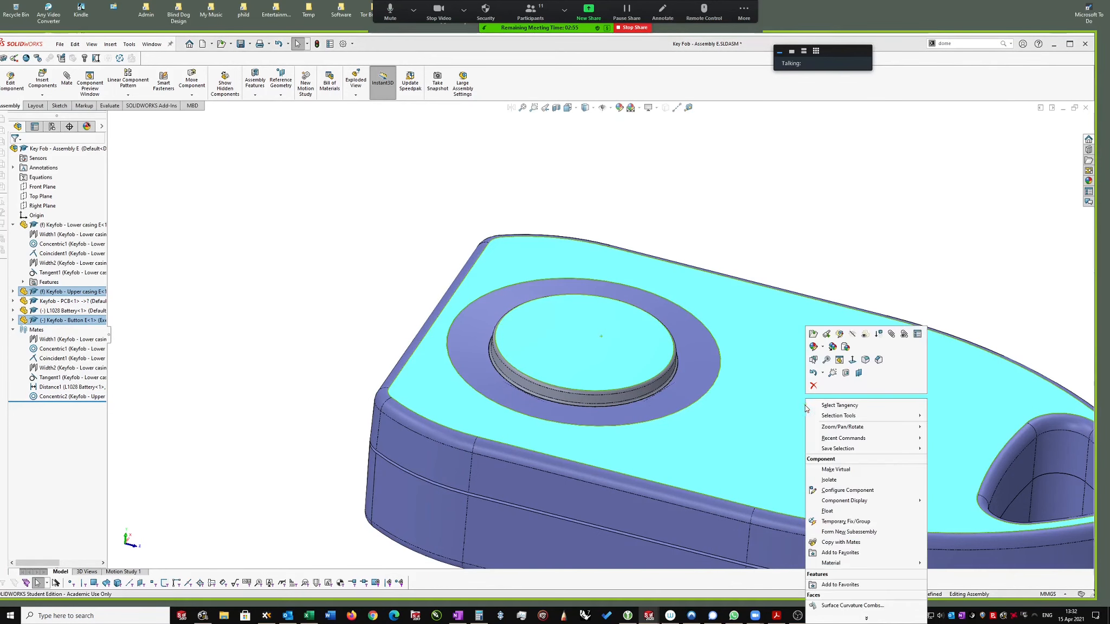
pyautogui.click(831, 480)
pyautogui.moveTo(964, 156); pyautogui.dragTo(510, 369, button='middle')
pyautogui.click(511, 364)
pyautogui.moveTo(530, 287); pyautogui.dragTo(529, 290)
pyautogui.click(674, 178)
pyautogui.moveTo(674, 178); pyautogui.dragTo(671, 195, button='middle')
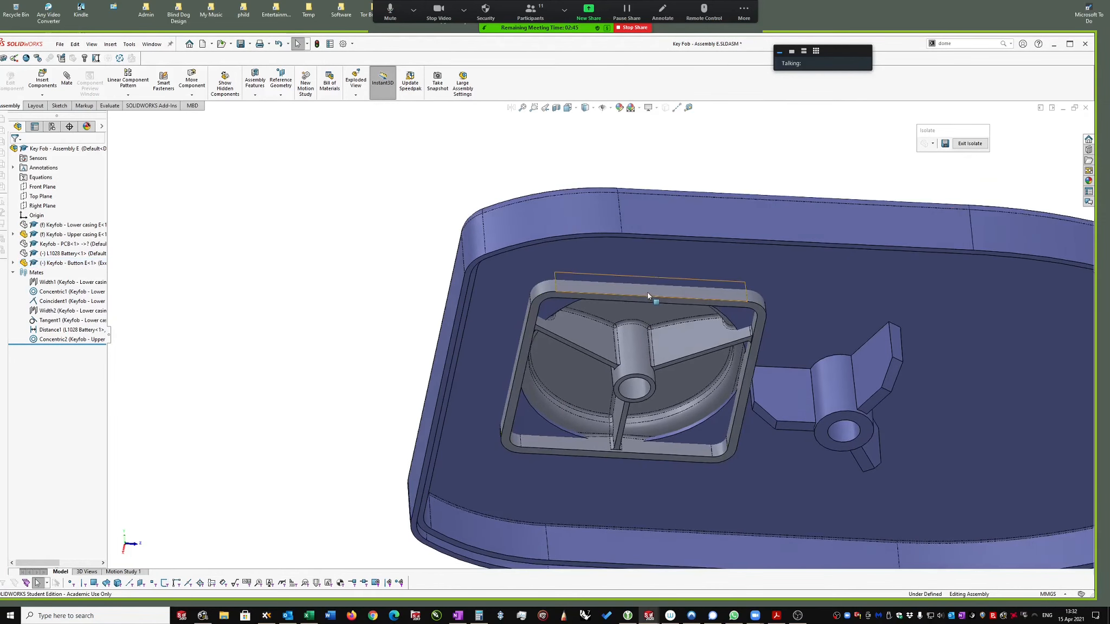
# Step: Add a centered width mate placing the two opposite side faces of the button's square frame between the upper casing's two side faces
pyautogui.click(649, 296)
pyautogui.moveTo(649, 296); pyautogui.dragTo(681, 370, button='middle')
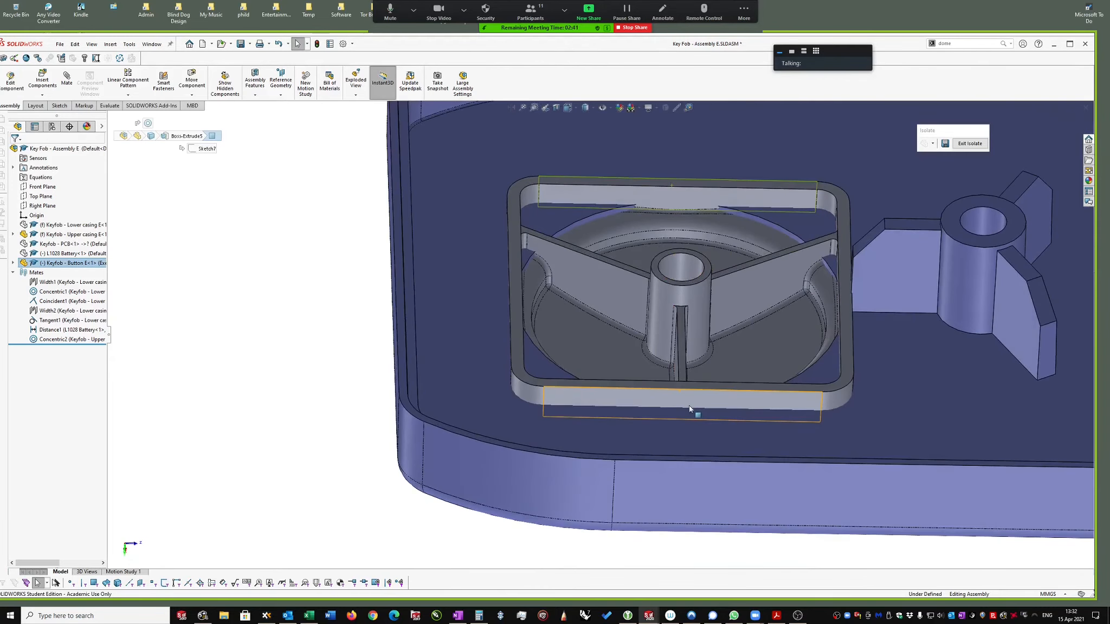
pyautogui.click(686, 398)
pyautogui.scroll(3, 639, 435)
pyautogui.keyDown('ctrl'); pyautogui.click(639, 438); pyautogui.keyUp('ctrl')
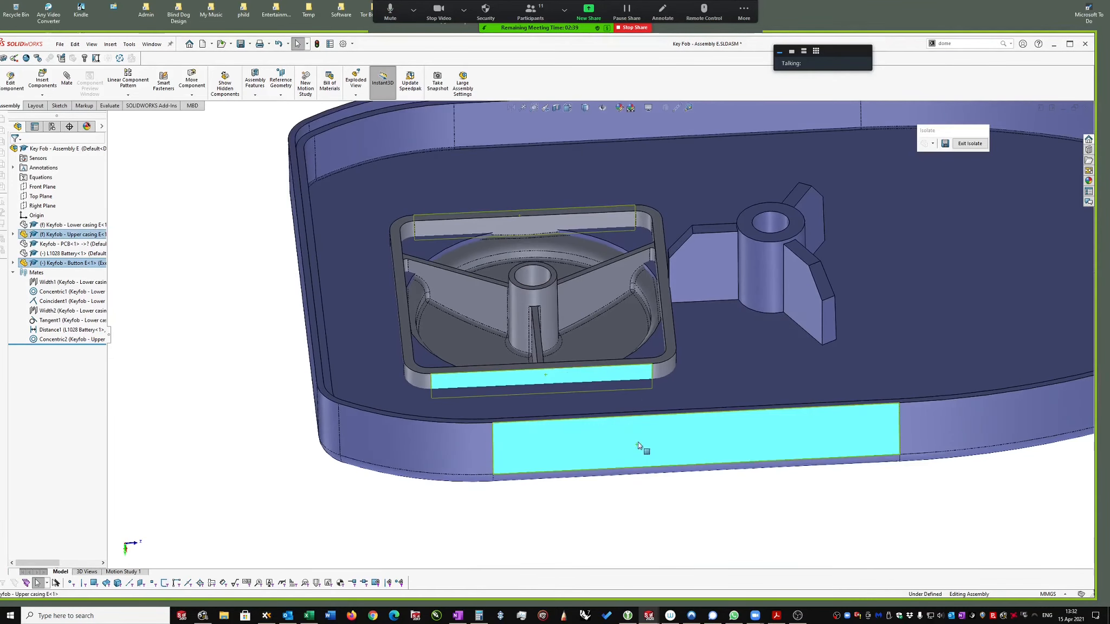
pyautogui.moveTo(591, 297); pyautogui.dragTo(526, 411, button='middle')
pyautogui.keyDown('ctrl'); pyautogui.click(513, 408); pyautogui.keyUp('ctrl')
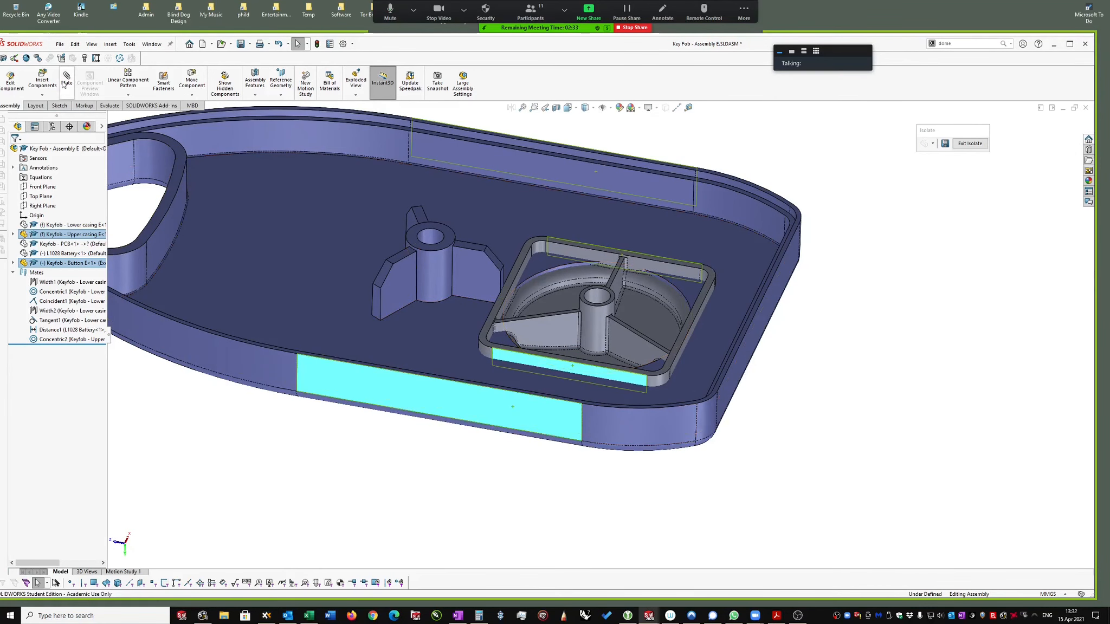
pyautogui.click(66, 85)
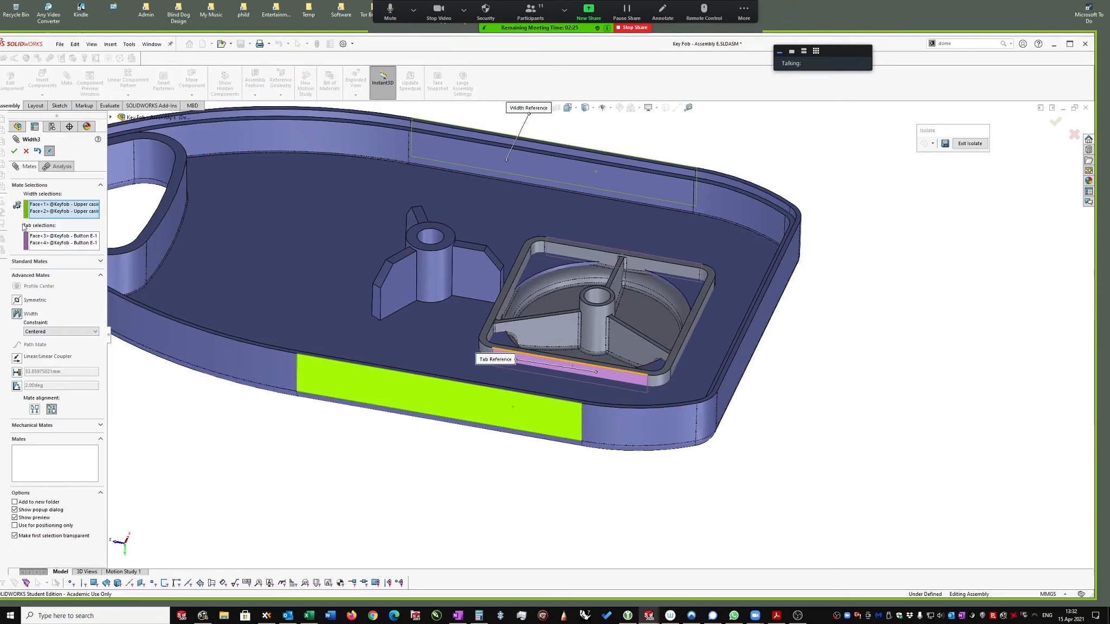
pyautogui.click(14, 151)
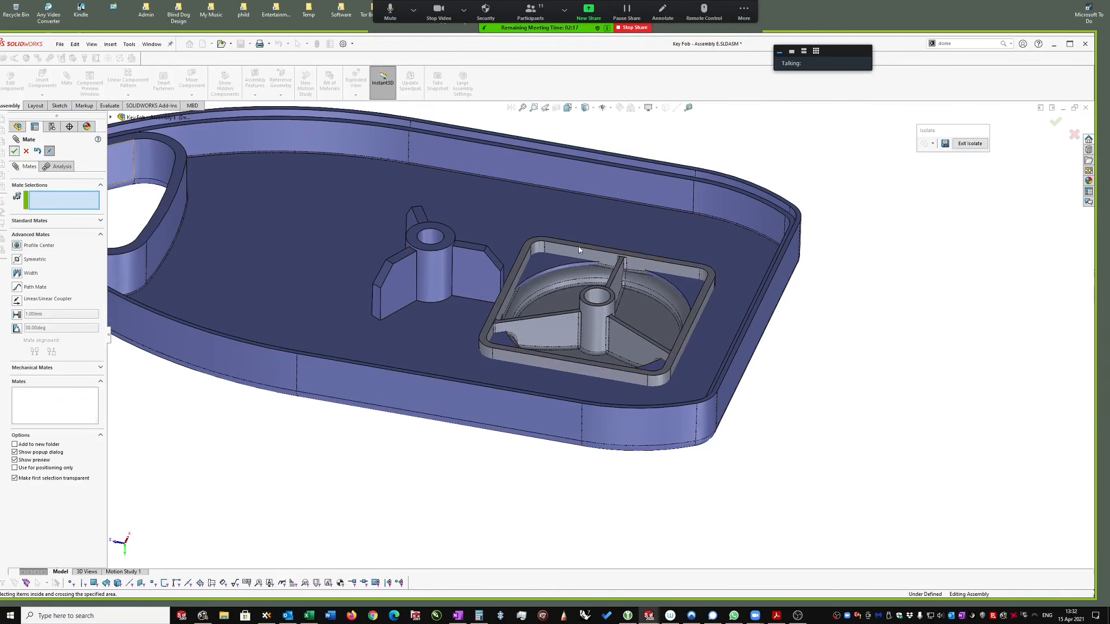
pyautogui.click(14, 151)
# Step: Add a 0.1 mm distance mate between the button's flange face and the inner top face of the upper casing
pyautogui.moveTo(655, 292); pyautogui.dragTo(664, 174)
pyautogui.press('Escape')
pyautogui.moveTo(787, 271); pyautogui.dragTo(684, 372, button='middle')
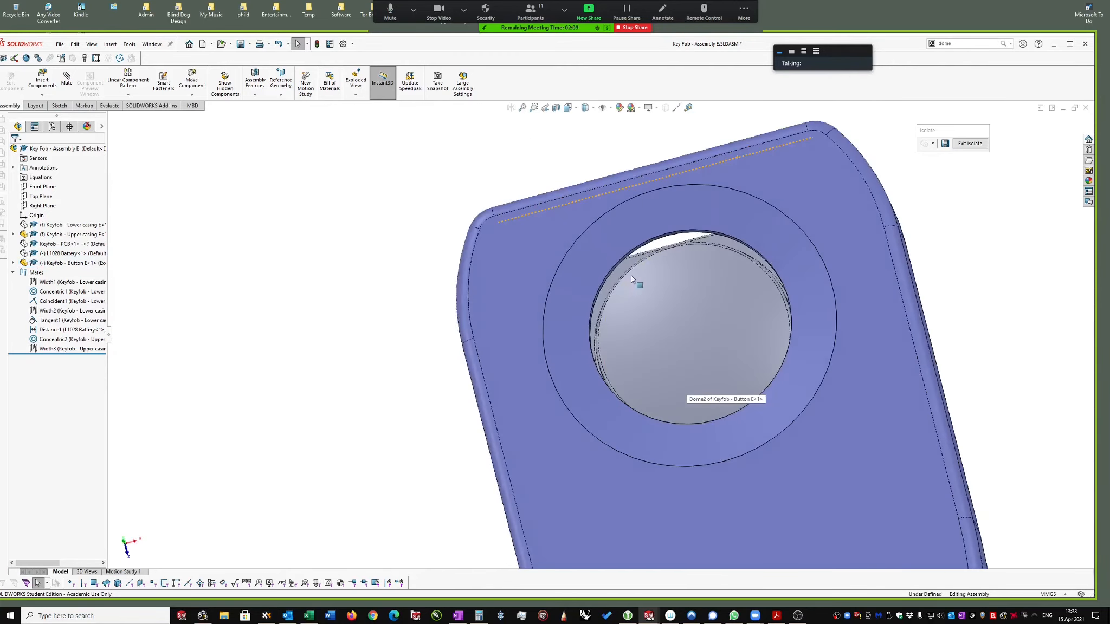
pyautogui.moveTo(631, 278); pyautogui.dragTo(640, 303, button='middle')
pyautogui.click(621, 302)
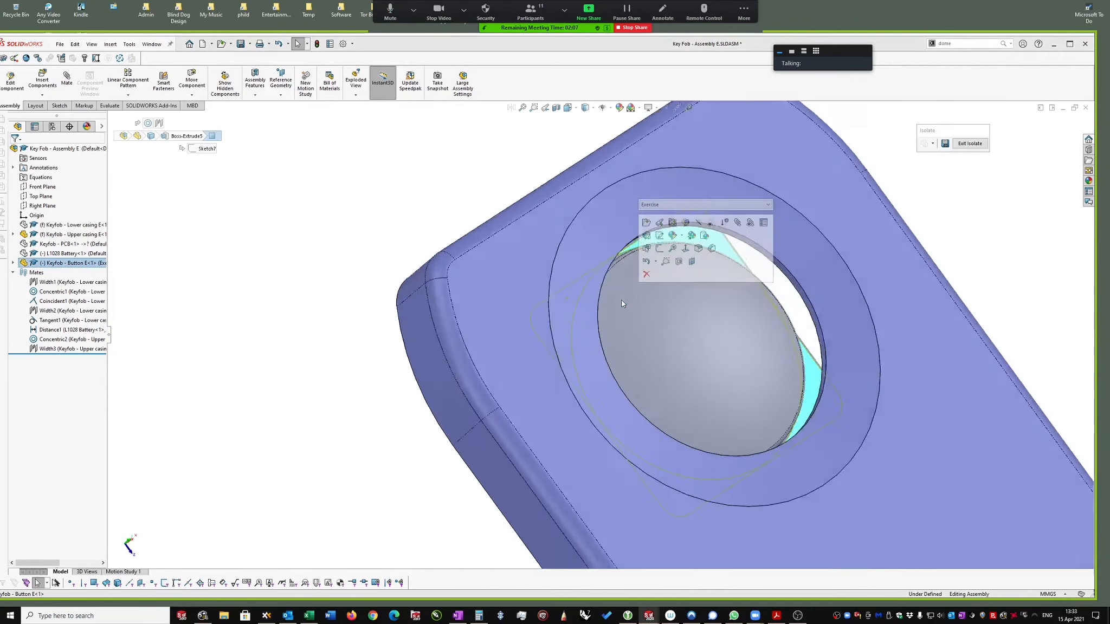
pyautogui.keyDown('ctrl'); pyautogui.click(605, 318); pyautogui.keyUp('ctrl')
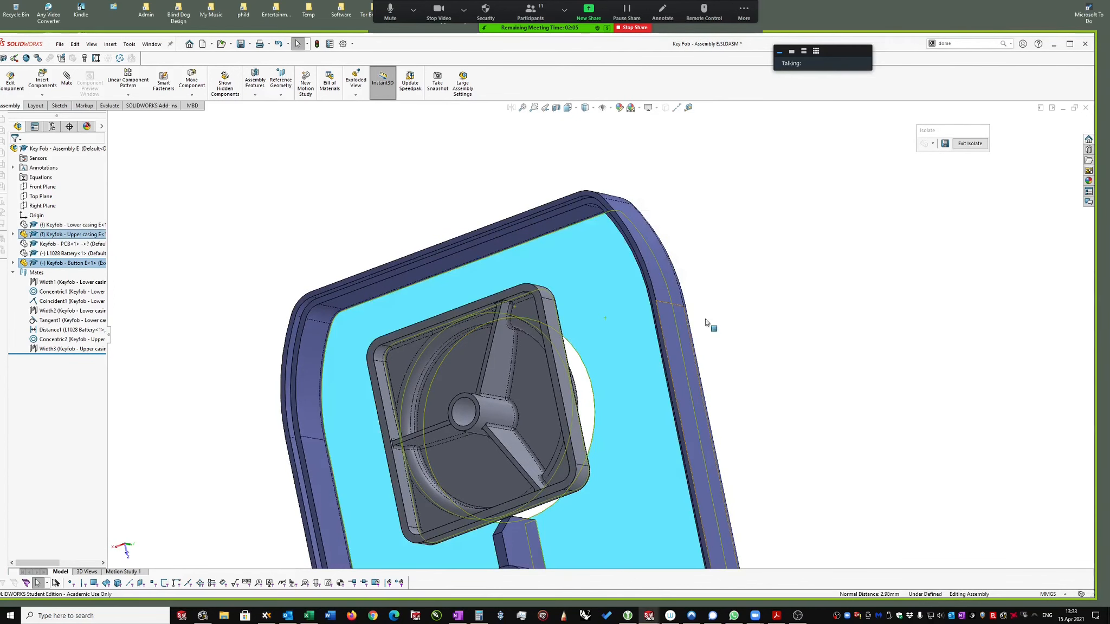
pyautogui.rightClick(706, 323)
pyautogui.click(671, 310)
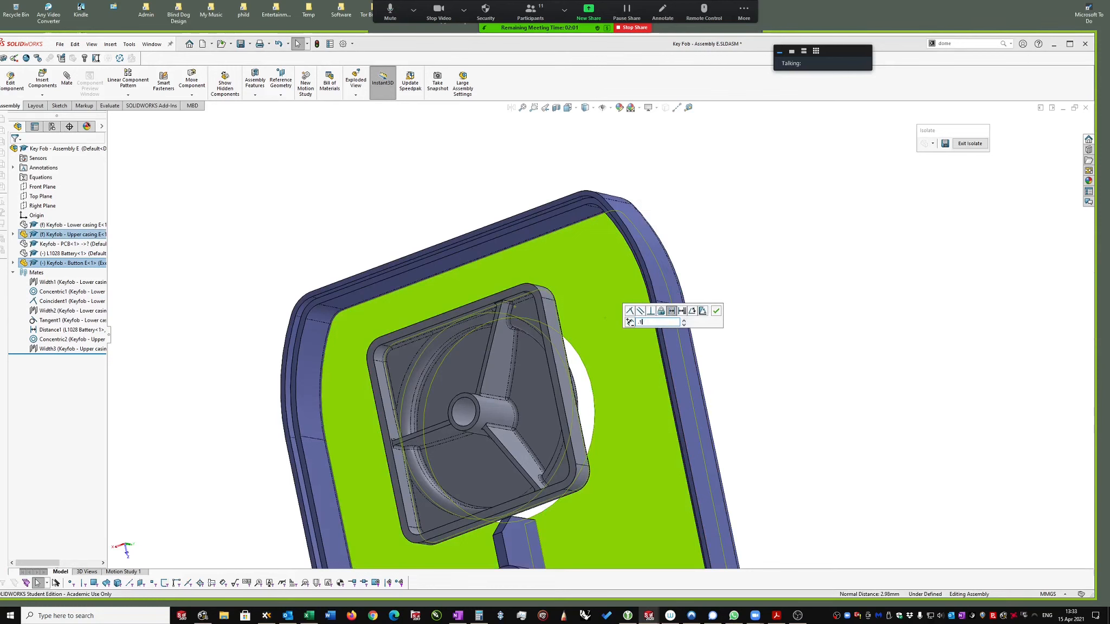
pyautogui.write('.1')
pyautogui.press('Return')
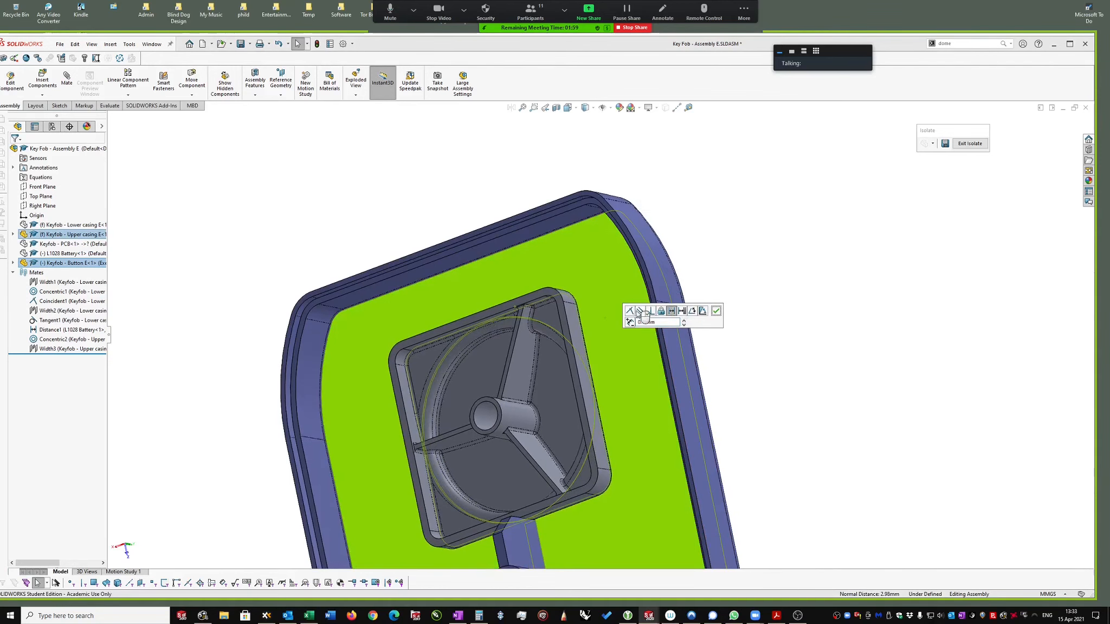
pyautogui.click(717, 313)
# Step: Section the assembly along the Right Plane to examine how the button fits in the casing hole, then discard the section view
pyautogui.moveTo(743, 297); pyautogui.dragTo(556, 122, button='middle')
pyautogui.click(556, 107)
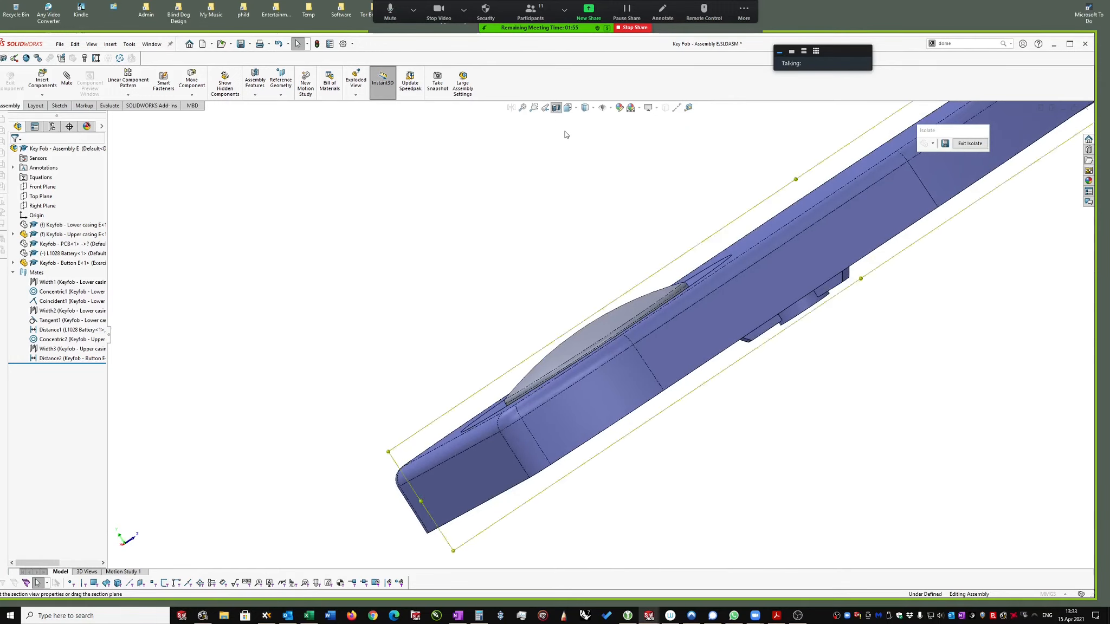
pyautogui.moveTo(595, 190)
pyautogui.mouseDown(button='middle')
pyautogui.moveTo(589, 164)
pyautogui.moveTo(587, 177)
pyautogui.mouseUp(button='middle')
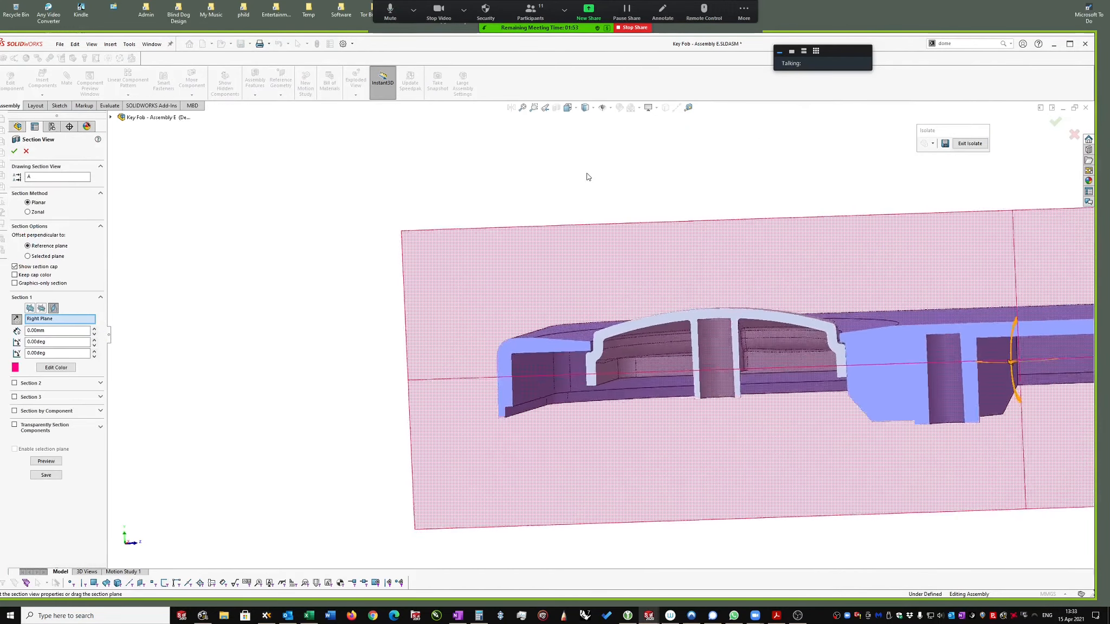
pyautogui.scroll(-3, 587, 176)
pyautogui.moveTo(523, 382); pyautogui.dragTo(508, 349, button='middle')
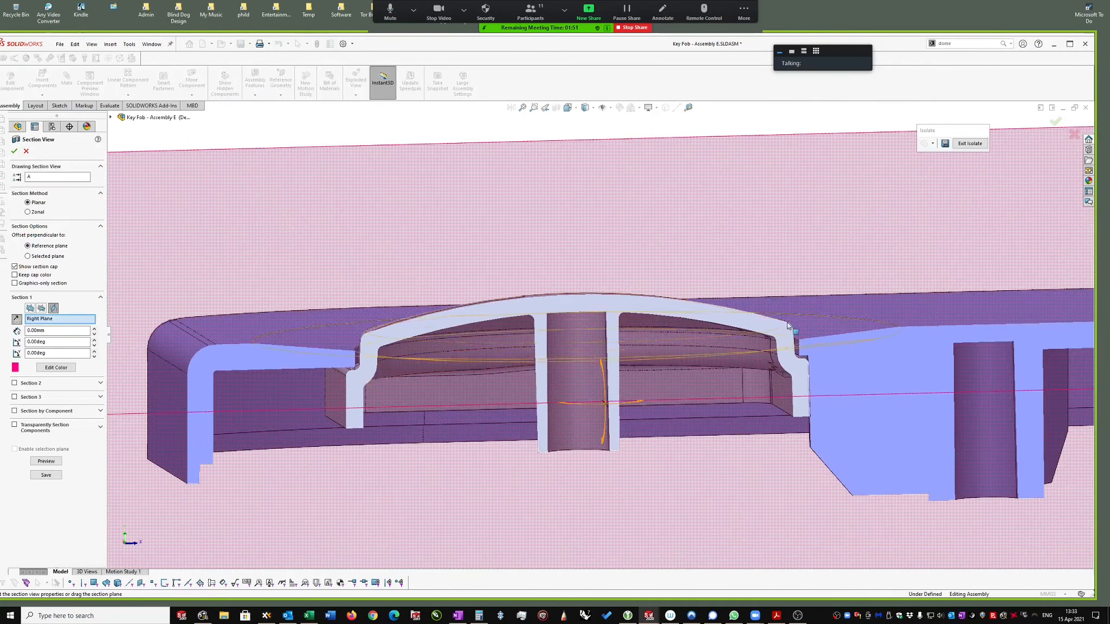
pyautogui.moveTo(793, 373); pyautogui.dragTo(775, 254, button='middle')
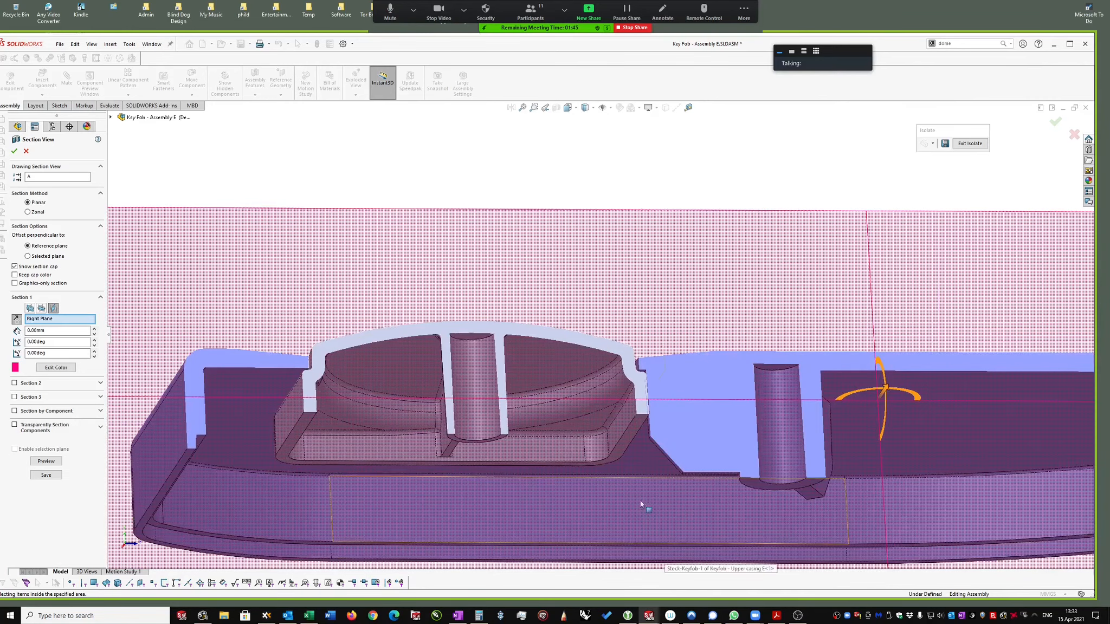
pyautogui.scroll(1, 675, 166)
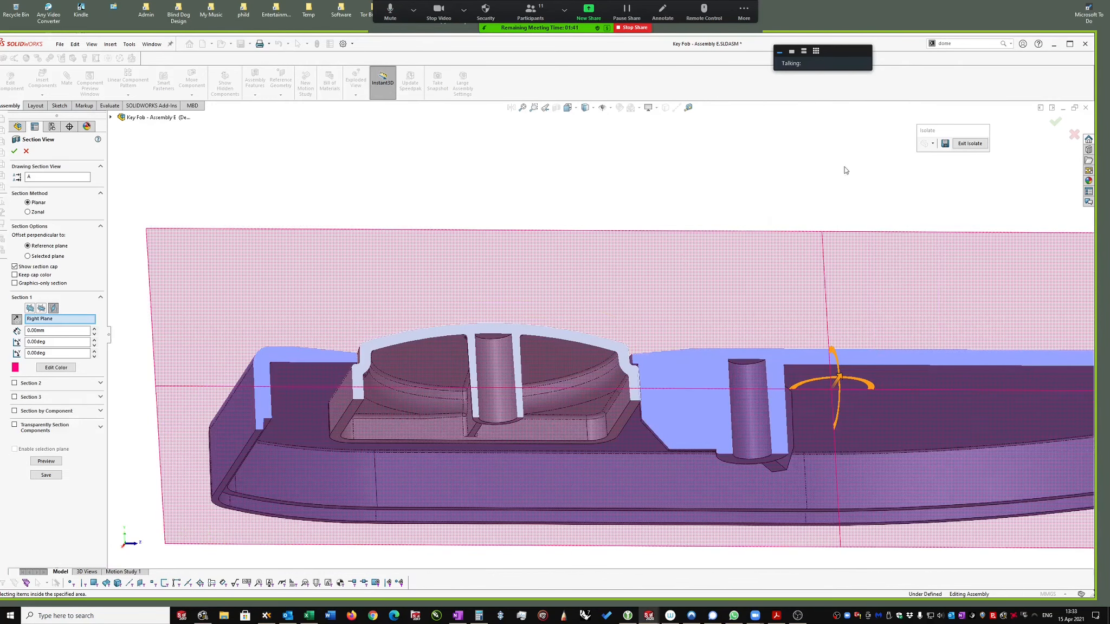
pyautogui.press('Escape')
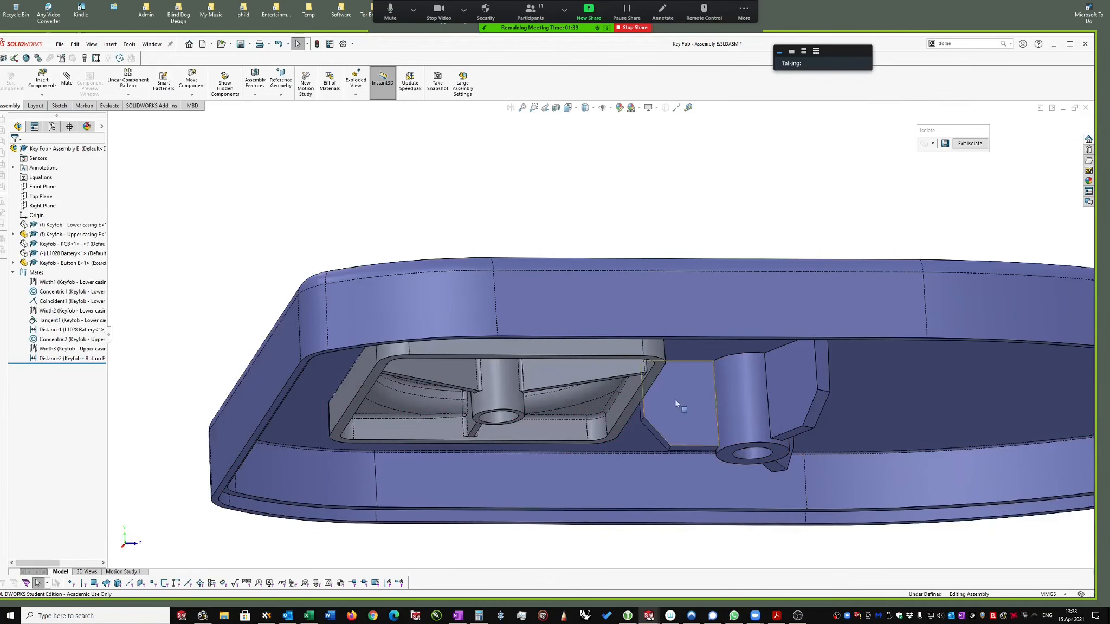
# Step: Examine the clearance between the button's square frame and the mounting boss rib inside the upper casing, and check the outside fit
pyautogui.scroll(1, 784, 319)
pyautogui.scroll(-1, 800, 220)
pyautogui.scroll(1, 743, 244)
pyautogui.moveTo(742, 244); pyautogui.dragTo(736, 307, button='middle')
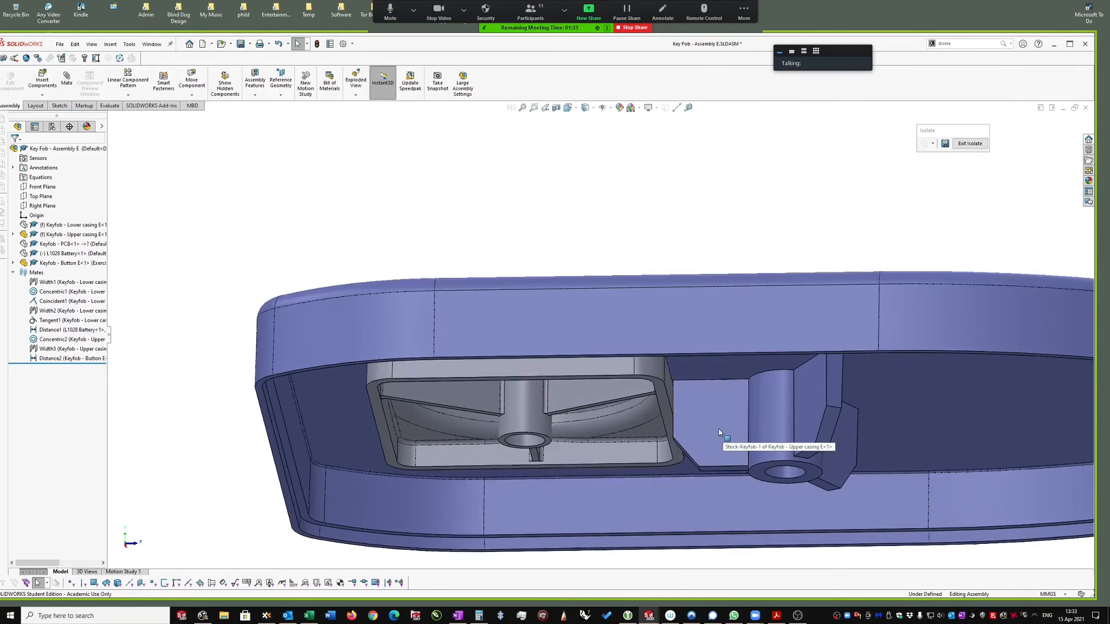
pyautogui.moveTo(730, 454); pyautogui.dragTo(750, 410, button='middle')
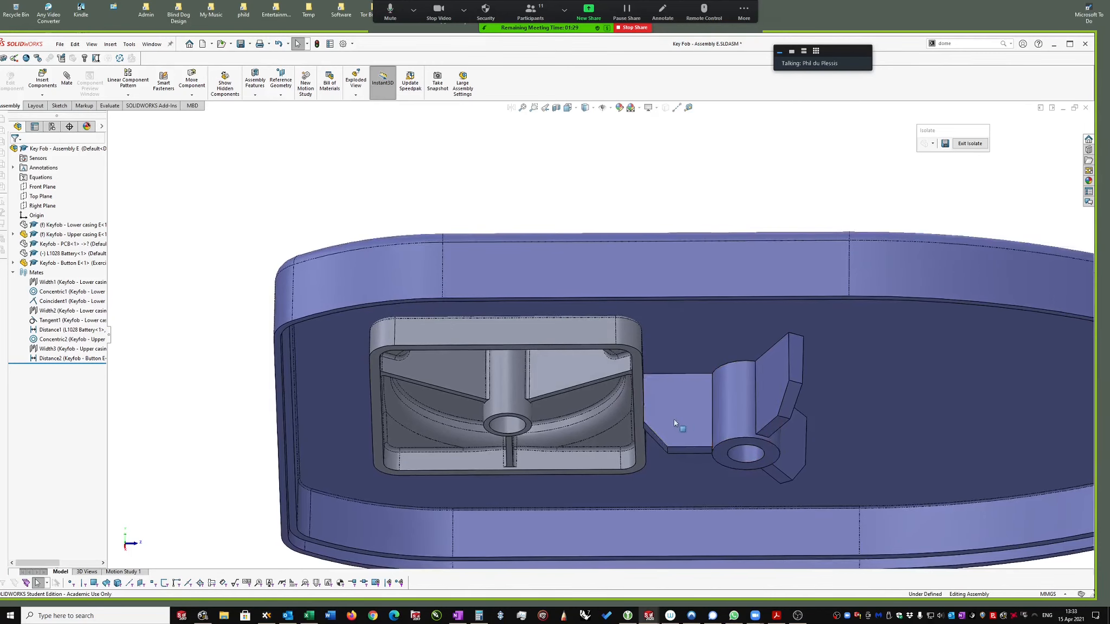
pyautogui.moveTo(688, 418); pyautogui.dragTo(669, 390, button='middle')
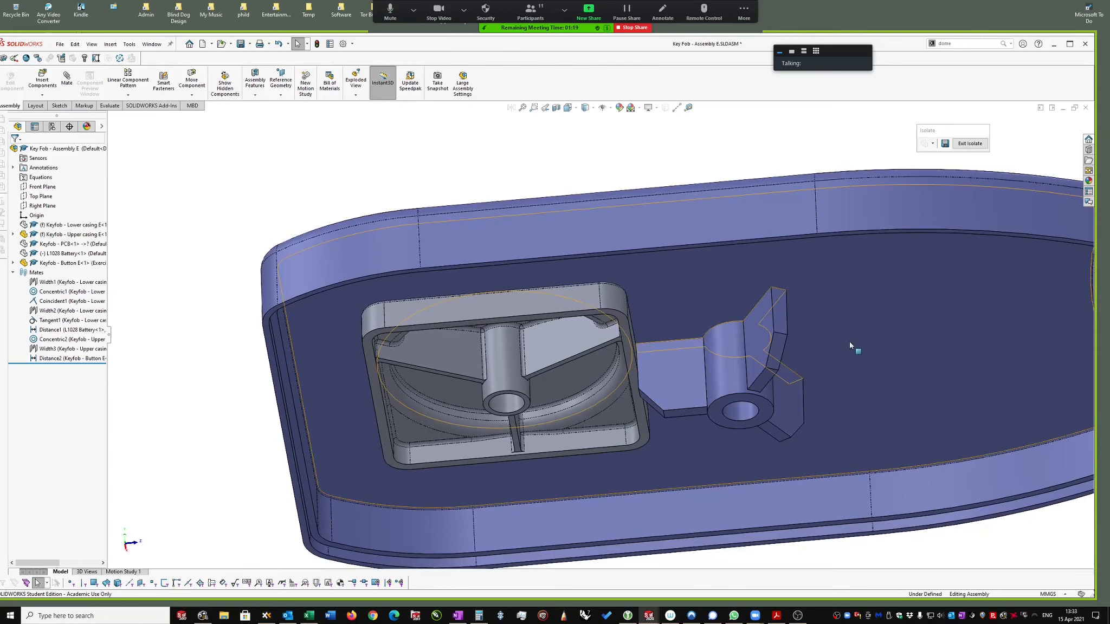
pyautogui.moveTo(328, 313); pyautogui.dragTo(450, 200, button='middle')
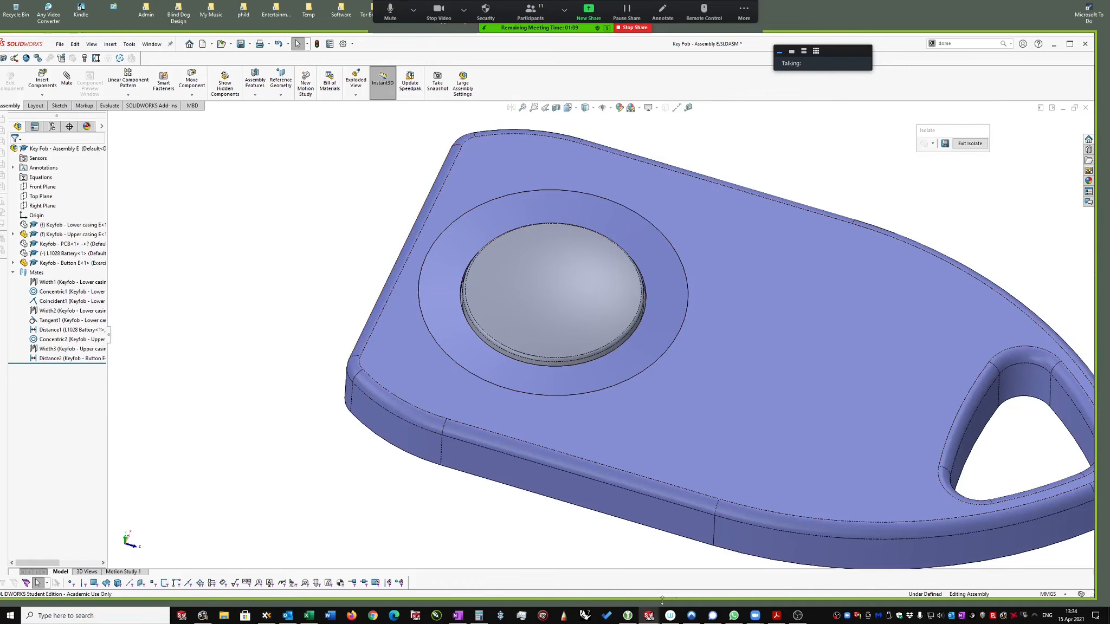
pyautogui.moveTo(288, 493)
pyautogui.mouseDown(button='right')
pyautogui.moveTo(291, 477)
pyautogui.moveTo(280, 488)
pyautogui.mouseUp(button='right')
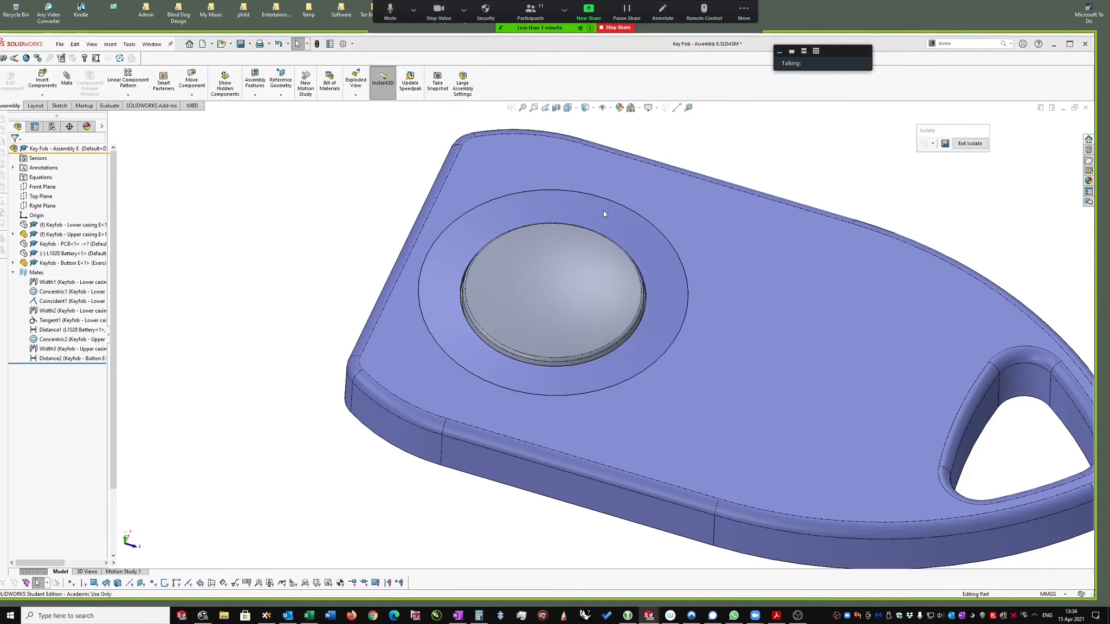
# Step: In the Keyfob part, show the hidden lower casing and PCB bodies and turn off the temporary axes
pyautogui.hotkey('ctrl', 'Tab')
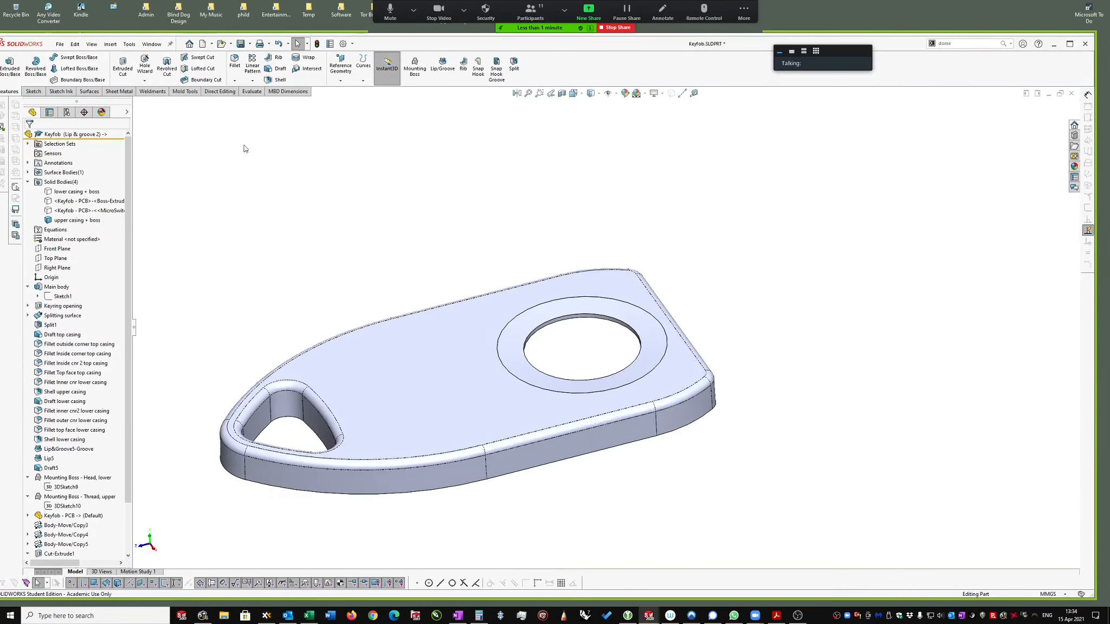
pyautogui.click(63, 193)
pyautogui.keyDown('shift'); pyautogui.click(59, 210); pyautogui.keyUp('shift')
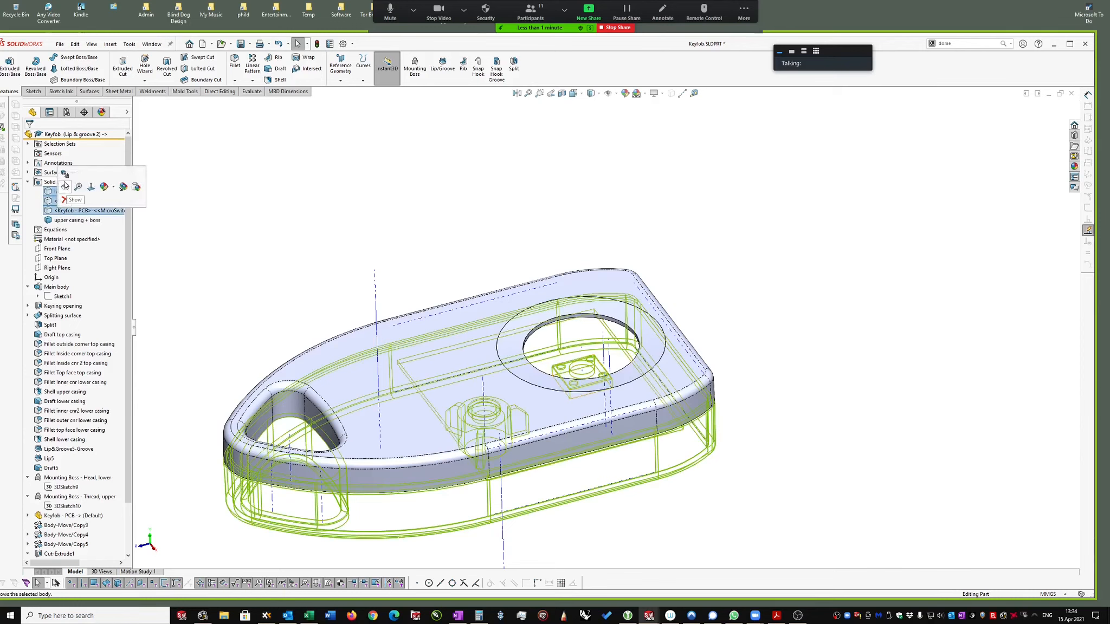
pyautogui.click(65, 187)
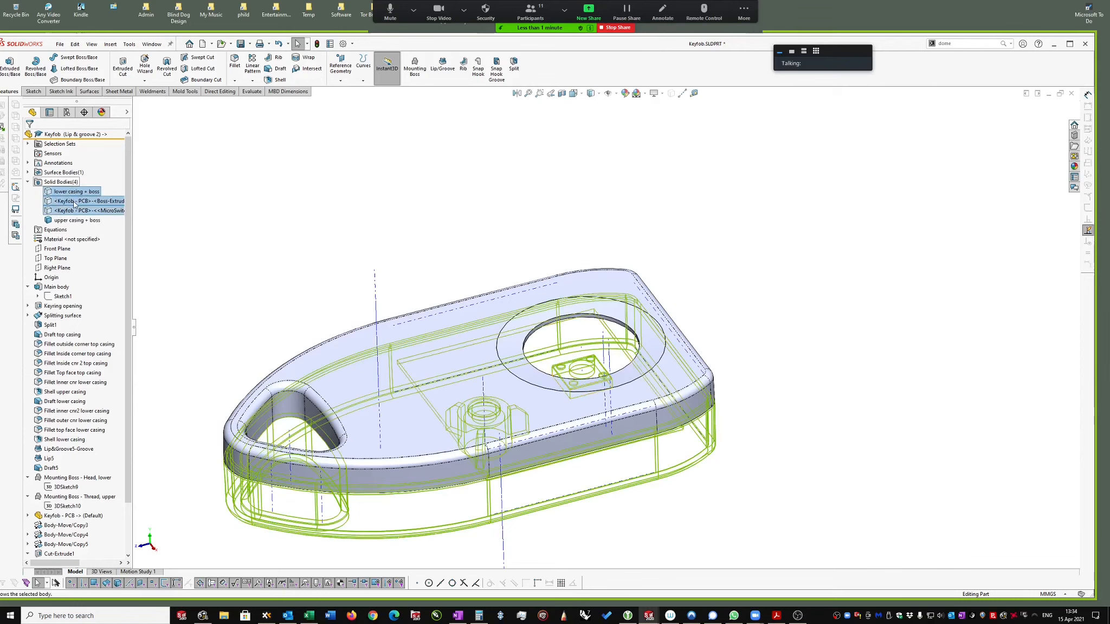
pyautogui.click(490, 207)
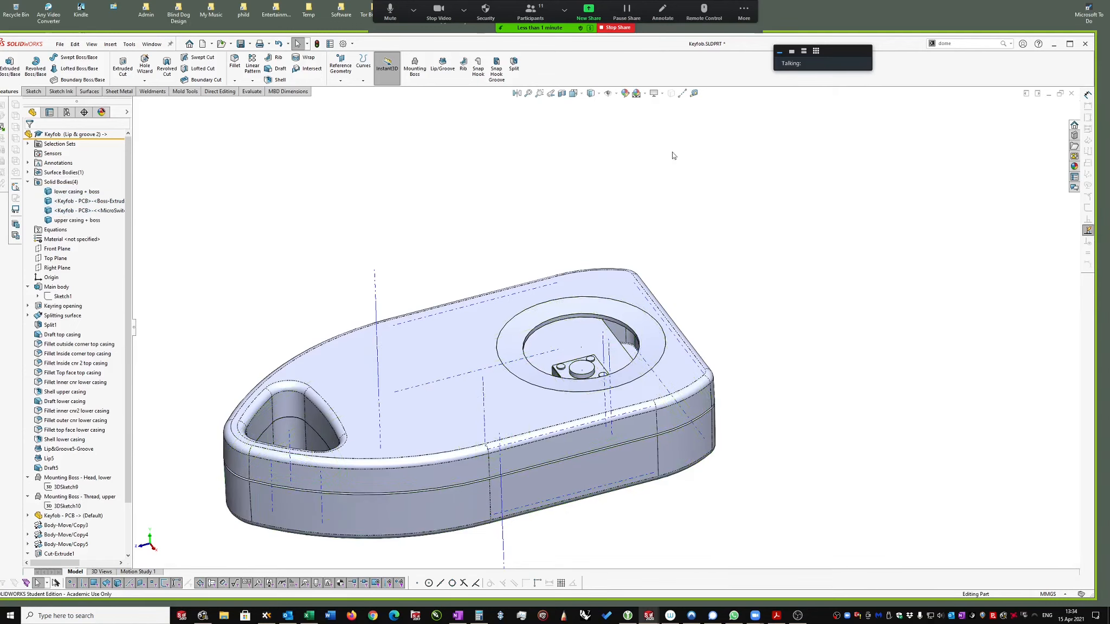
pyautogui.click(616, 95)
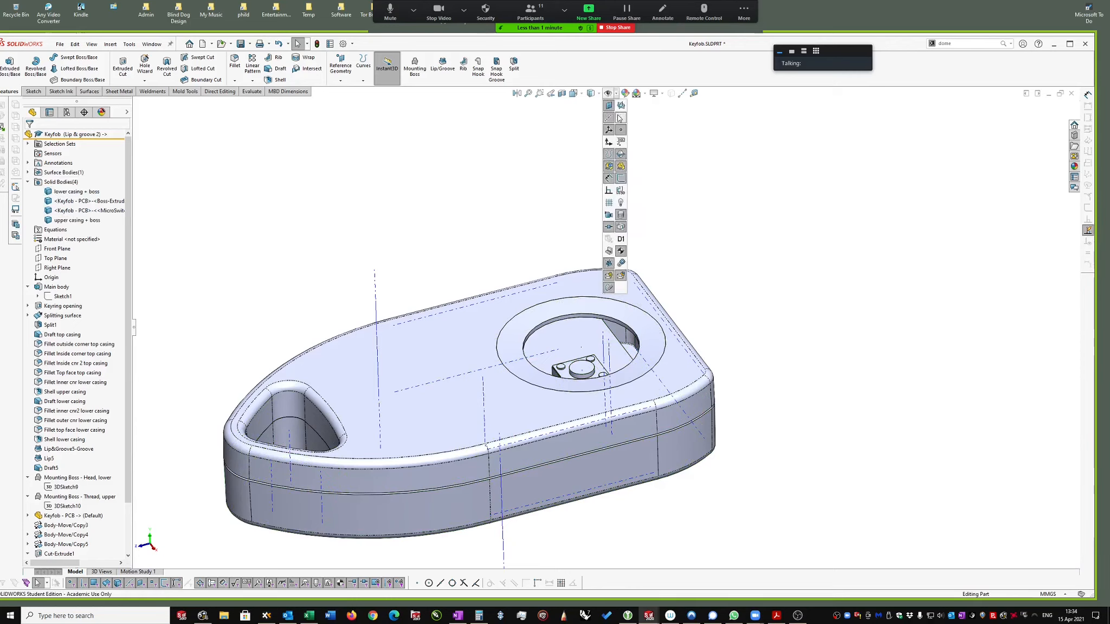
pyautogui.click(620, 118)
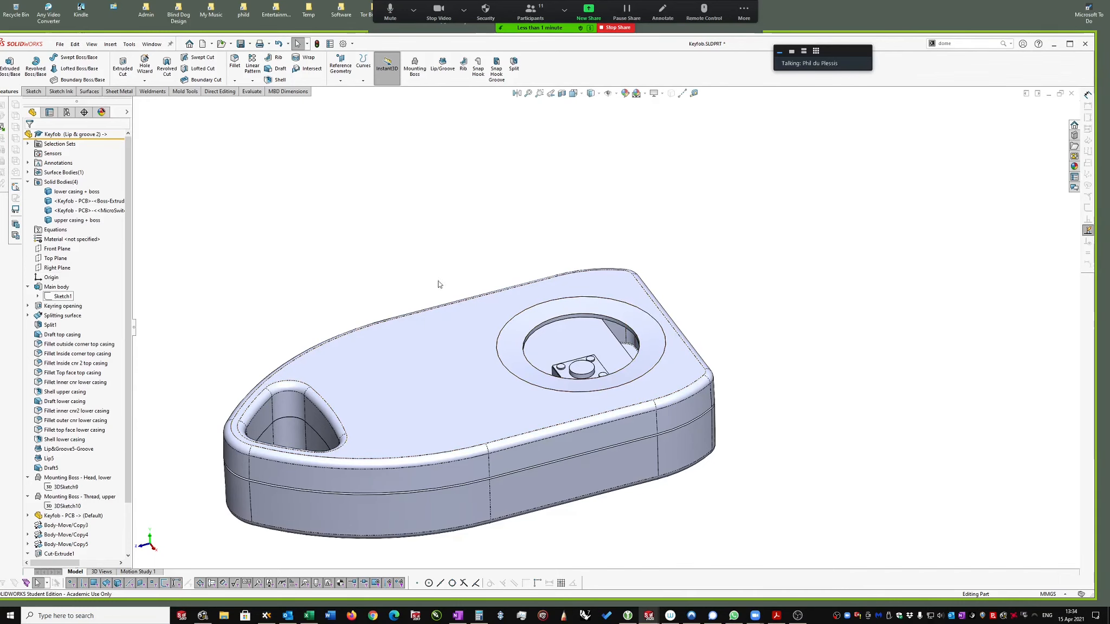
# Step: Open the Main body's Sketch1 profile for editing
pyautogui.scroll(1, 768, 198)
pyautogui.moveTo(916, 469); pyautogui.dragTo(617, 307, button='middle')
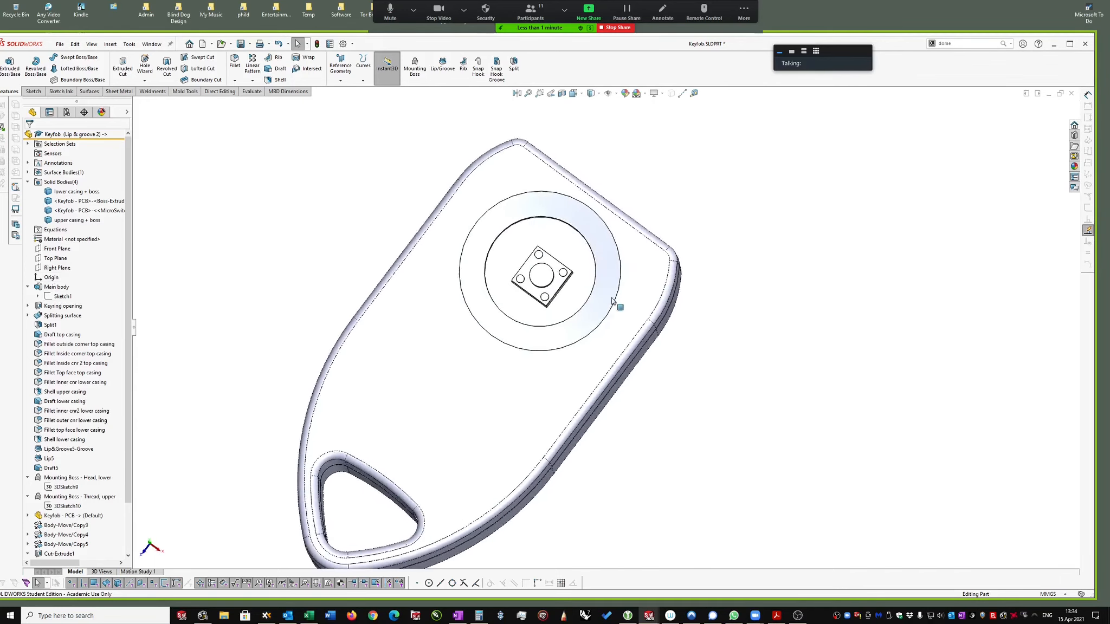
pyautogui.click(61, 296)
pyautogui.click(68, 254)
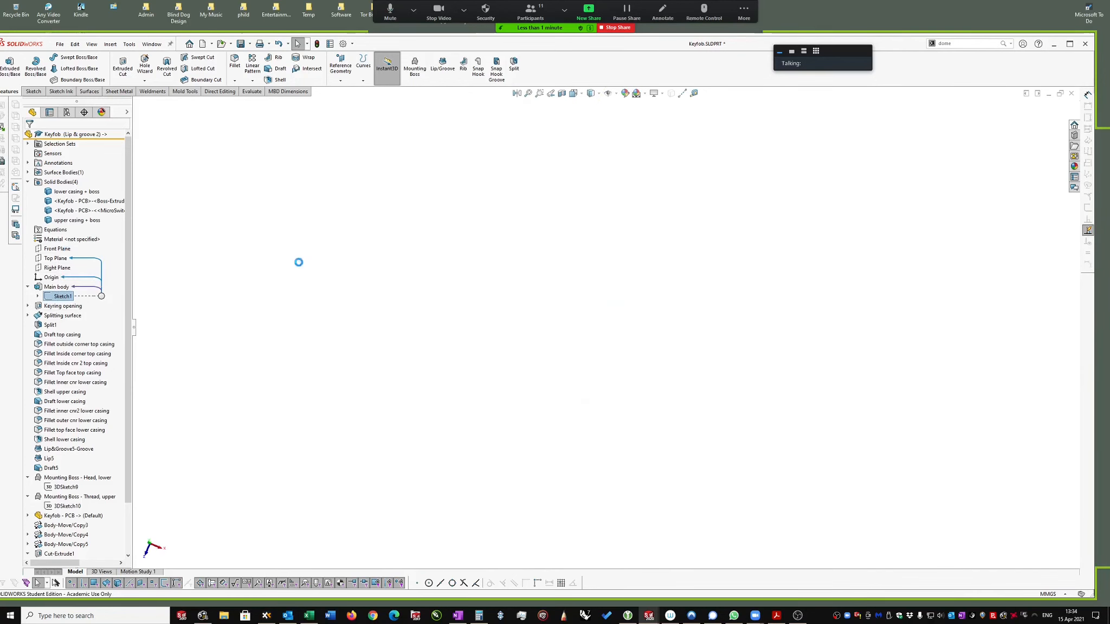
pyautogui.scroll(-6, 710, 283)
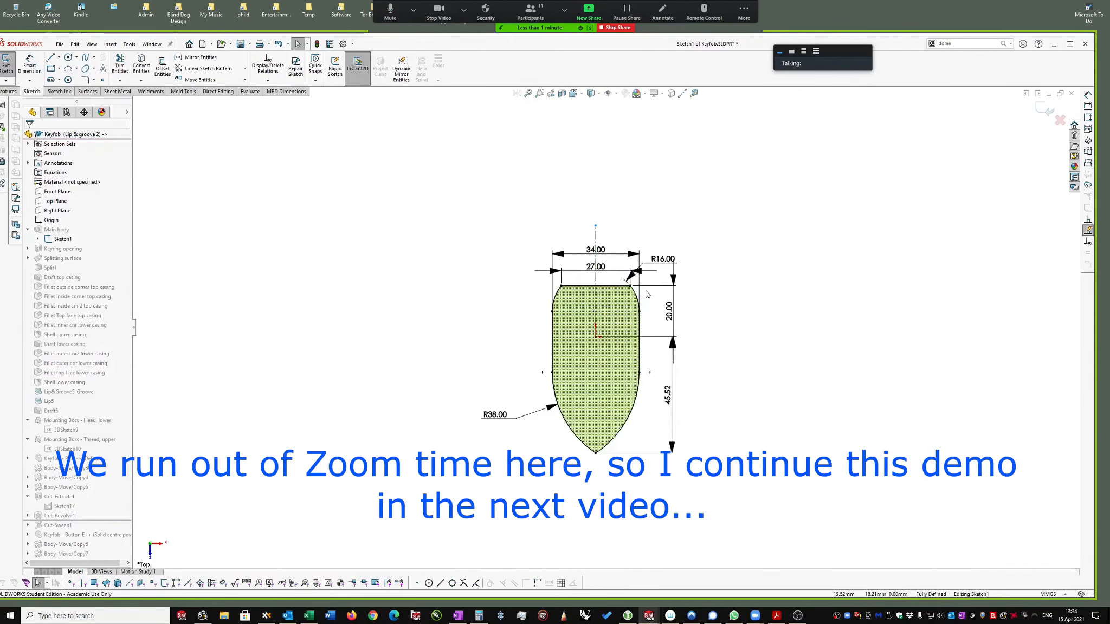